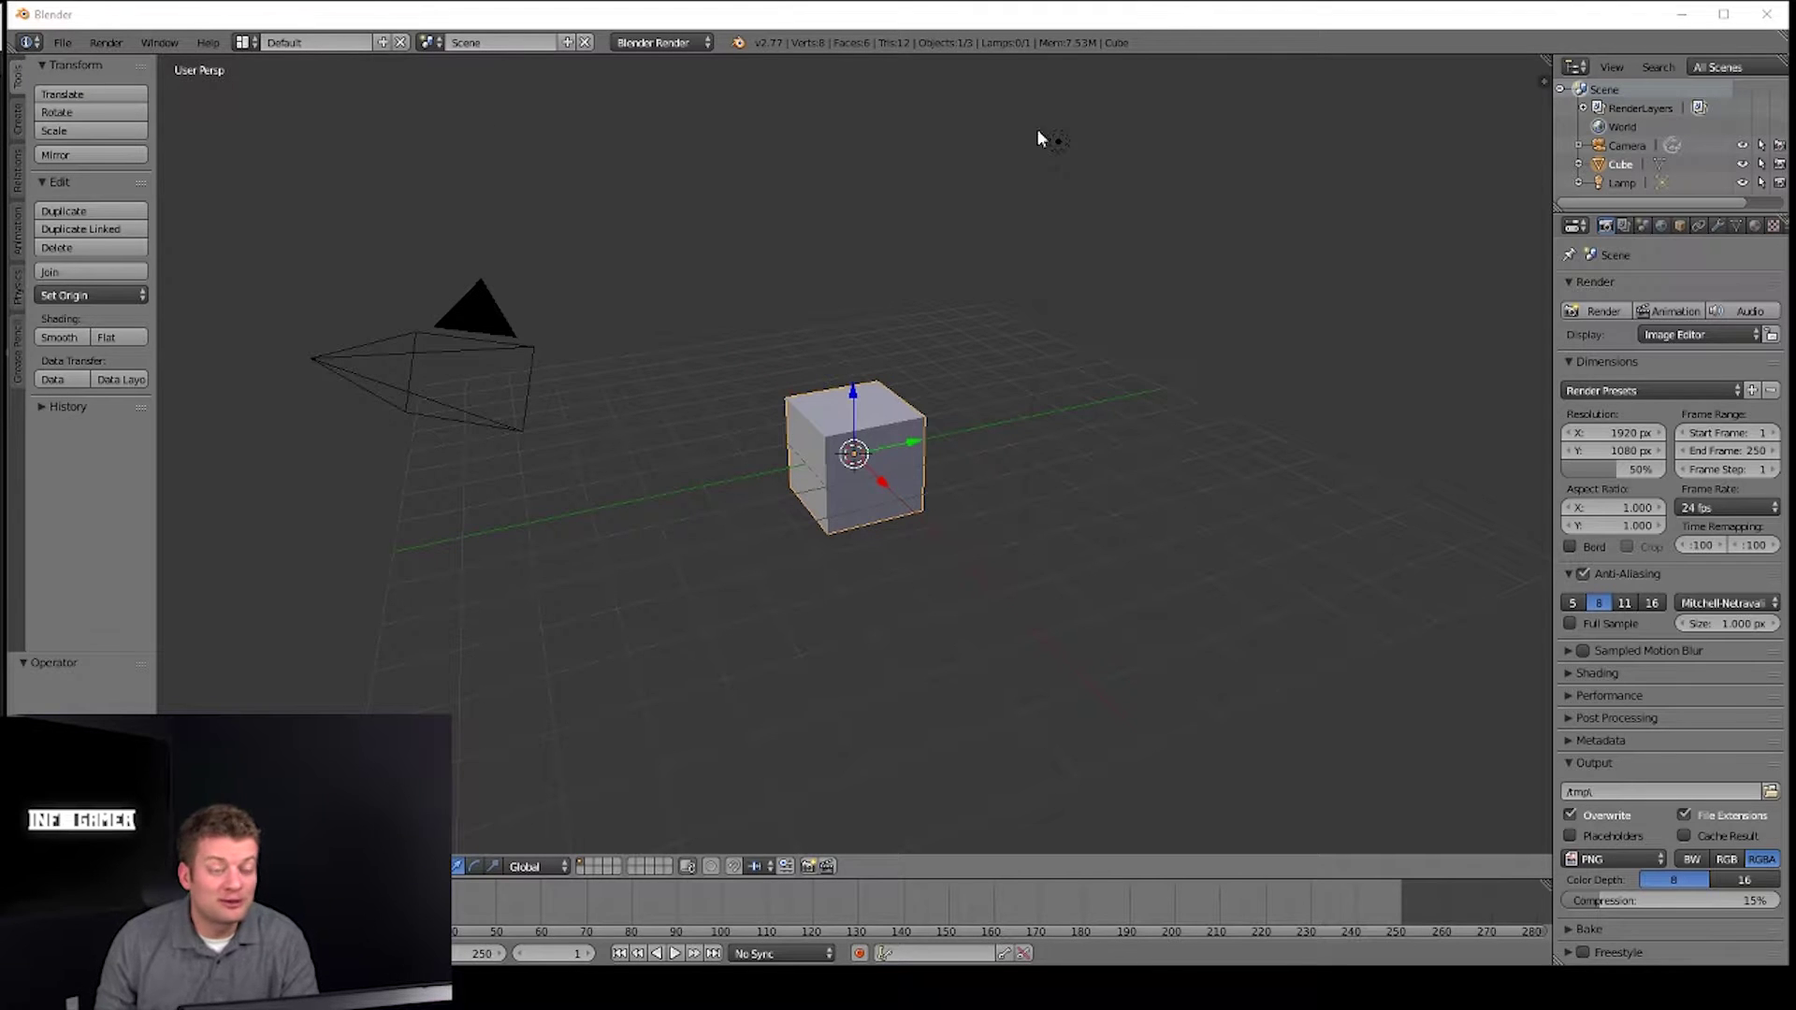
- Orbit around the default cube and show its location, rotation, scale and dimension values
mouse_move(885, 226)
middle_down()
mouse_move(862, 423)
mouse_move(450, 225)
middle_up()
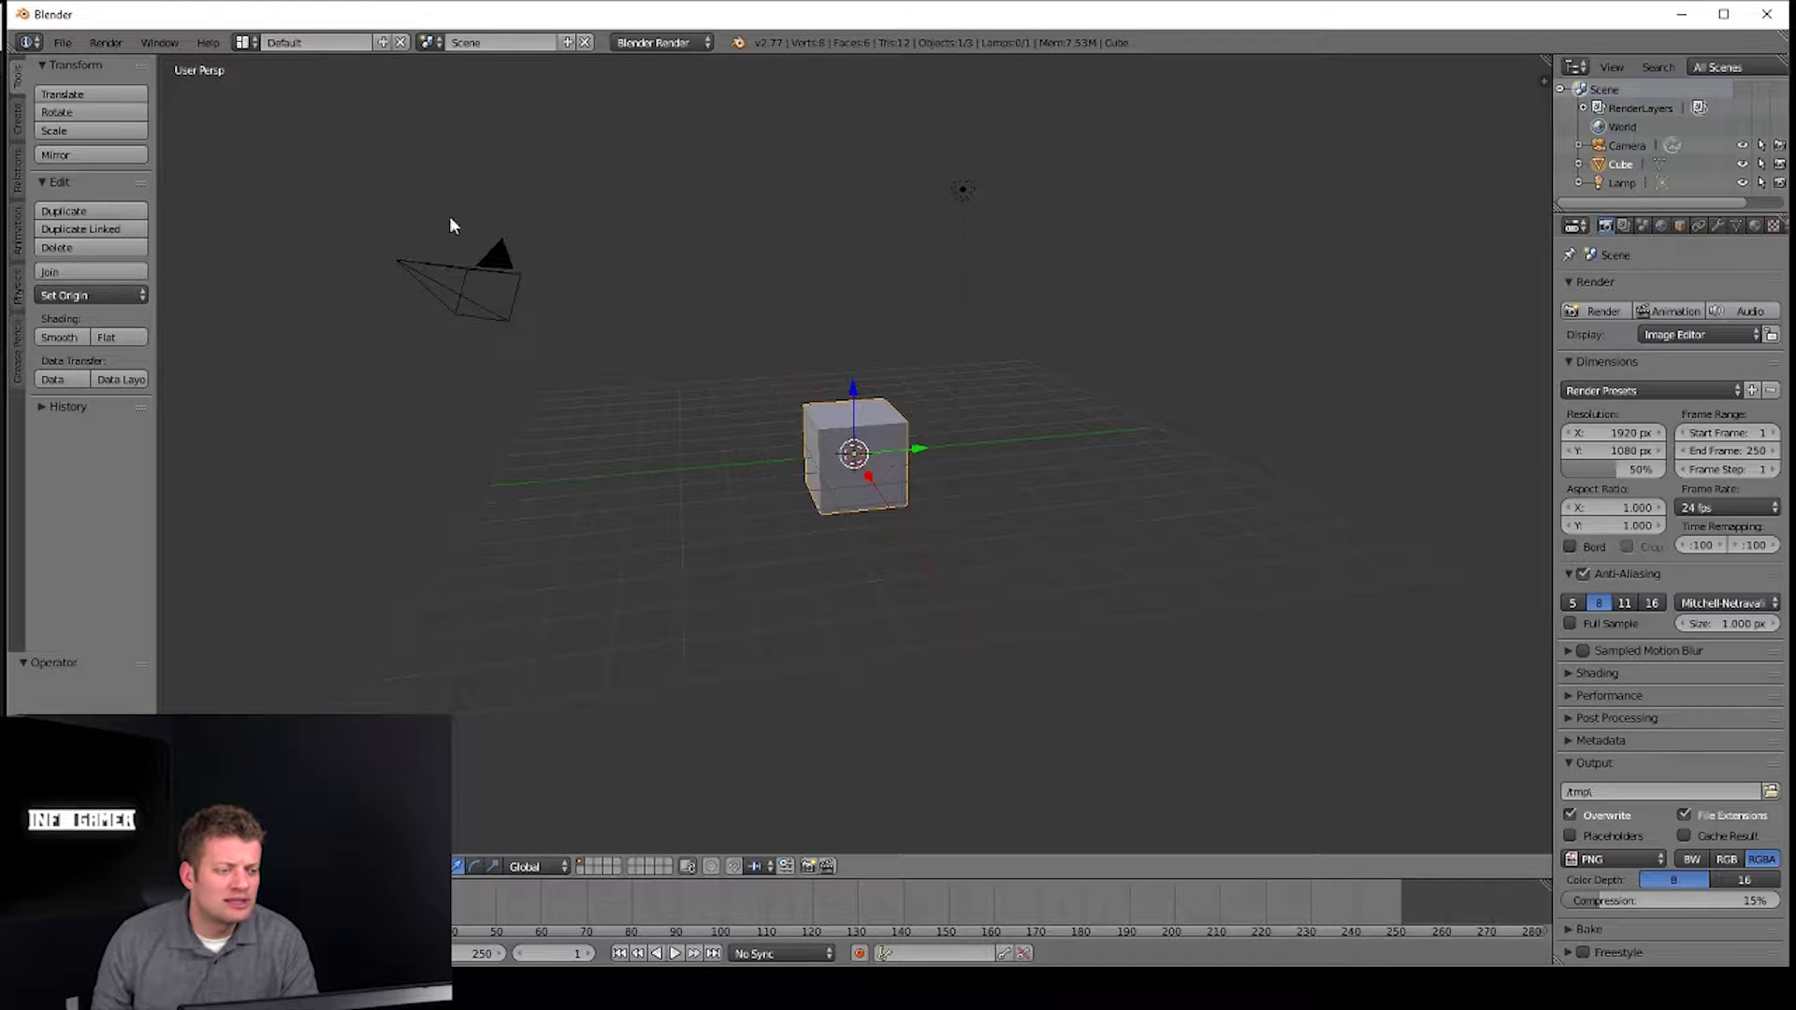
mouse_move(912, 283)
middle_down()
mouse_move(968, 226)
mouse_move(957, 263)
middle_up()
scroll(956, 261, up, 1)
scroll(960, 257, up, 1)
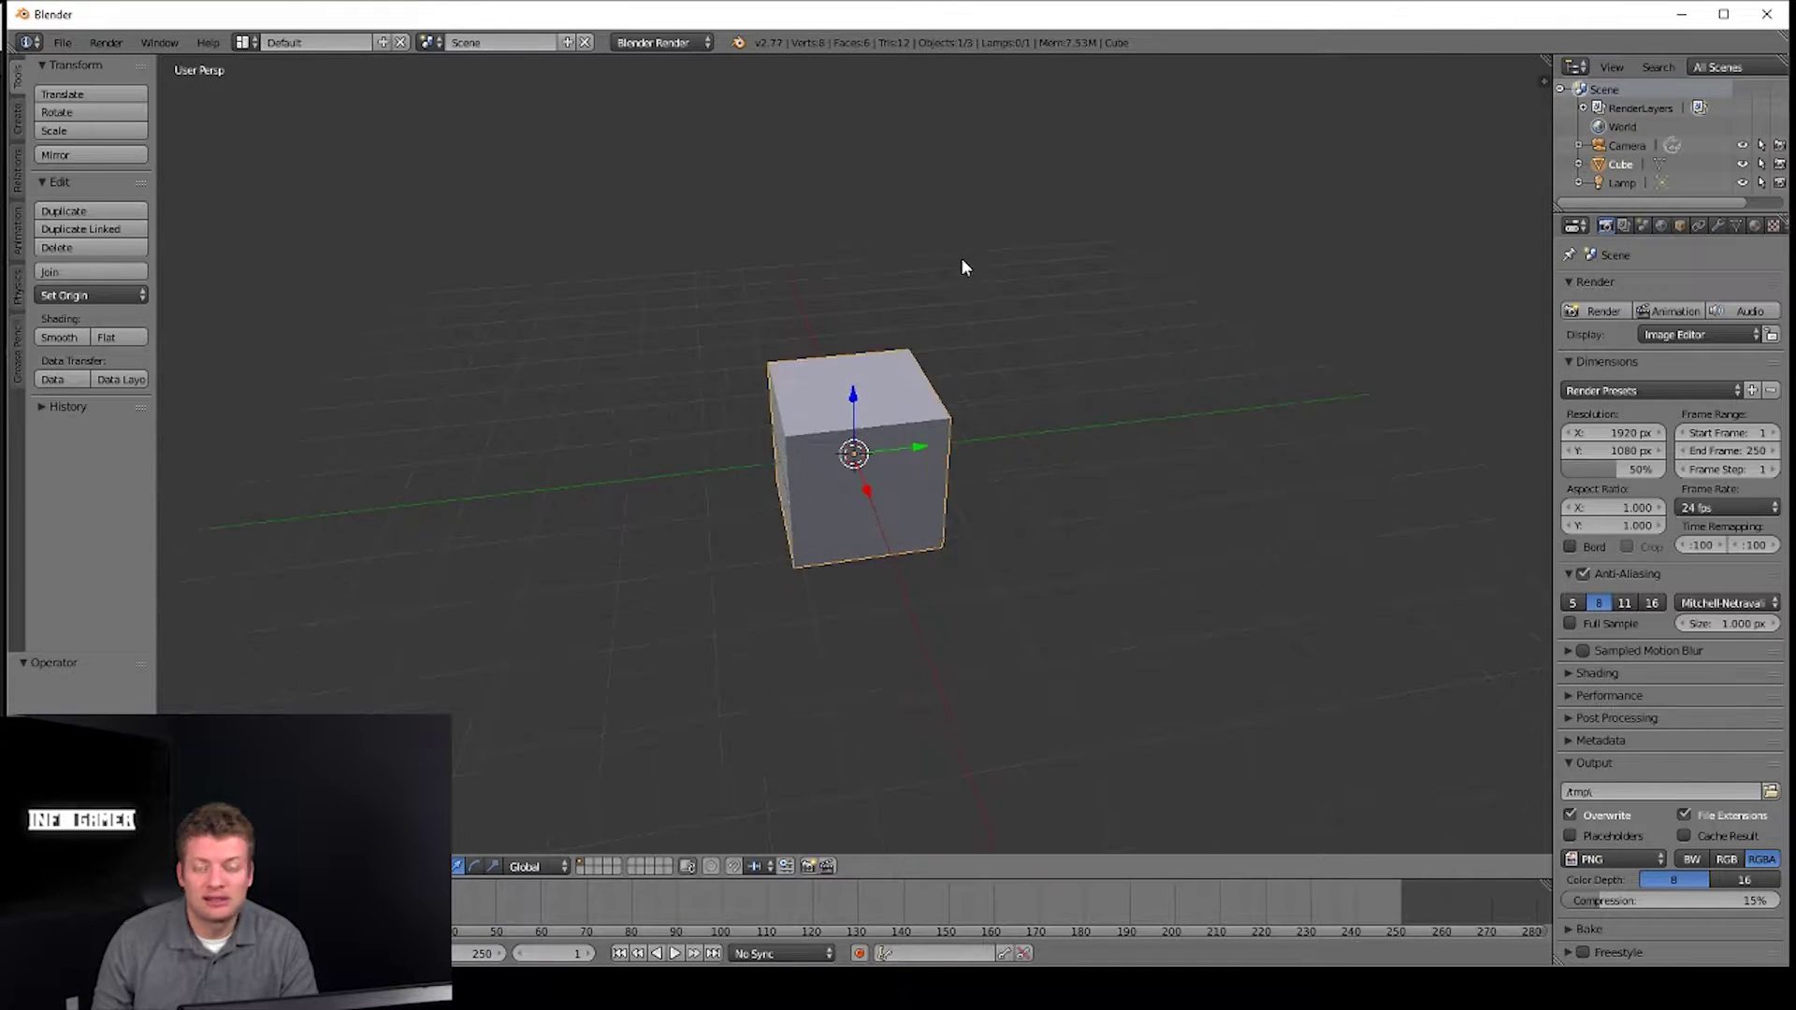
scroll(950, 264, up, 1)
scroll(943, 285, up, 2)
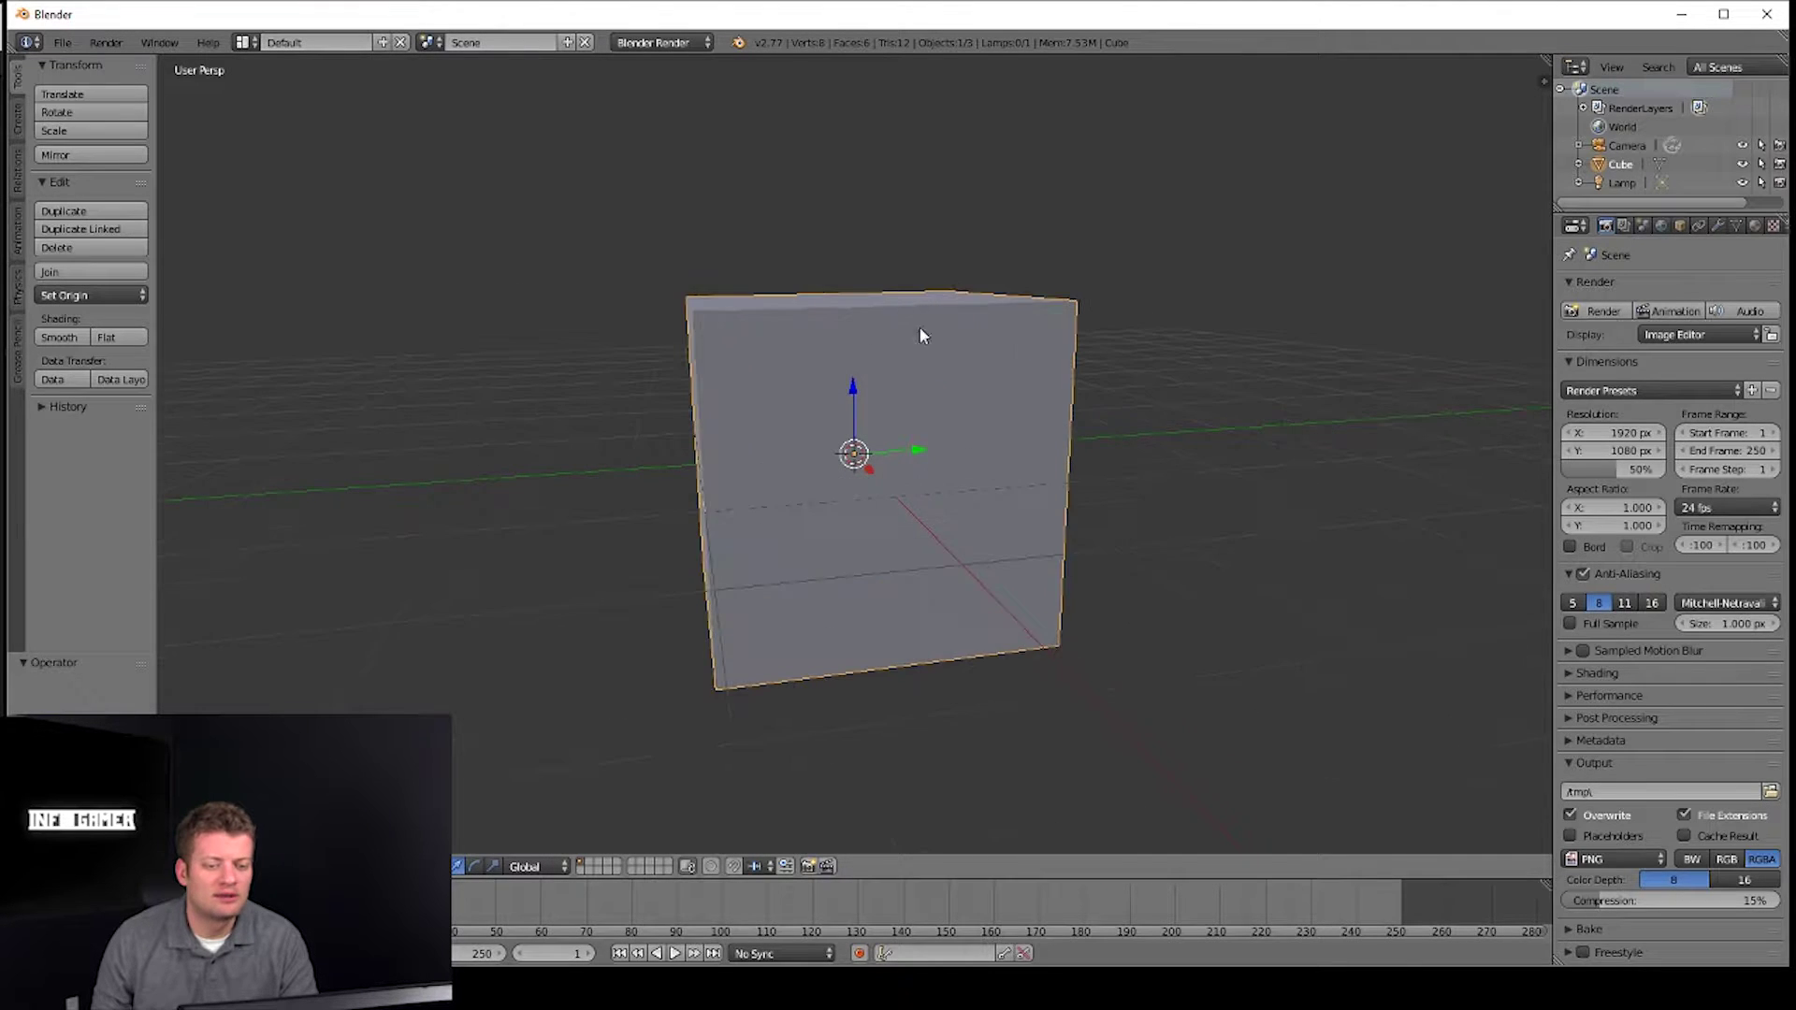
mouse_move(909, 309)
middle_down()
mouse_move(903, 290)
mouse_move(894, 321)
middle_up()
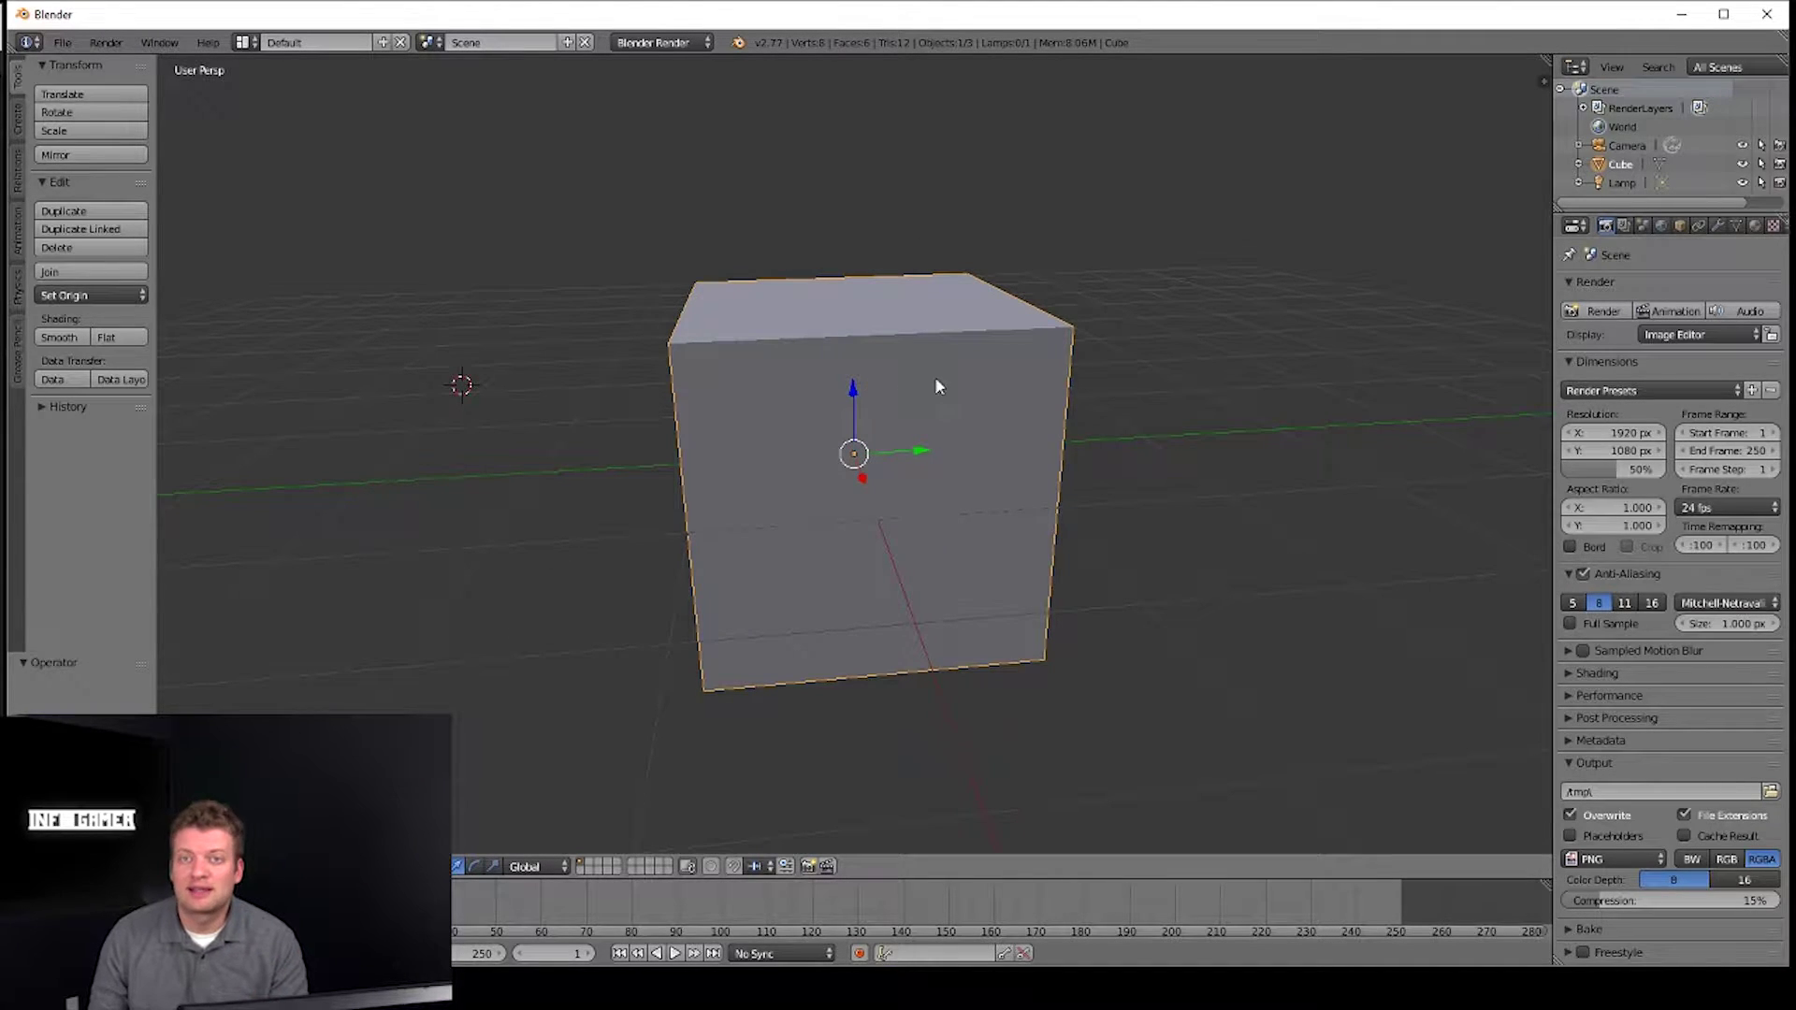
scroll(934, 377, down, 3)
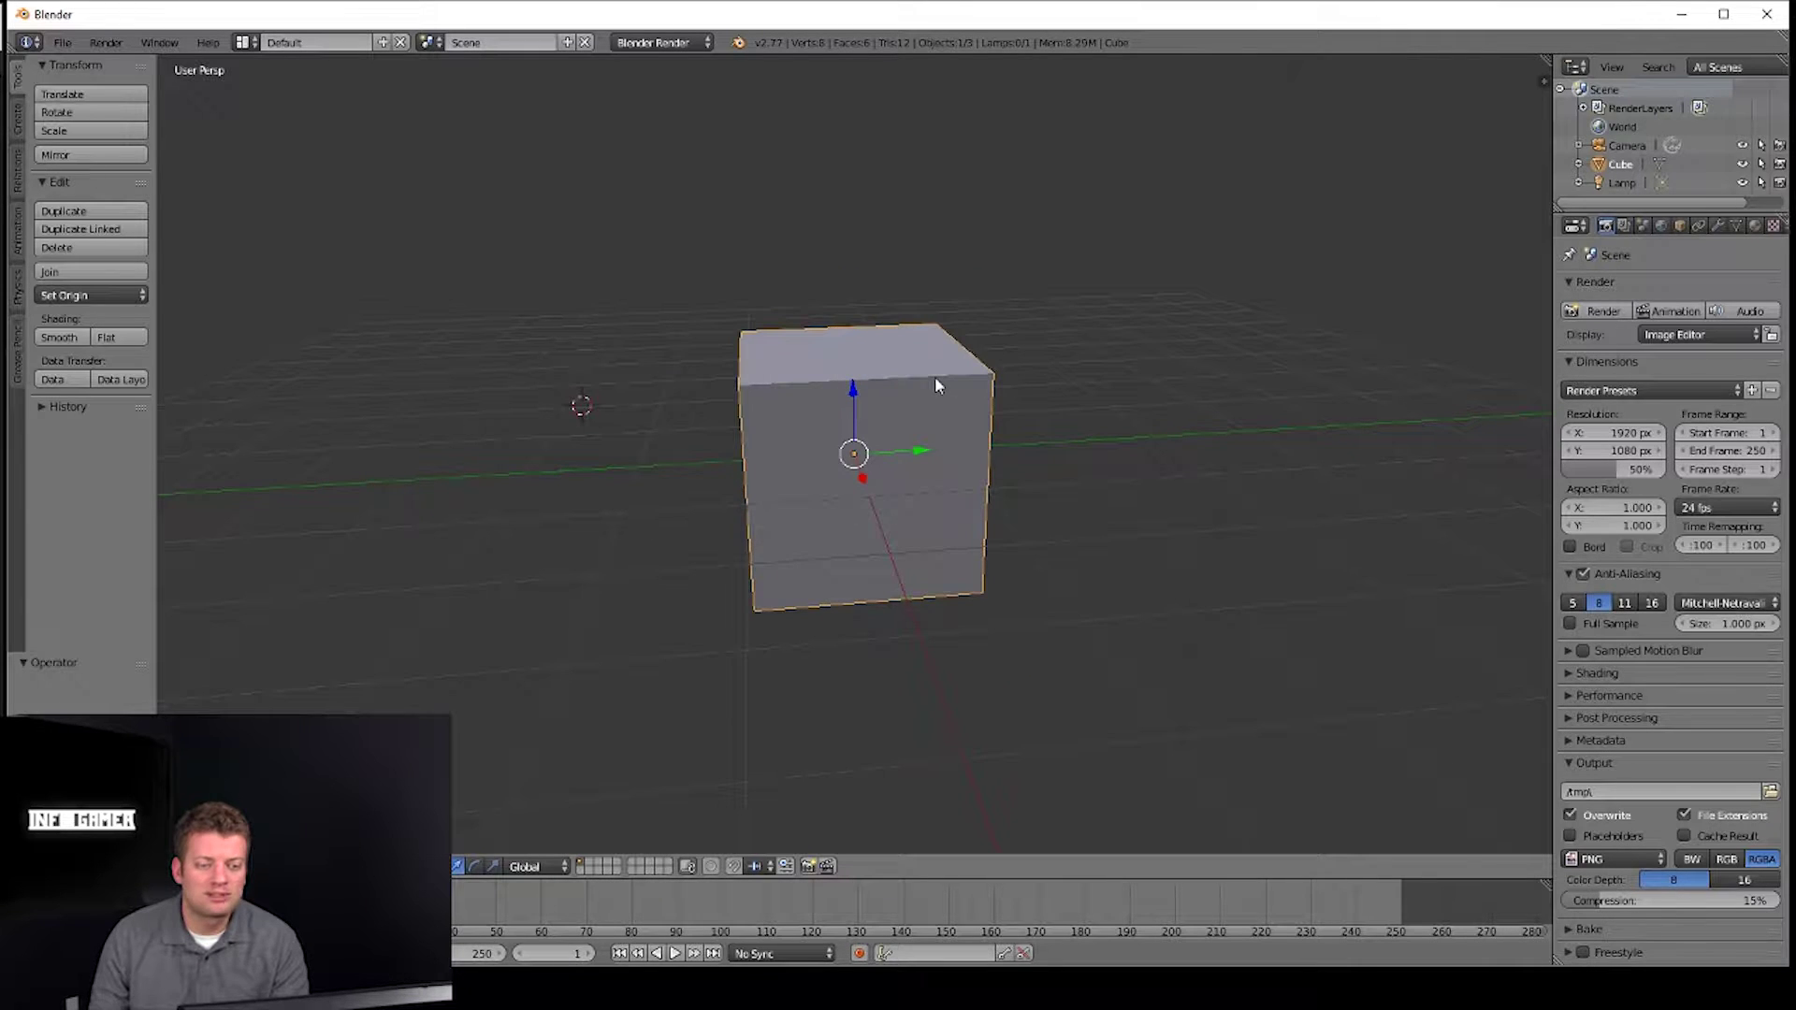
scroll(935, 376, up, 3)
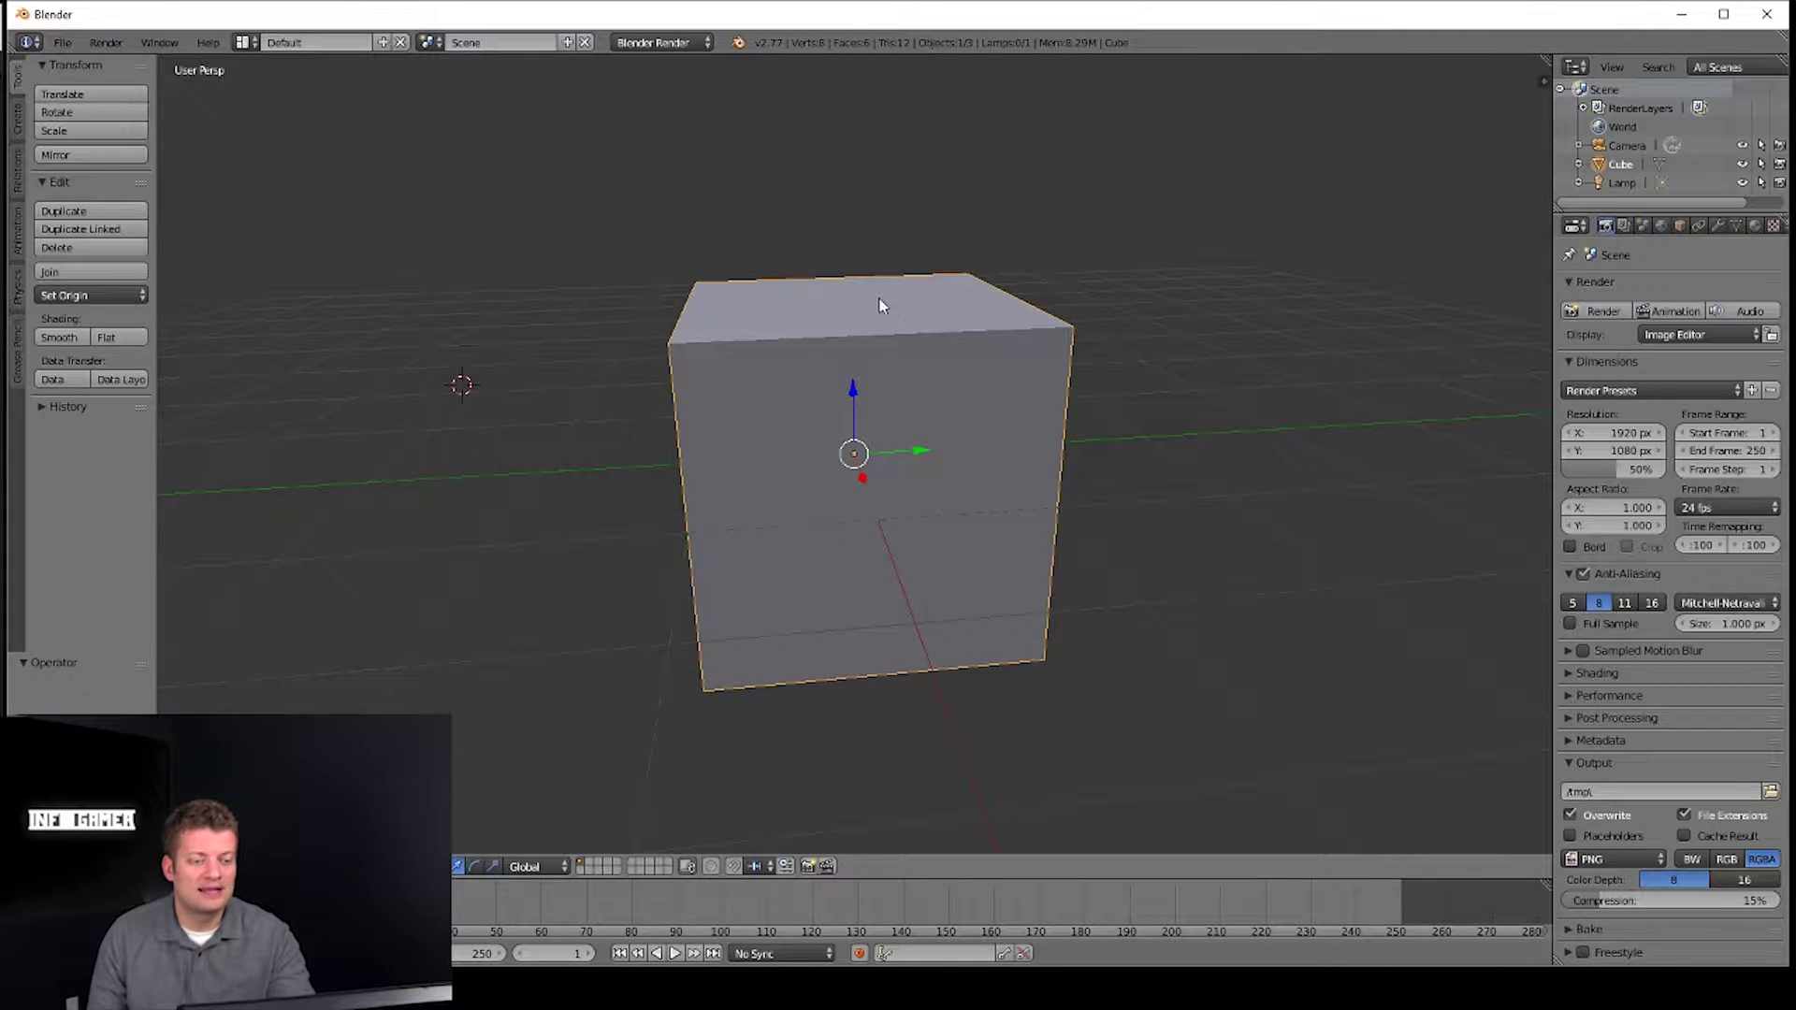
scroll(904, 354, up, 2)
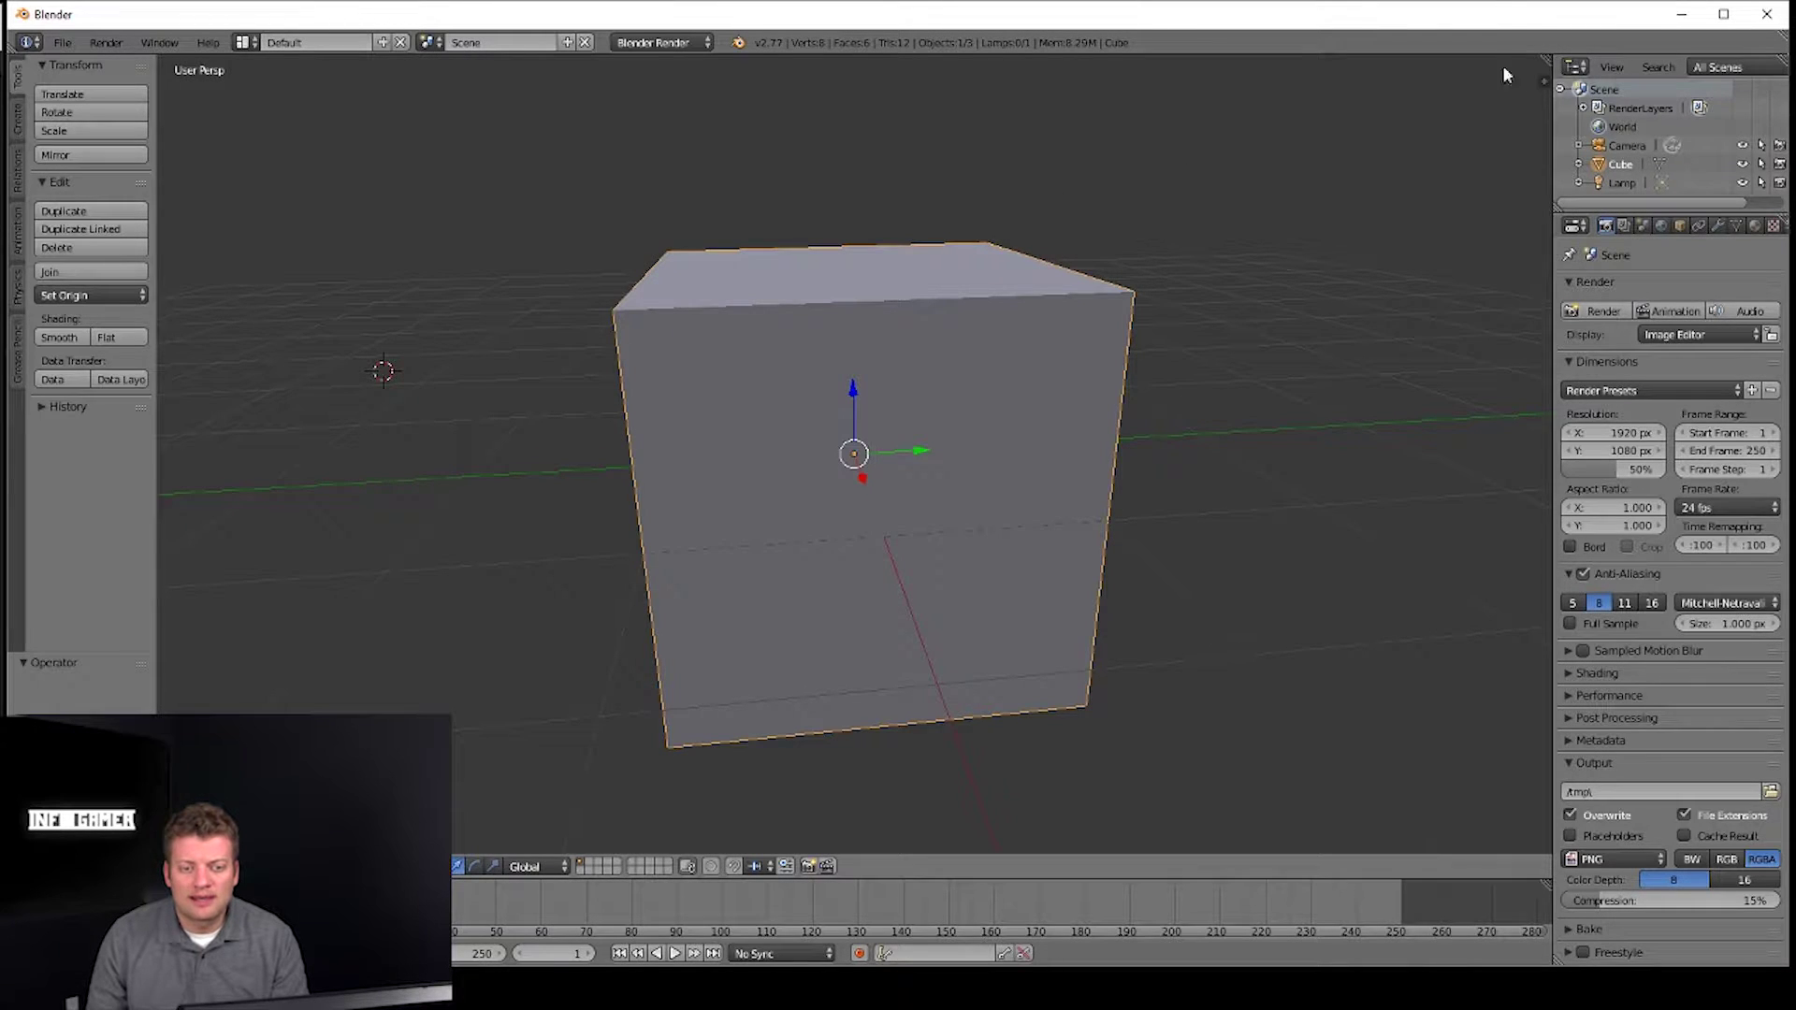
key(n)
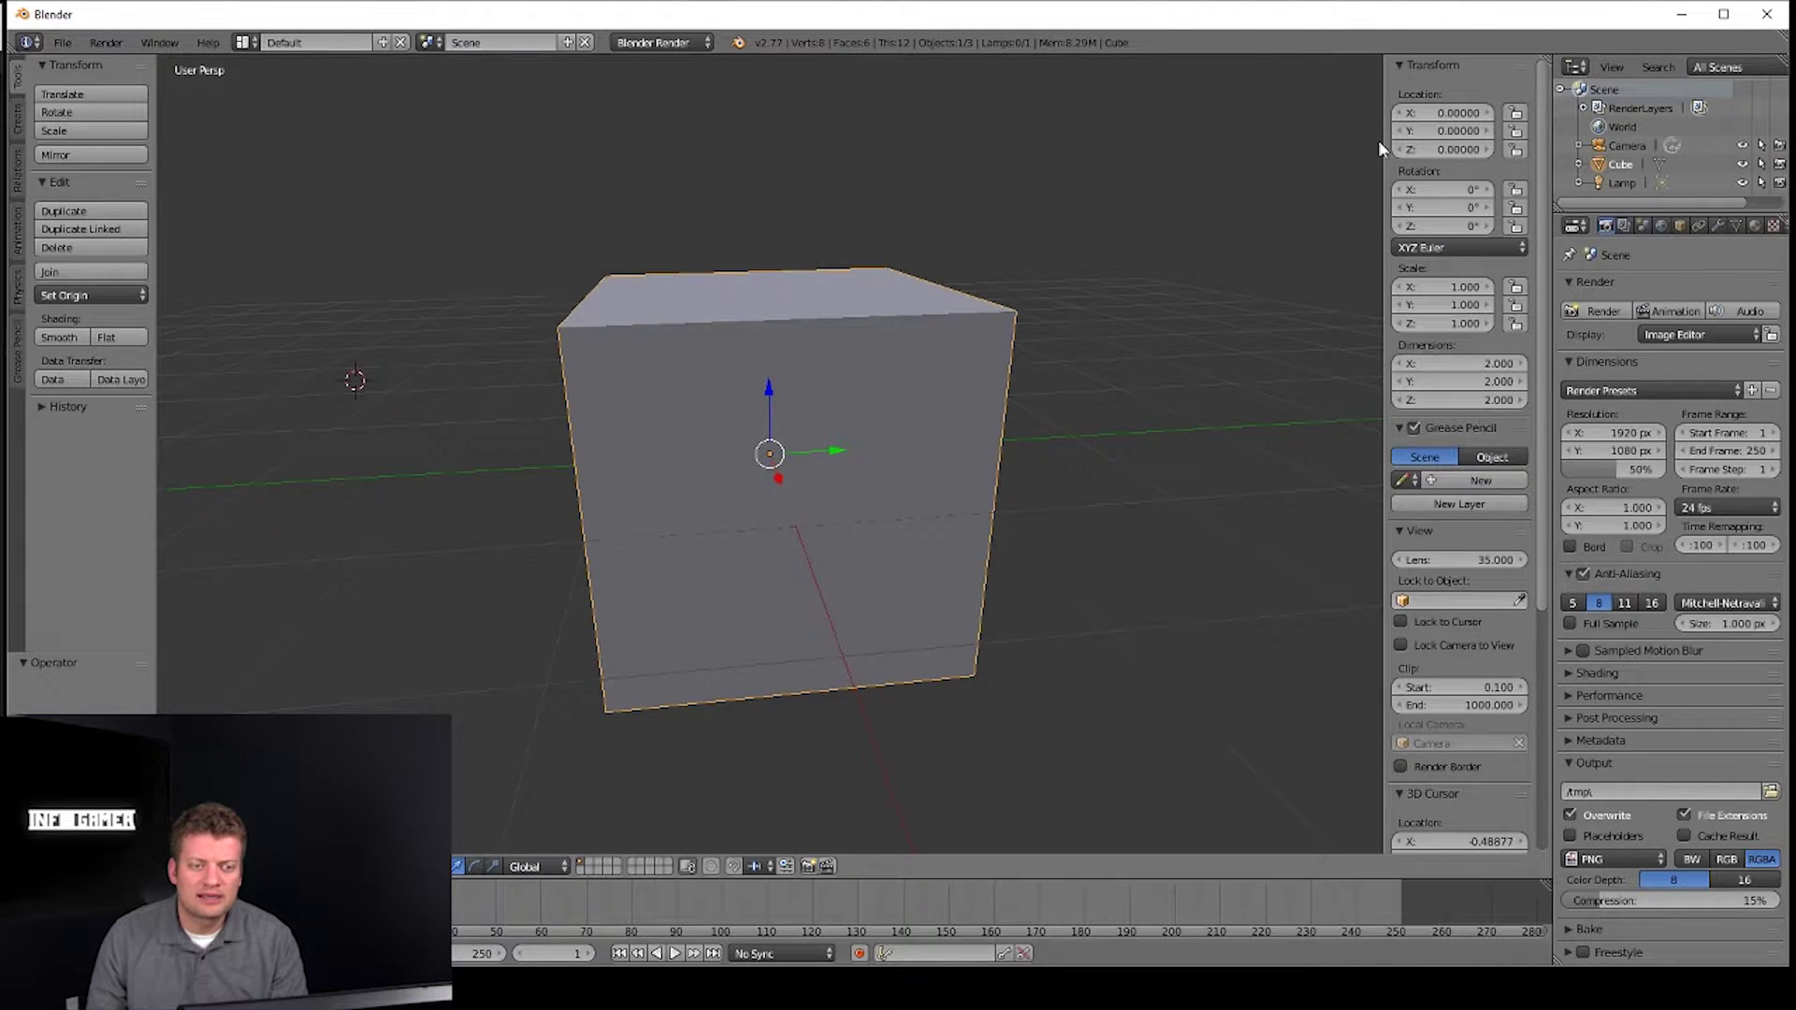
scroll(1378, 139, up, 3)
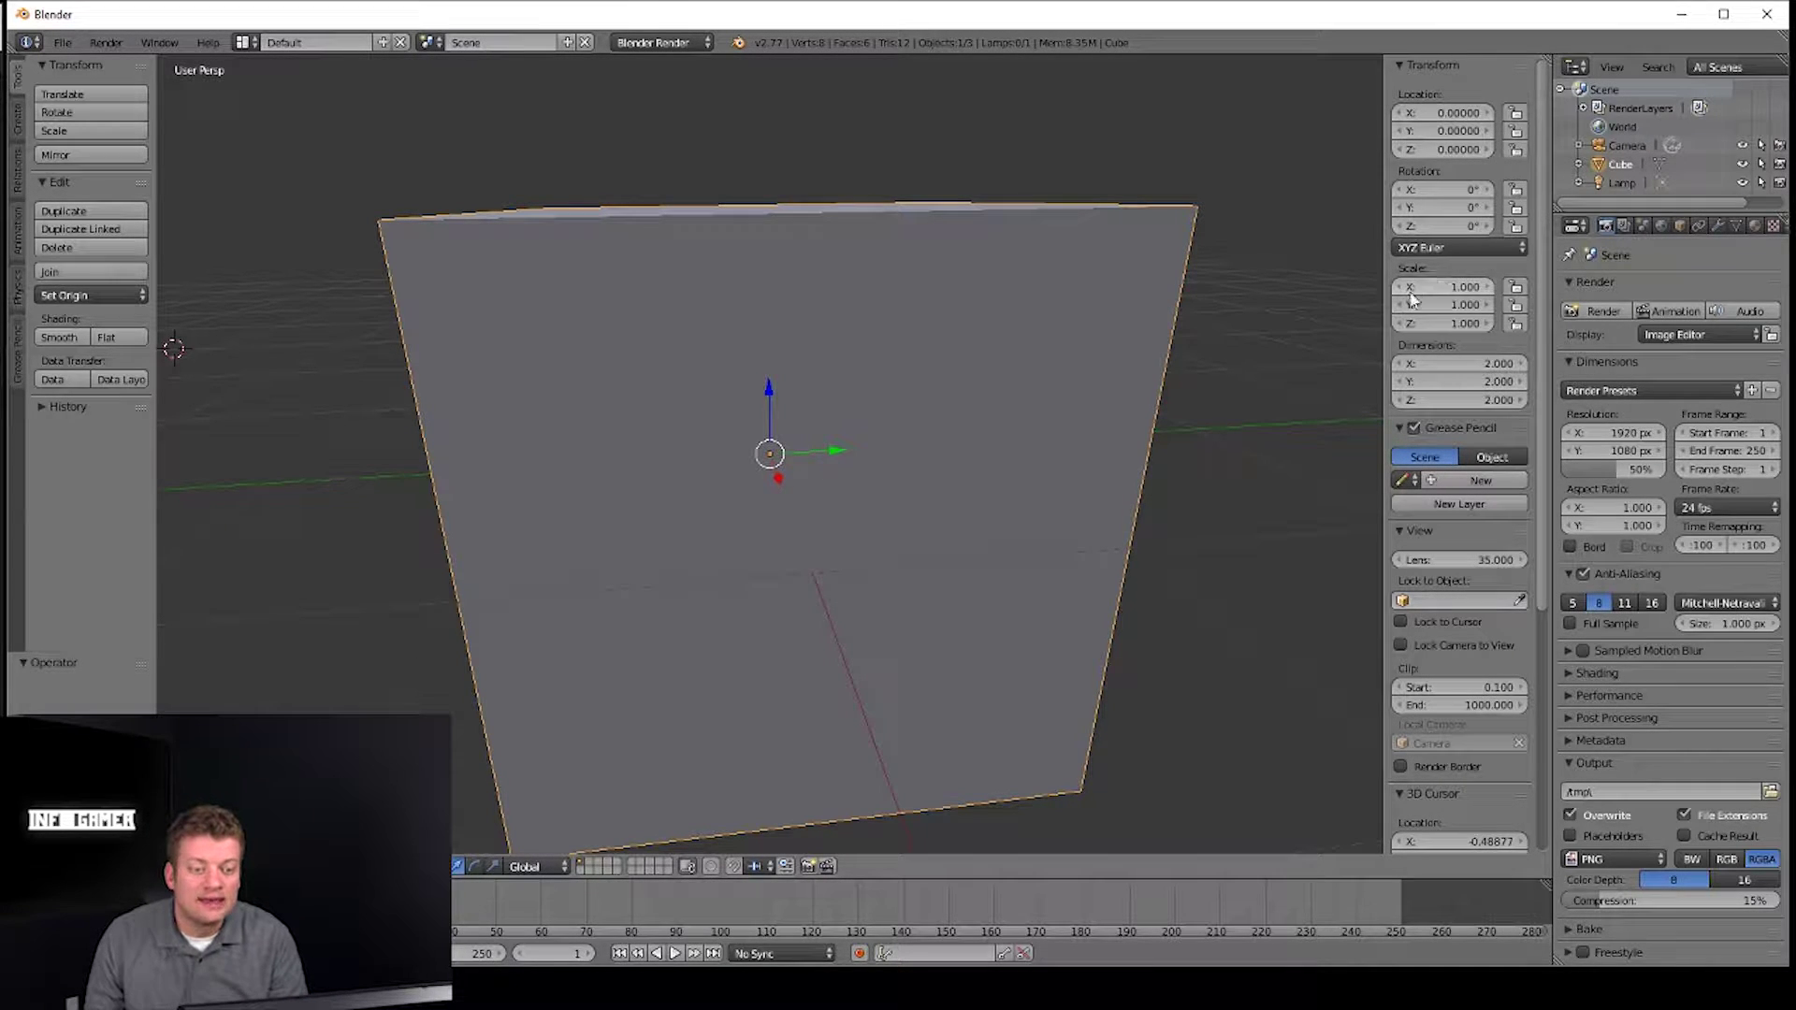
- Set the cube's X and Z dimensions to 1, making a 1×2×1 block
click(1467, 287)
key(Return)
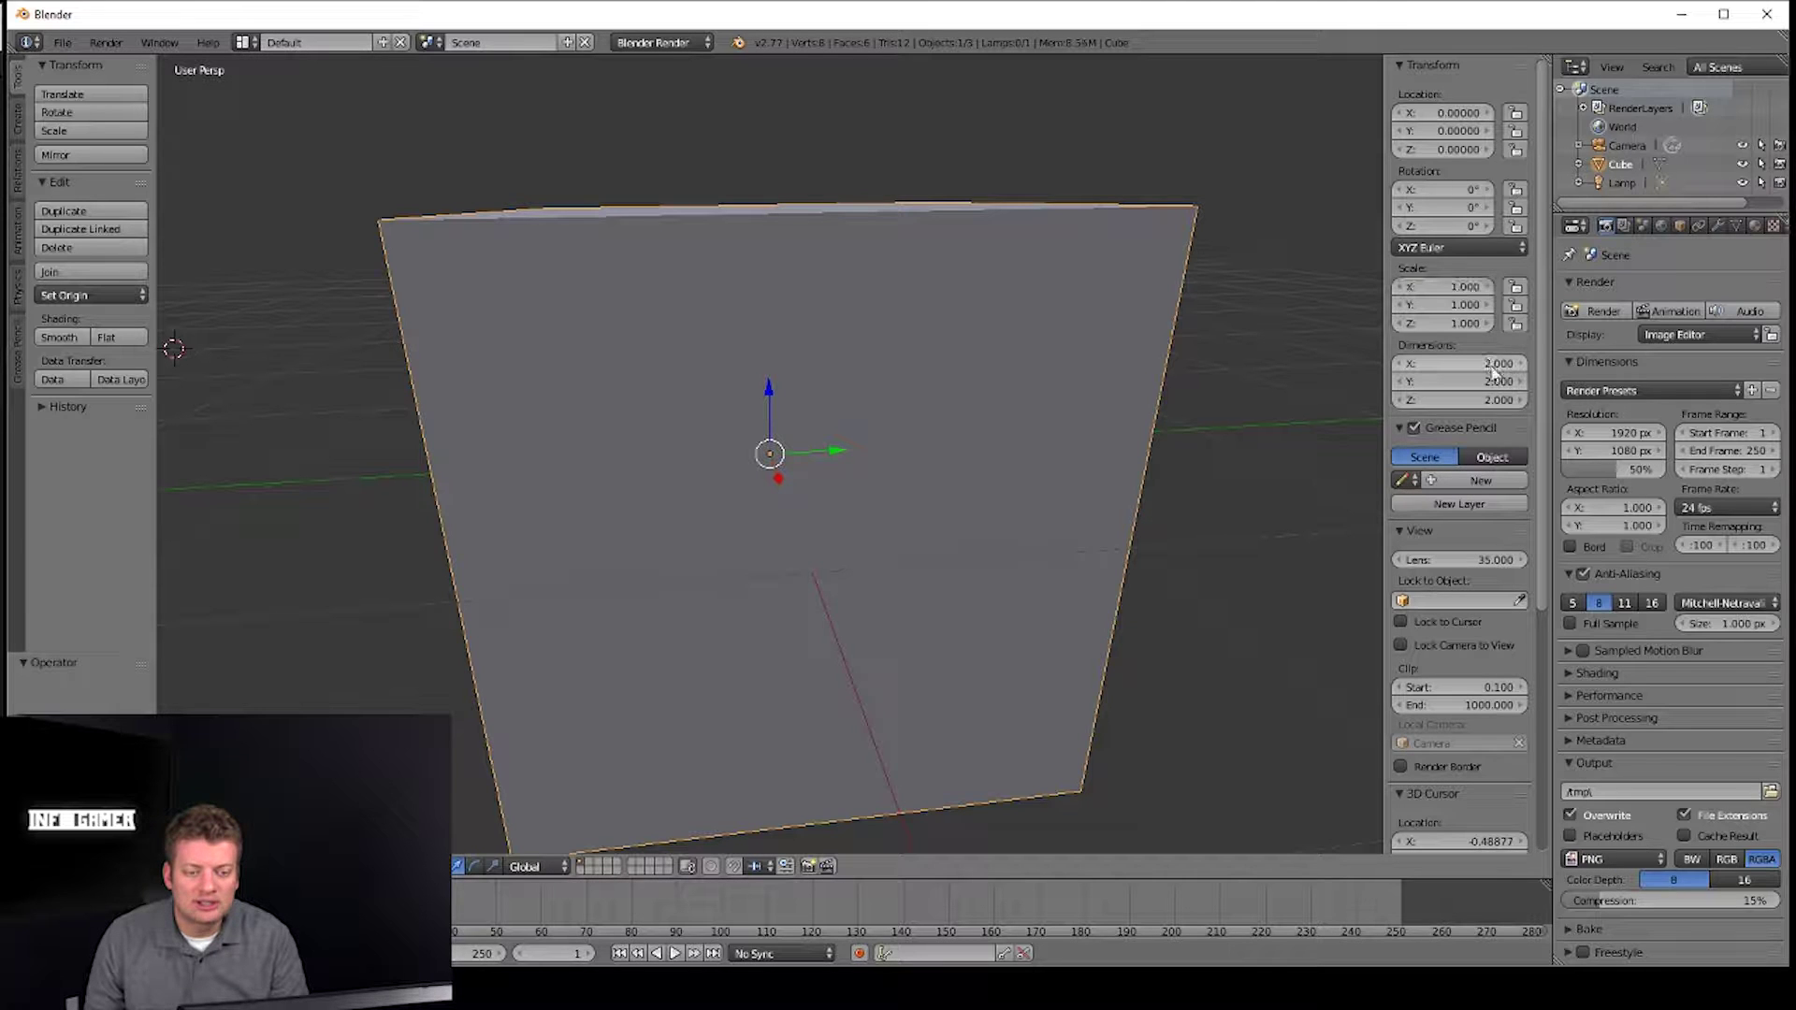
click(1496, 366)
text(1)
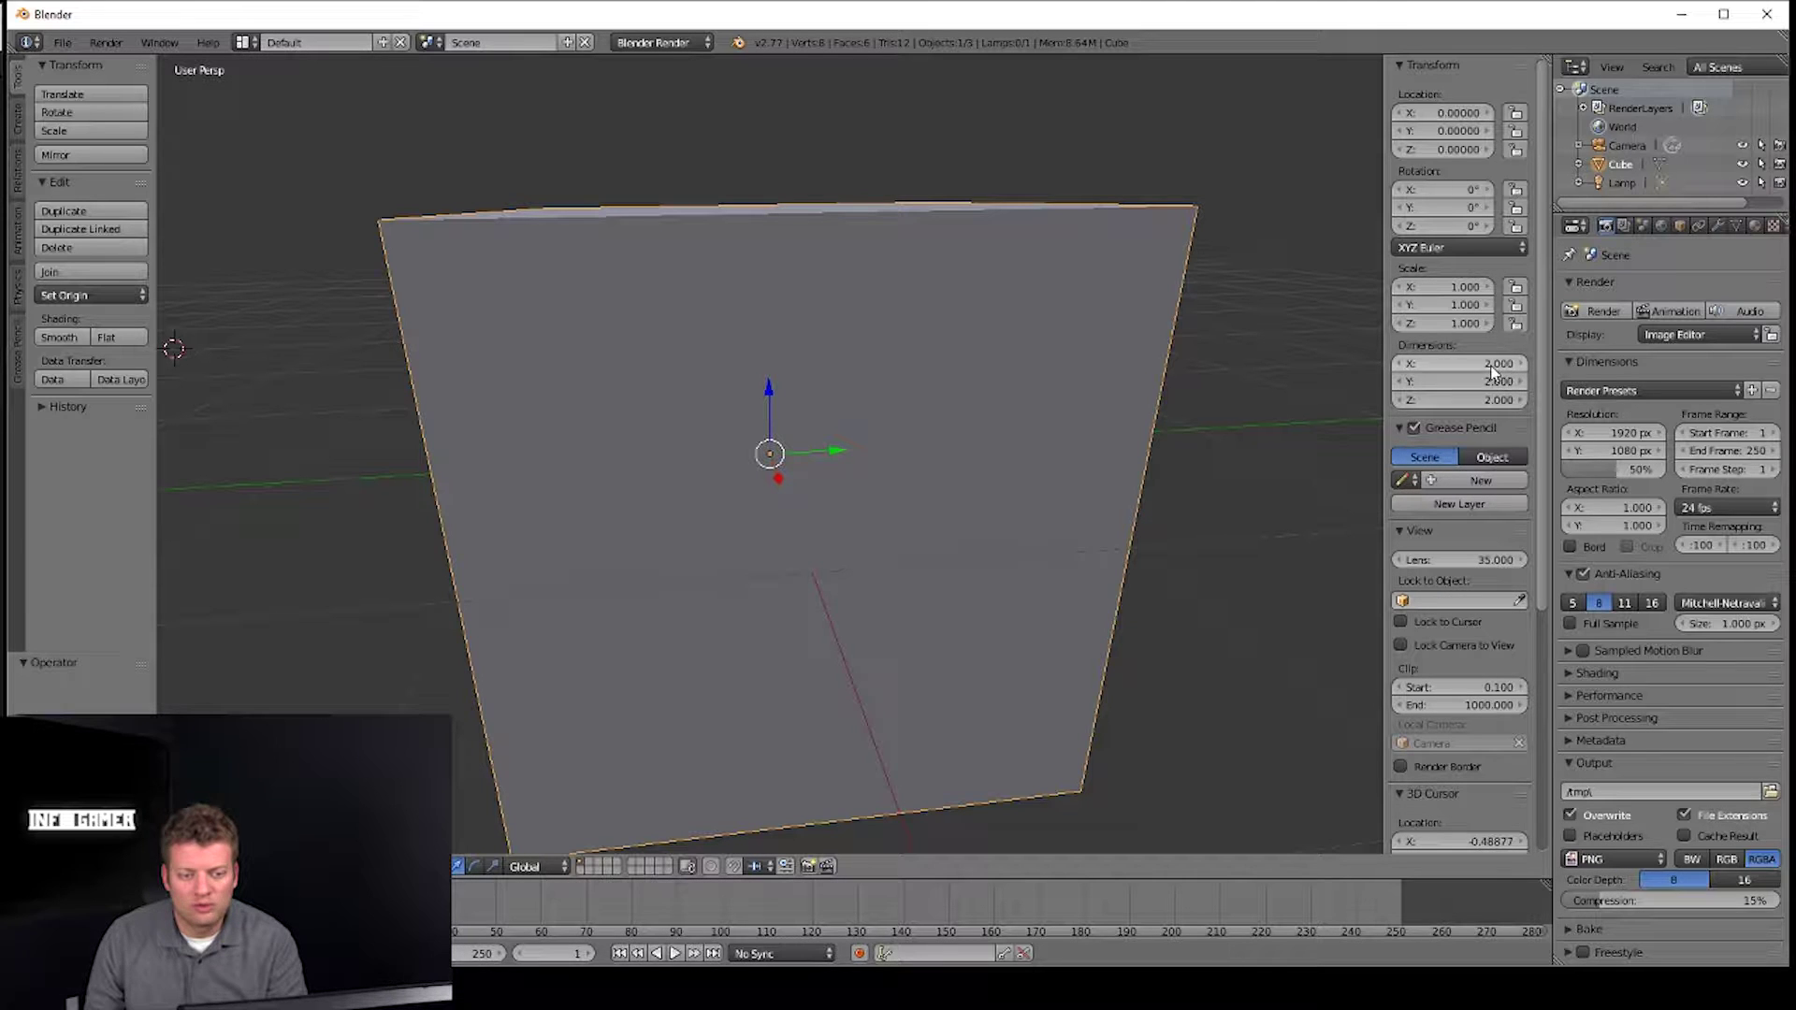
text(1.000)
key(Return)
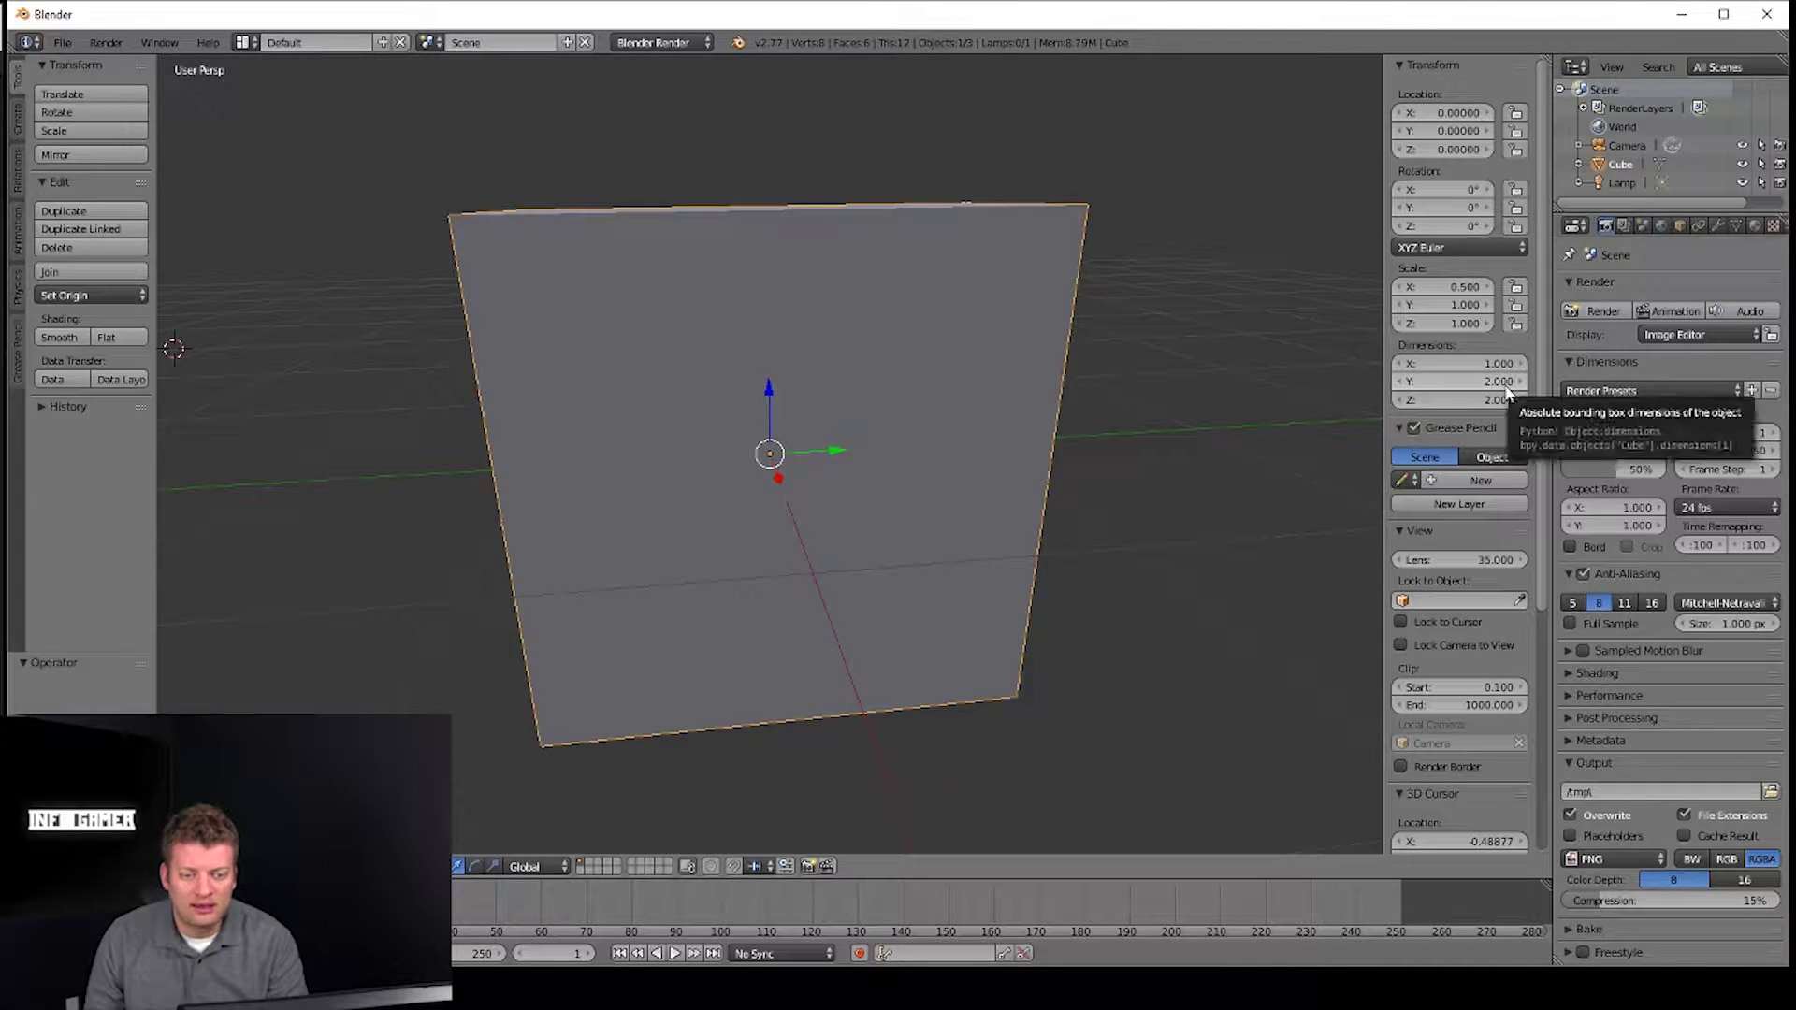
click(1501, 399)
text(1.000)
key(Return)
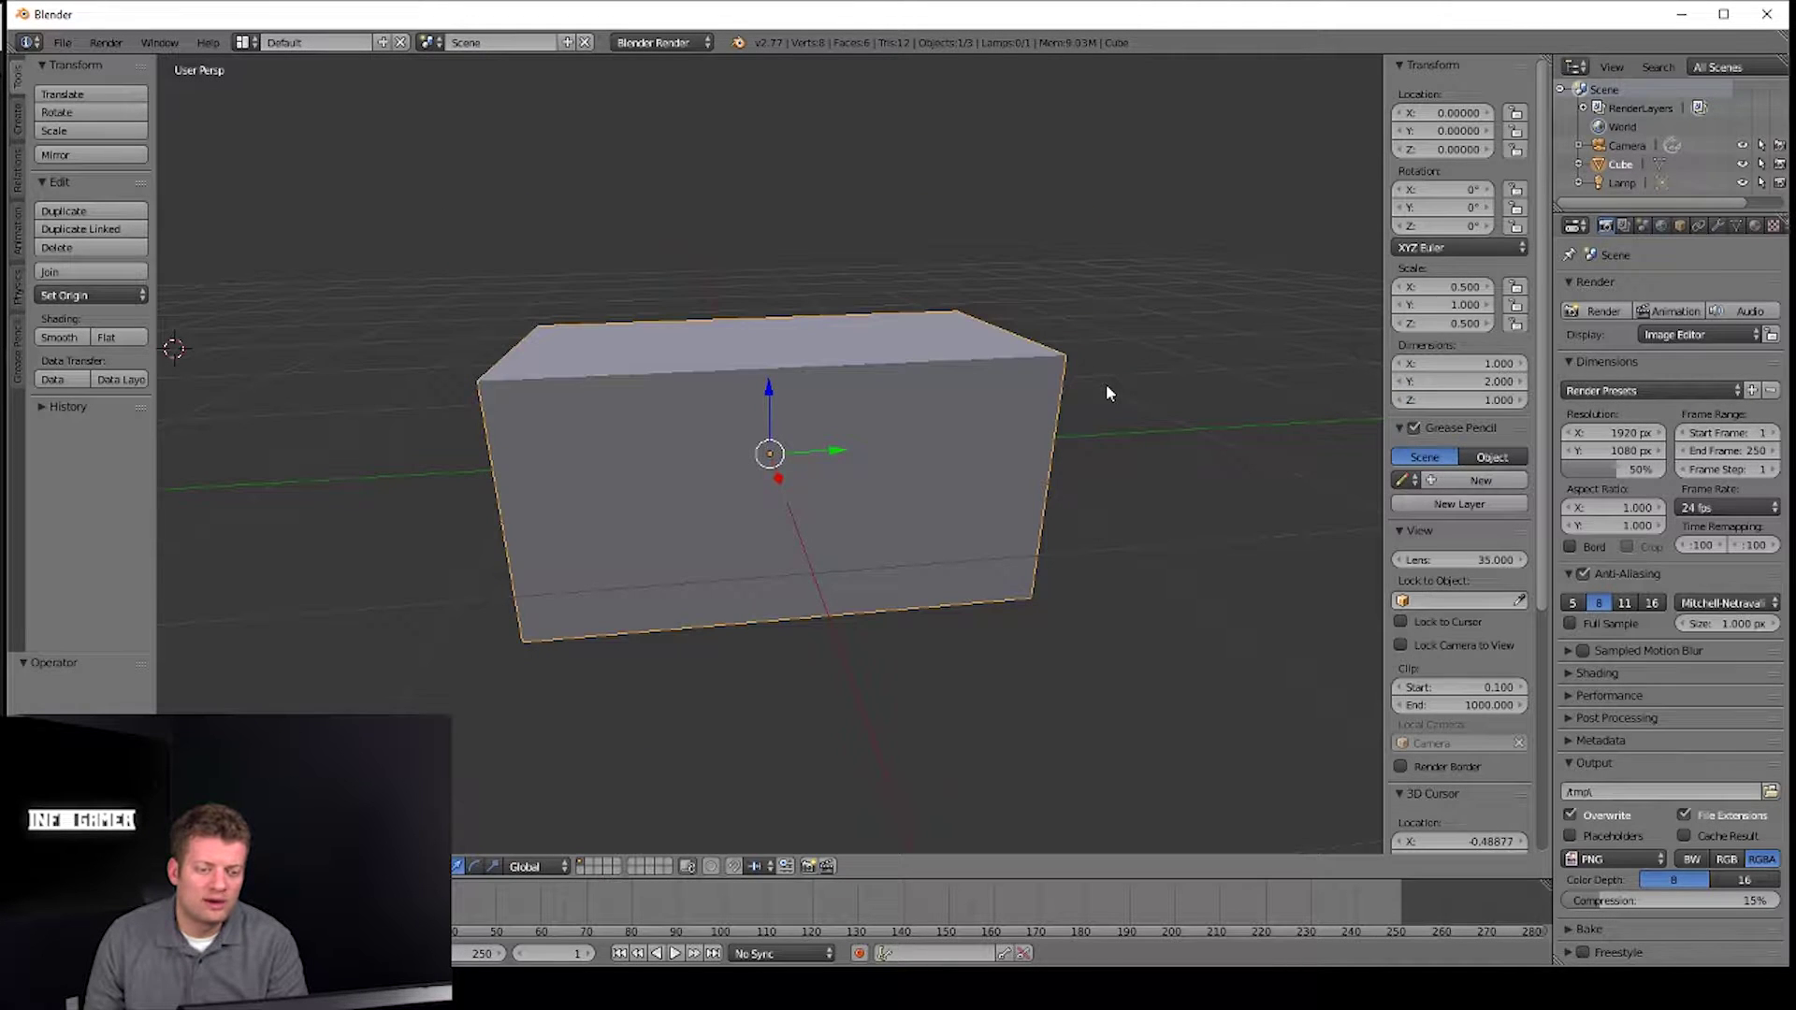
scroll(1106, 383, down, 1)
mouse_move(1068, 418)
middle_down()
mouse_move(1039, 386)
mouse_move(1063, 417)
mouse_move(1003, 554)
mouse_move(1047, 433)
mouse_move(839, 390)
mouse_move(1020, 403)
mouse_move(1015, 473)
mouse_move(985, 435)
middle_up()
scroll(1020, 403, down, 2)
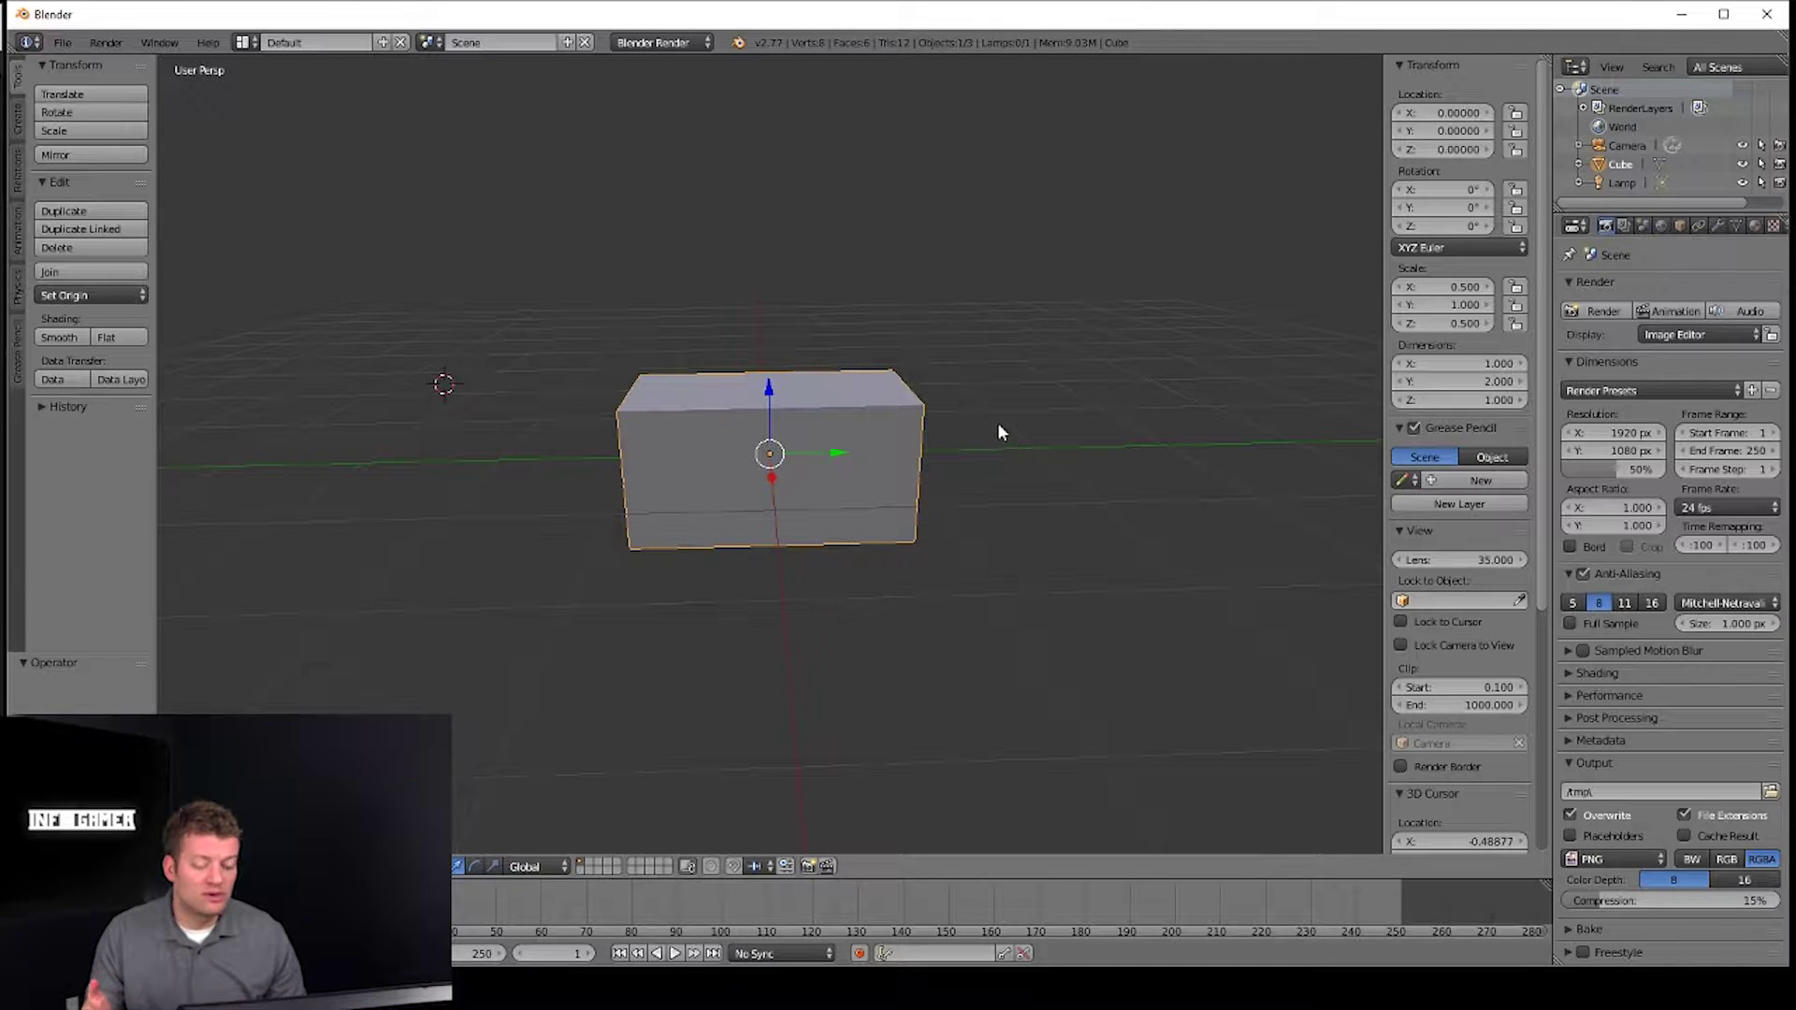
key(shift+a)
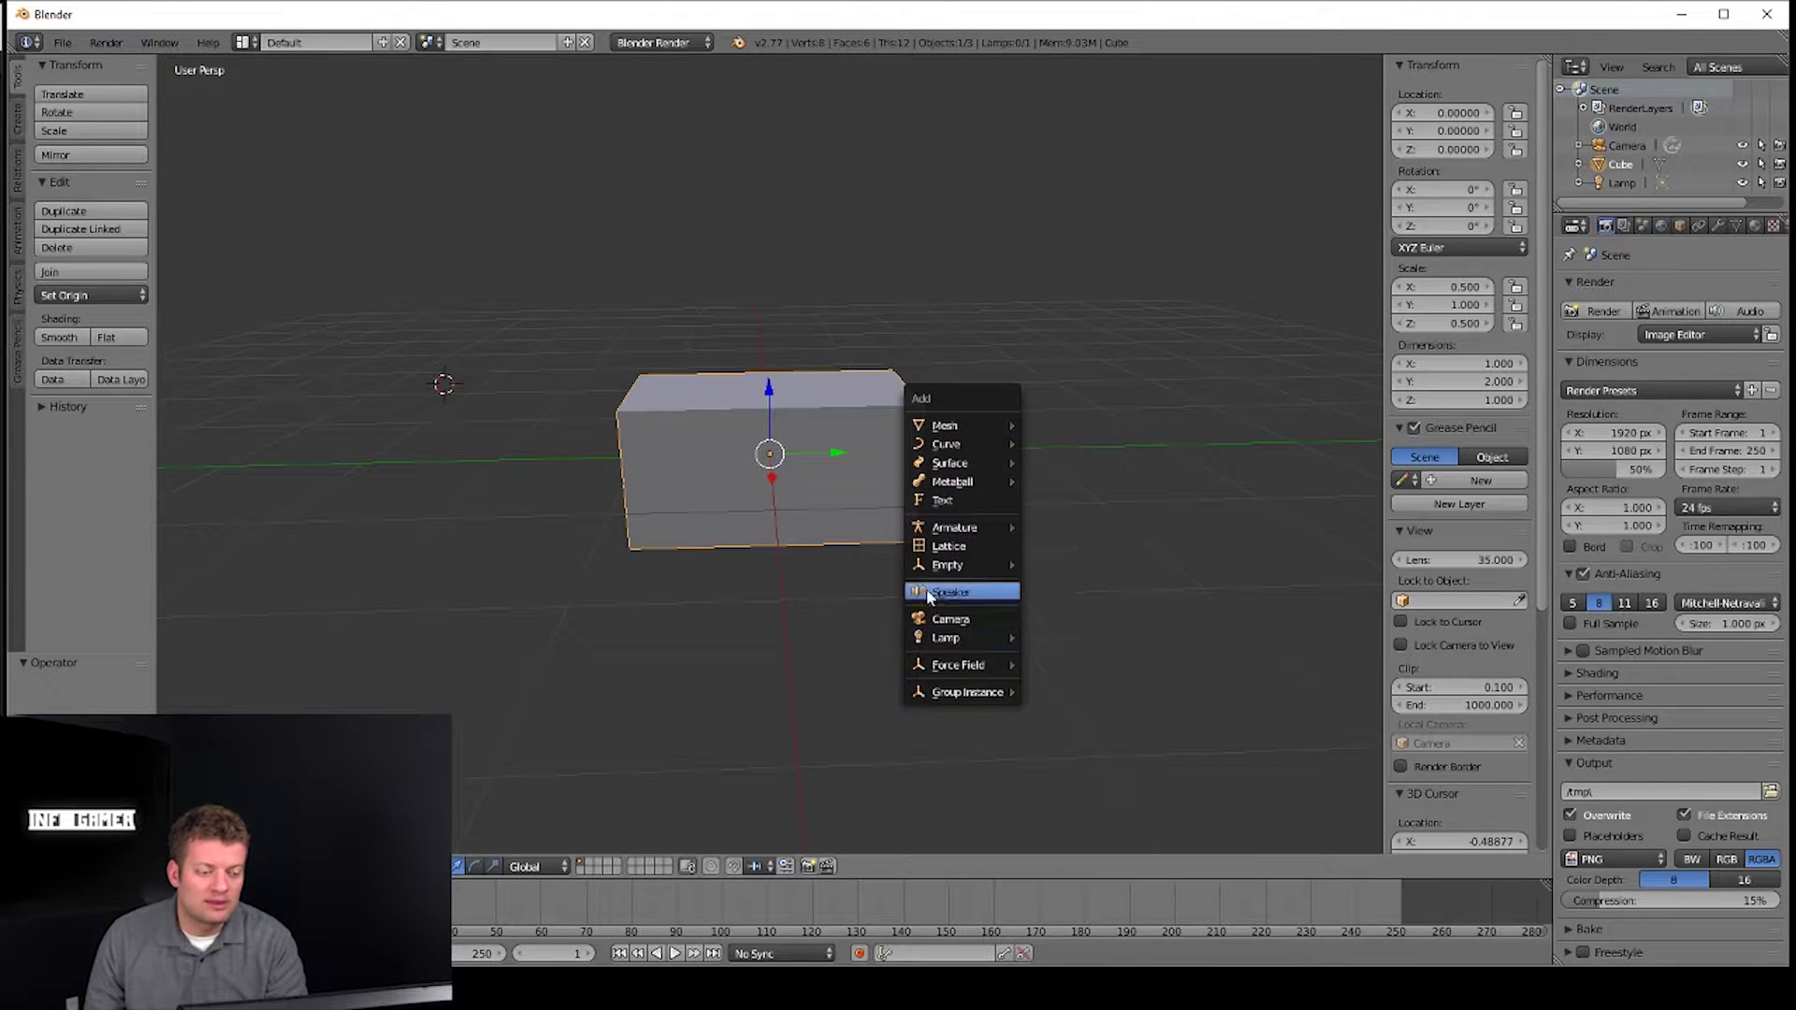
mouse_move(955, 425)
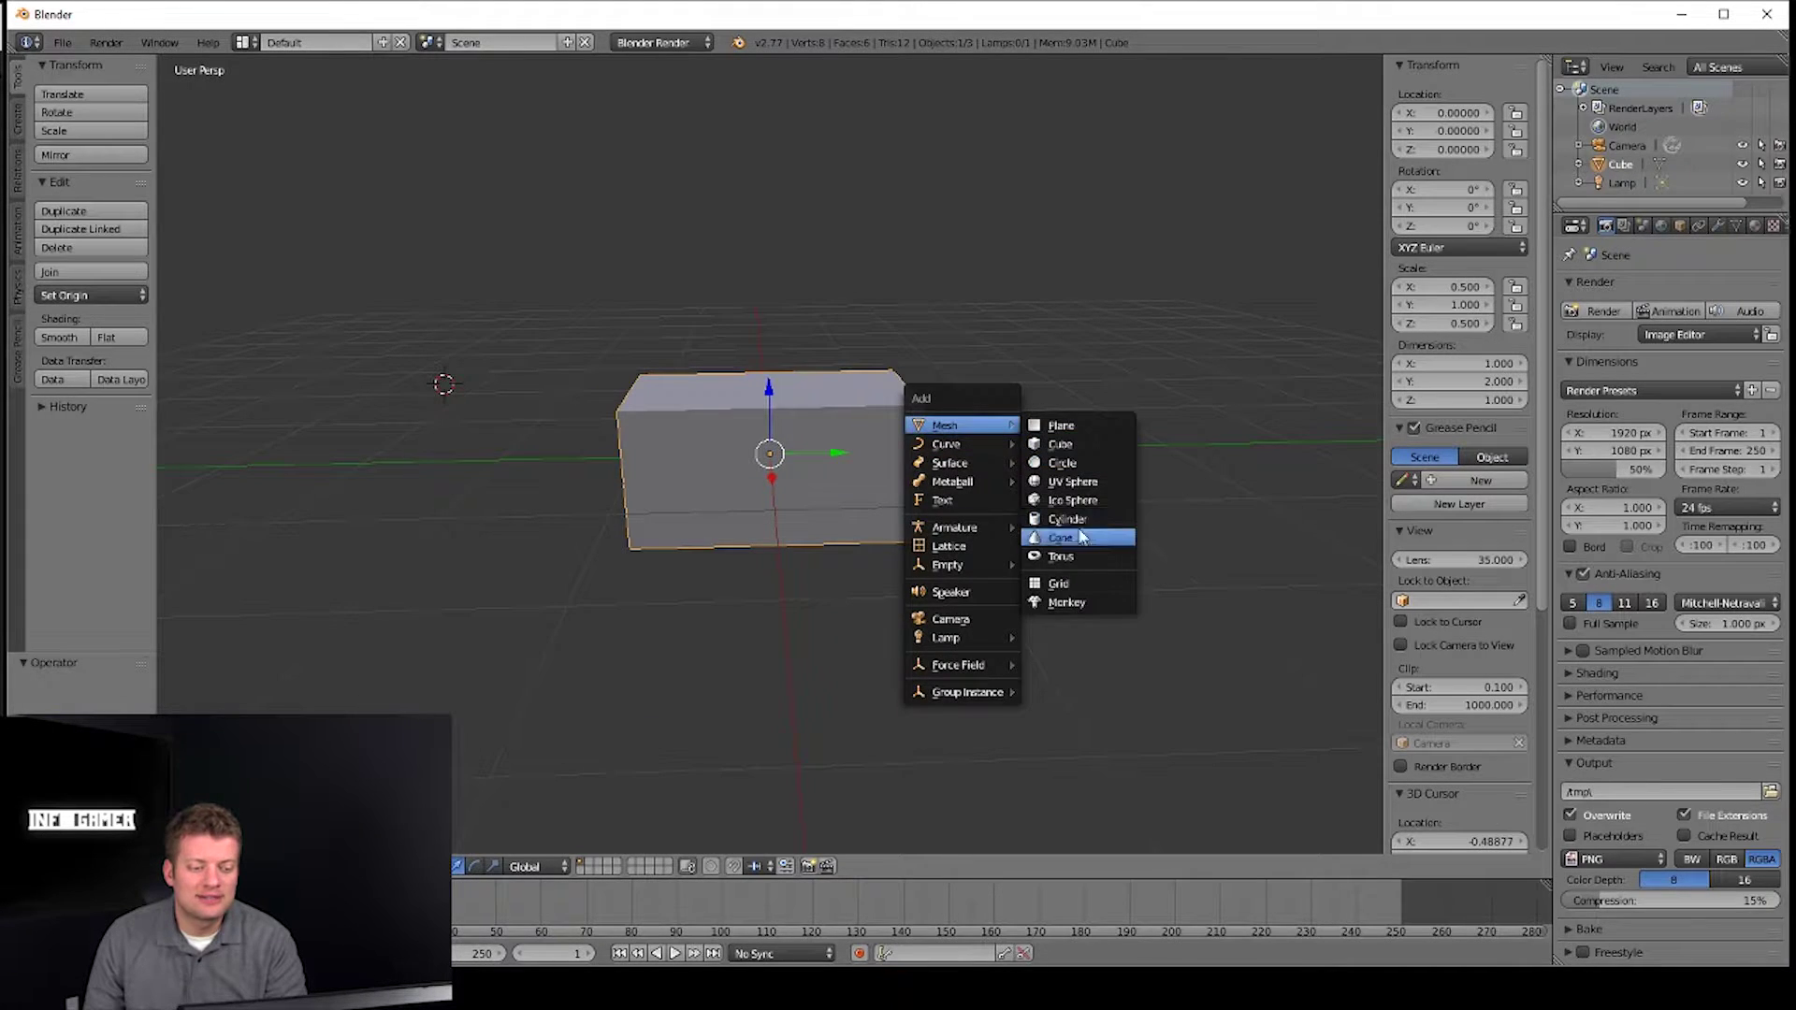
- Add a cylinder, replacing a stray cone, and centre it at location 0, 0, 0
click(1062, 538)
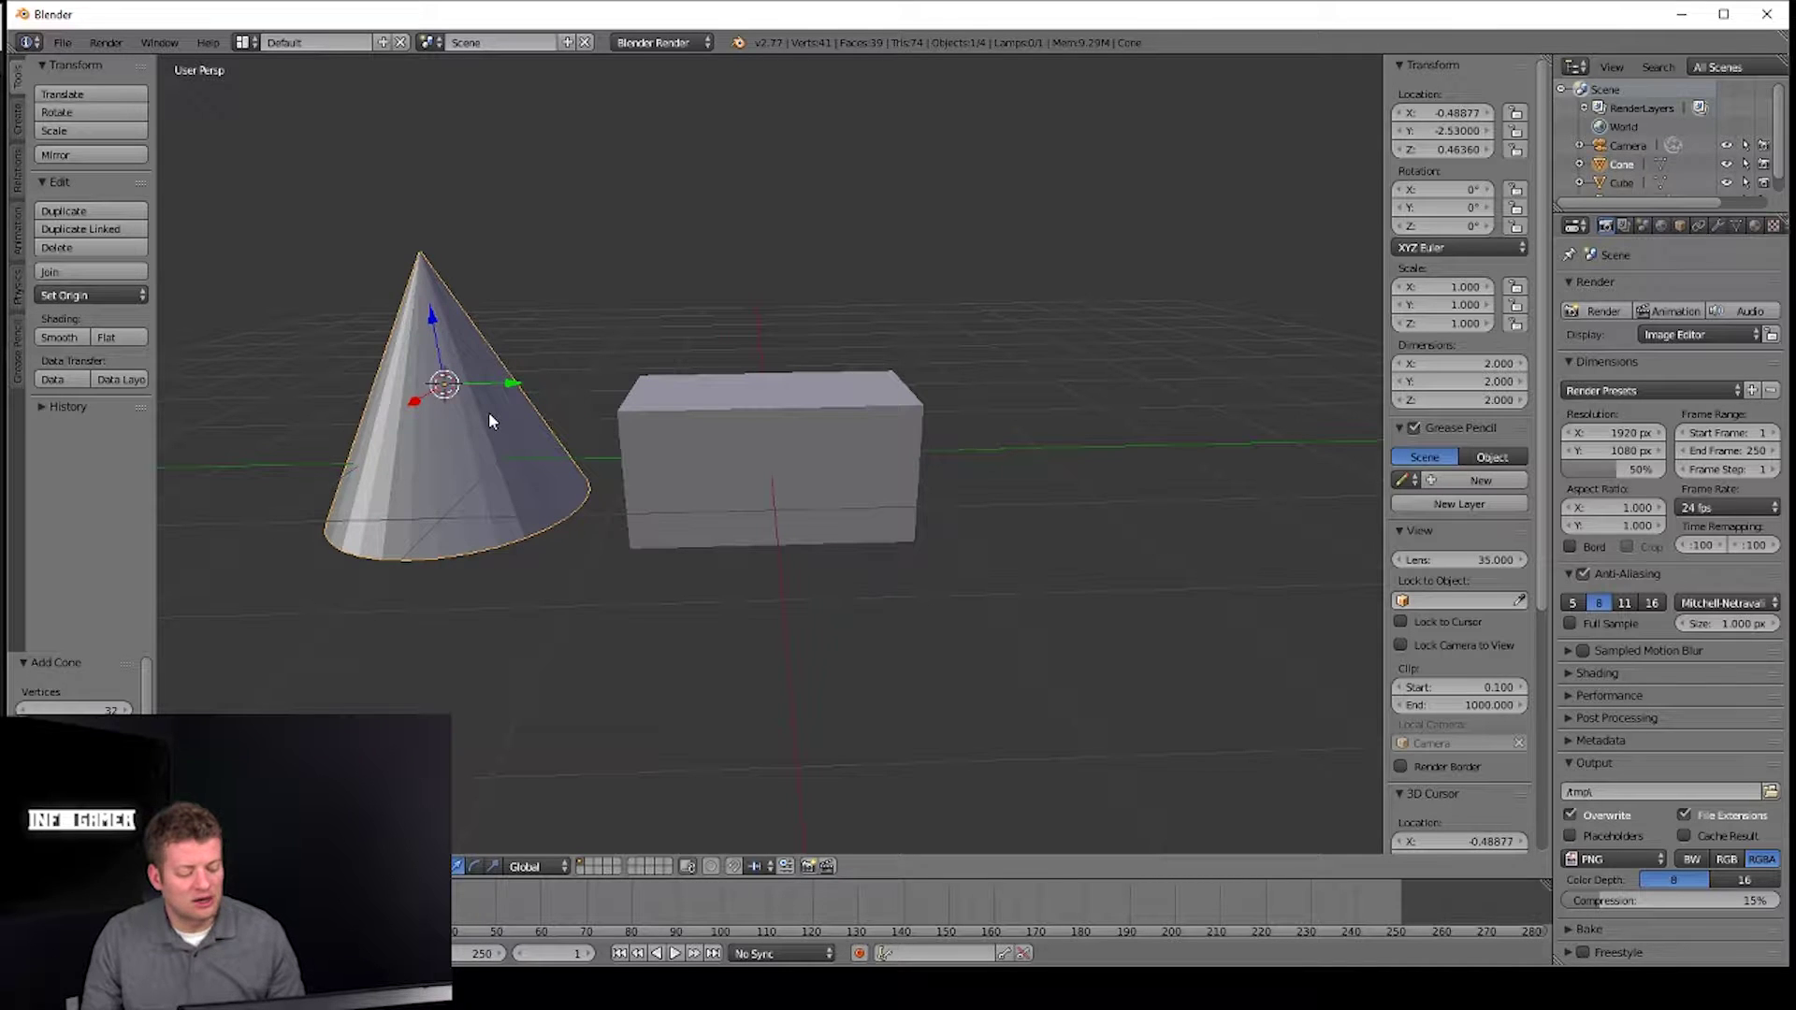
key(ctrl+z)
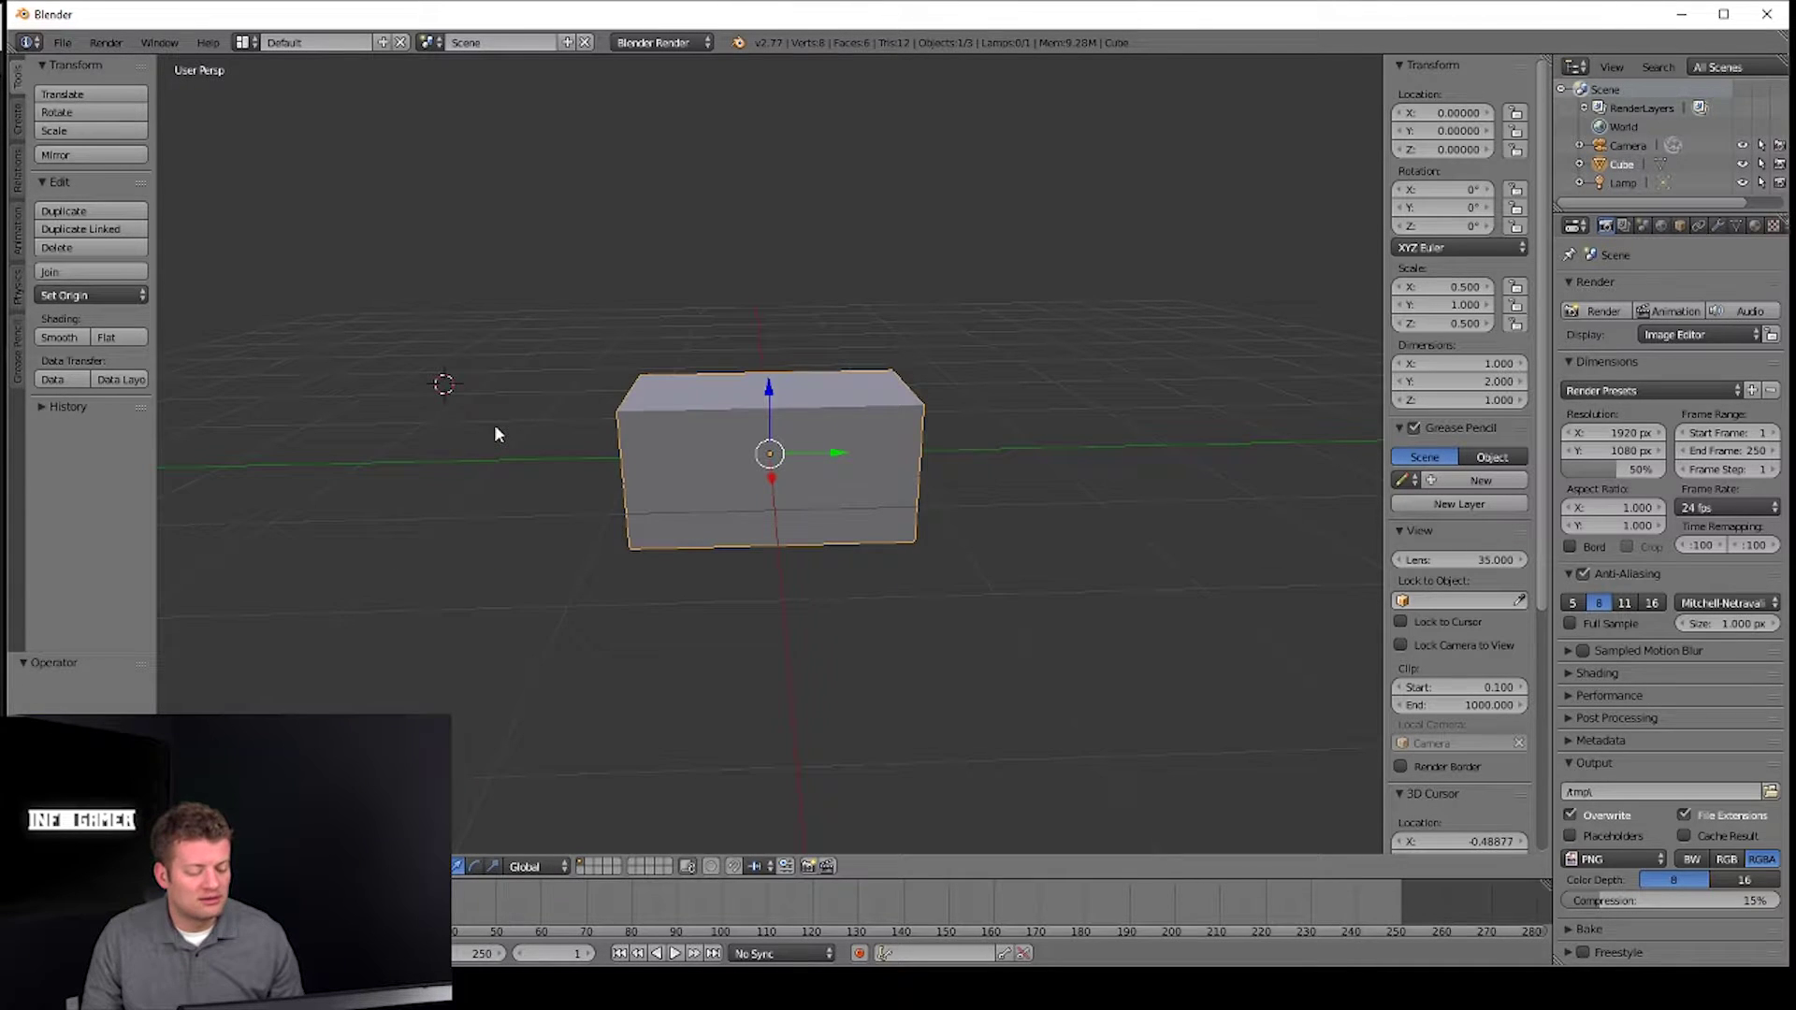
key(shift+a)
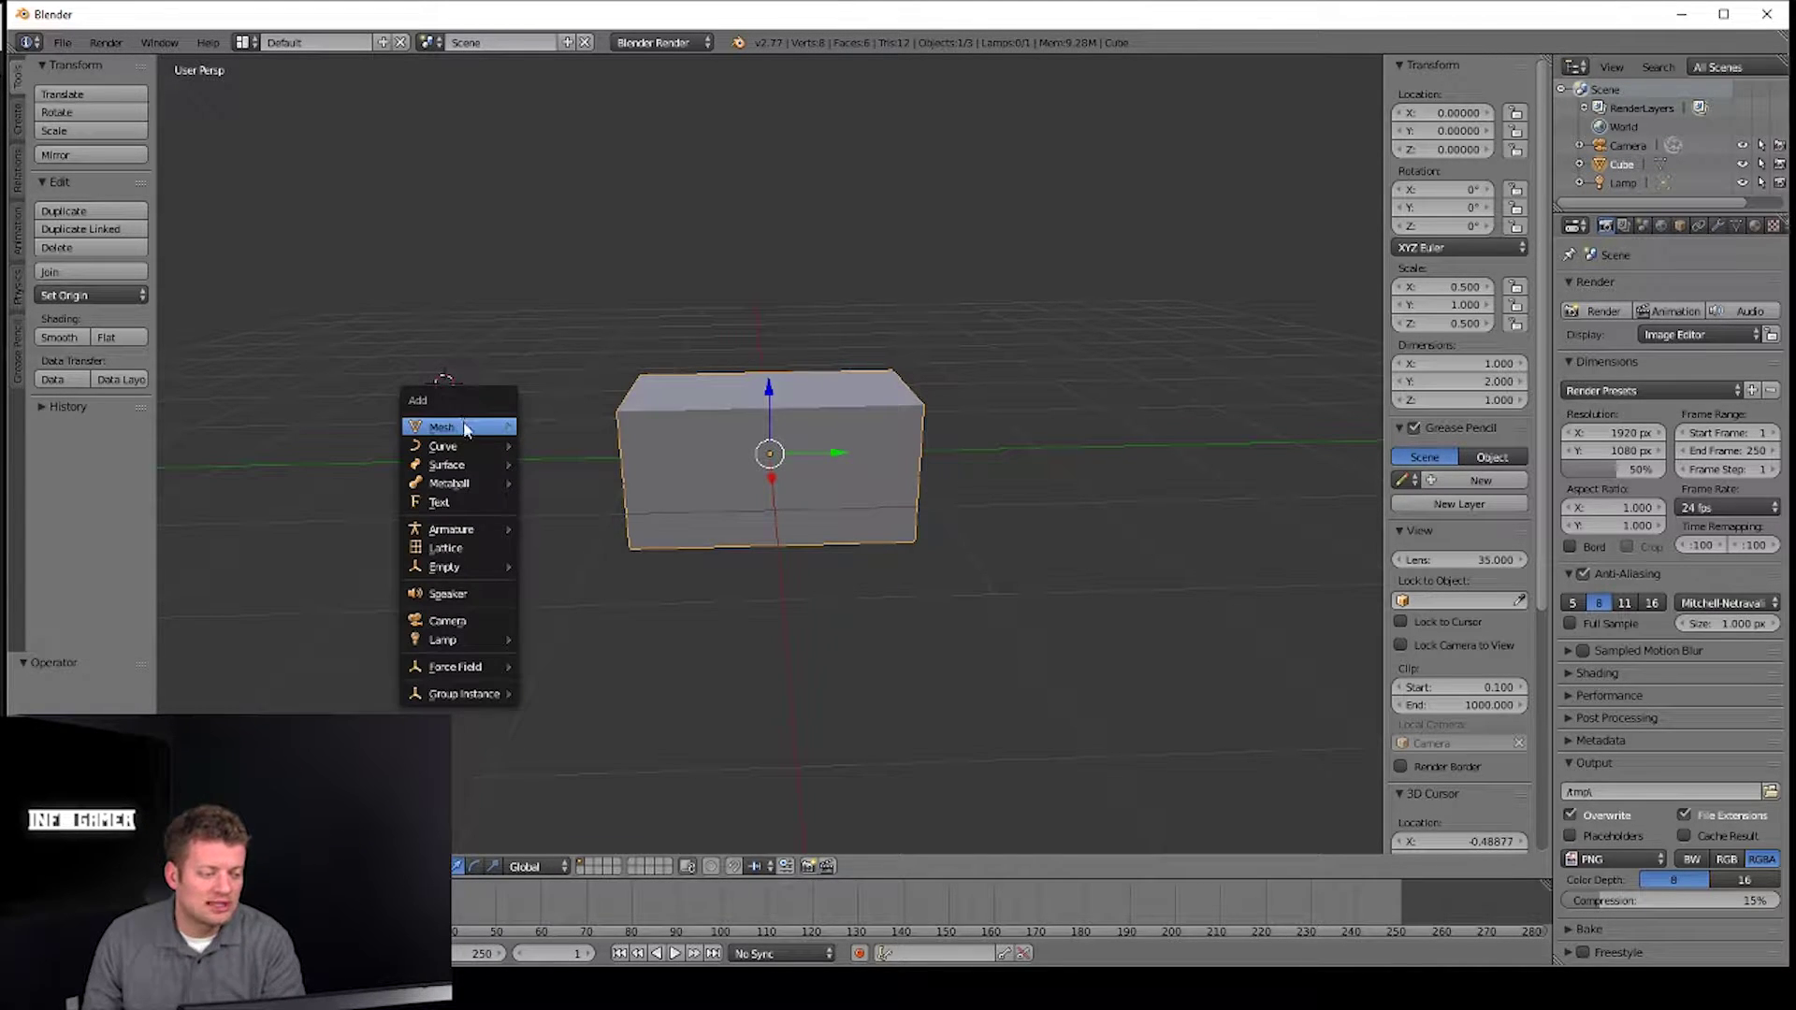
mouse_move(457, 427)
click(602, 519)
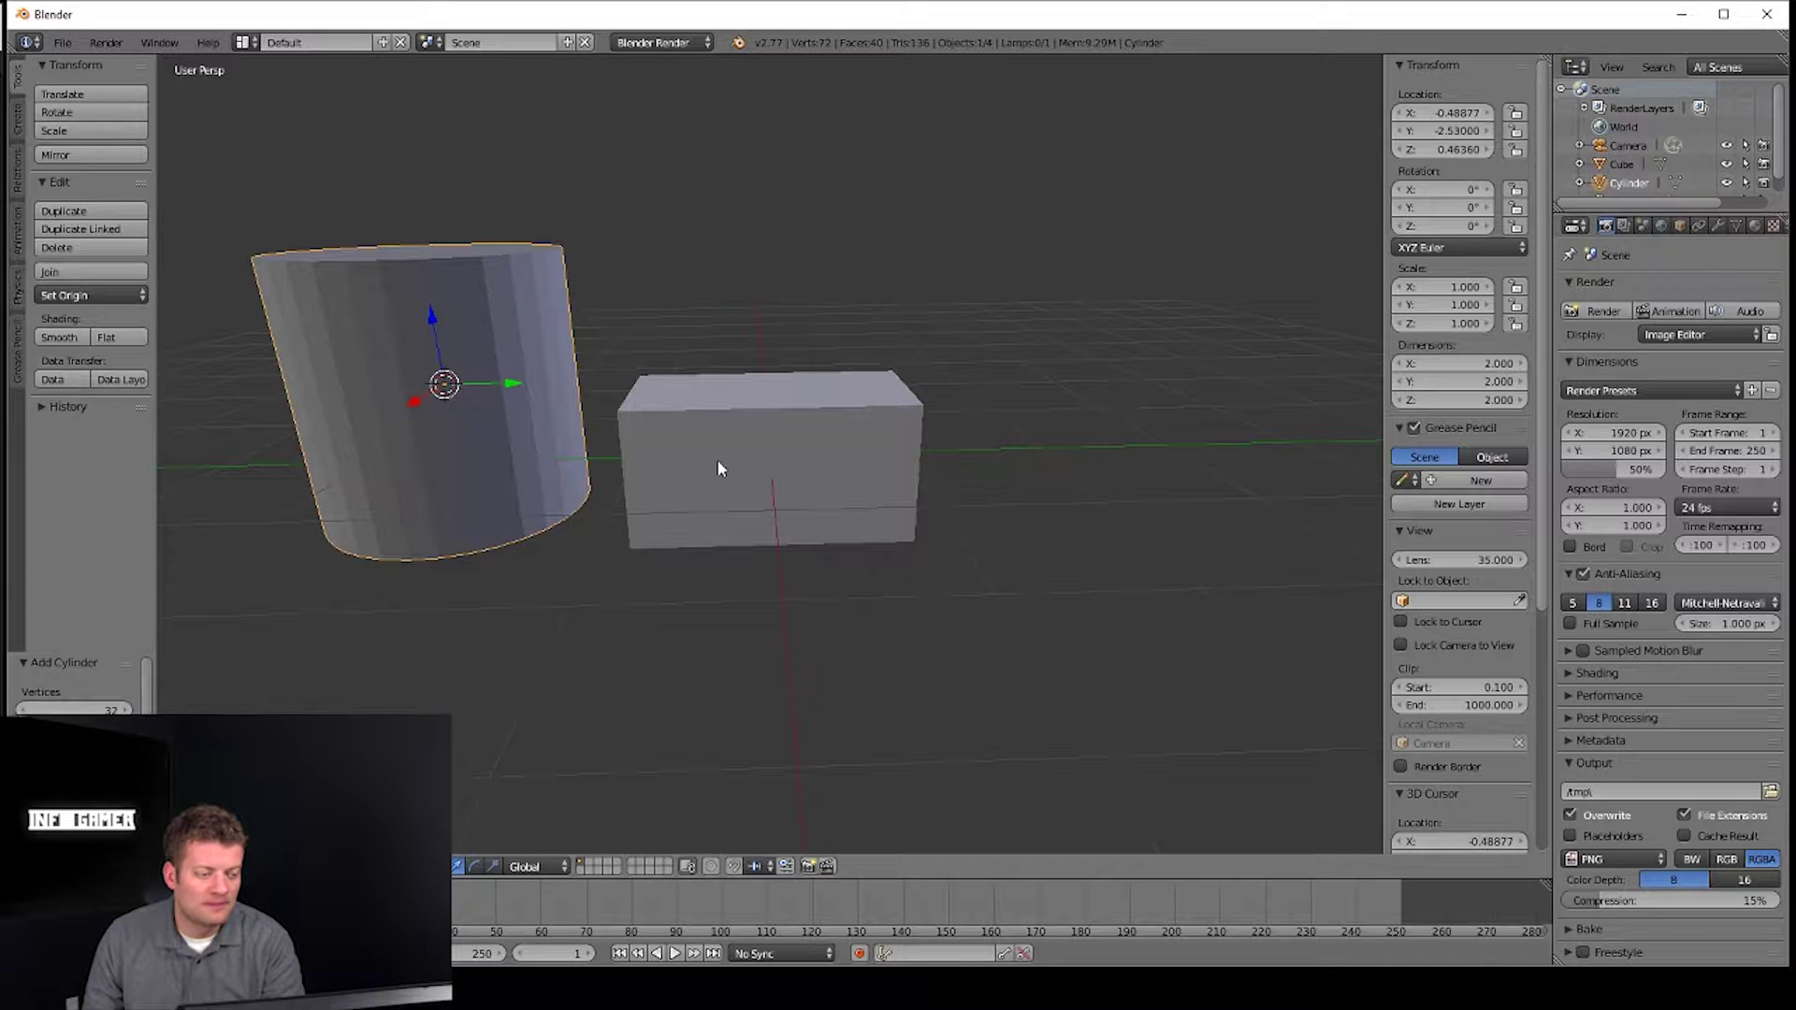
click(1473, 114)
key(Tab)
text(0)
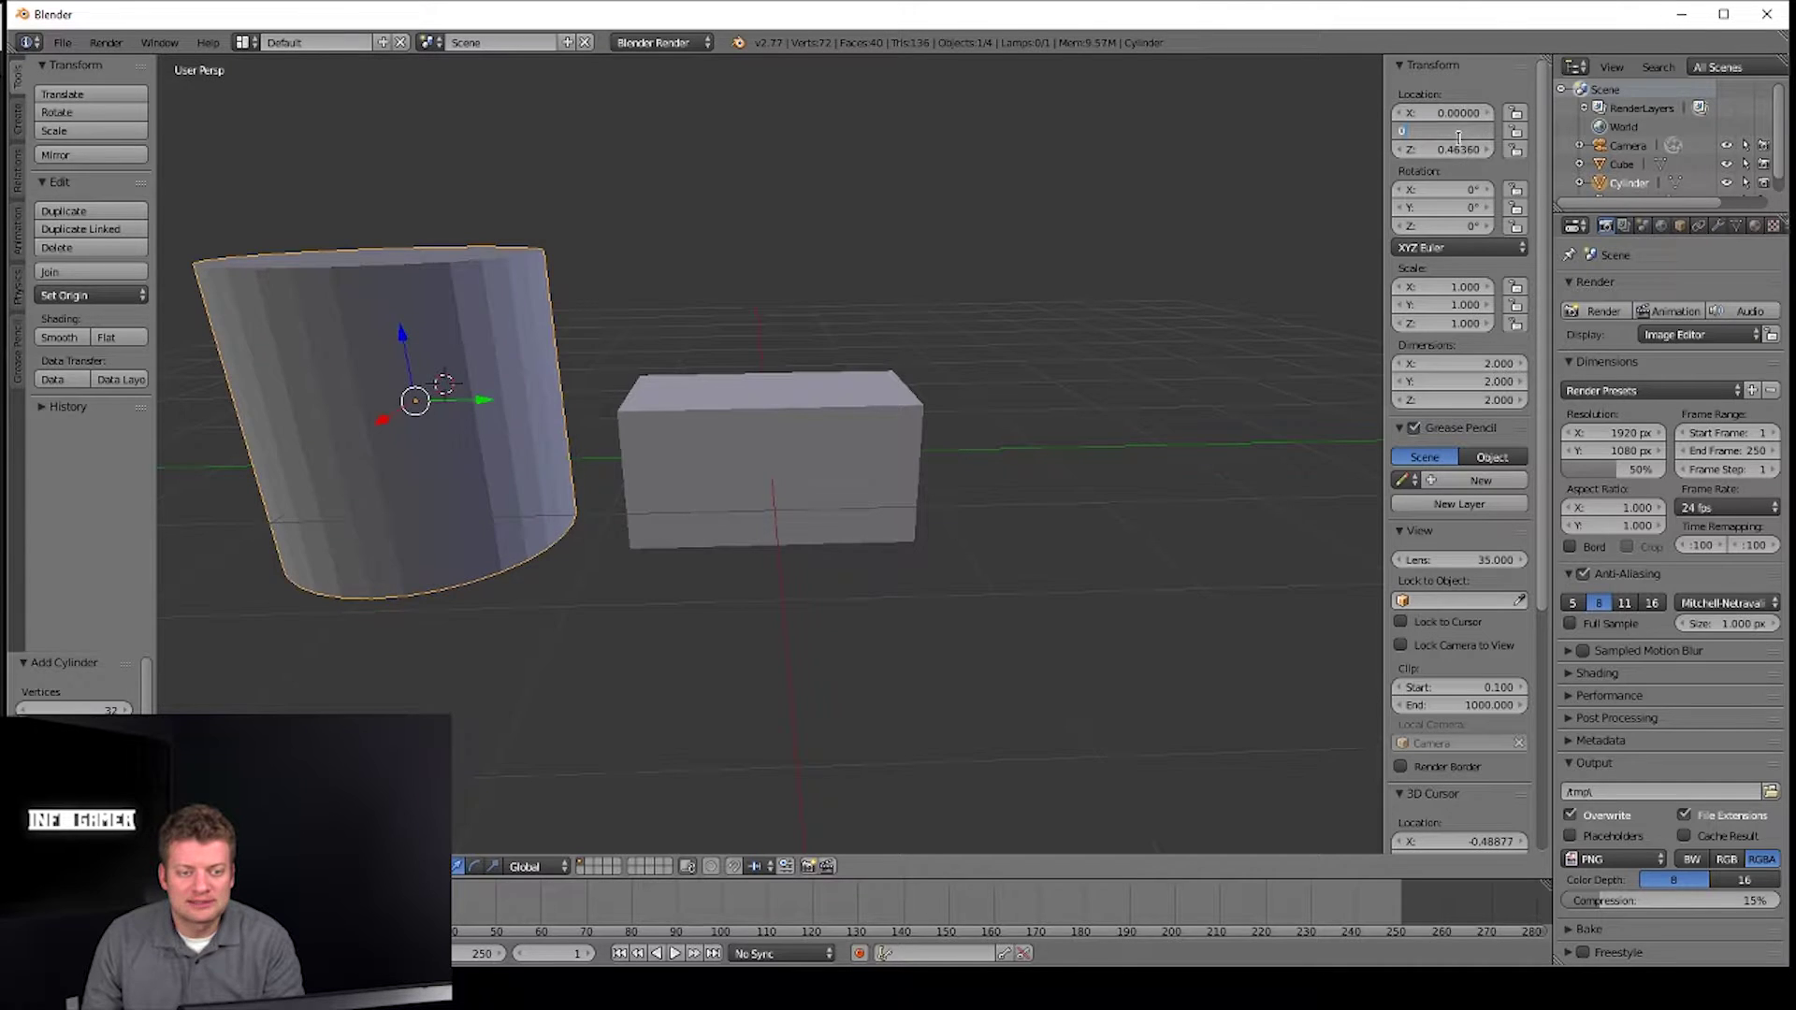
key(Tab)
key(Return)
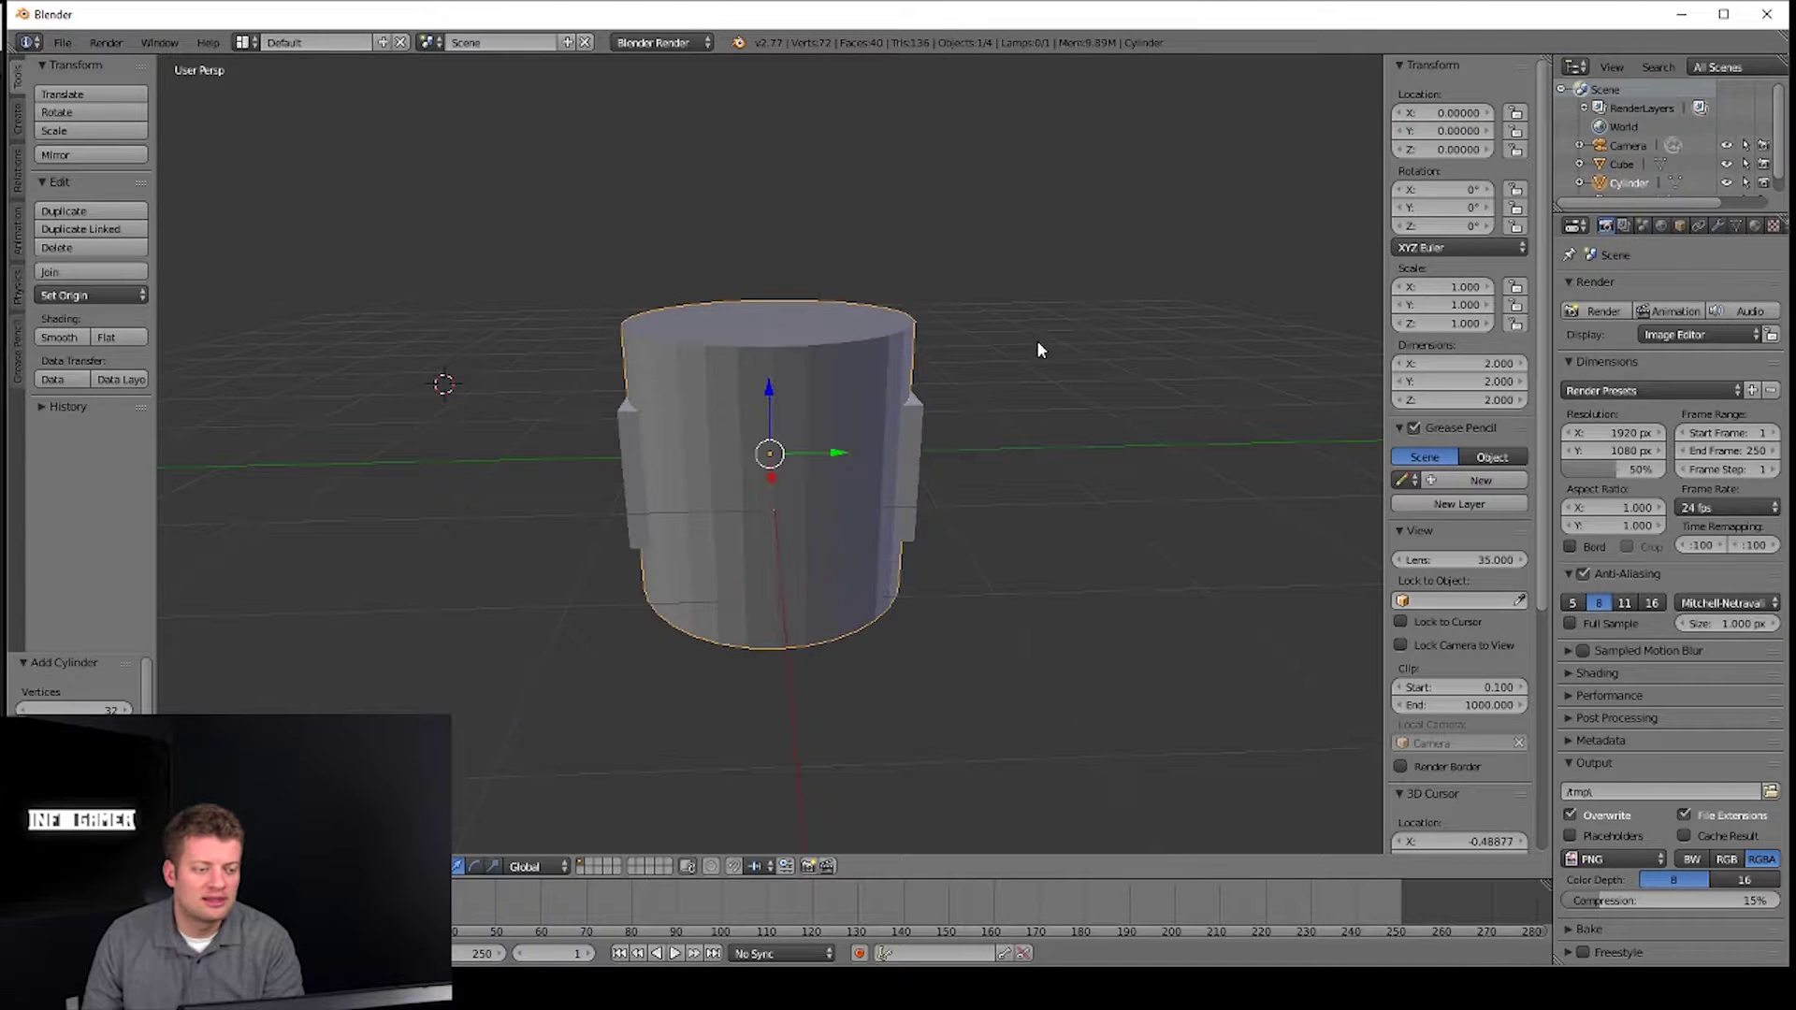
scroll(767, 513, down, 2)
scroll(768, 513, down, 2)
- Rotate the cylinder 90° onto its side and lower it along Z into the block
middle_drag(796, 417, 827, 417)
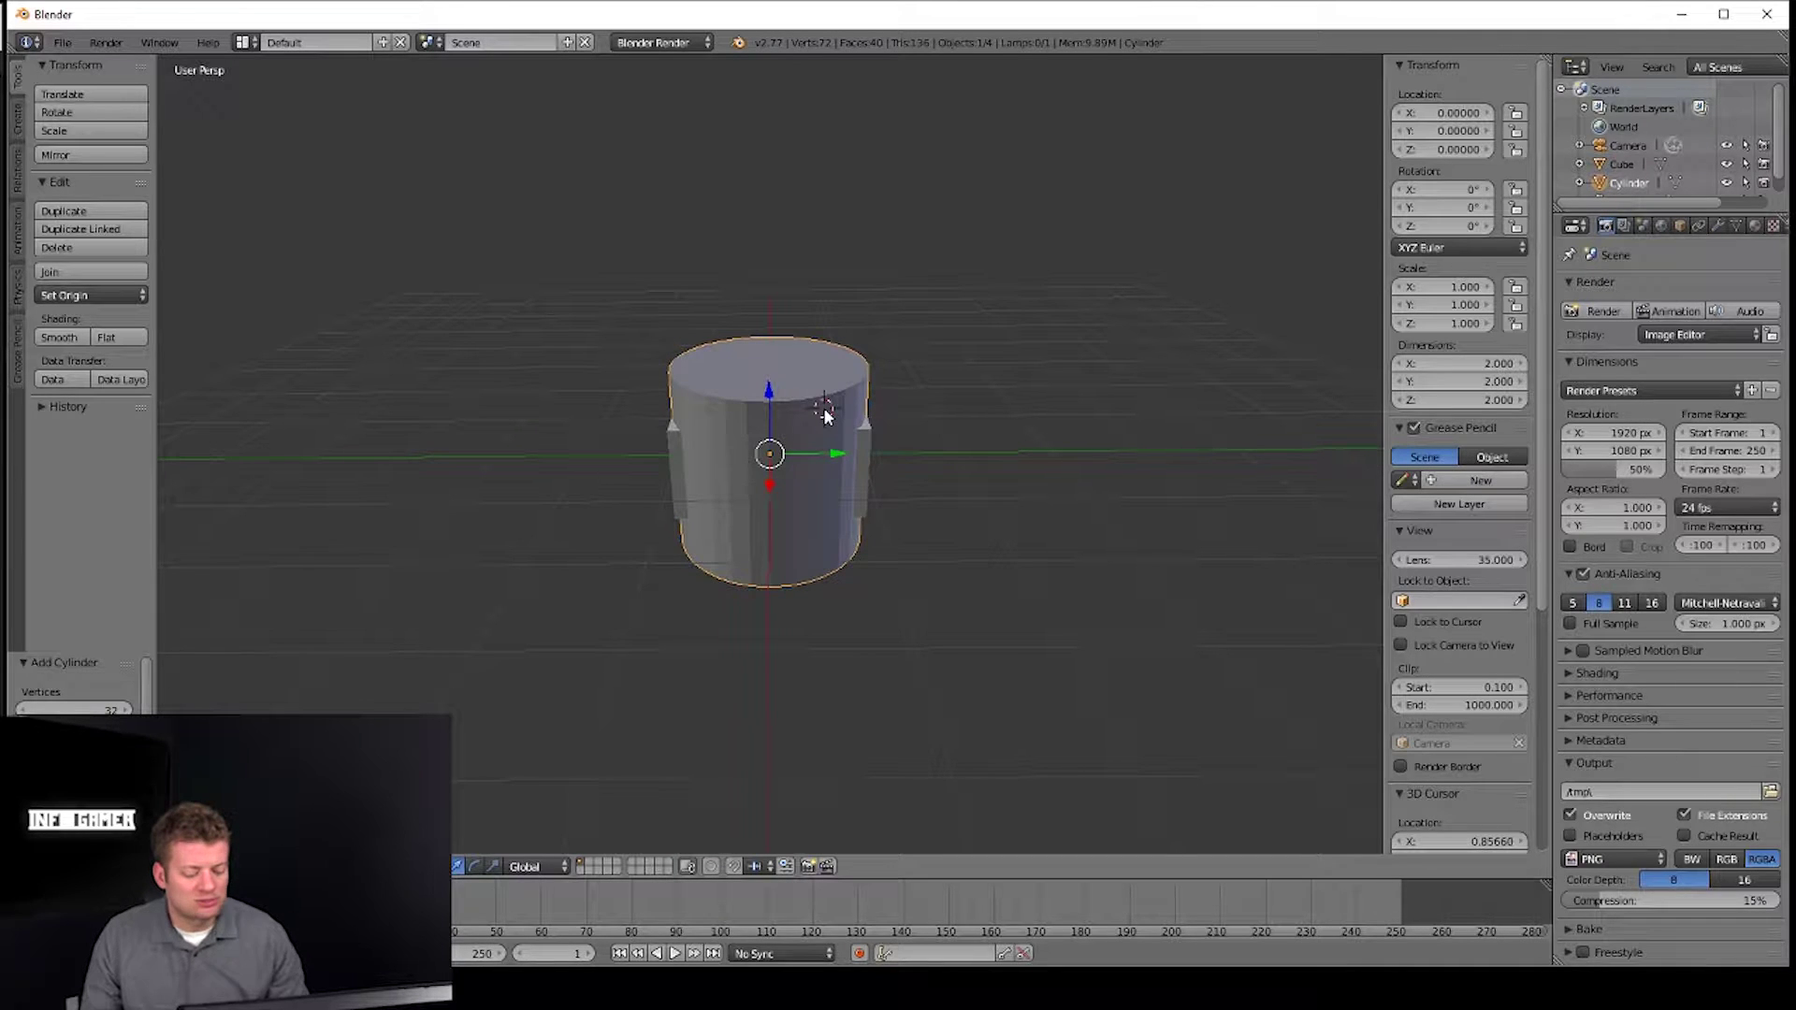
scroll(819, 453, up, 2)
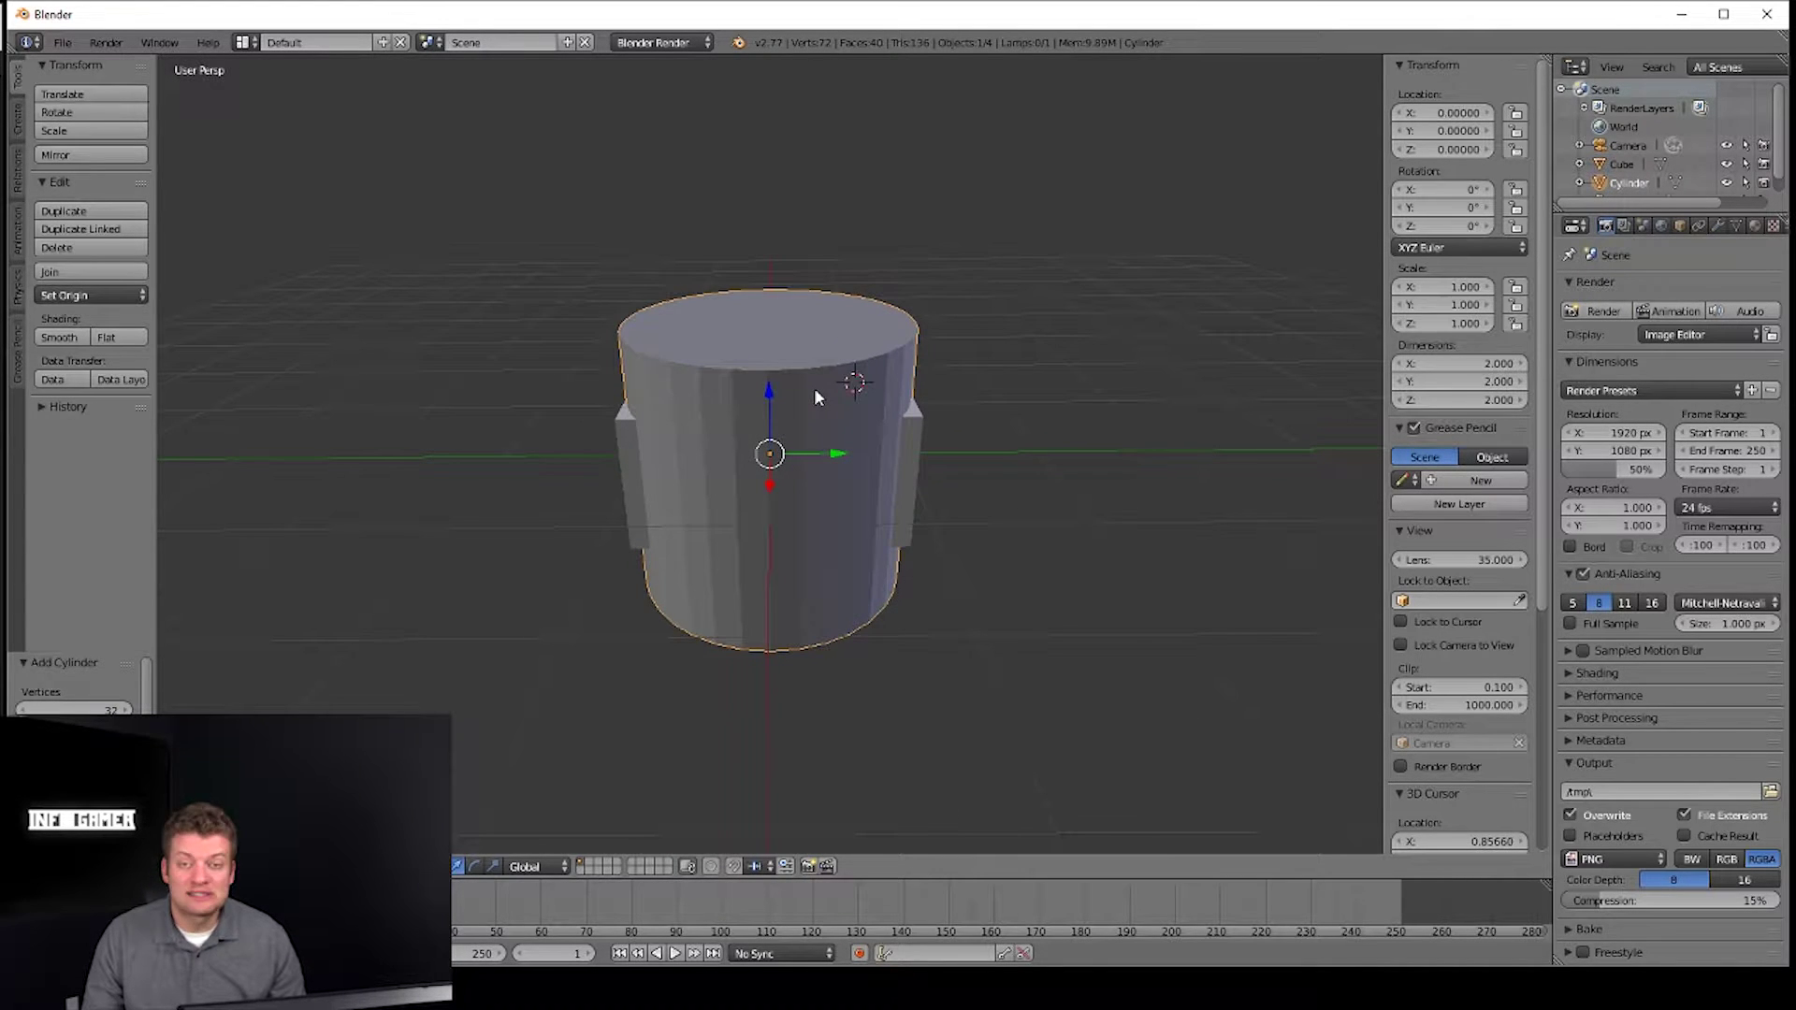
key(r)
key(r)
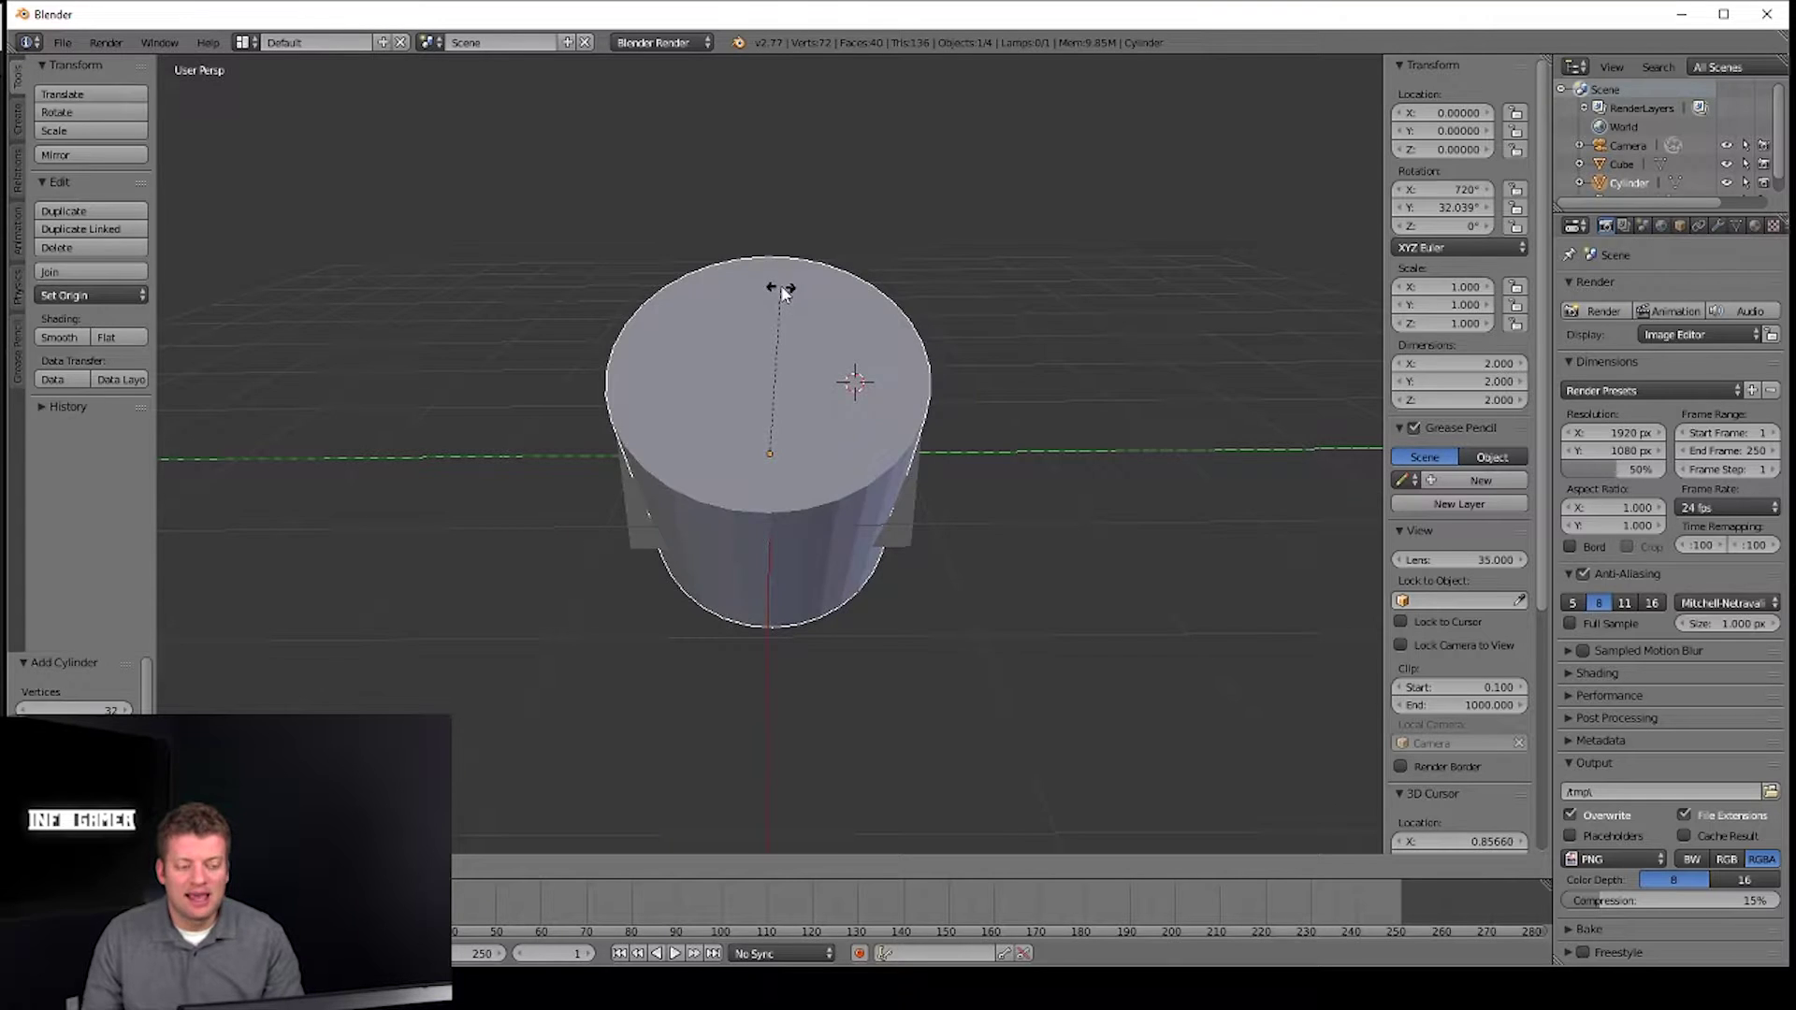
text(90)
key(Return)
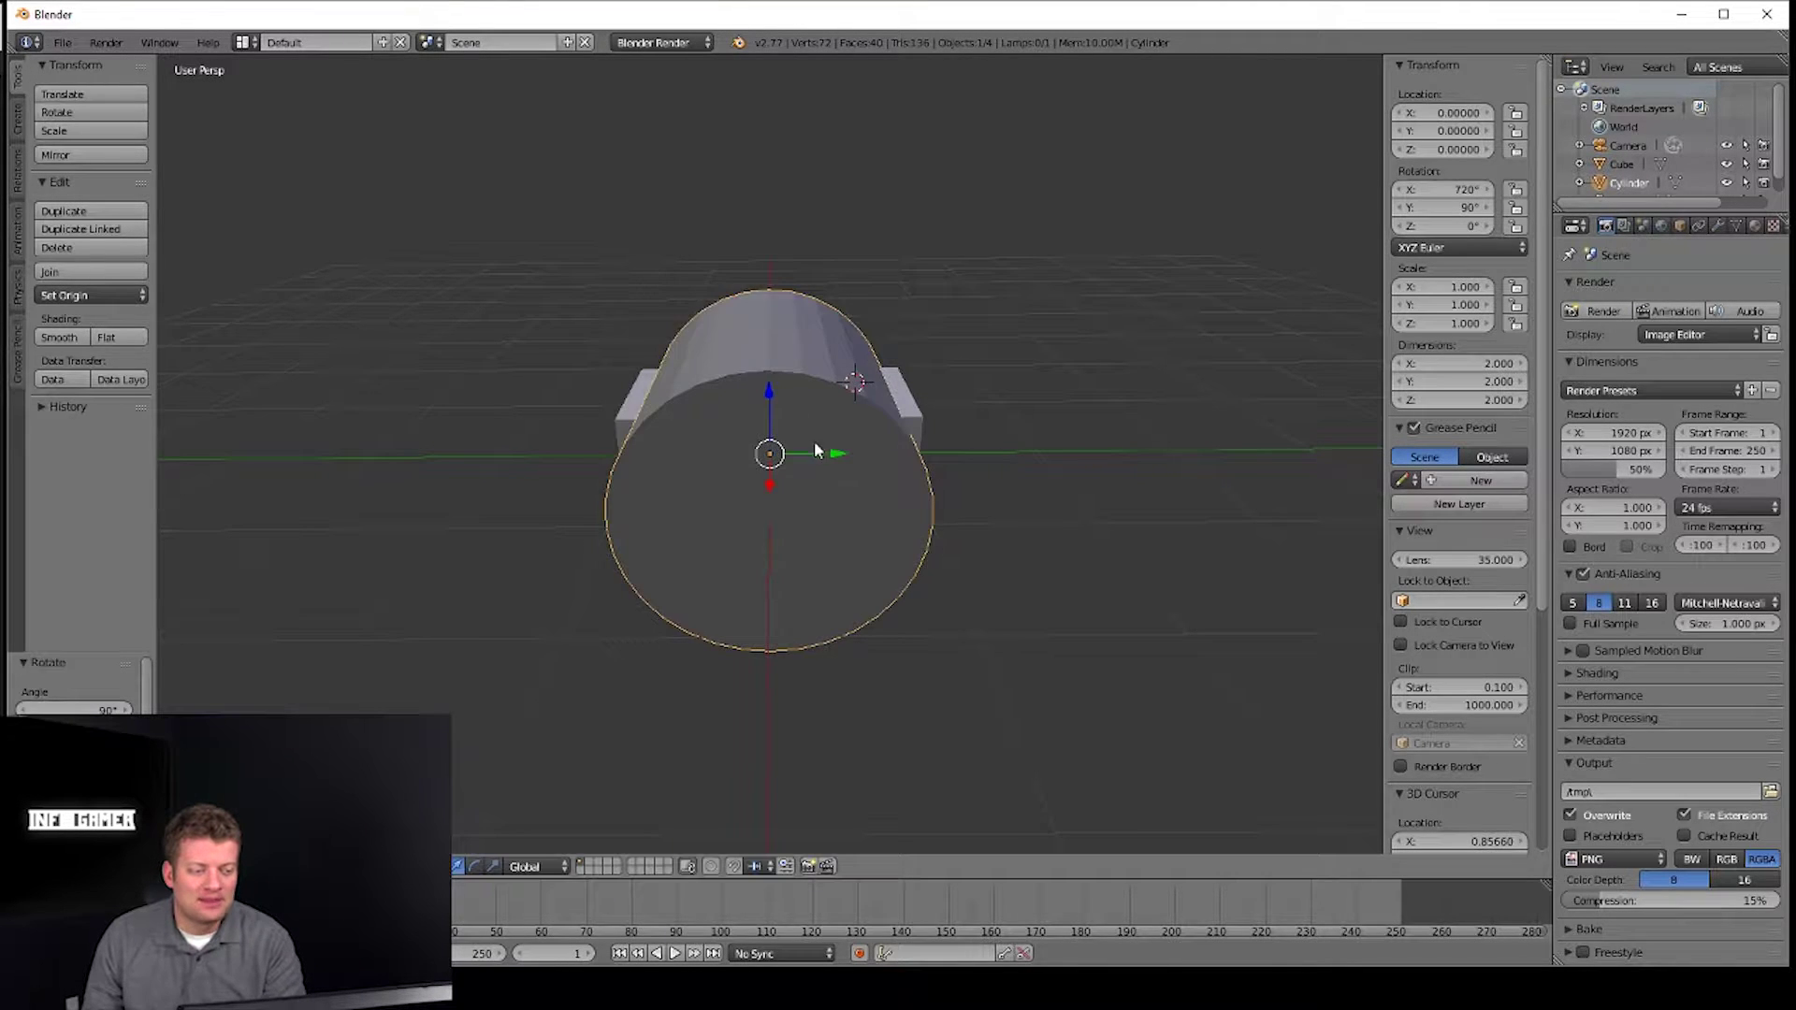
mouse_move(814, 443)
middle_down()
mouse_move(838, 337)
mouse_move(837, 408)
middle_up()
key(g)
key(z)
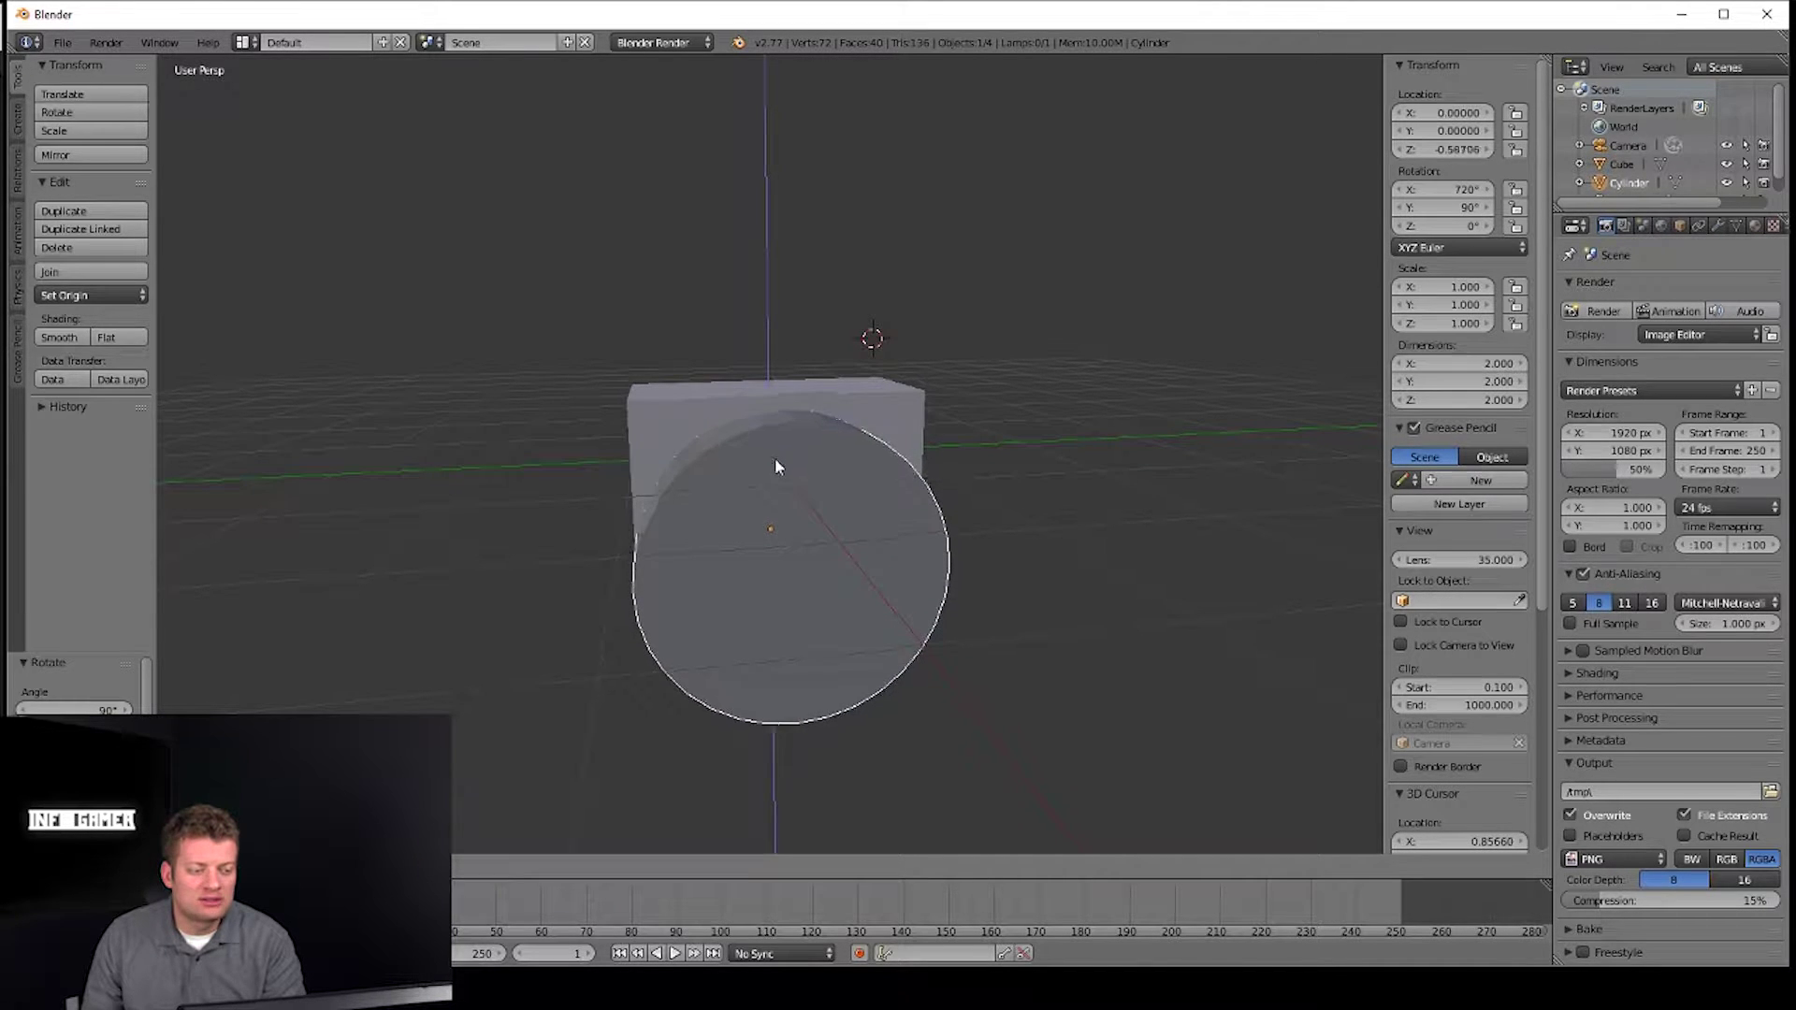
click(775, 458)
scroll(774, 454, up, 5)
- Set the cylinder's Y dimension to 1.8 and compare it against the 2-deep block
mouse_move(740, 271)
middle_down()
mouse_move(782, 374)
mouse_move(774, 346)
middle_up()
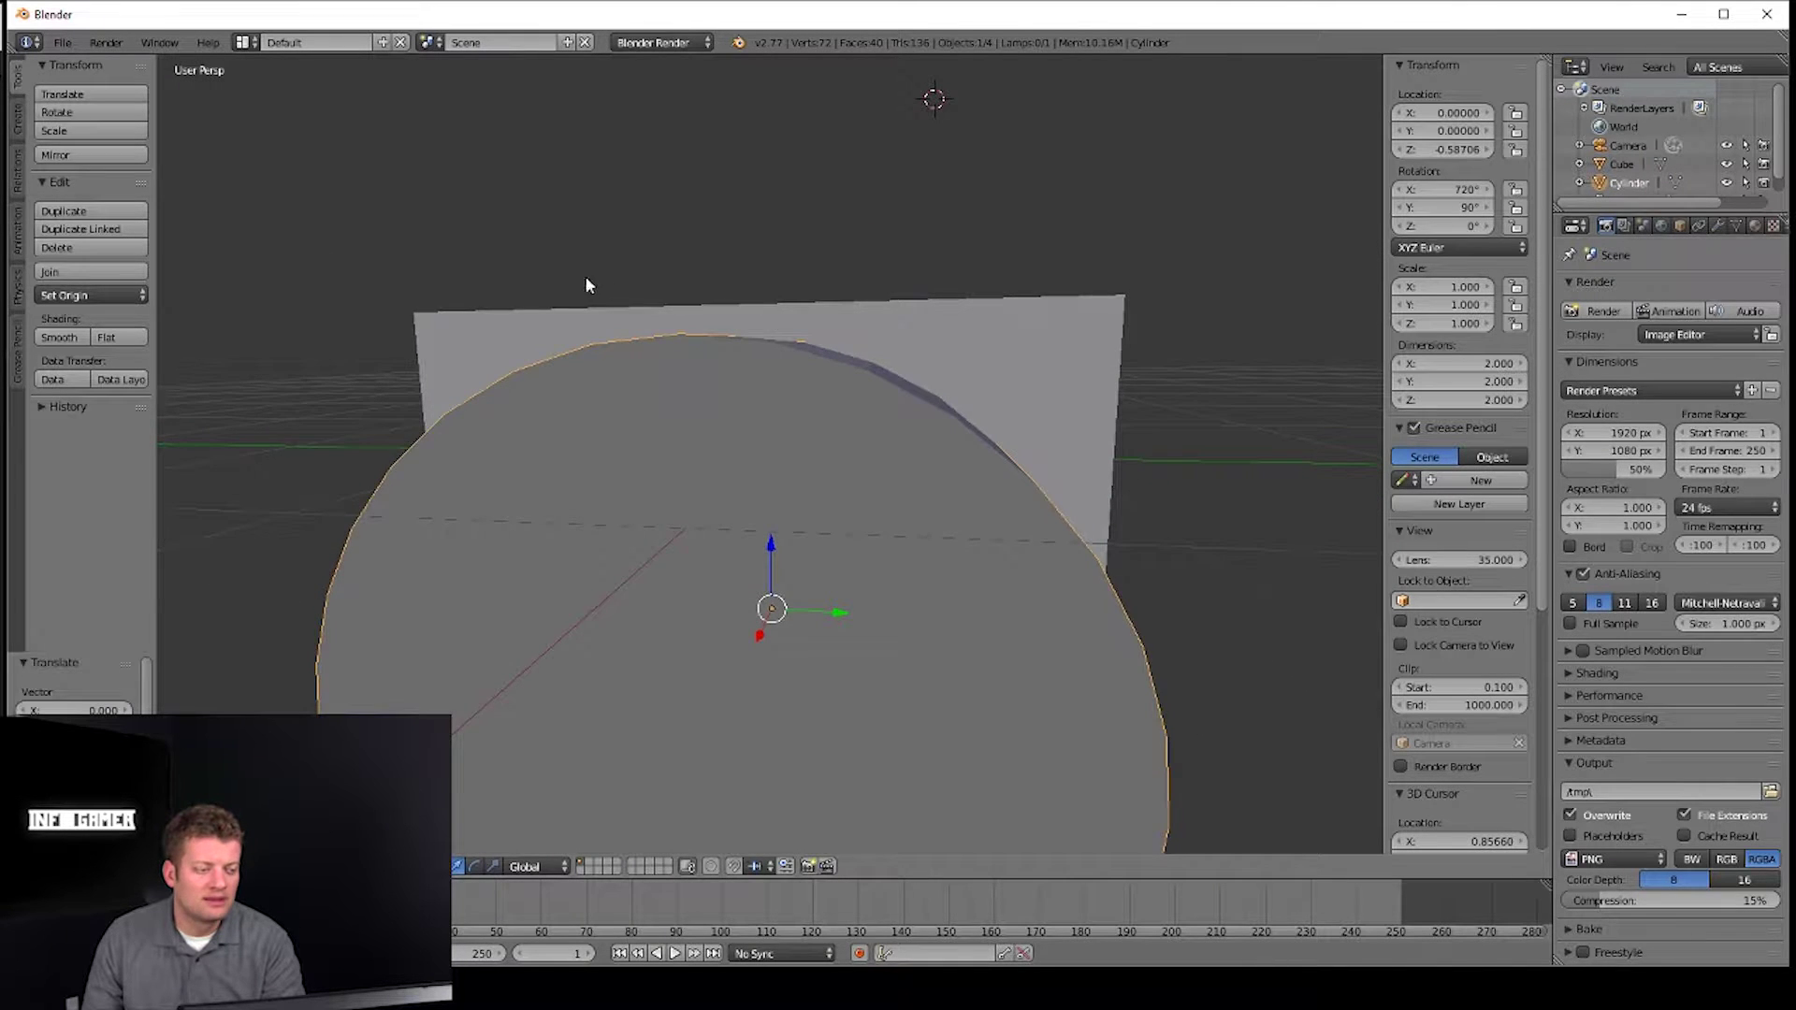
middle_drag(587, 284, 635, 309)
mouse_move(761, 357)
middle_down()
mouse_move(787, 333)
mouse_move(767, 280)
mouse_move(650, 369)
mouse_move(662, 301)
mouse_move(992, 608)
mouse_move(993, 562)
mouse_move(965, 568)
mouse_move(1029, 494)
middle_up()
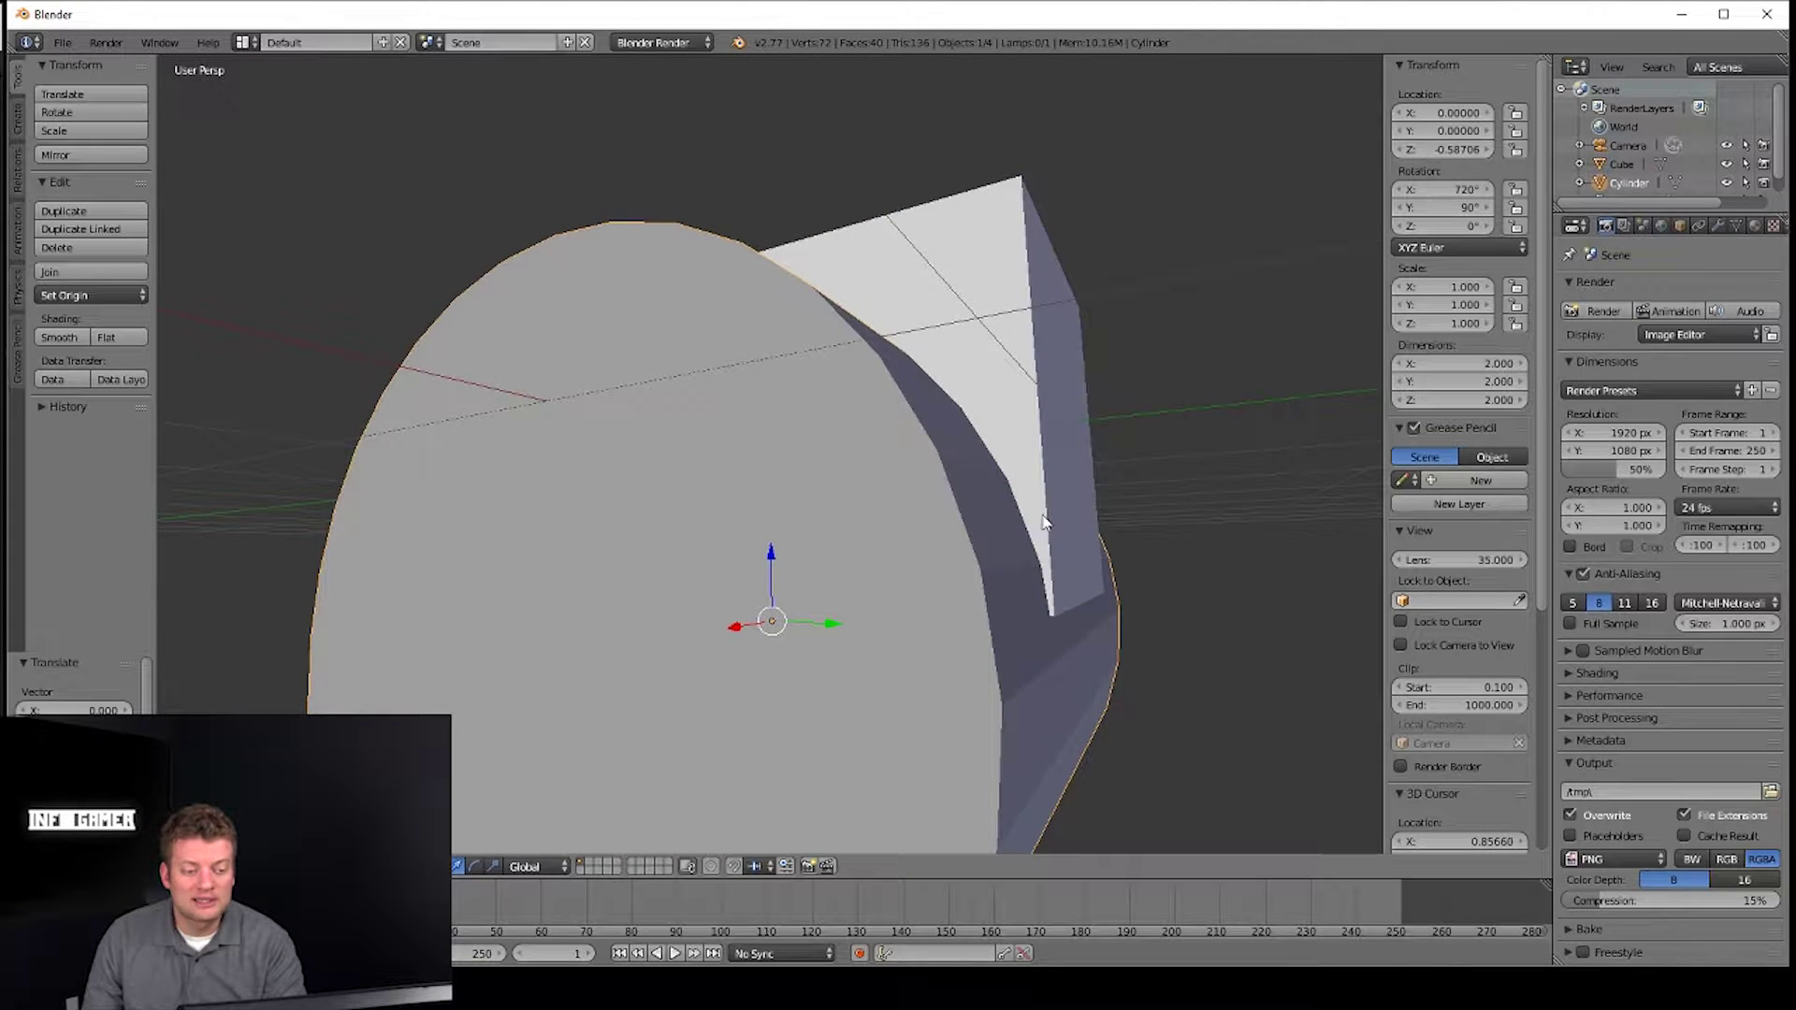
mouse_move(1051, 618)
middle_down()
mouse_move(1030, 665)
mouse_move(1099, 641)
middle_up()
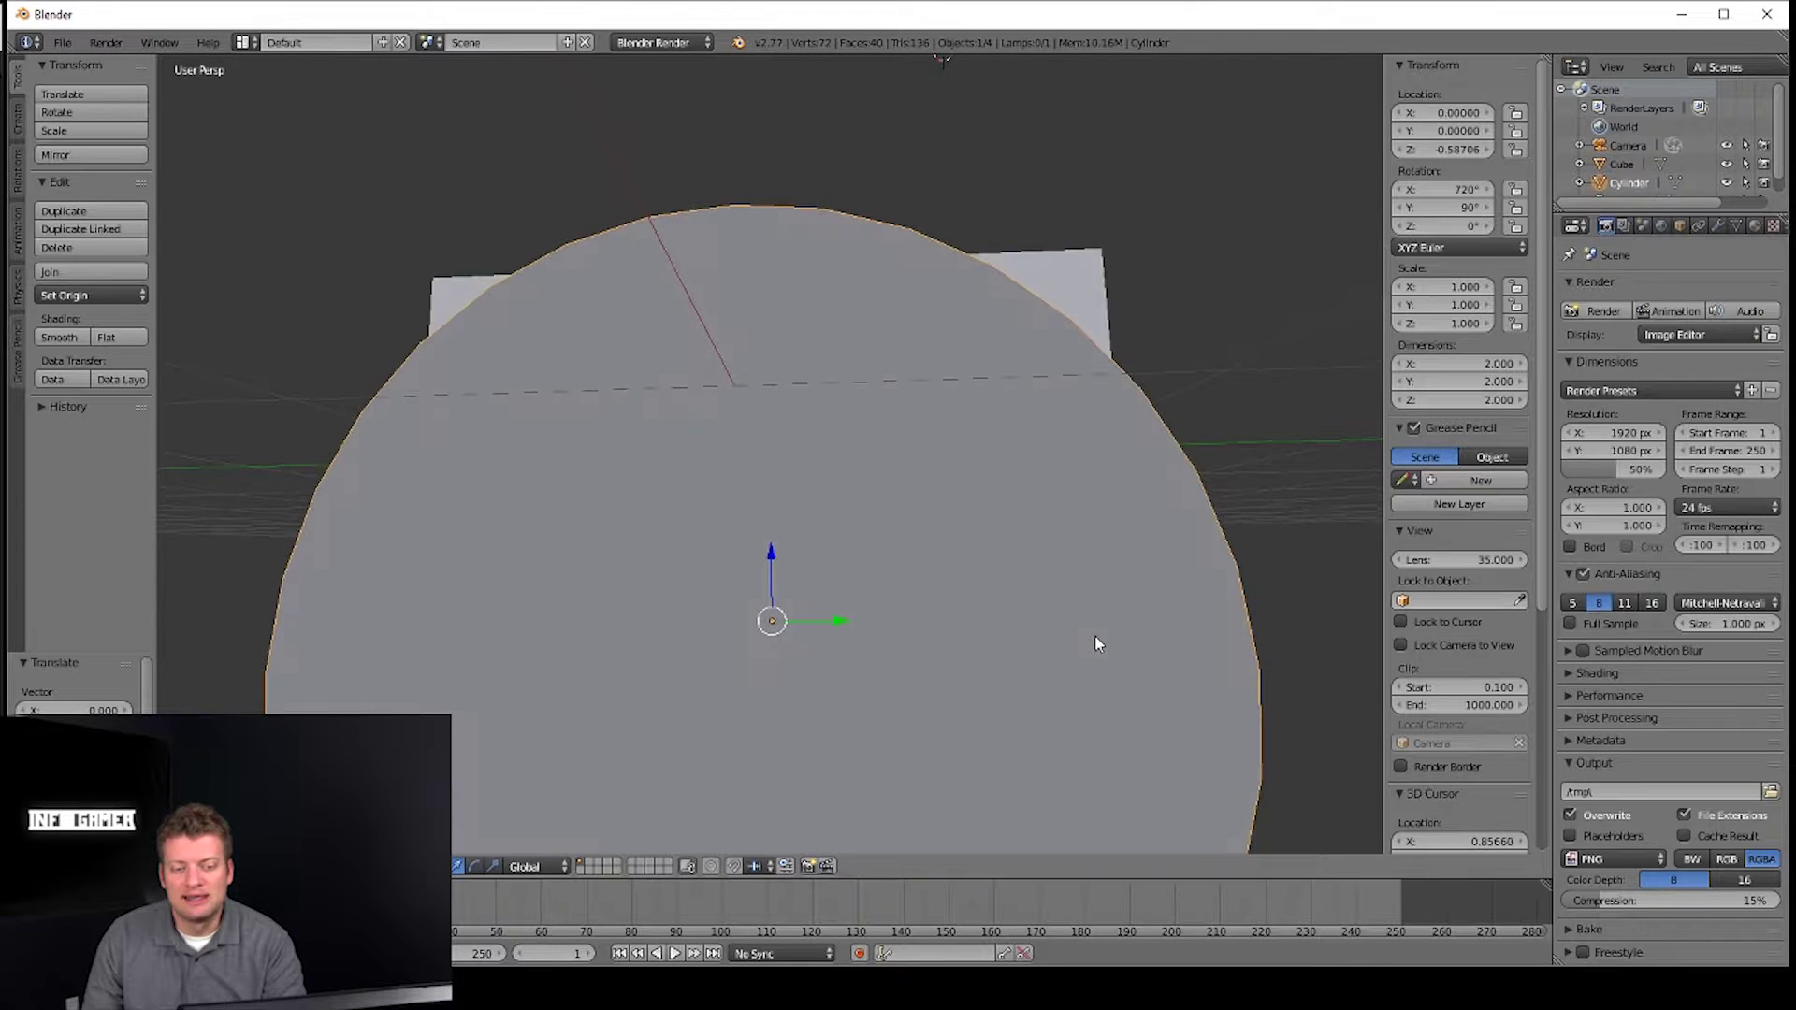
click(1460, 382)
text(2.0)
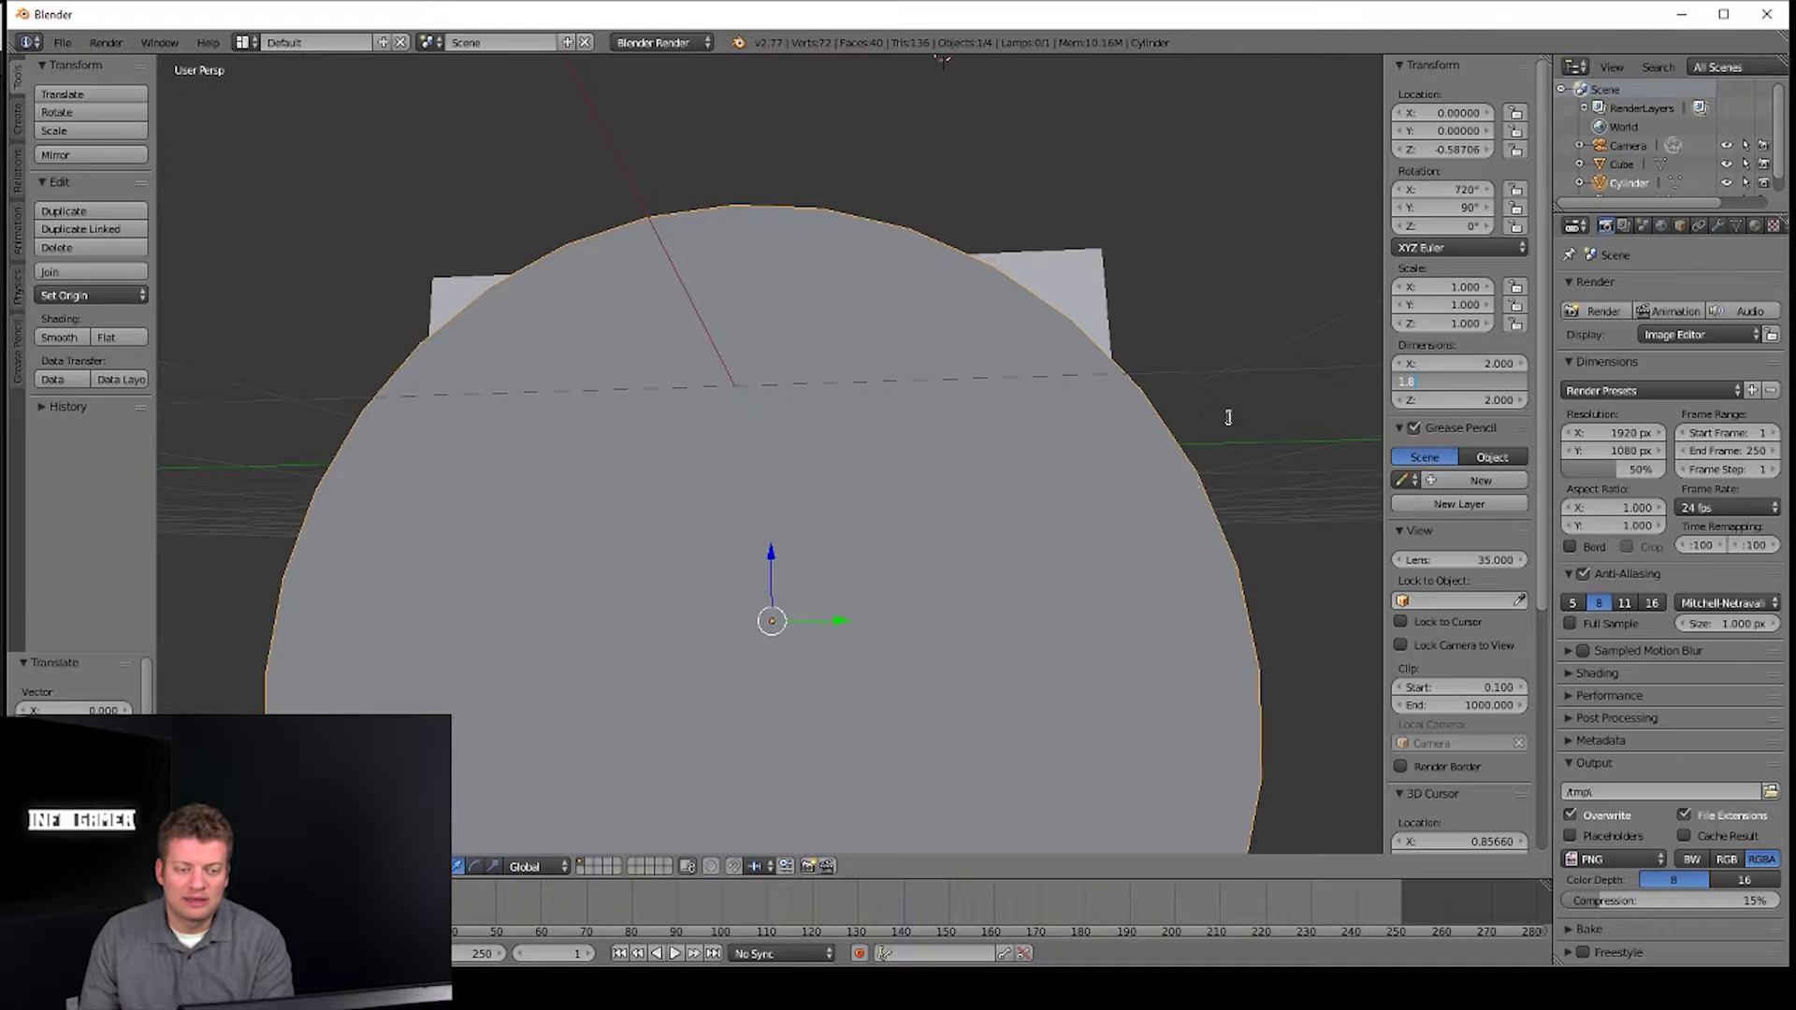
key(Return)
mouse_move(1236, 452)
middle_down()
mouse_move(1213, 519)
mouse_move(1199, 486)
mouse_move(1117, 438)
mouse_move(911, 487)
middle_up()
mouse_move(874, 561)
middle_down()
mouse_move(1038, 612)
mouse_move(1129, 613)
mouse_move(983, 614)
mouse_move(994, 597)
mouse_move(985, 631)
mouse_move(1095, 538)
mouse_move(991, 569)
mouse_move(893, 566)
mouse_move(882, 630)
mouse_move(759, 529)
mouse_move(948, 529)
middle_up()
scroll(994, 597, down, 4)
scroll(998, 551, down, 3)
- Give the cube a Boolean modifier set to Intersect with the Cylinder
right_click(904, 422)
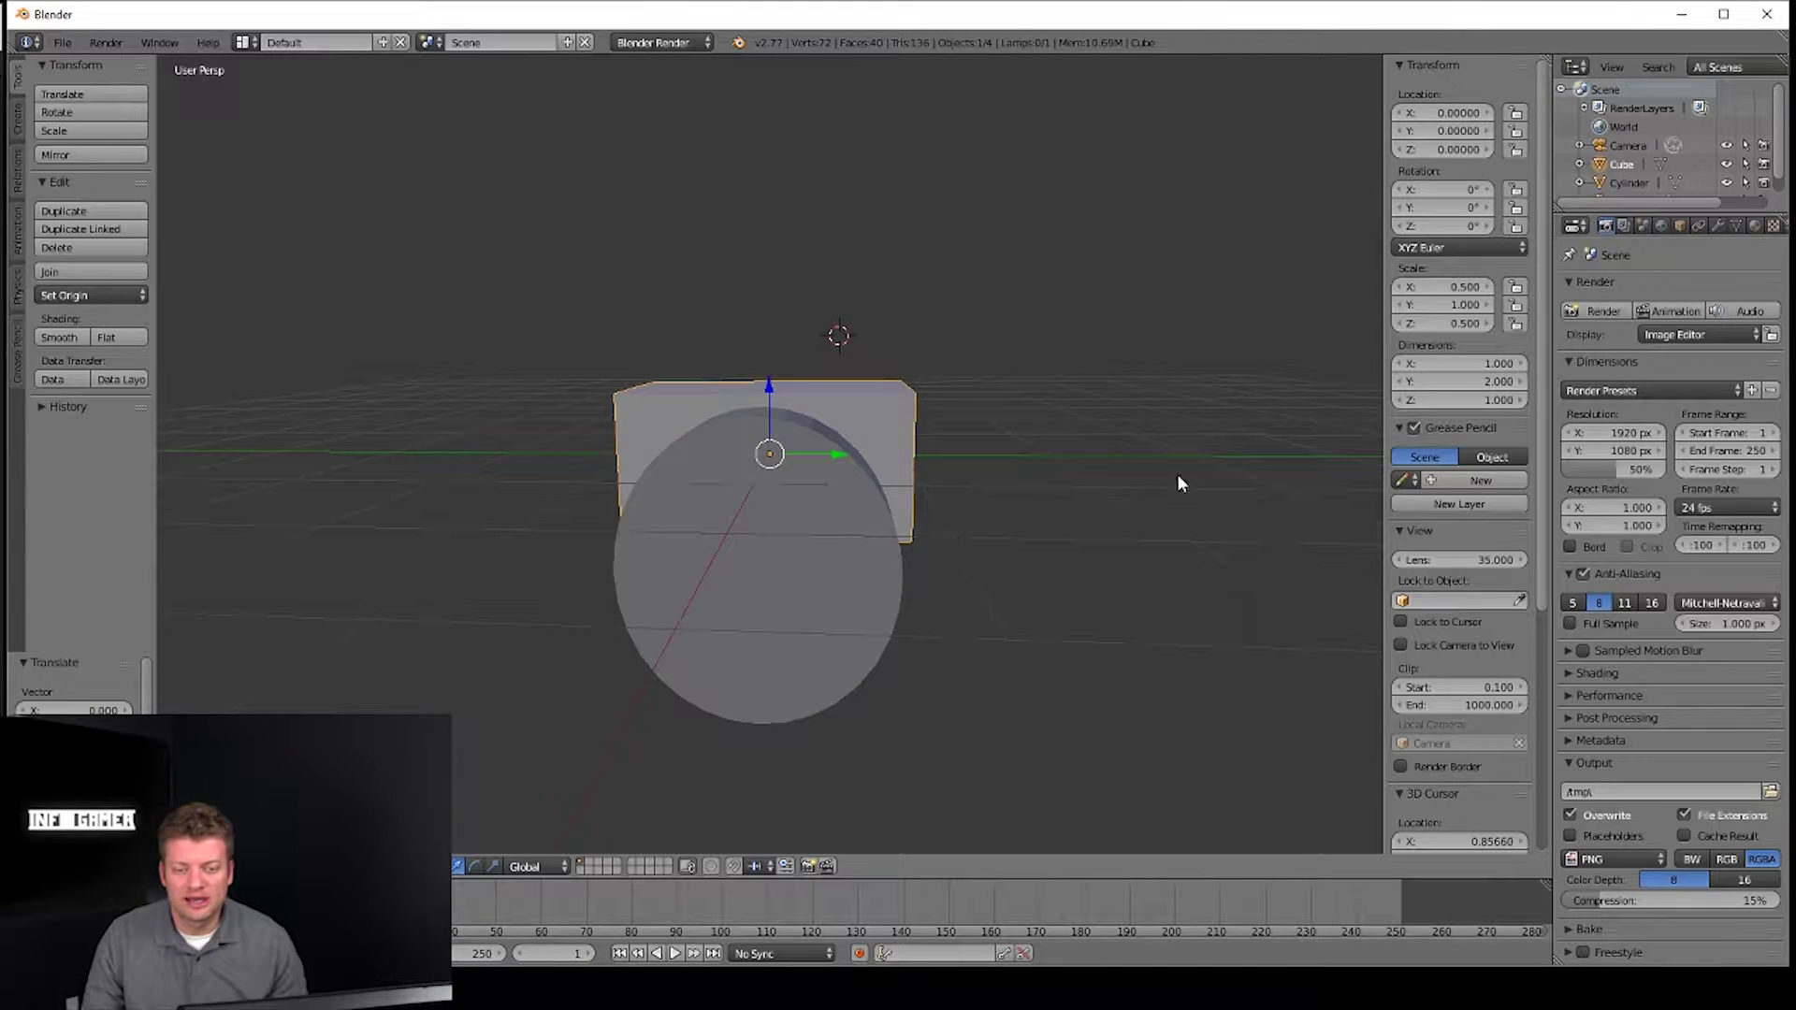
click(1725, 221)
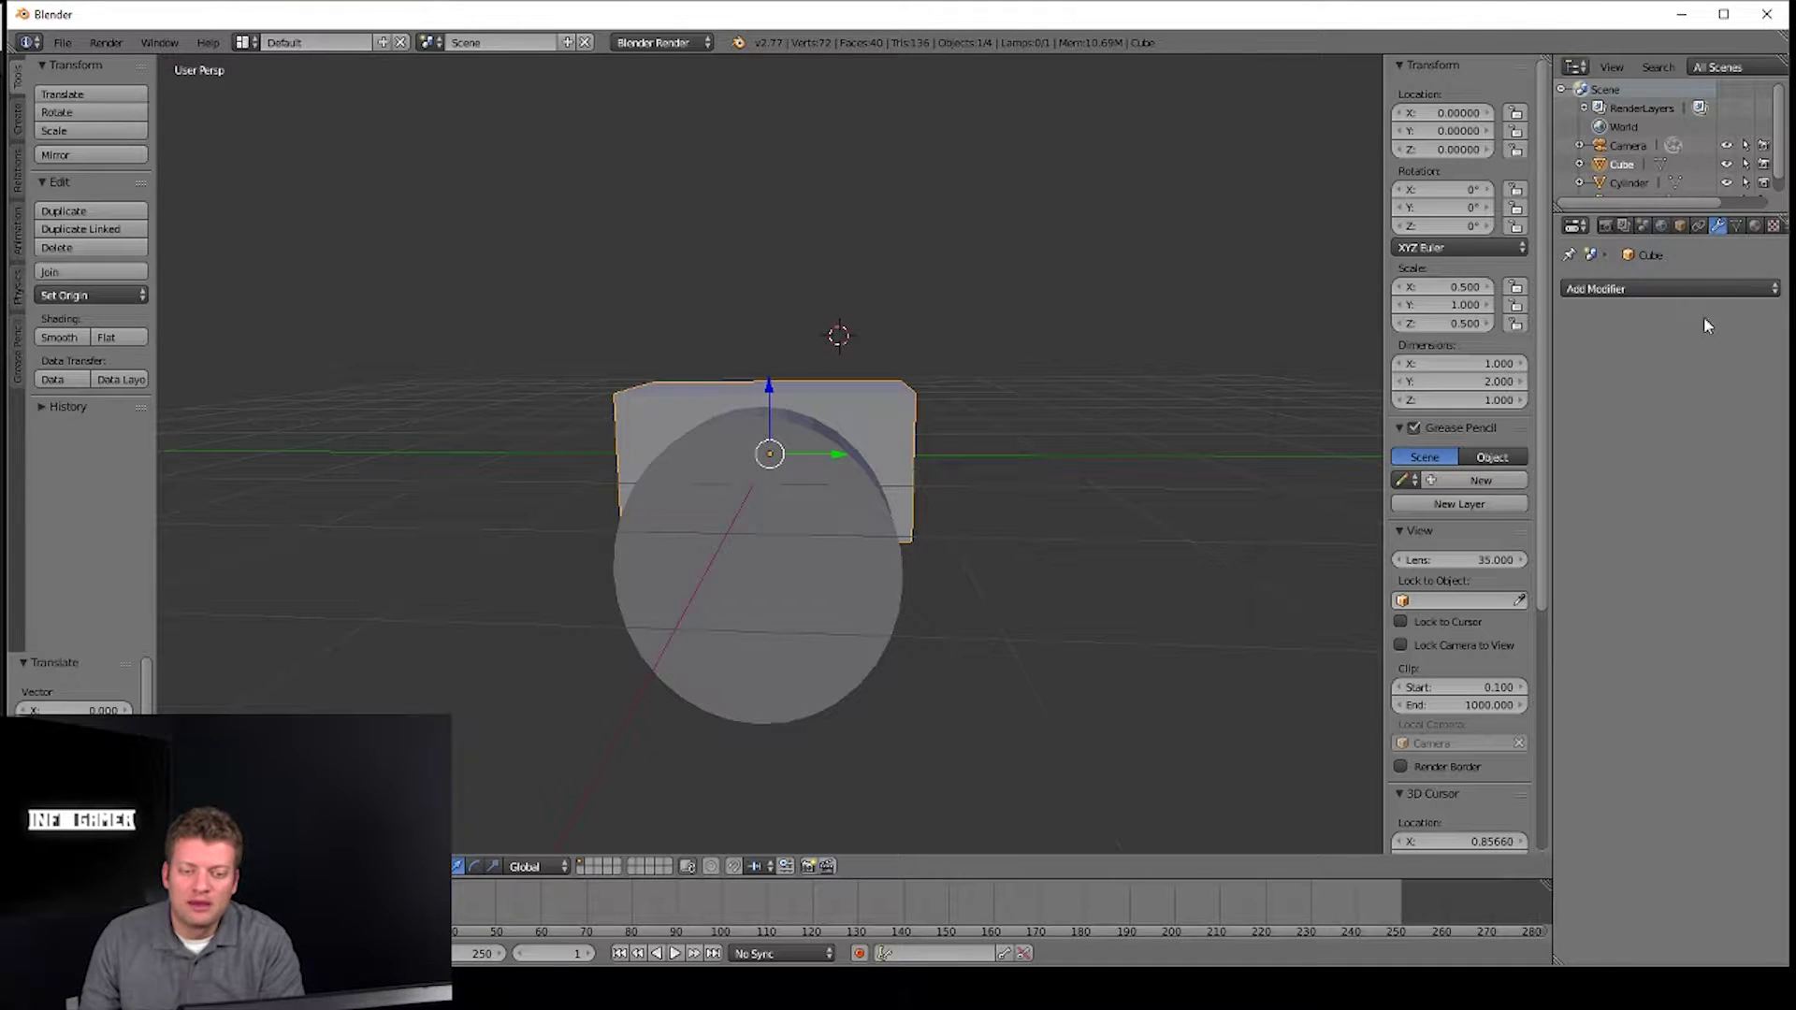
click(1667, 284)
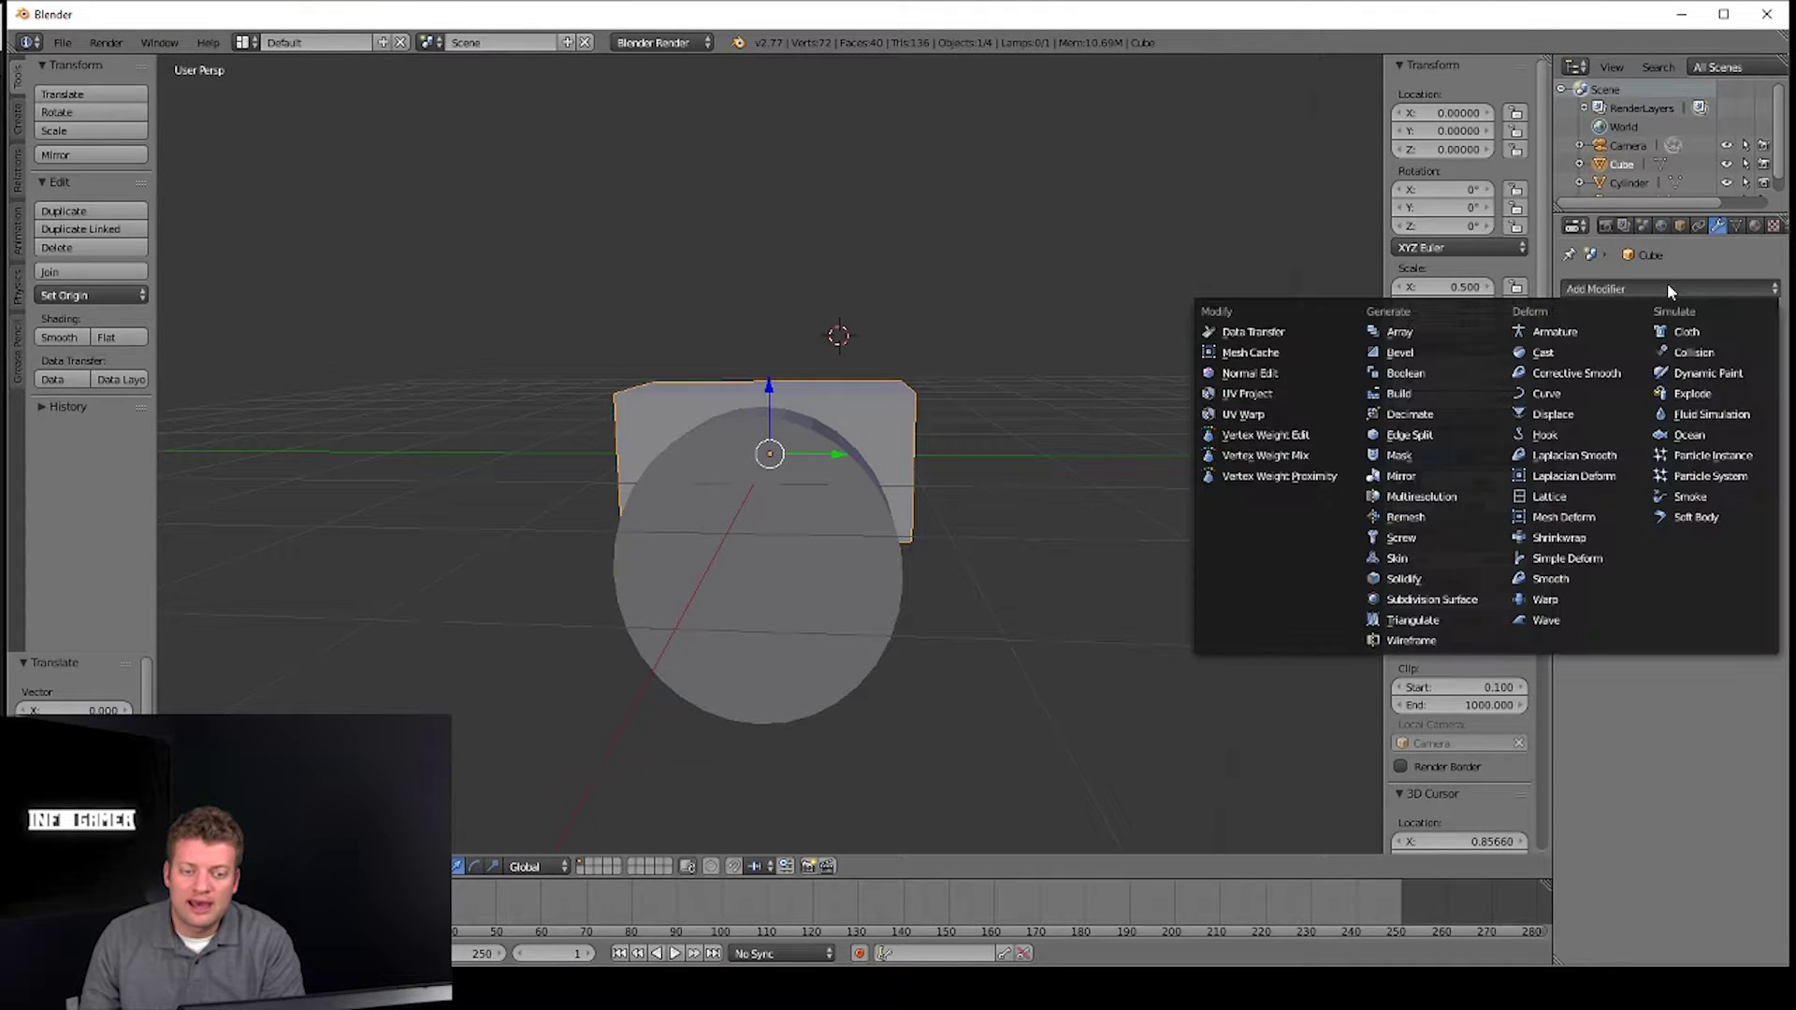
click(1399, 374)
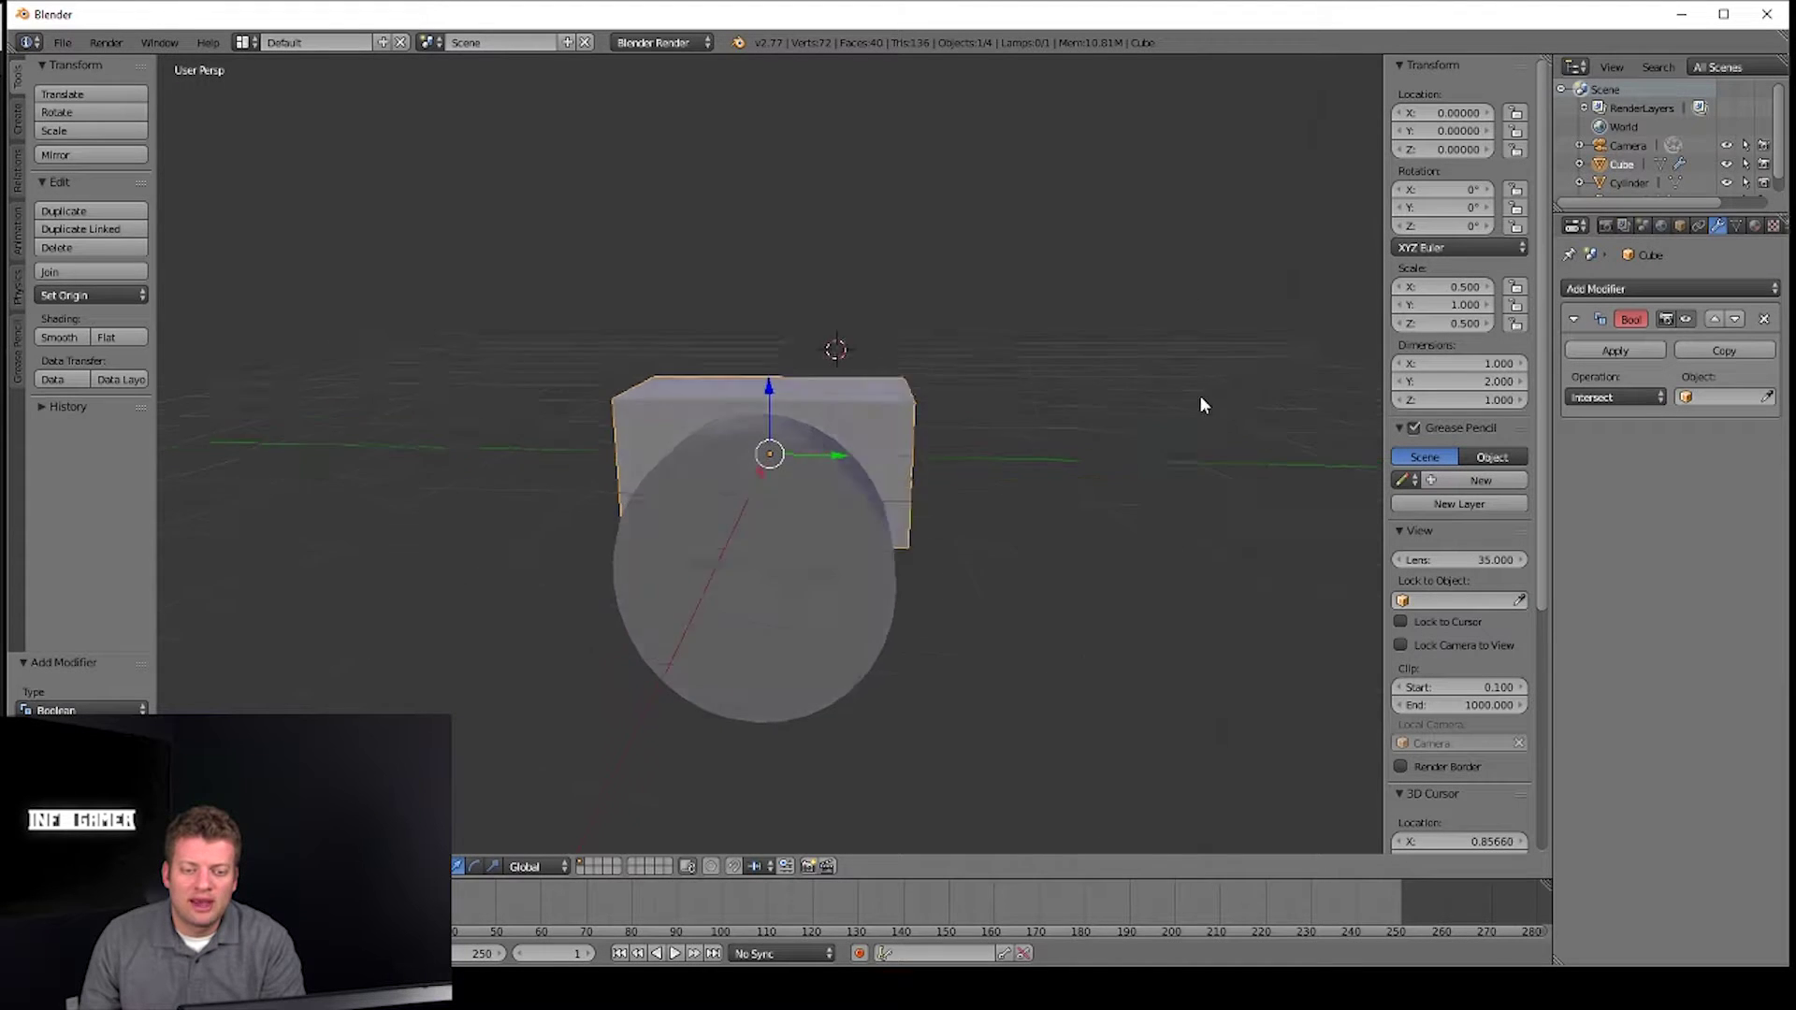
middle_drag(1199, 394, 1446, 407)
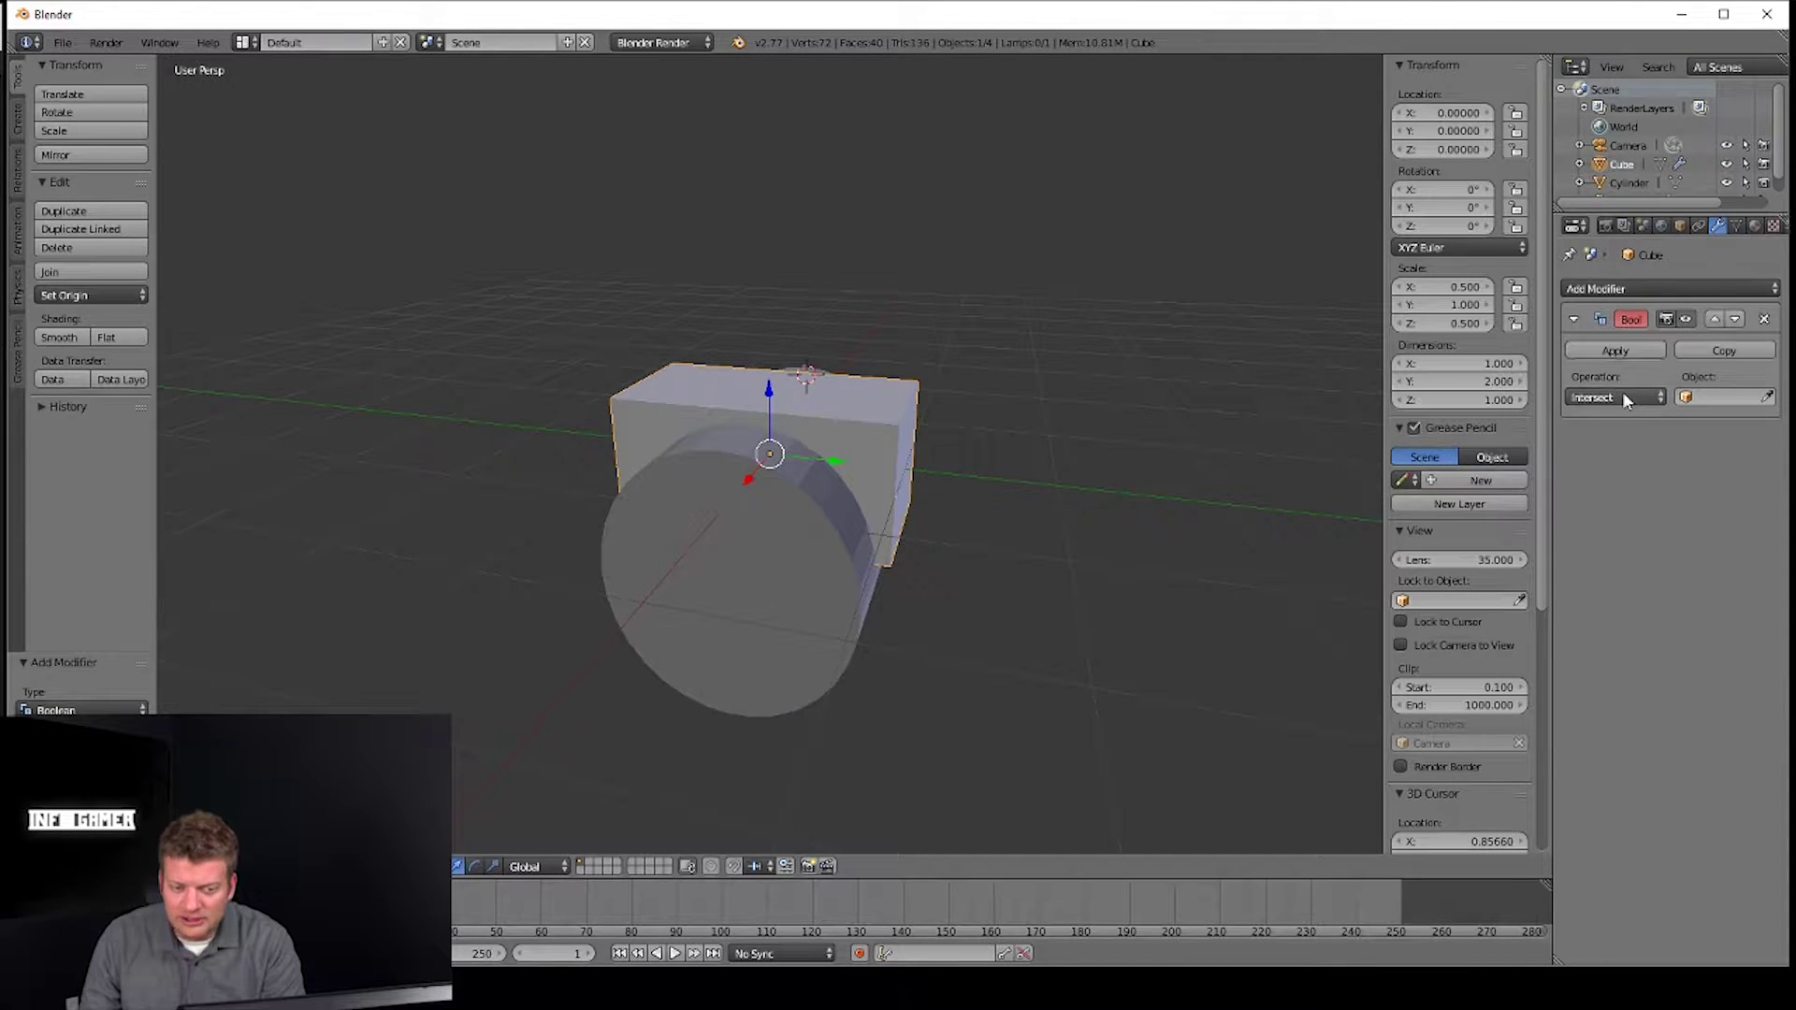
click(1712, 397)
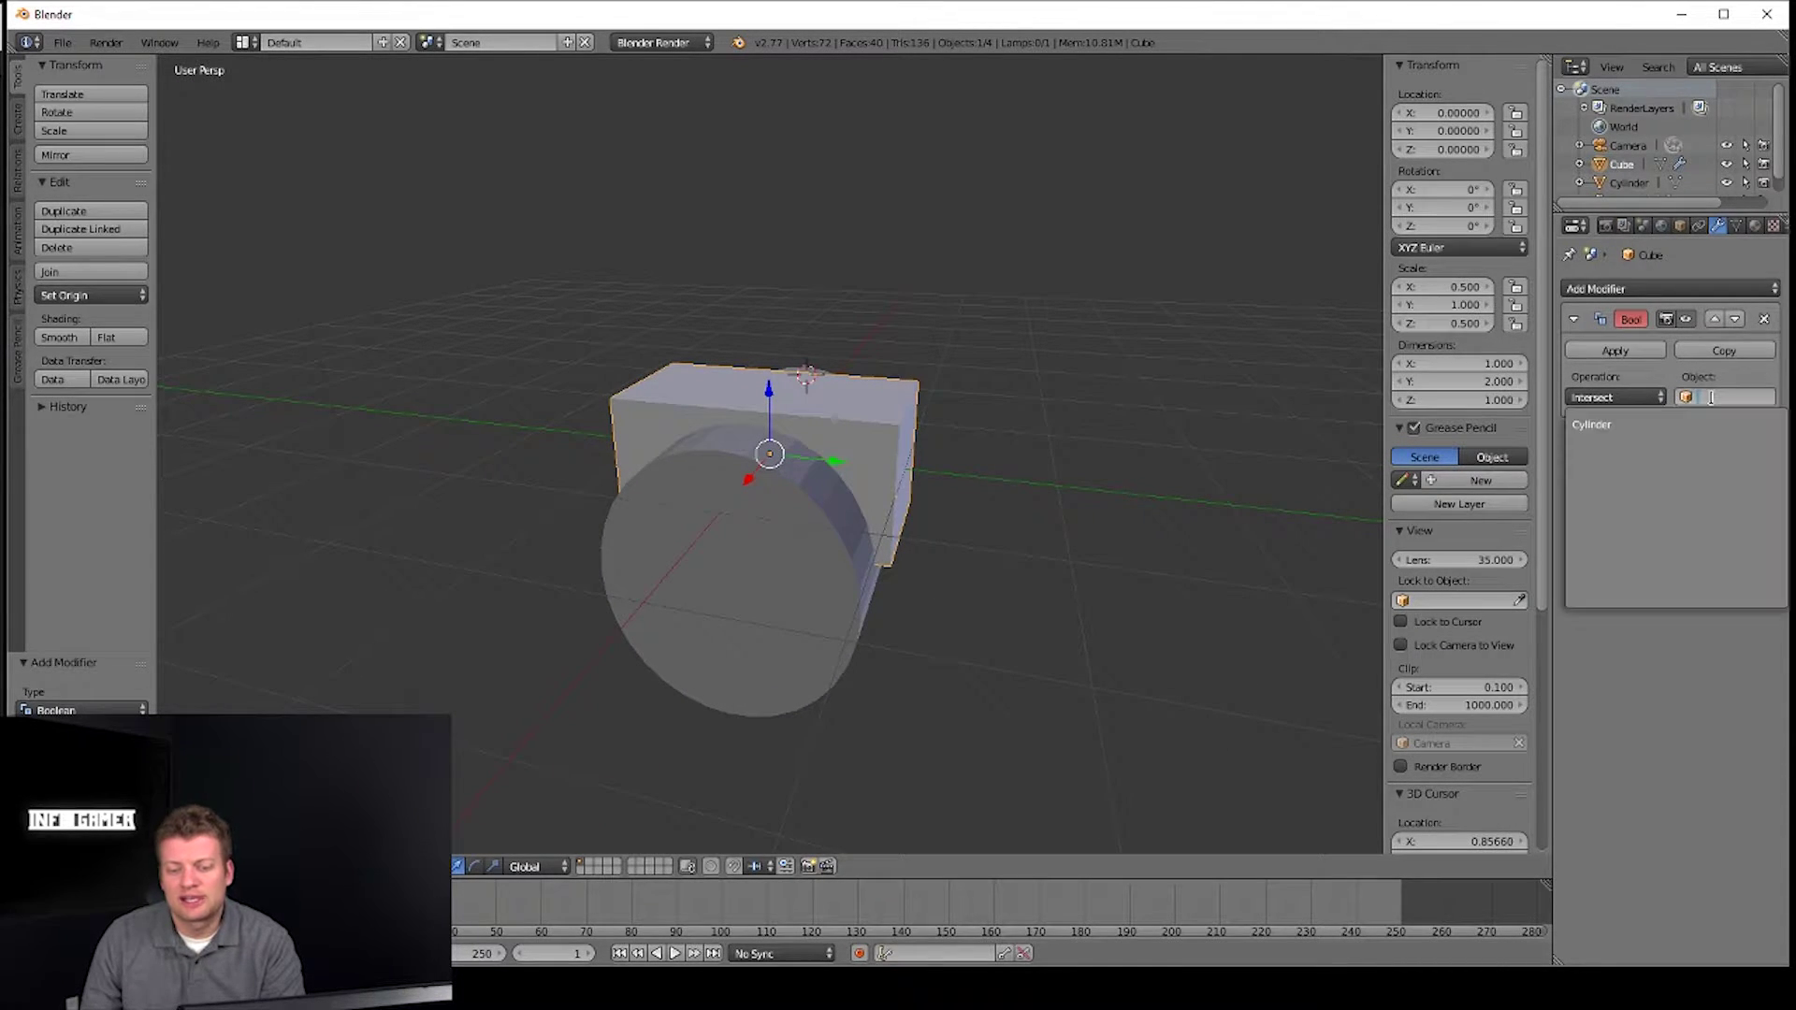
click(1614, 423)
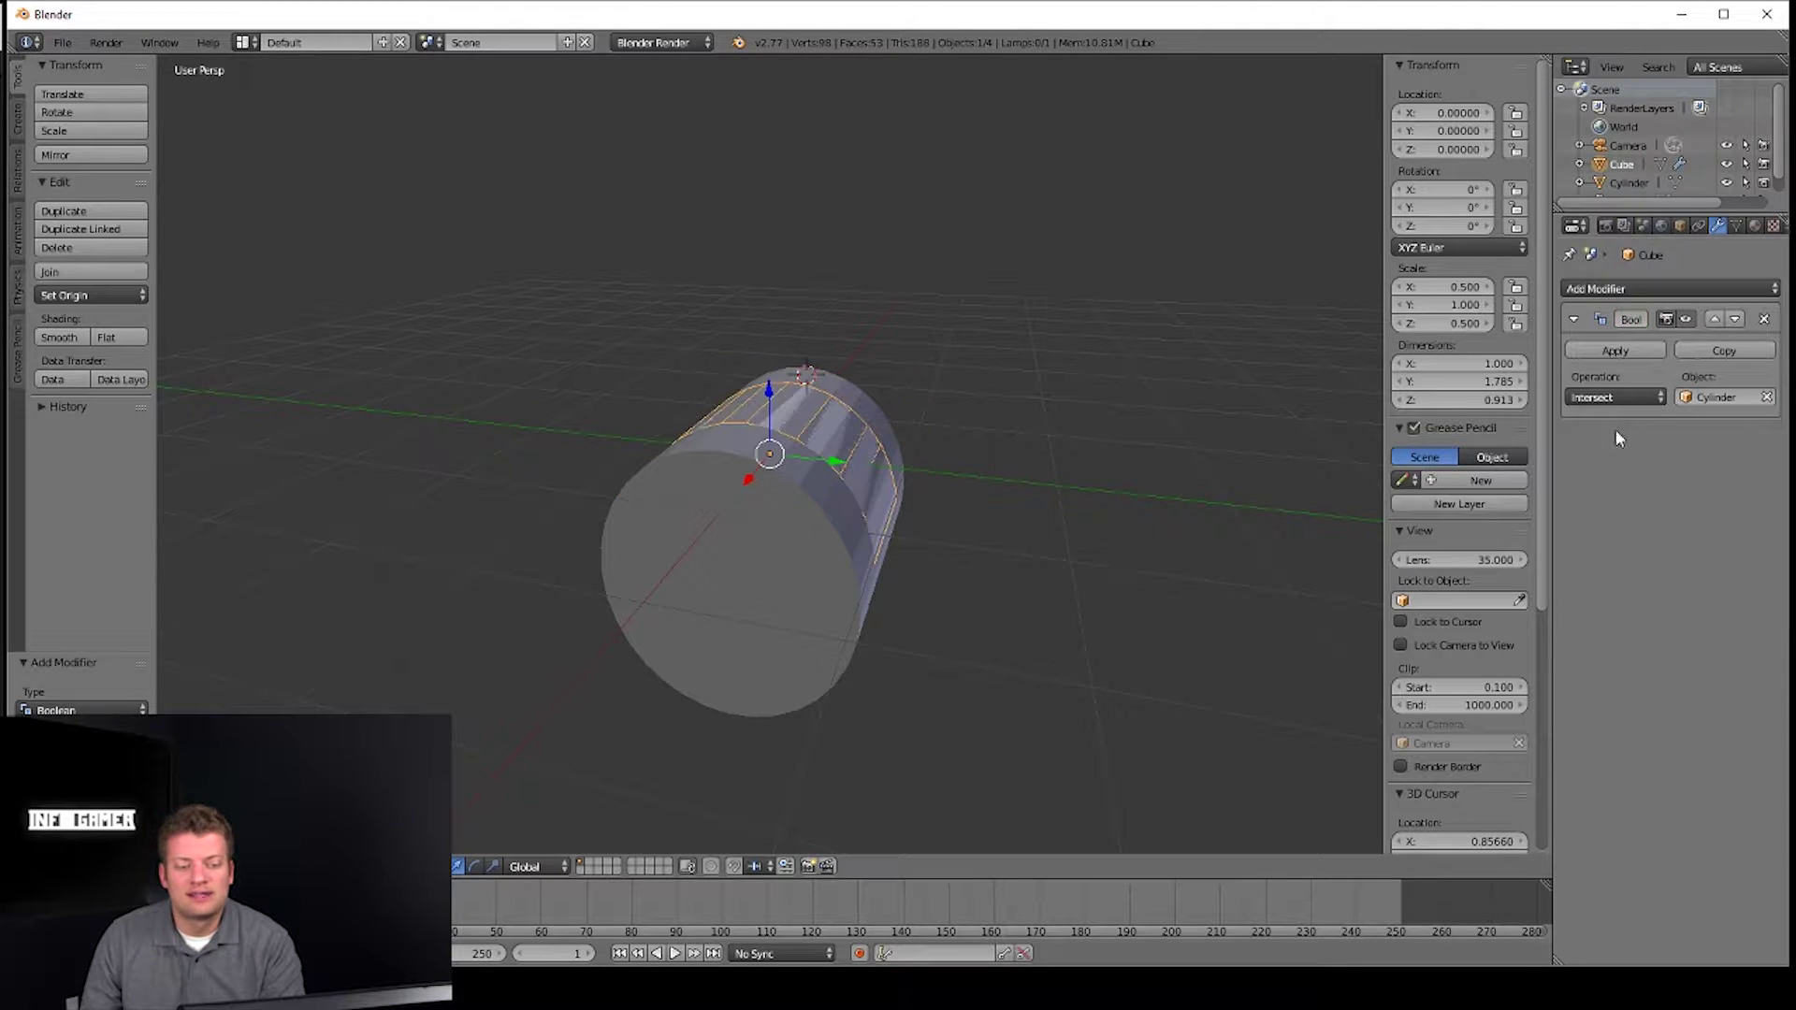
- Raise the intersected cube, undo, and set the Cylinder as the Boolean target again
mouse_move(1021, 538)
middle_down()
mouse_move(974, 506)
mouse_move(963, 422)
mouse_move(1030, 549)
mouse_move(1202, 577)
mouse_move(1211, 412)
mouse_move(1260, 425)
mouse_move(1128, 554)
mouse_move(1030, 482)
mouse_move(1127, 581)
mouse_move(1335, 430)
mouse_move(830, 473)
mouse_move(893, 496)
mouse_move(1152, 509)
mouse_move(1025, 502)
middle_up()
drag(777, 435, 770, 396)
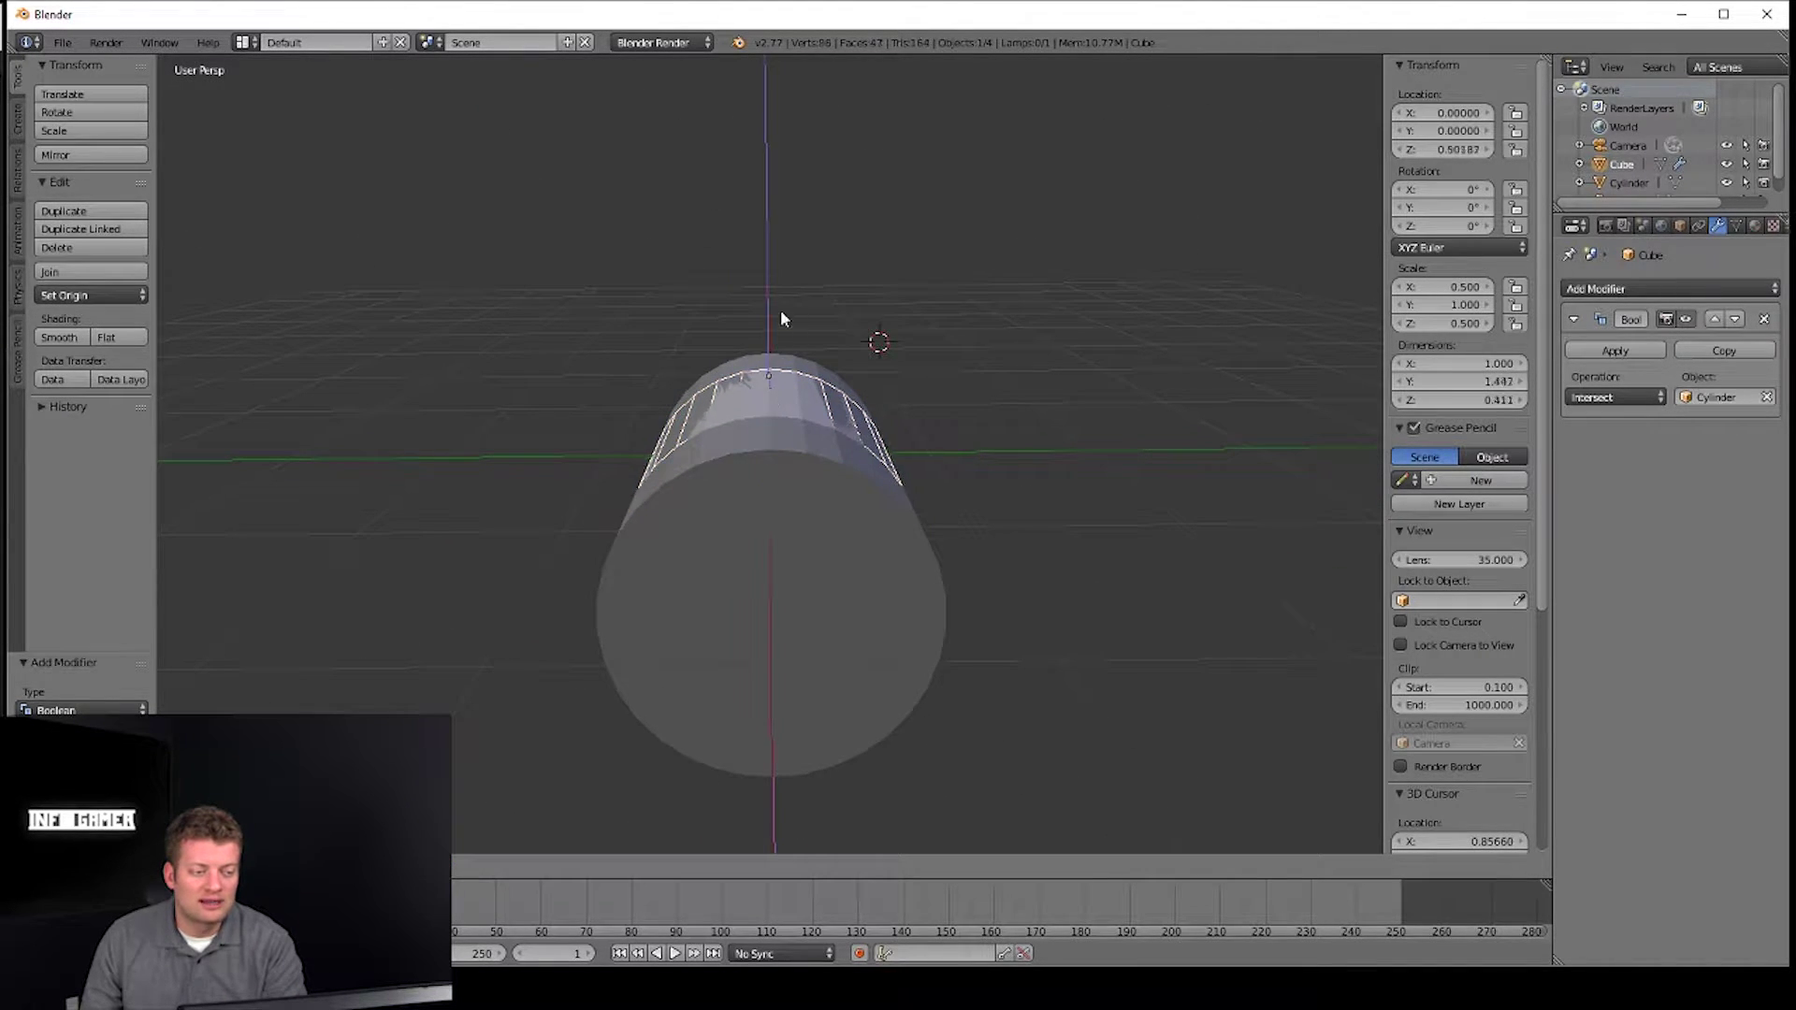
drag(780, 320, 809, 343)
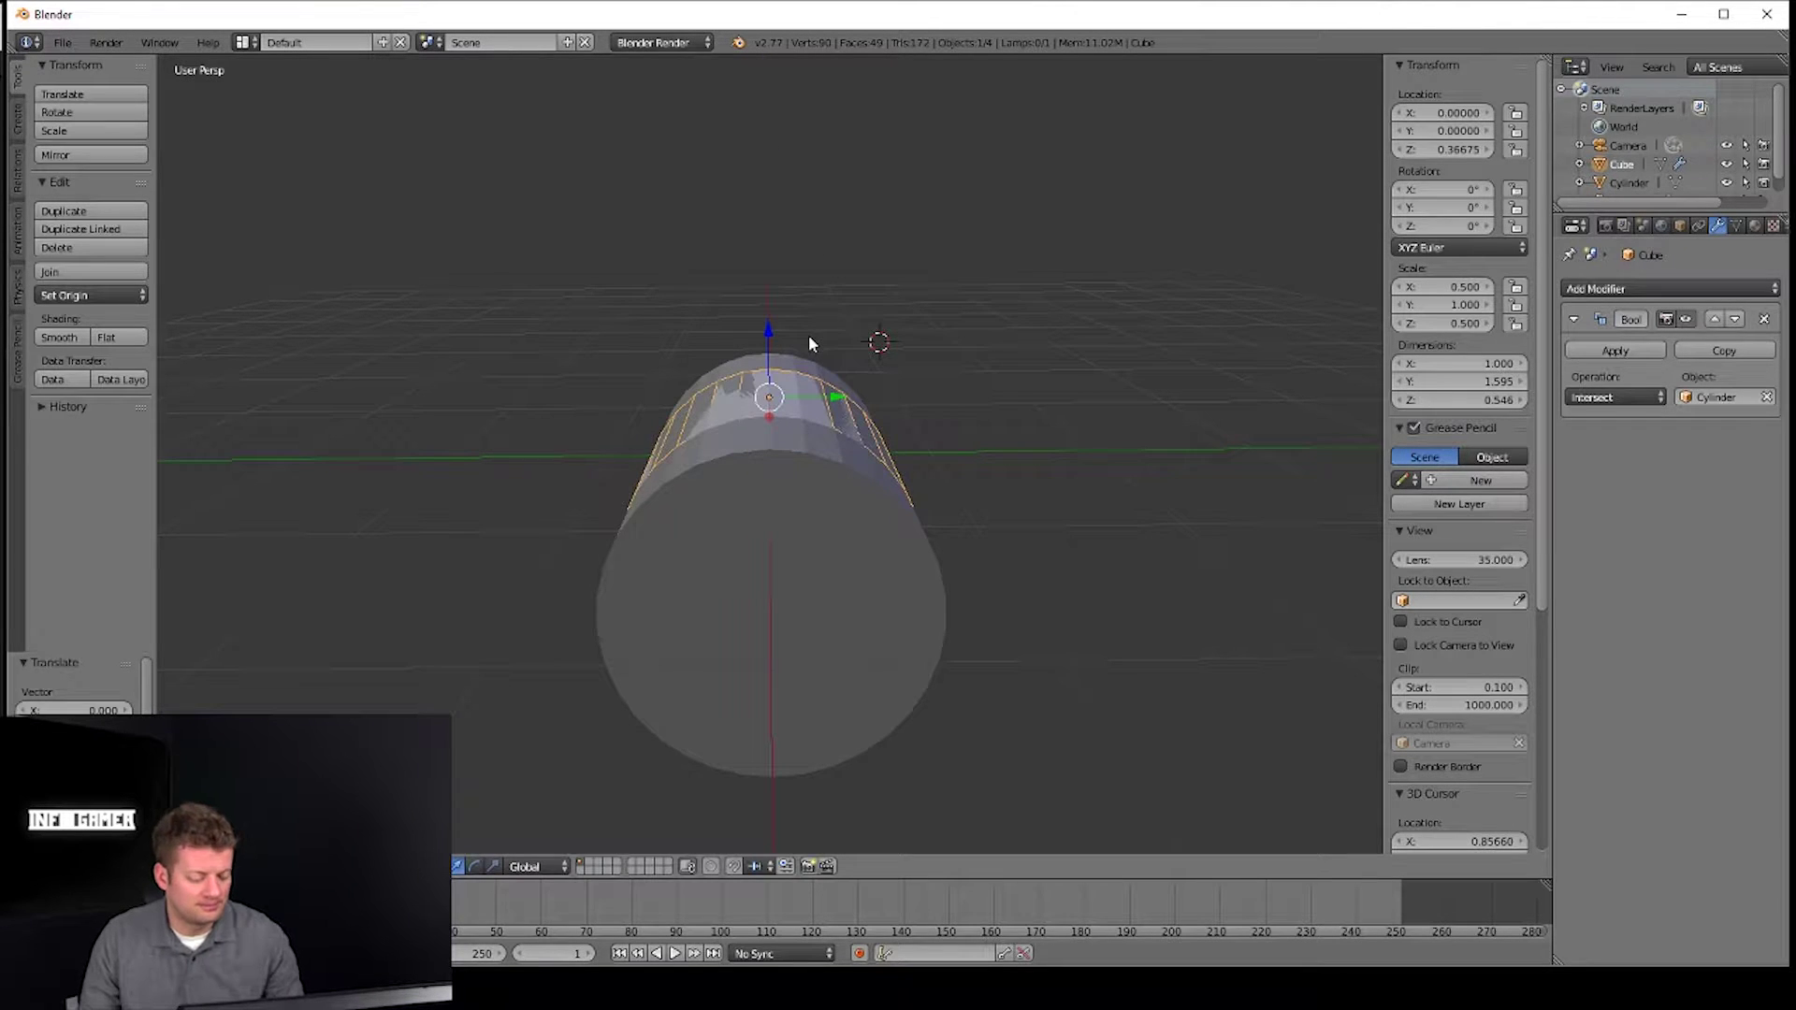
key(ctrl+z)
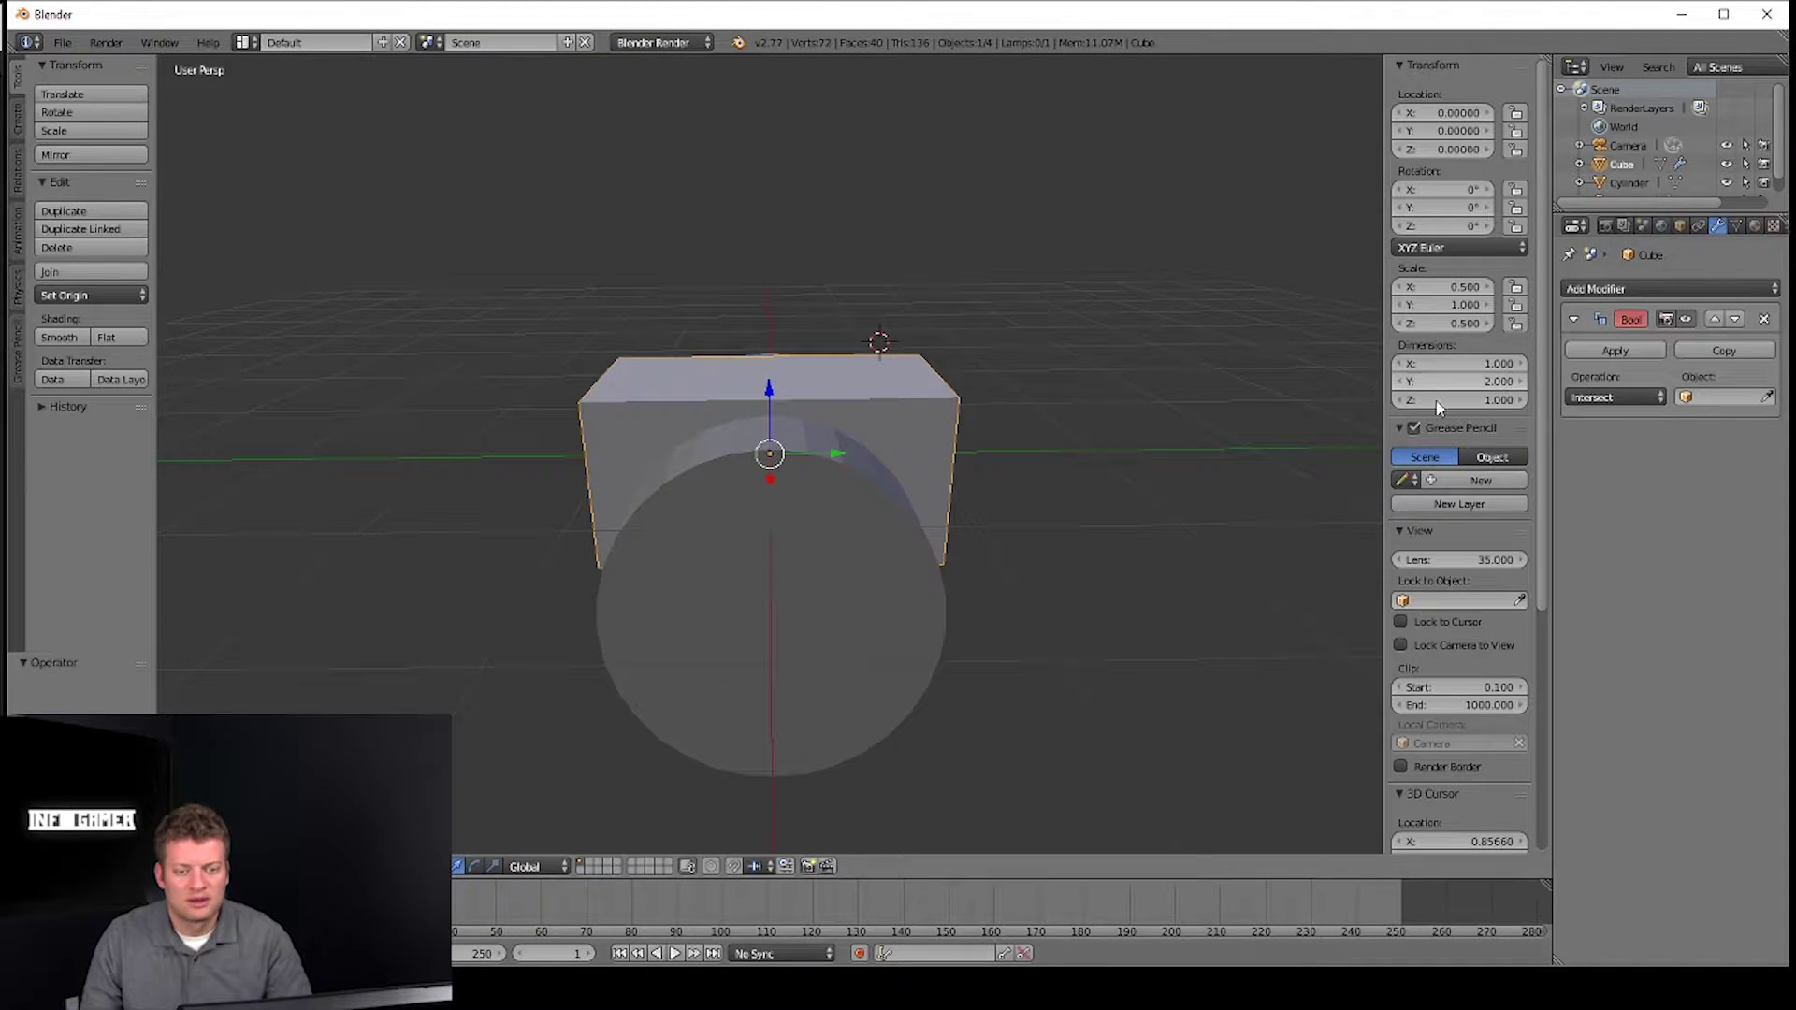
click(1642, 399)
click(1642, 425)
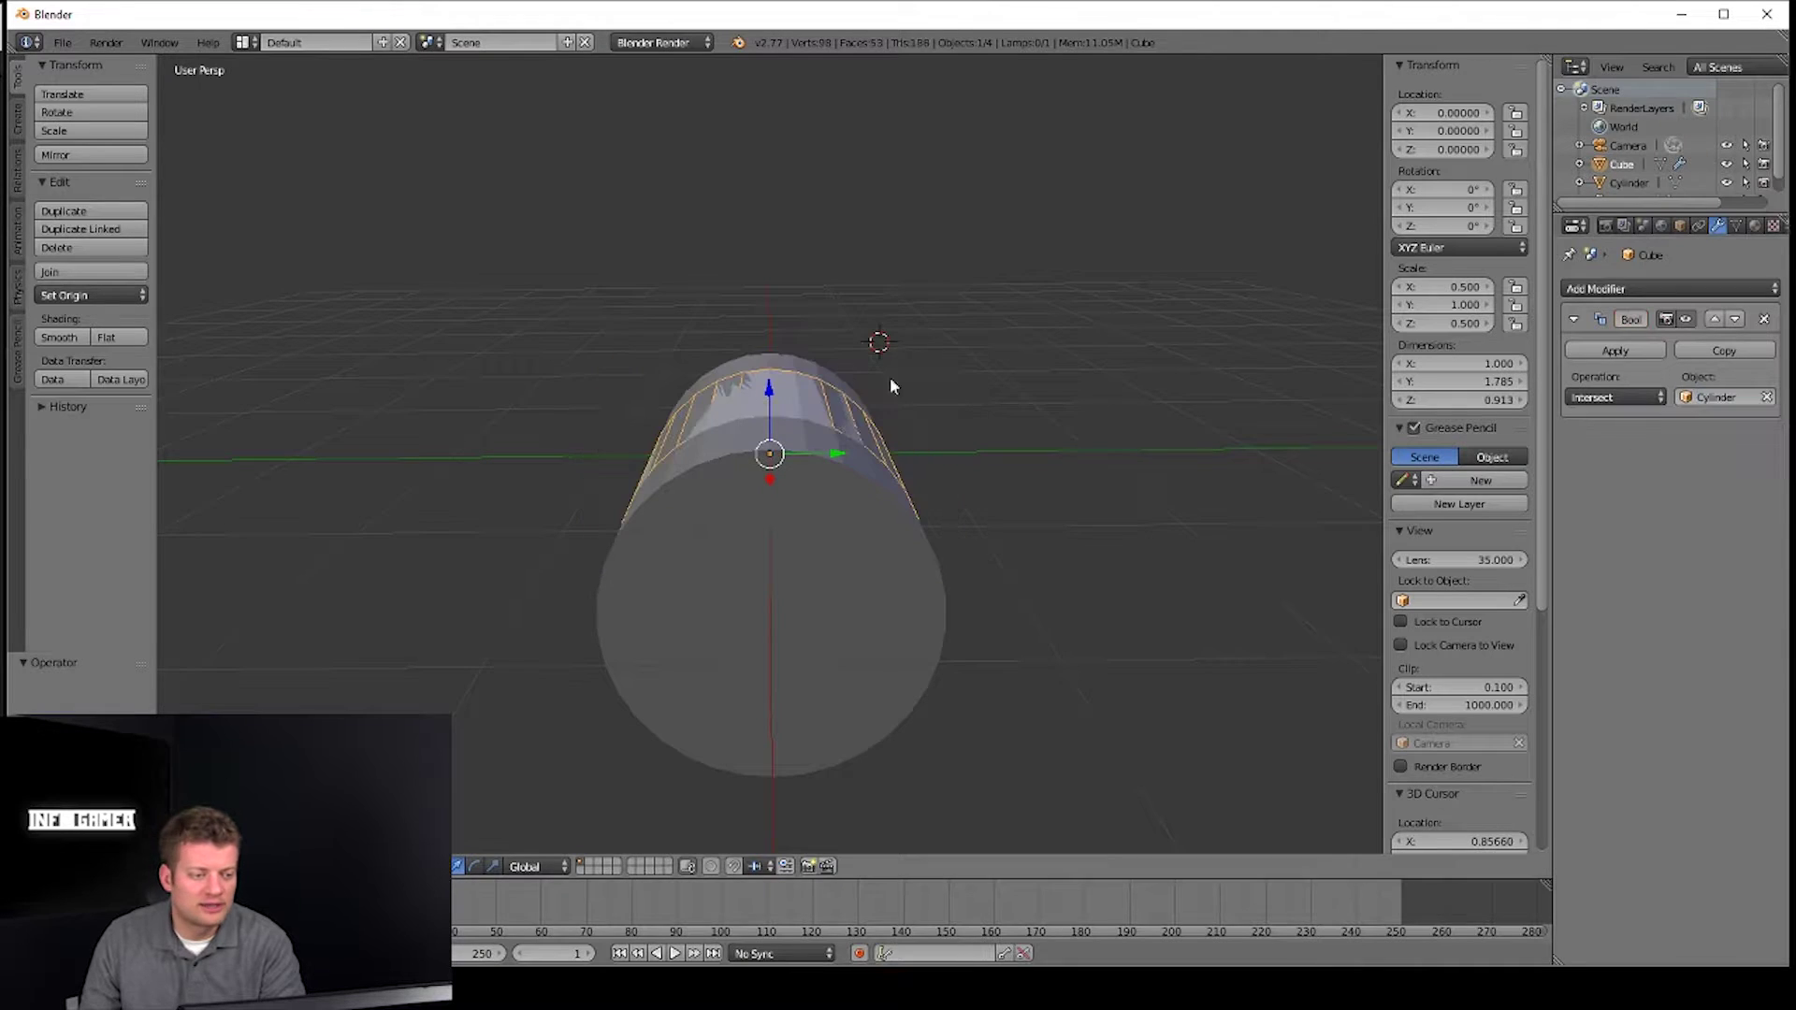
- Try raising and lowering the cube along Z, then undo the moves
drag(770, 389, 769, 390)
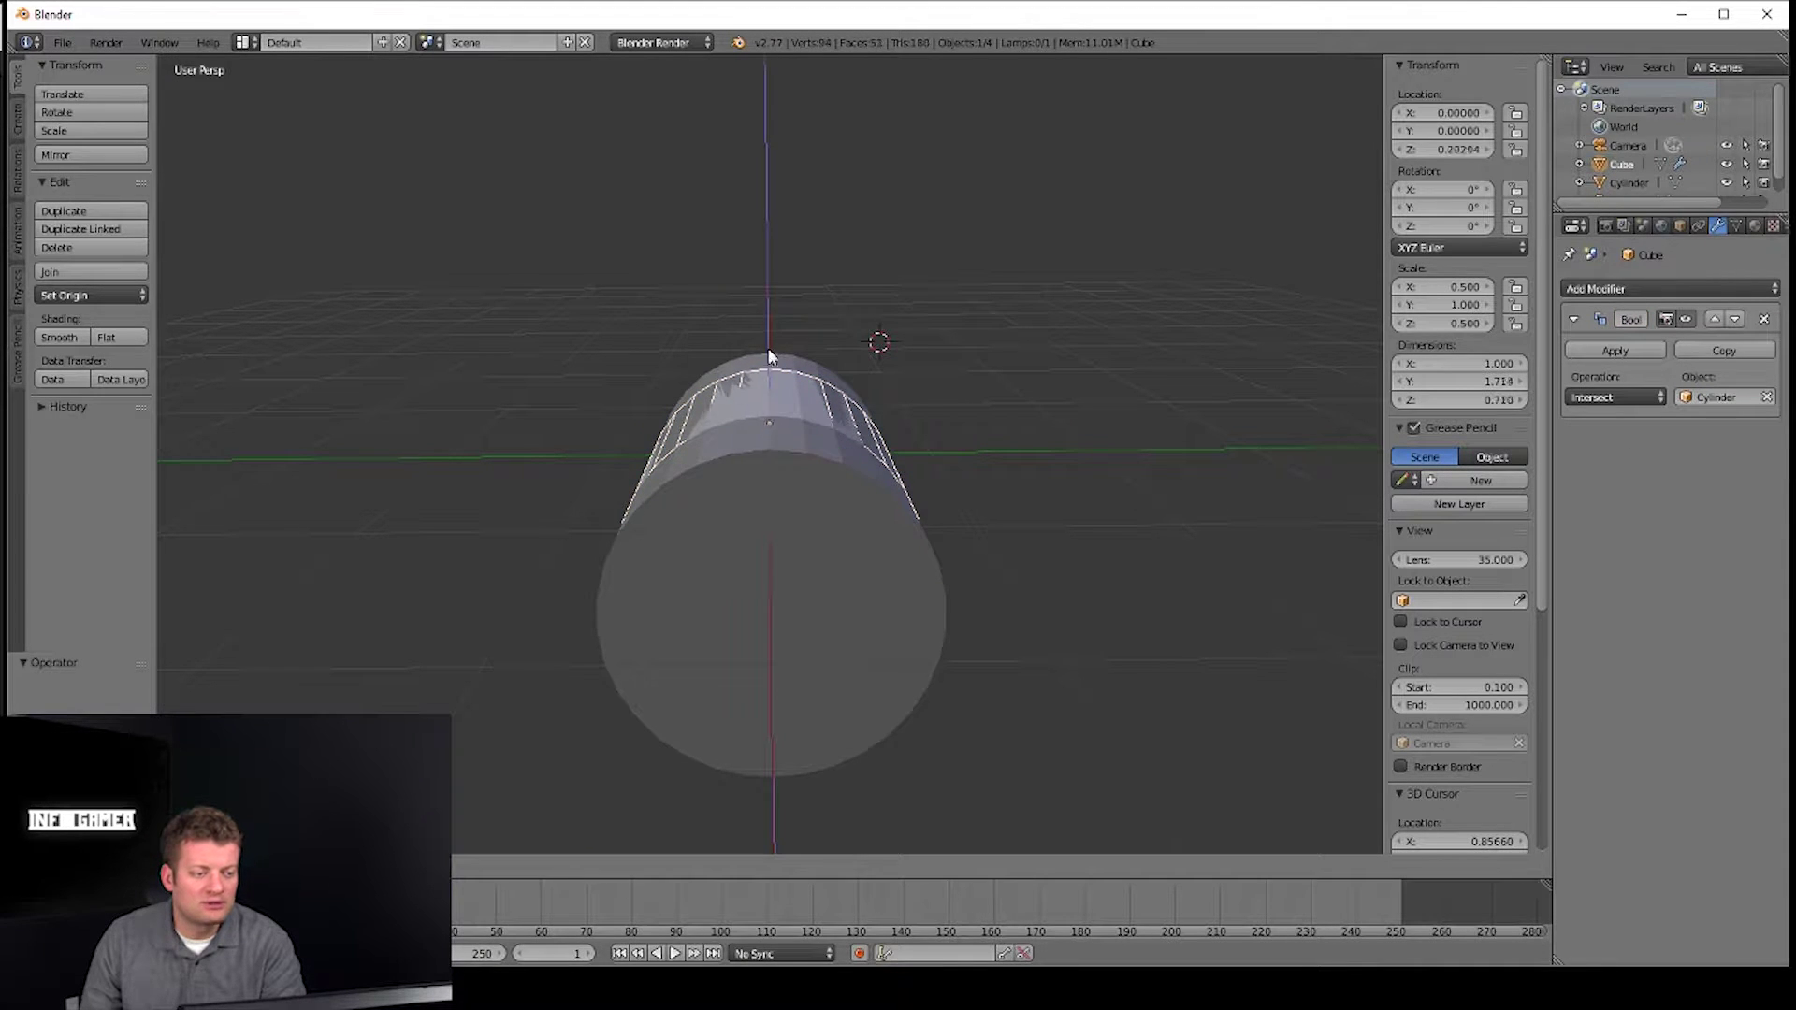
click(771, 270)
mouse_move(962, 353)
middle_down()
mouse_move(884, 336)
mouse_move(805, 414)
mouse_move(951, 347)
middle_up()
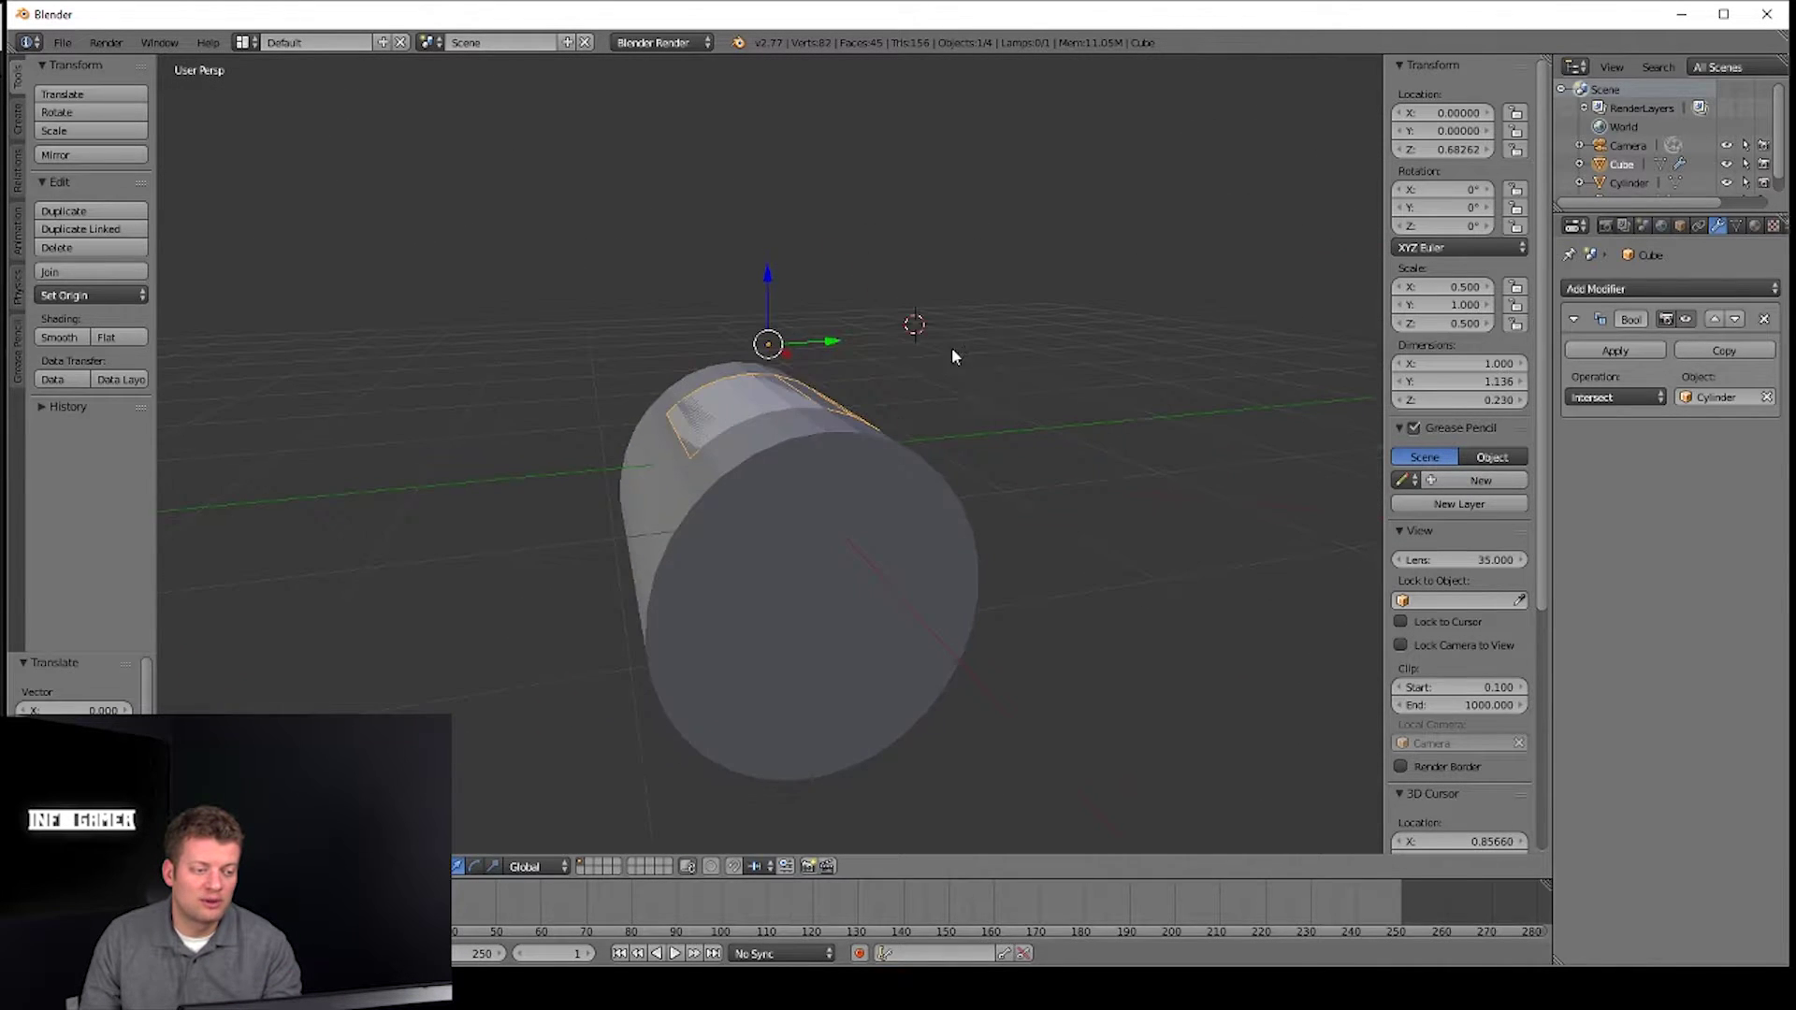
click(771, 280)
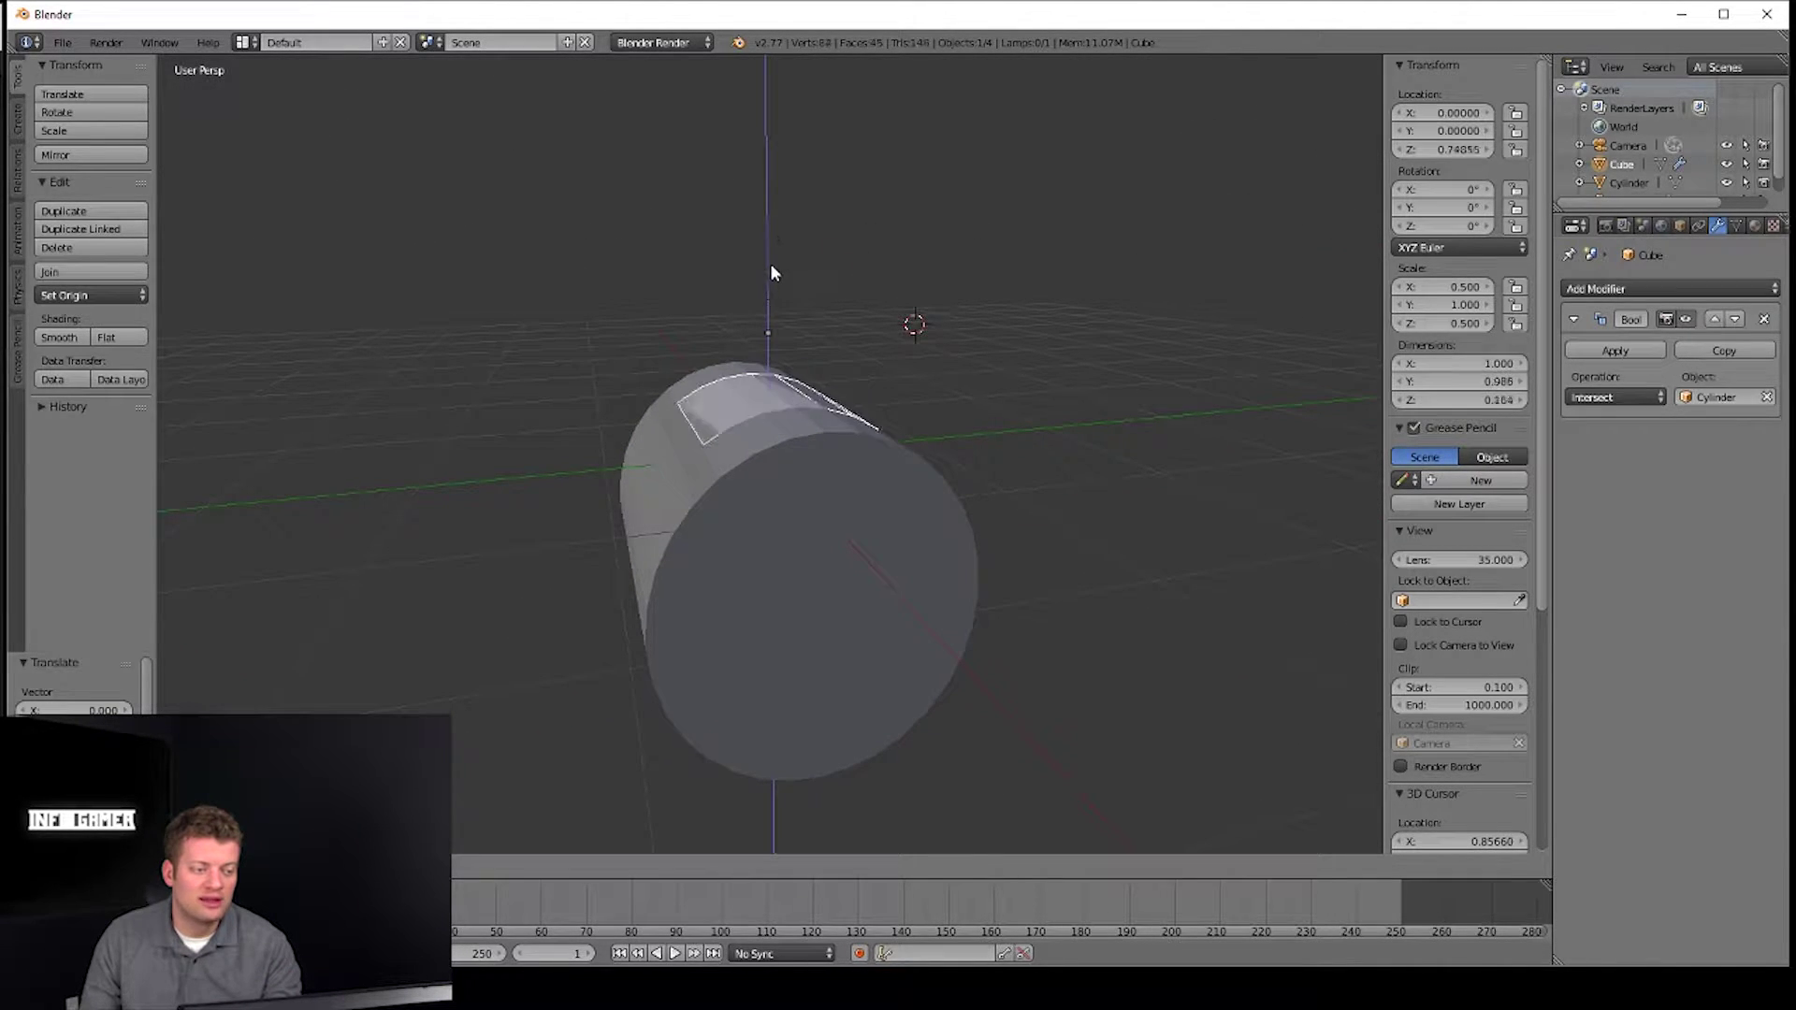
drag(780, 324, 778, 402)
middle_drag(1053, 412, 976, 411)
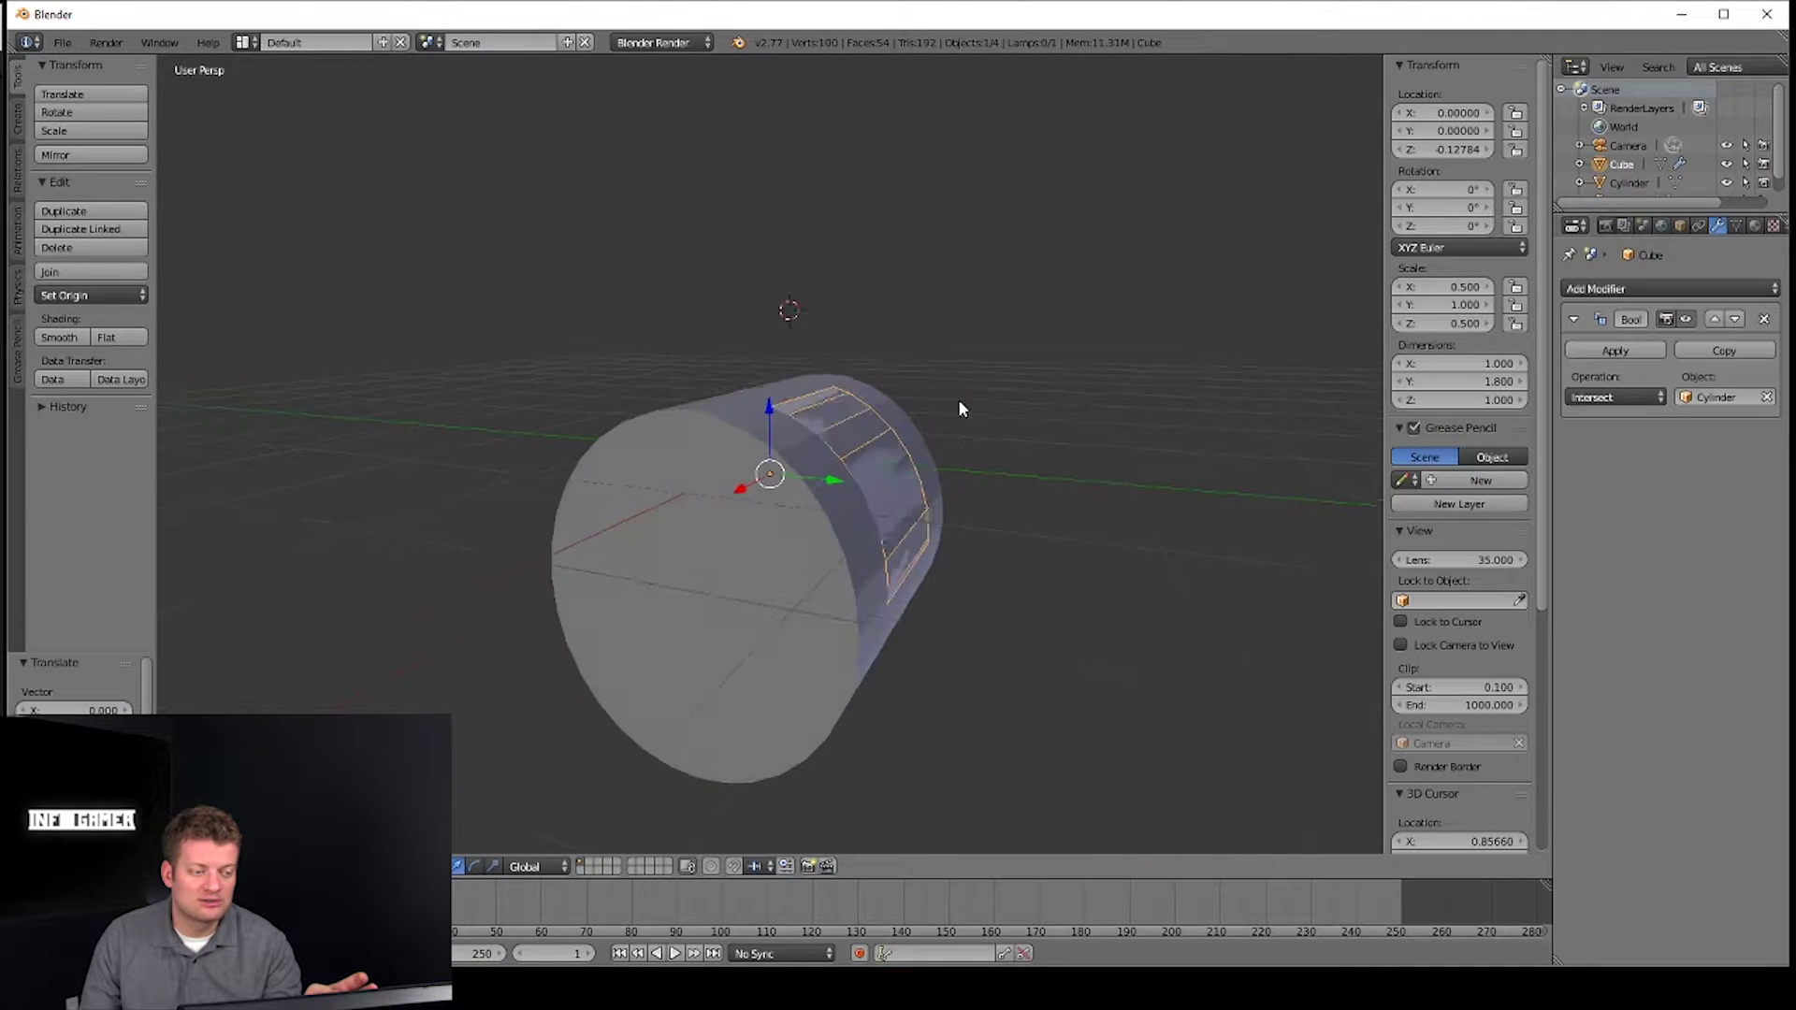
drag(771, 409, 776, 424)
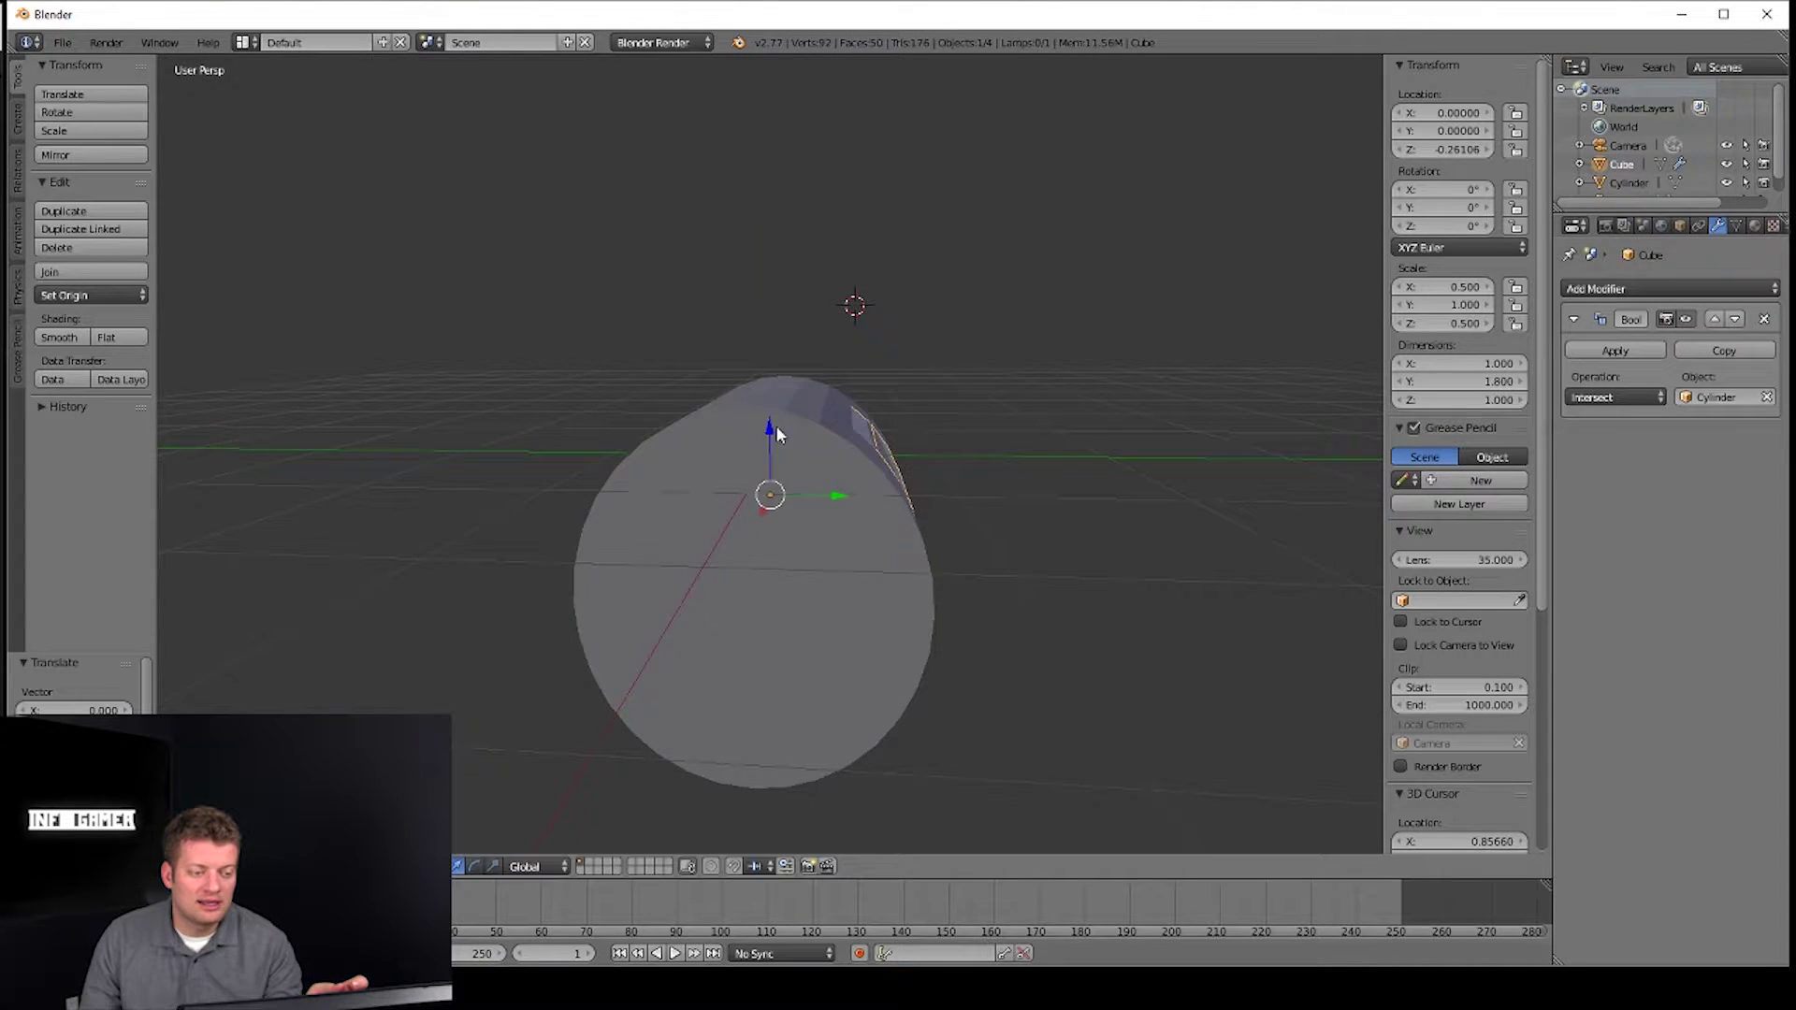
mouse_move(776, 426)
middle_down()
mouse_move(895, 510)
mouse_move(803, 484)
mouse_move(1136, 412)
mouse_move(1086, 533)
middle_up()
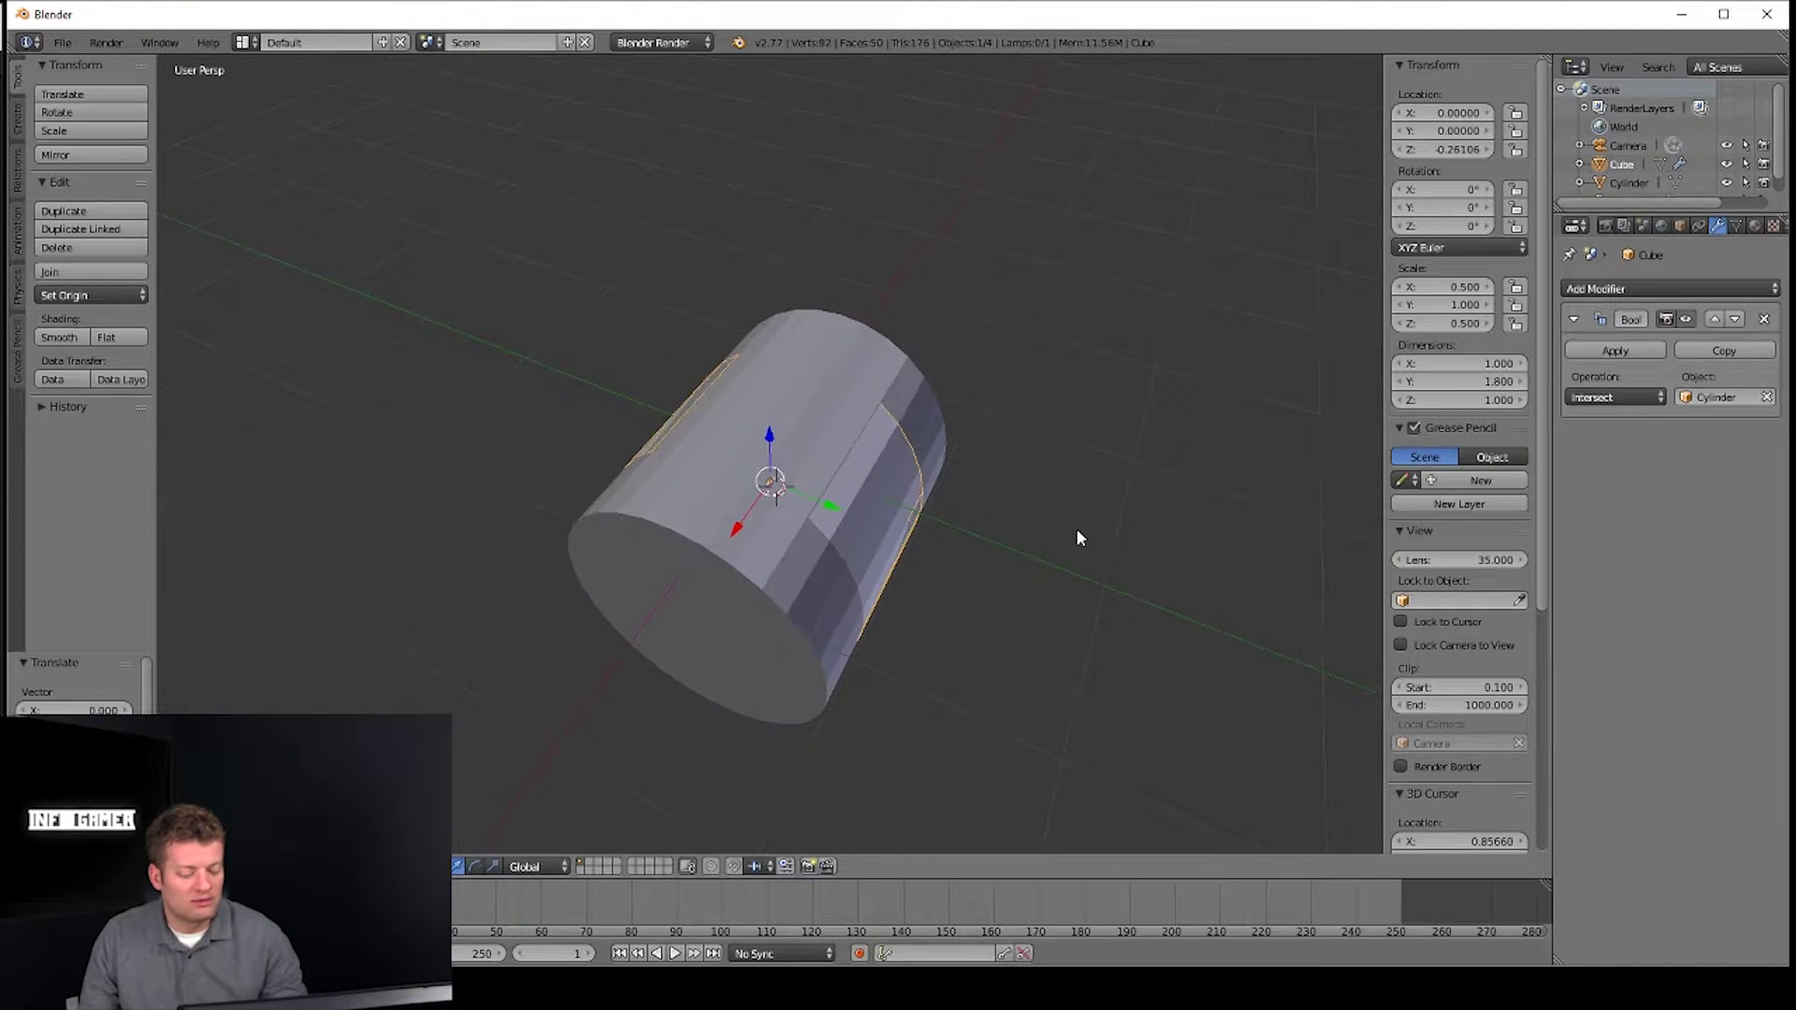
mouse_move(1135, 359)
middle_down()
mouse_move(1181, 330)
mouse_move(1142, 336)
mouse_move(1154, 314)
mouse_move(1334, 326)
middle_up()
key(ctrl+z)
key(ctrl+z)
key(ctrl+z)
- Apply a Difference Boolean with the Cylinder to carve the arch into the block
click(1614, 397)
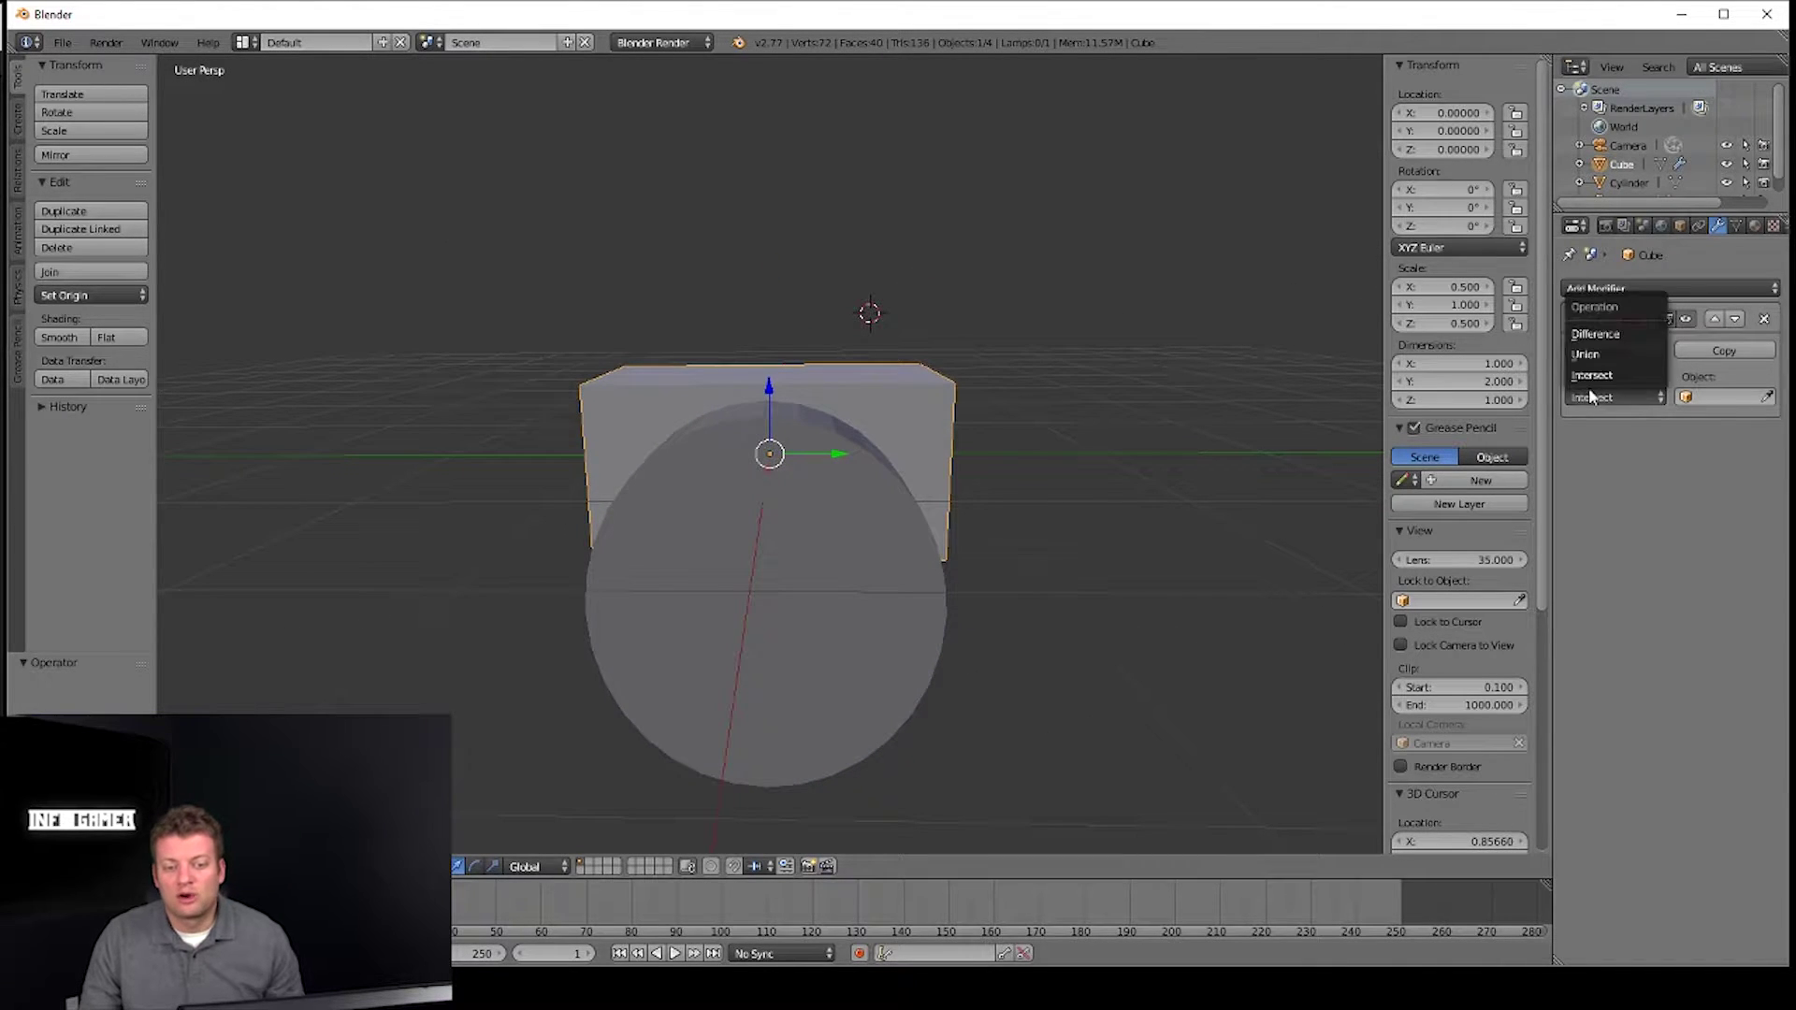
click(1581, 333)
scroll(1169, 506, up, 2)
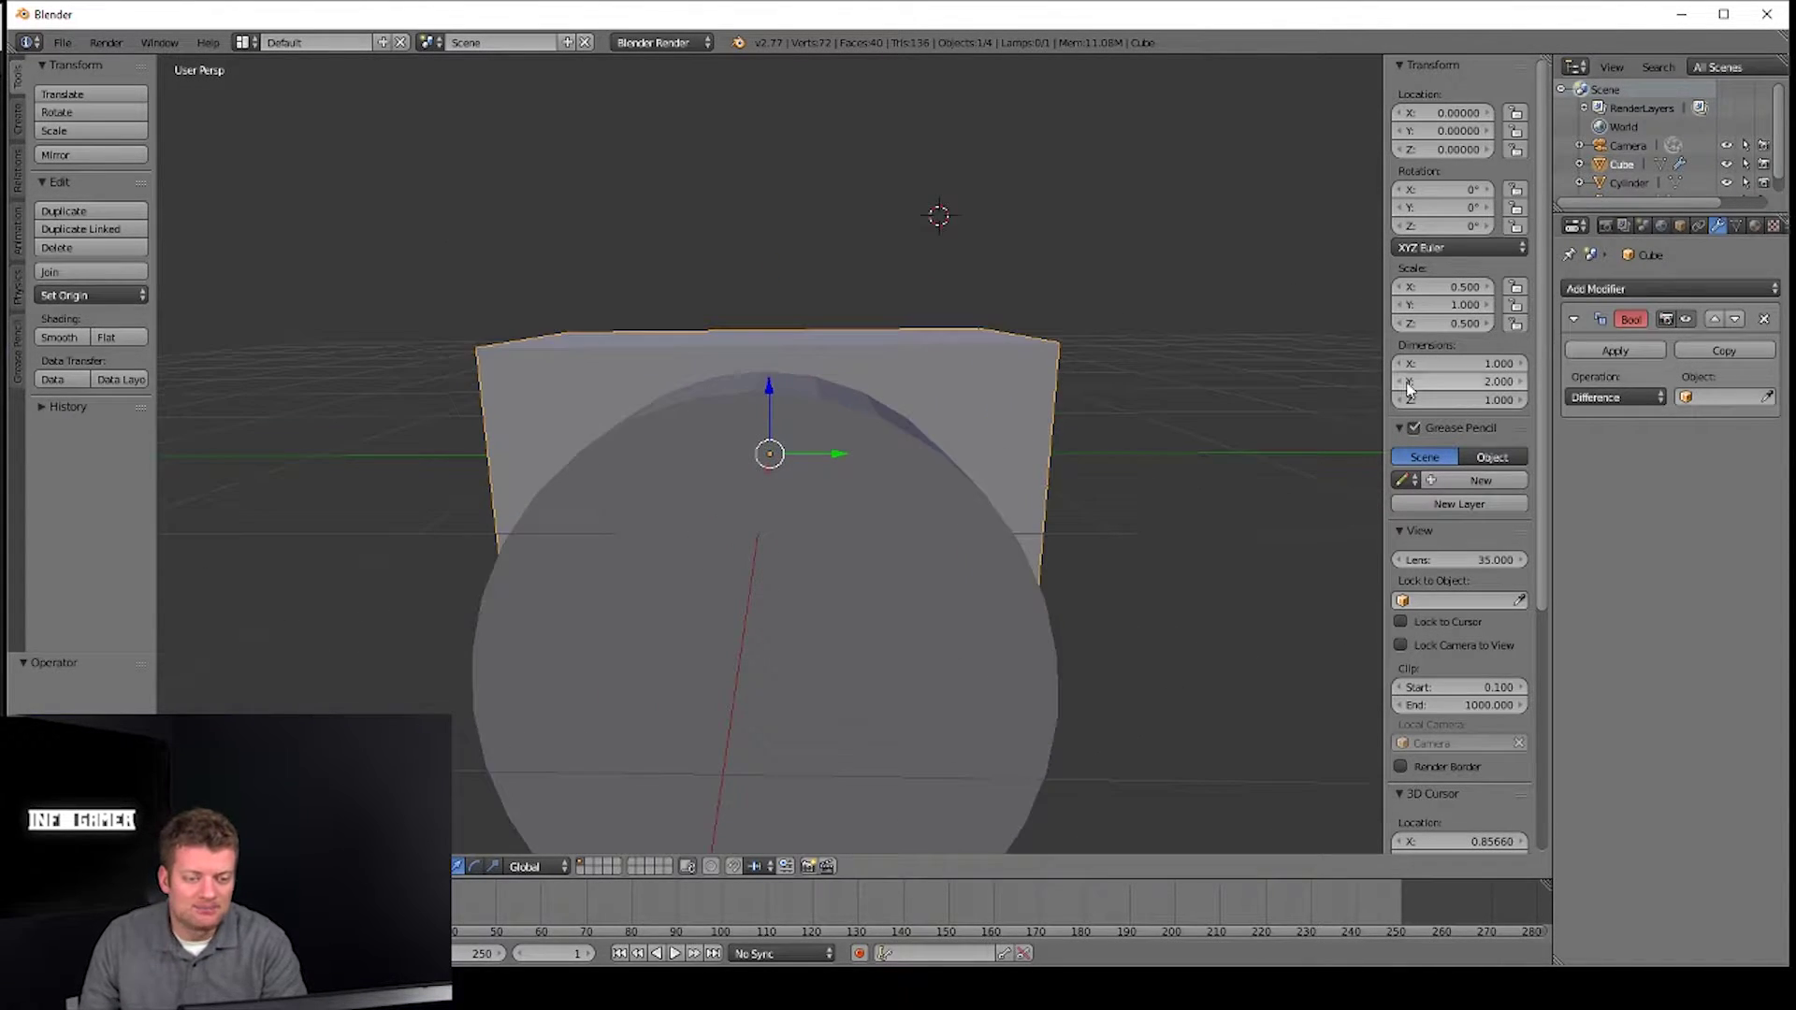
click(1701, 399)
click(1639, 425)
click(1611, 350)
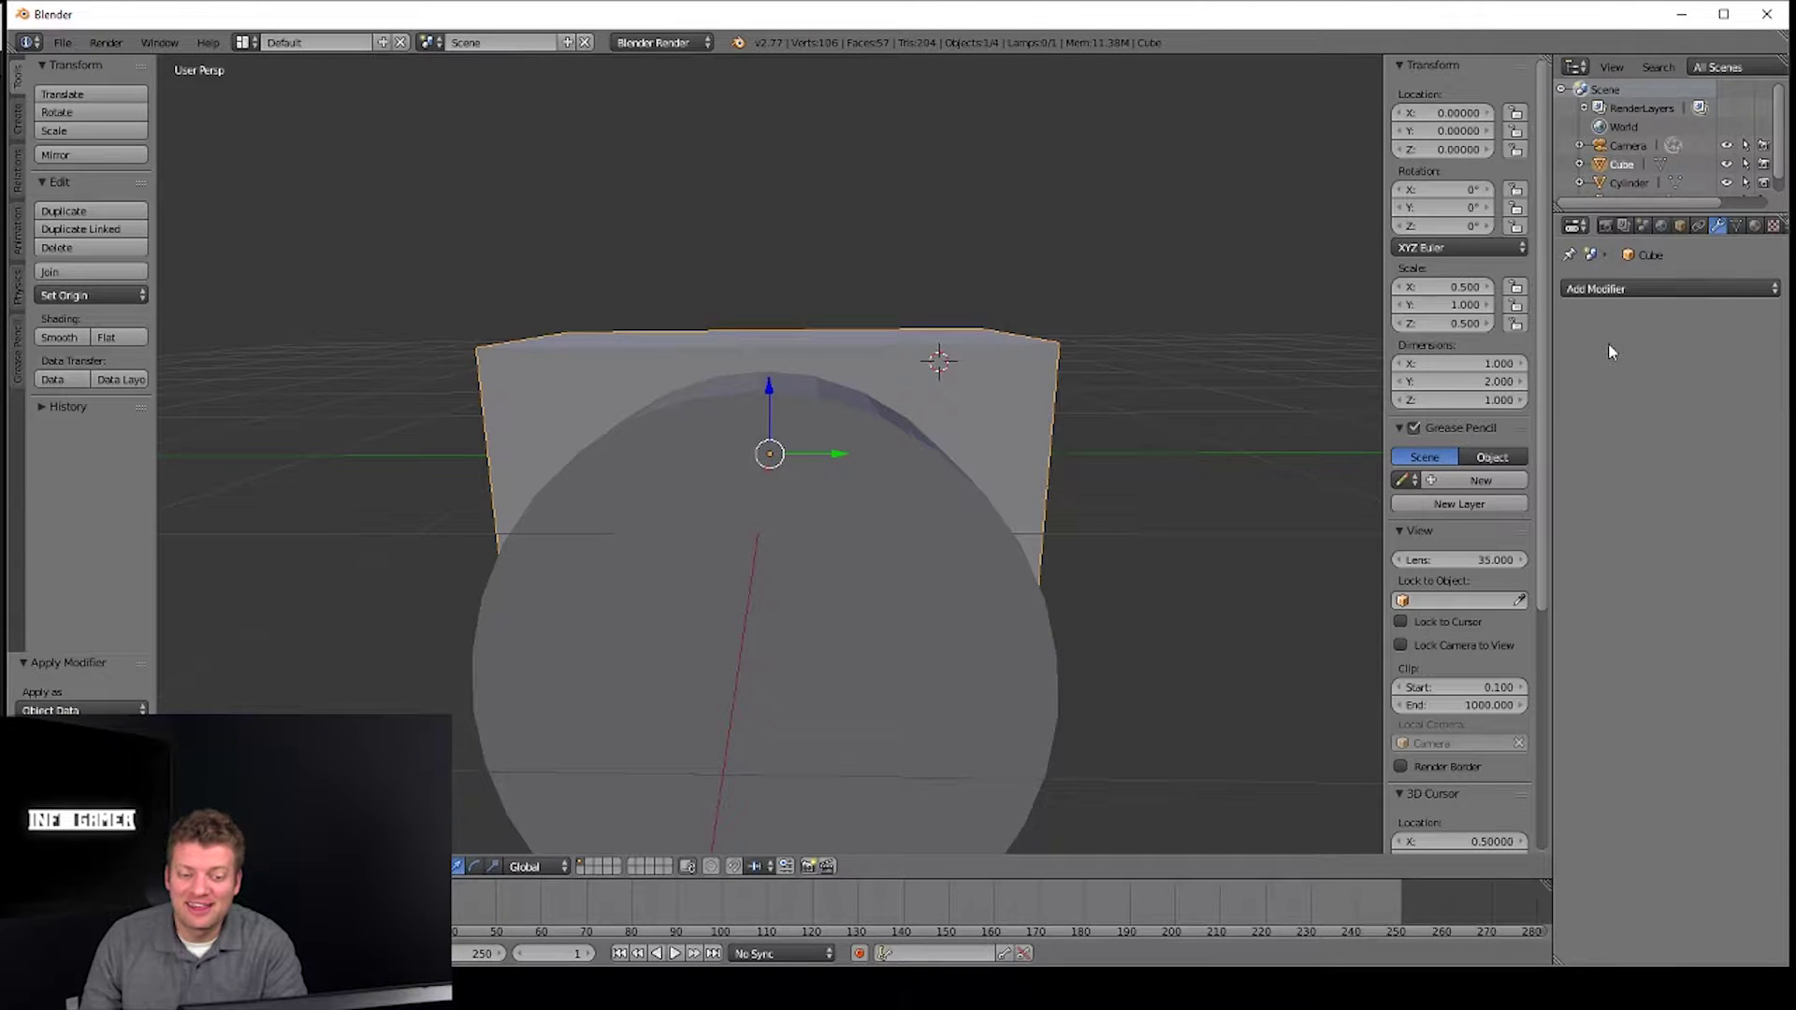
- Raise the arched block above the cylinder along Z
drag(768, 385, 788, 232)
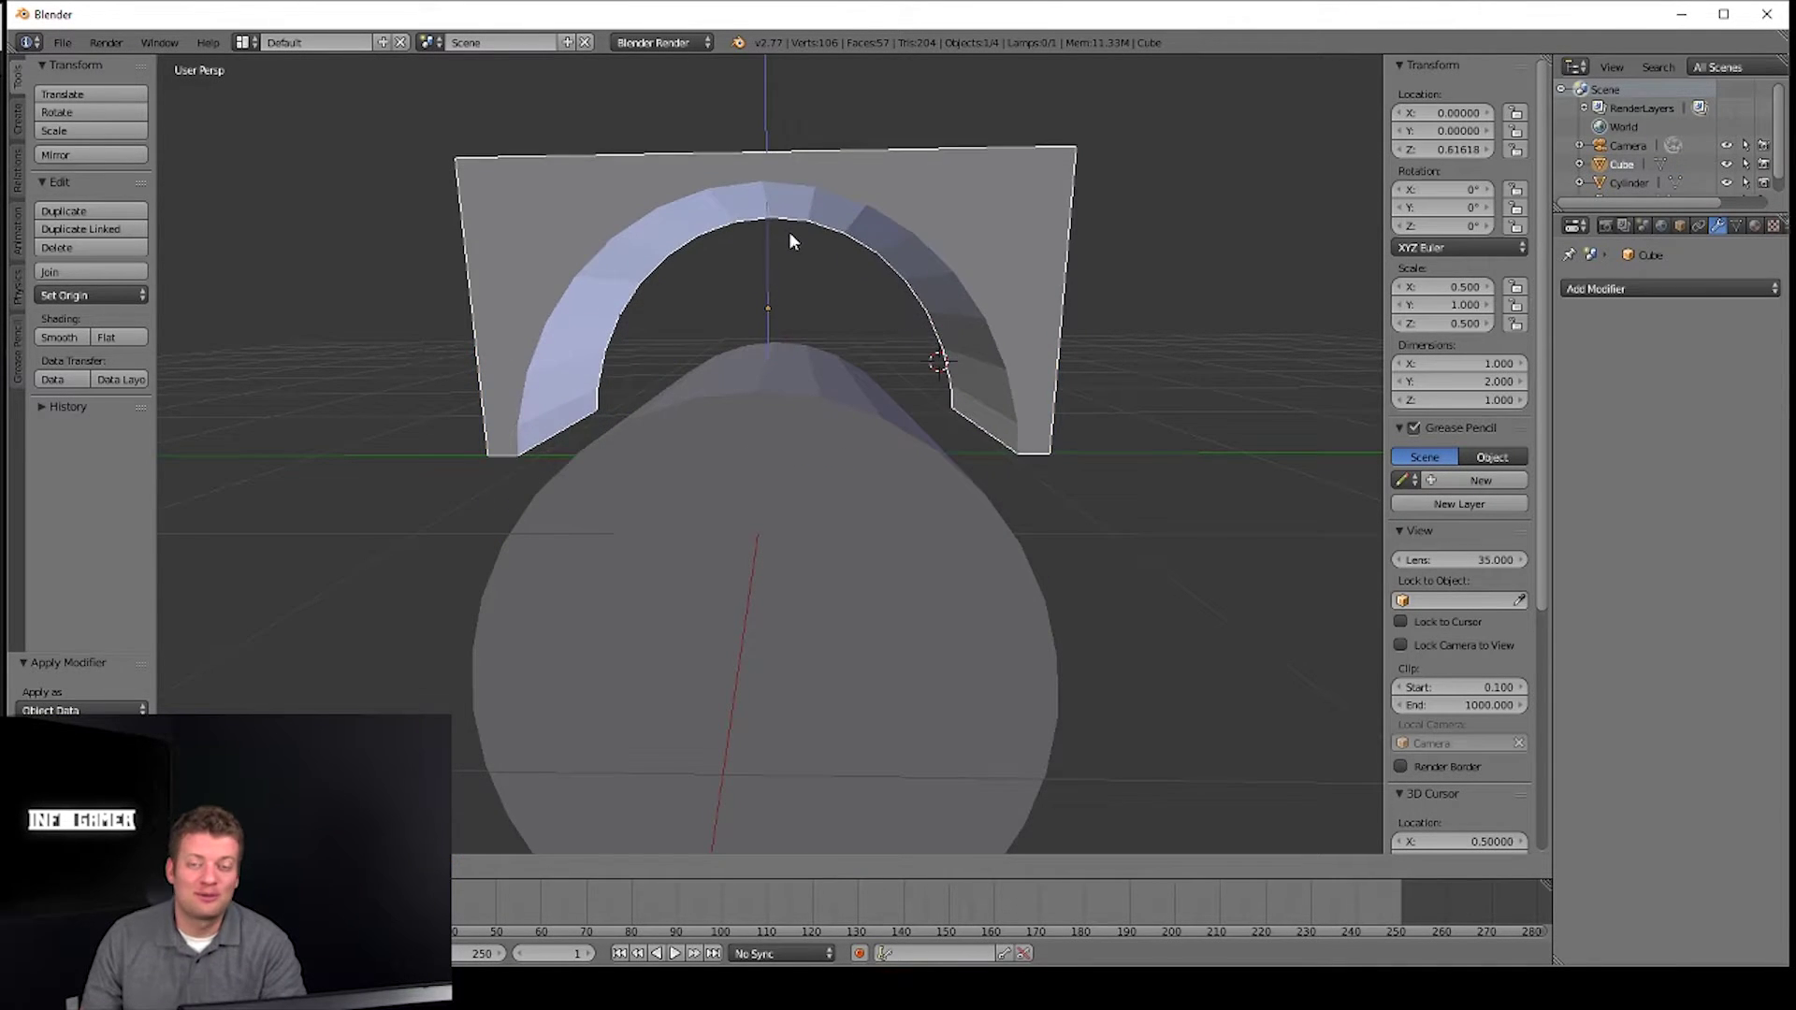
scroll(842, 349, up, 1)
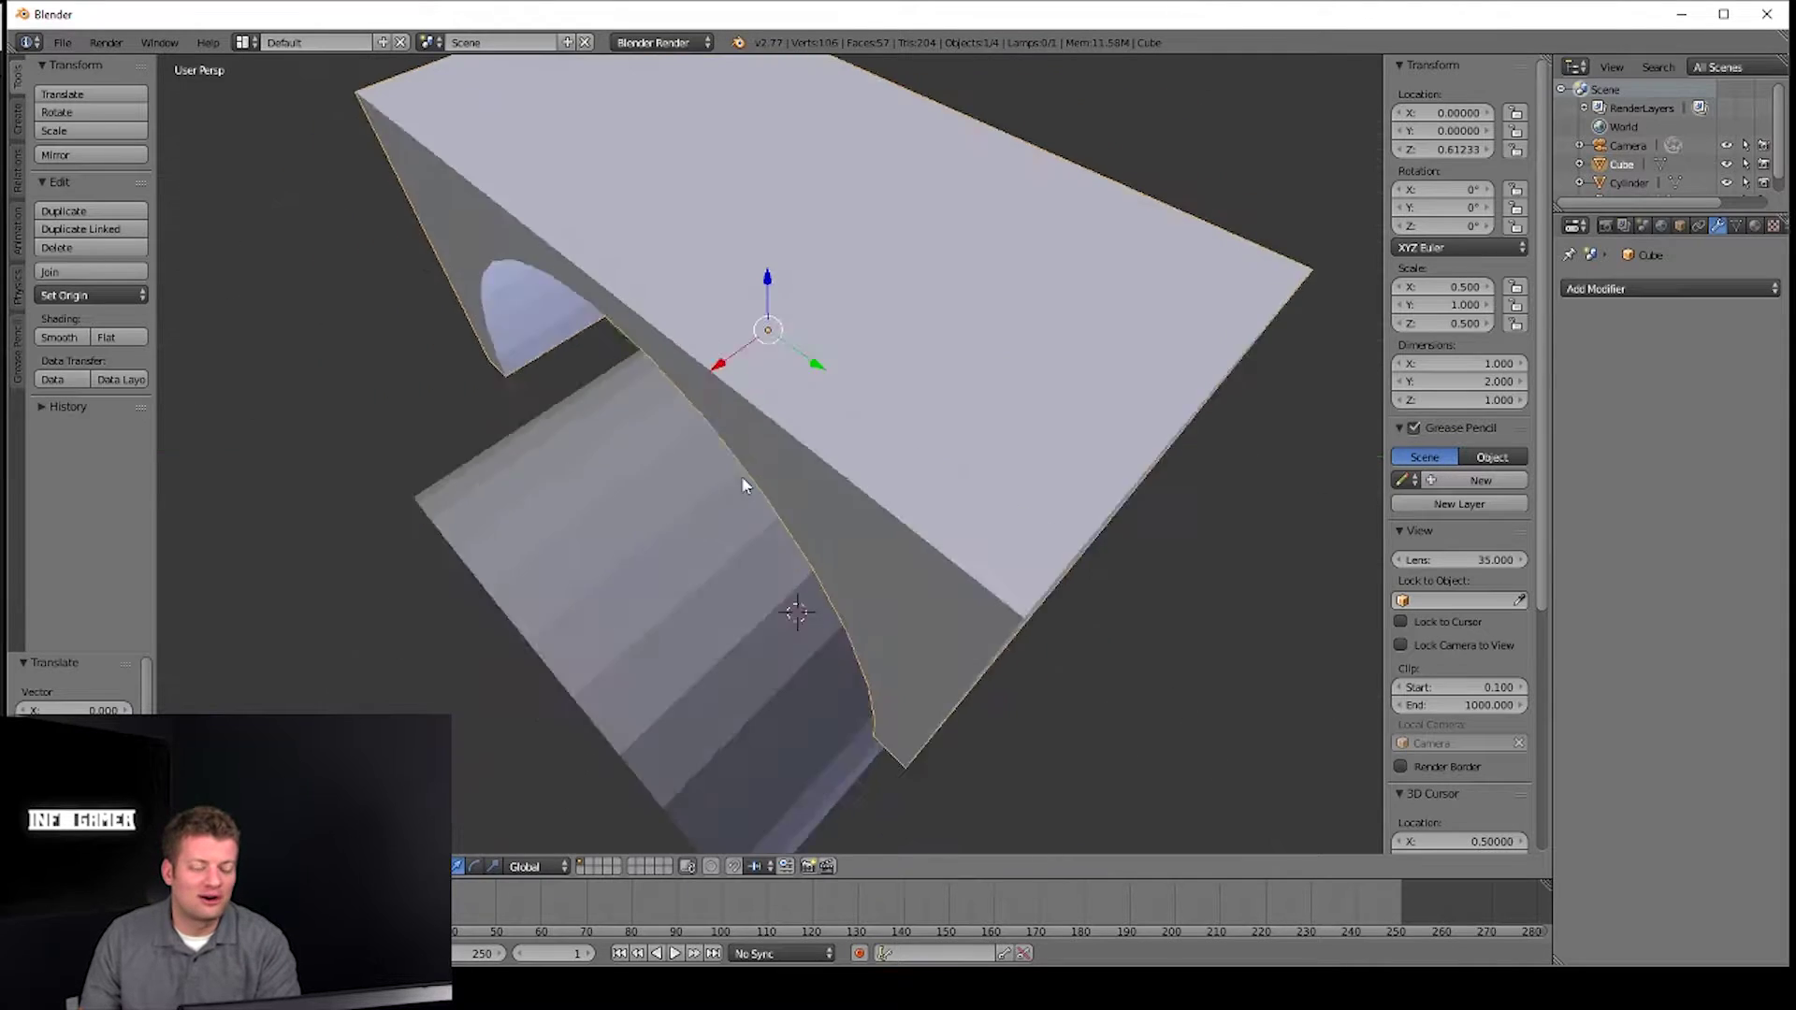
mouse_move(842, 341)
middle_down()
mouse_move(651, 412)
mouse_move(970, 396)
mouse_move(898, 369)
mouse_move(857, 485)
mouse_move(858, 374)
middle_up()
right_click(865, 411)
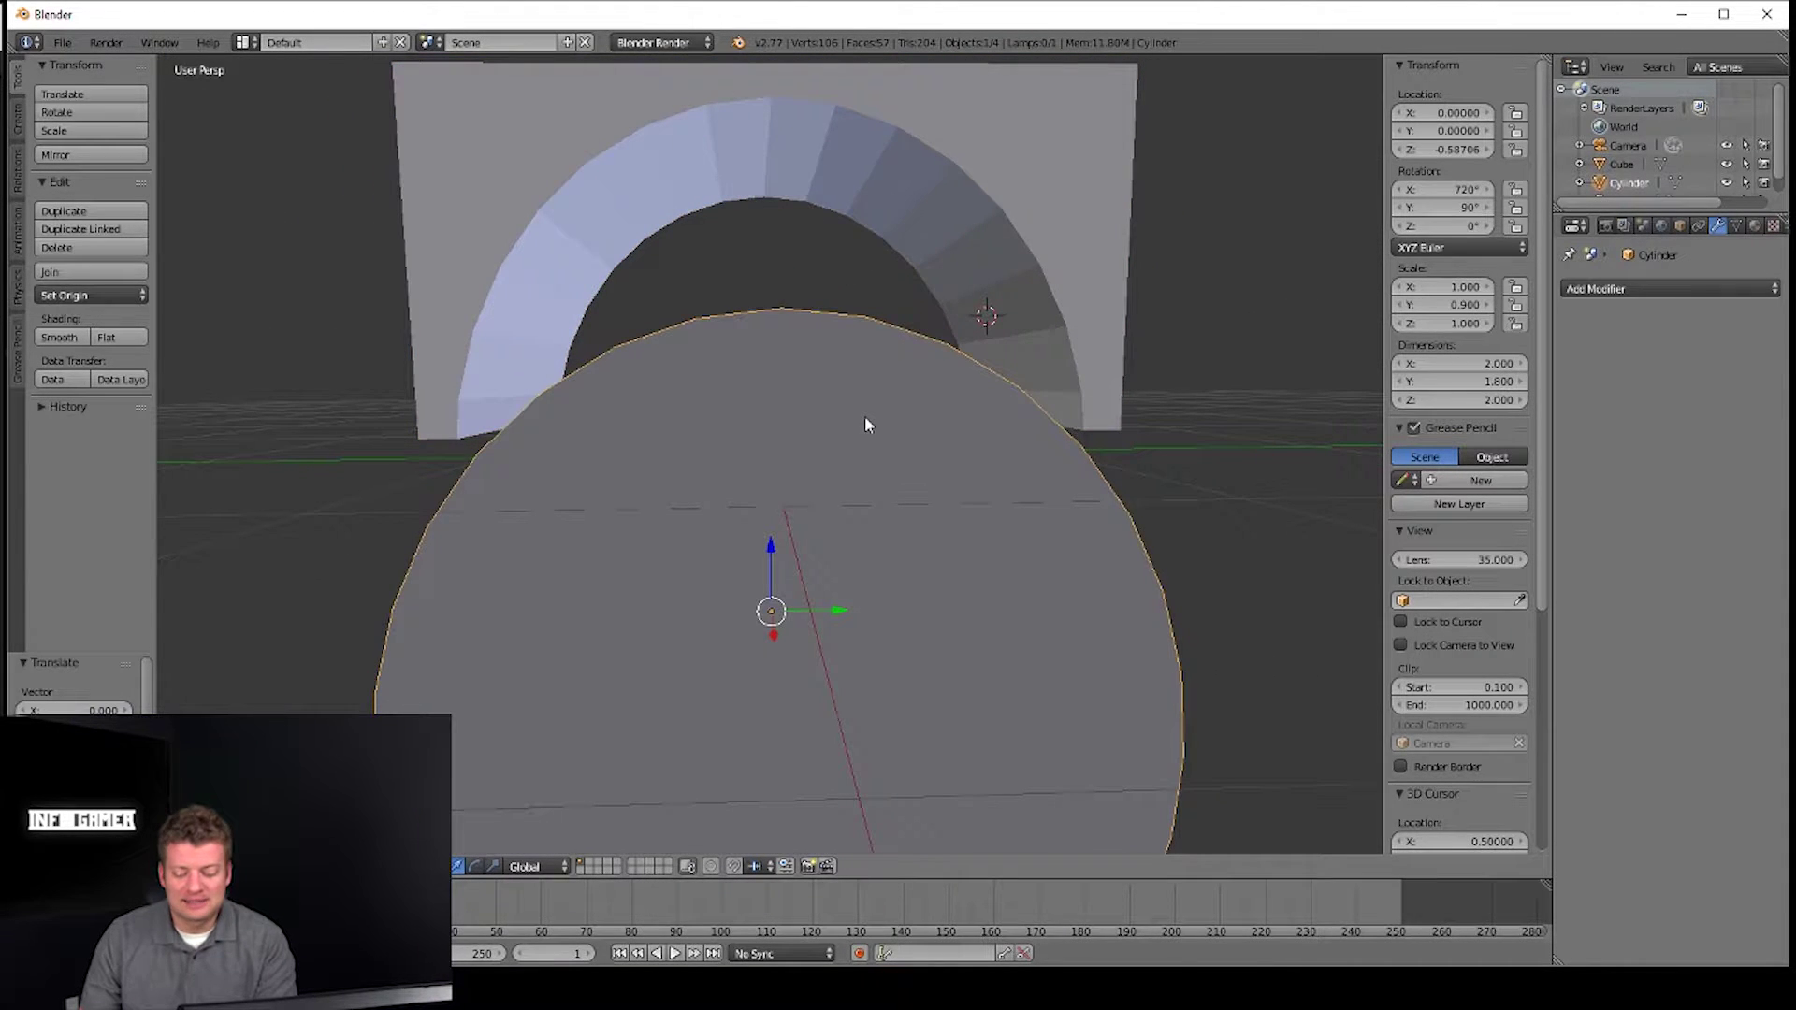
- Delete the cylinder, leaving only the arched block
key(x)
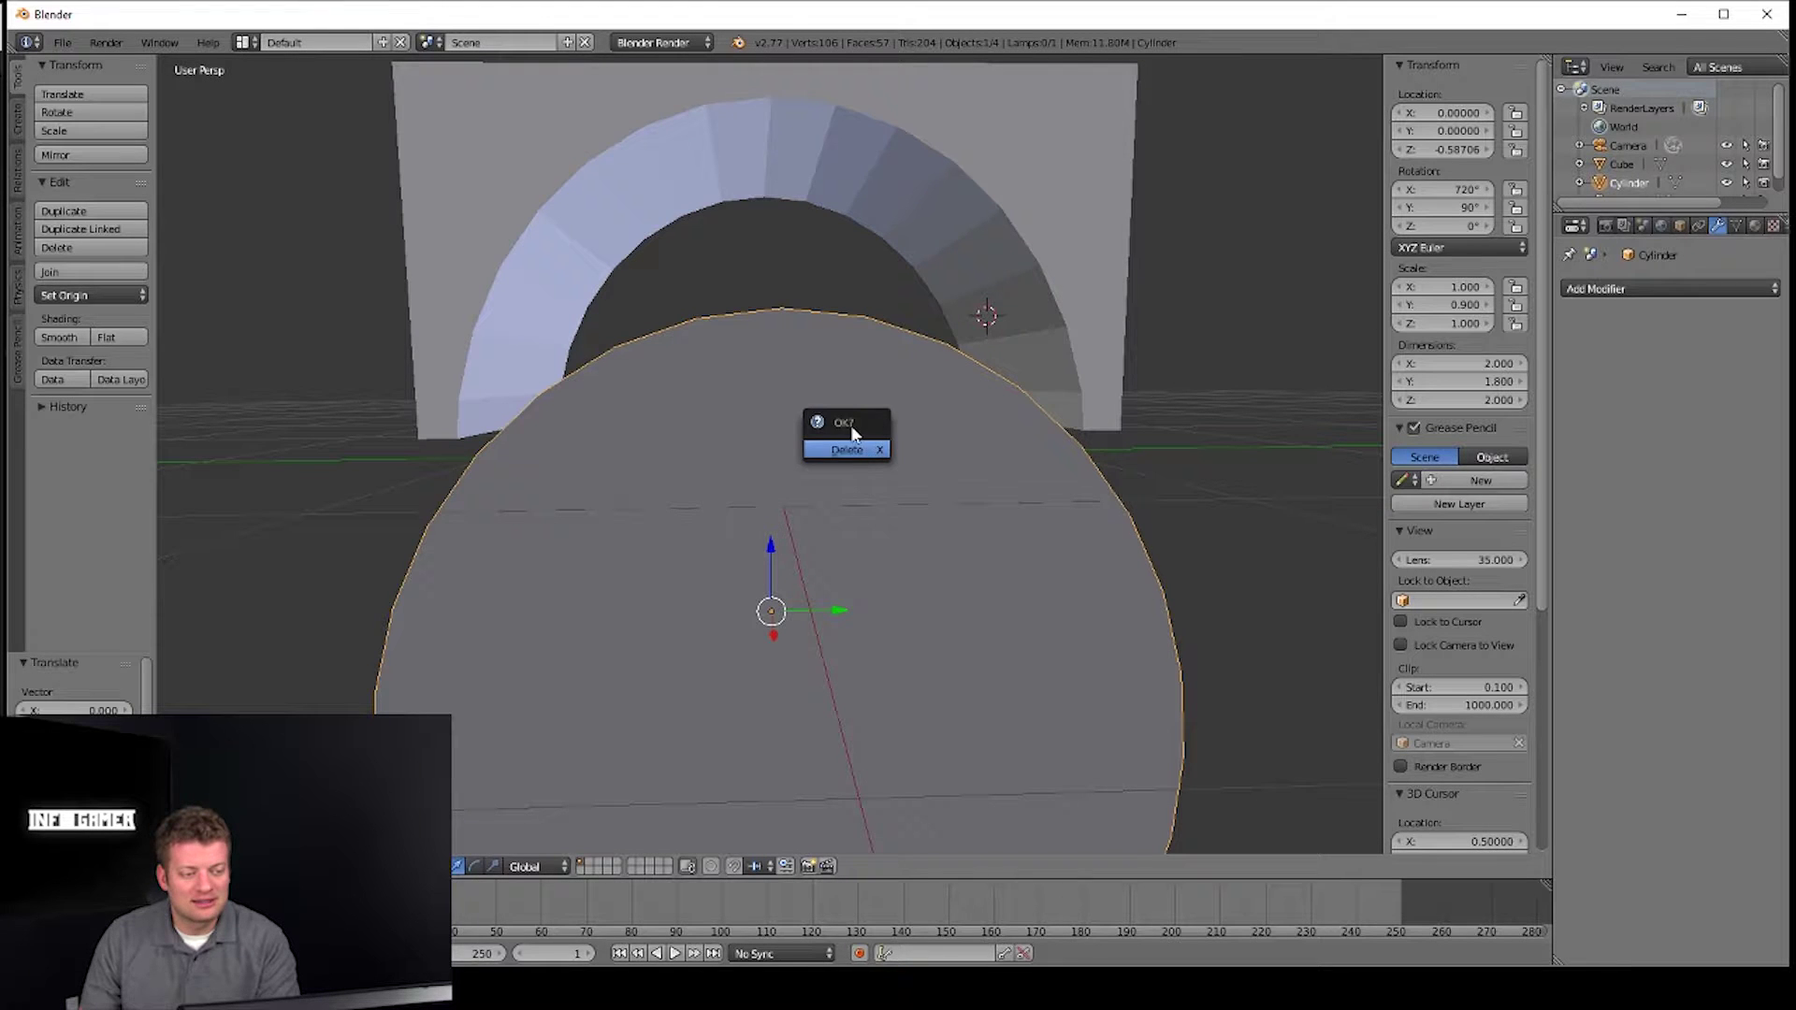
click(847, 446)
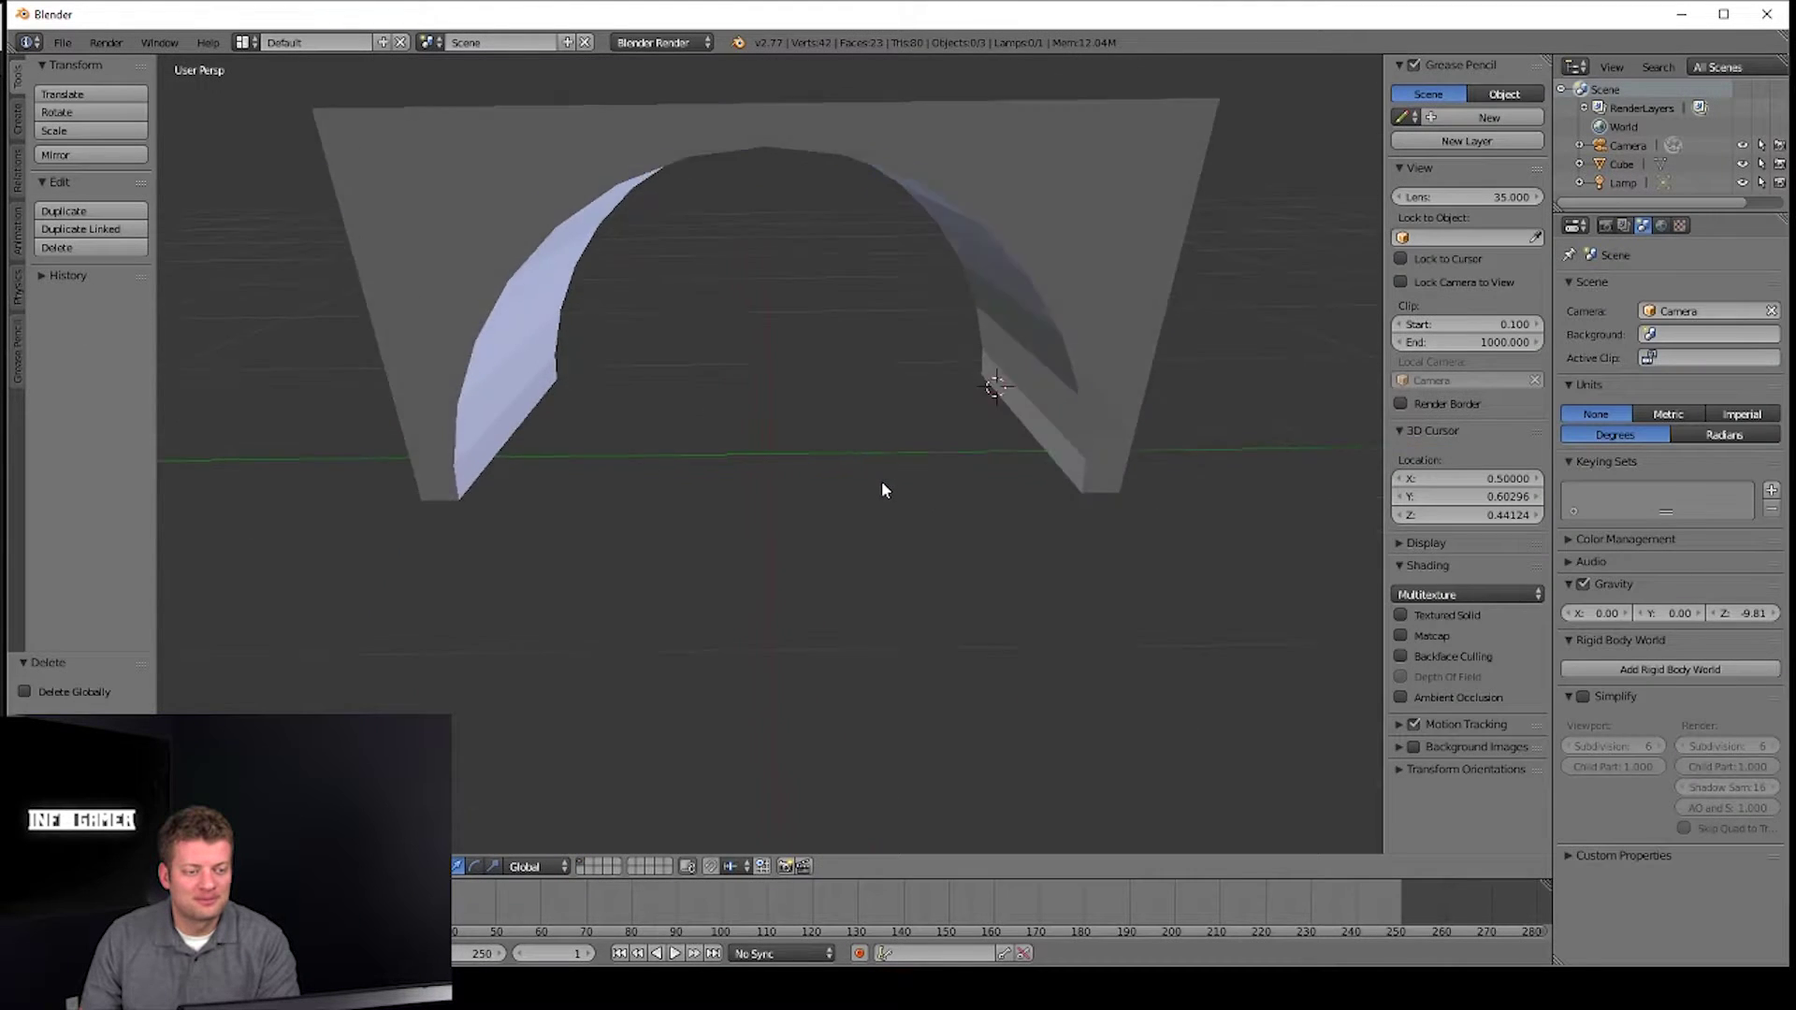
mouse_move(882, 491)
middle_down()
mouse_move(791, 445)
mouse_move(917, 398)
mouse_move(878, 462)
mouse_move(851, 467)
middle_up()
- Set the arch's Z location to 0 and start an FBX export
right_click(1090, 169)
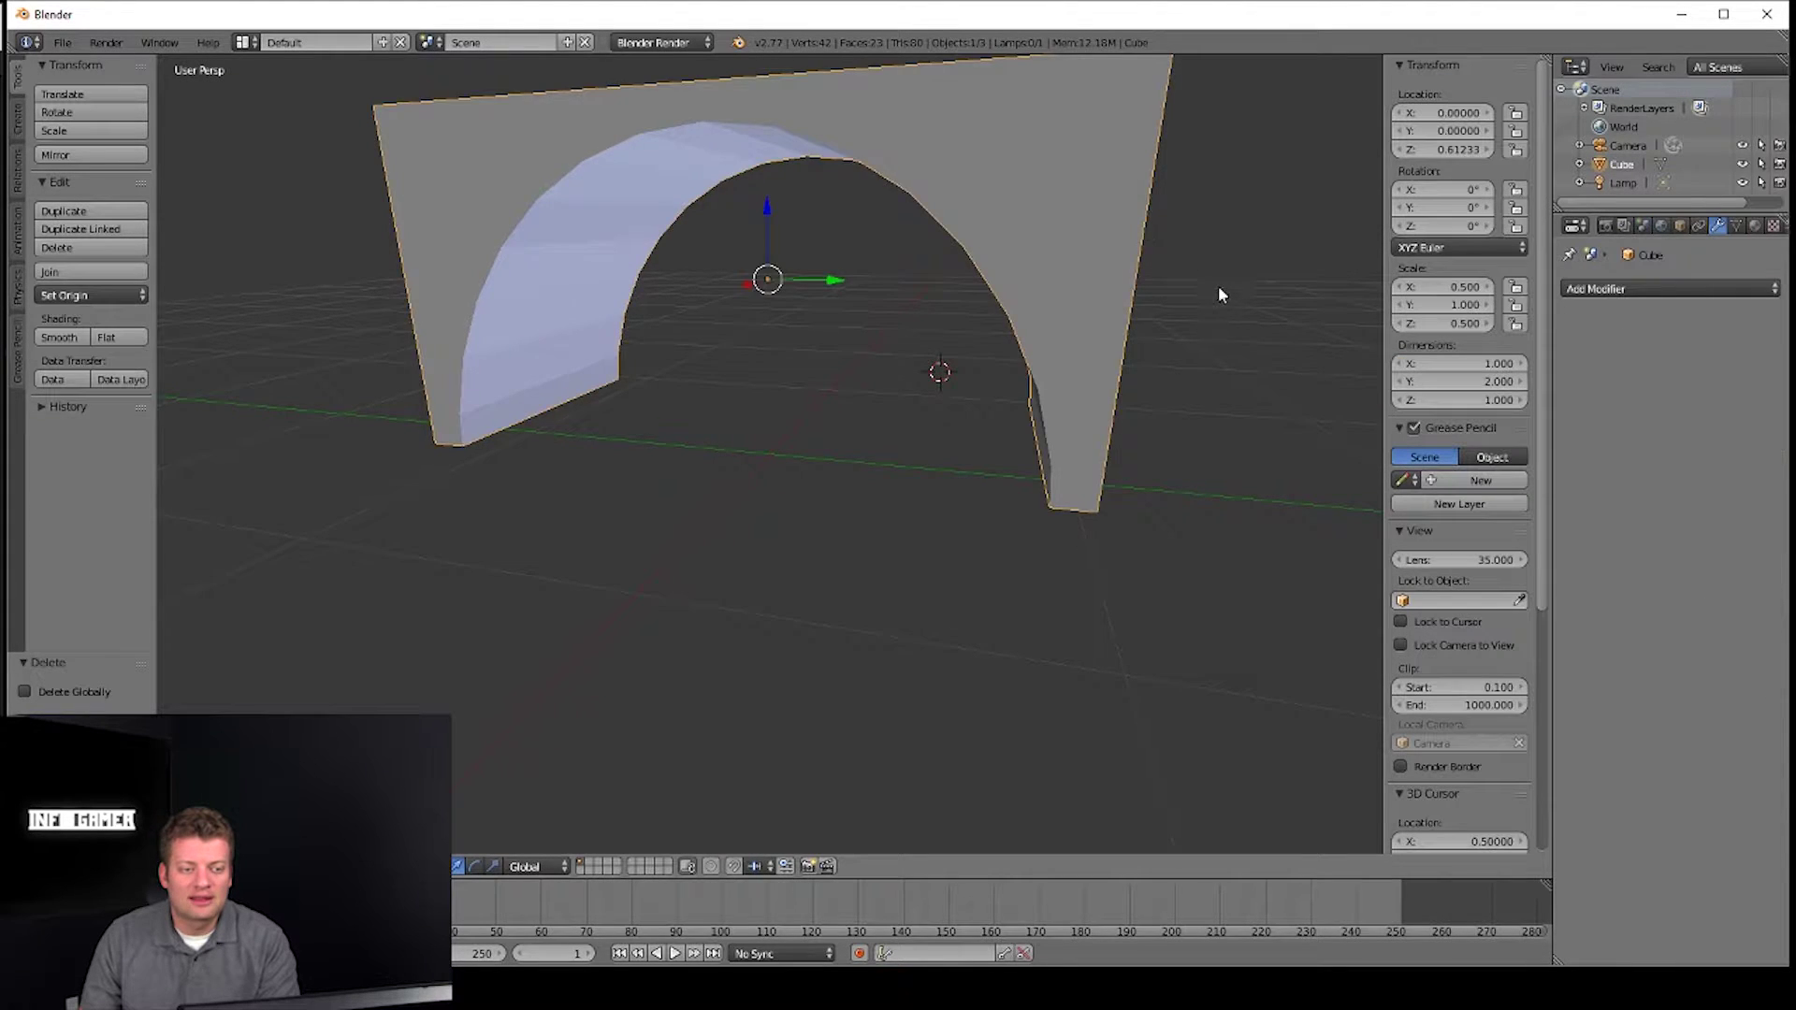
middle_drag(1223, 290, 1193, 375)
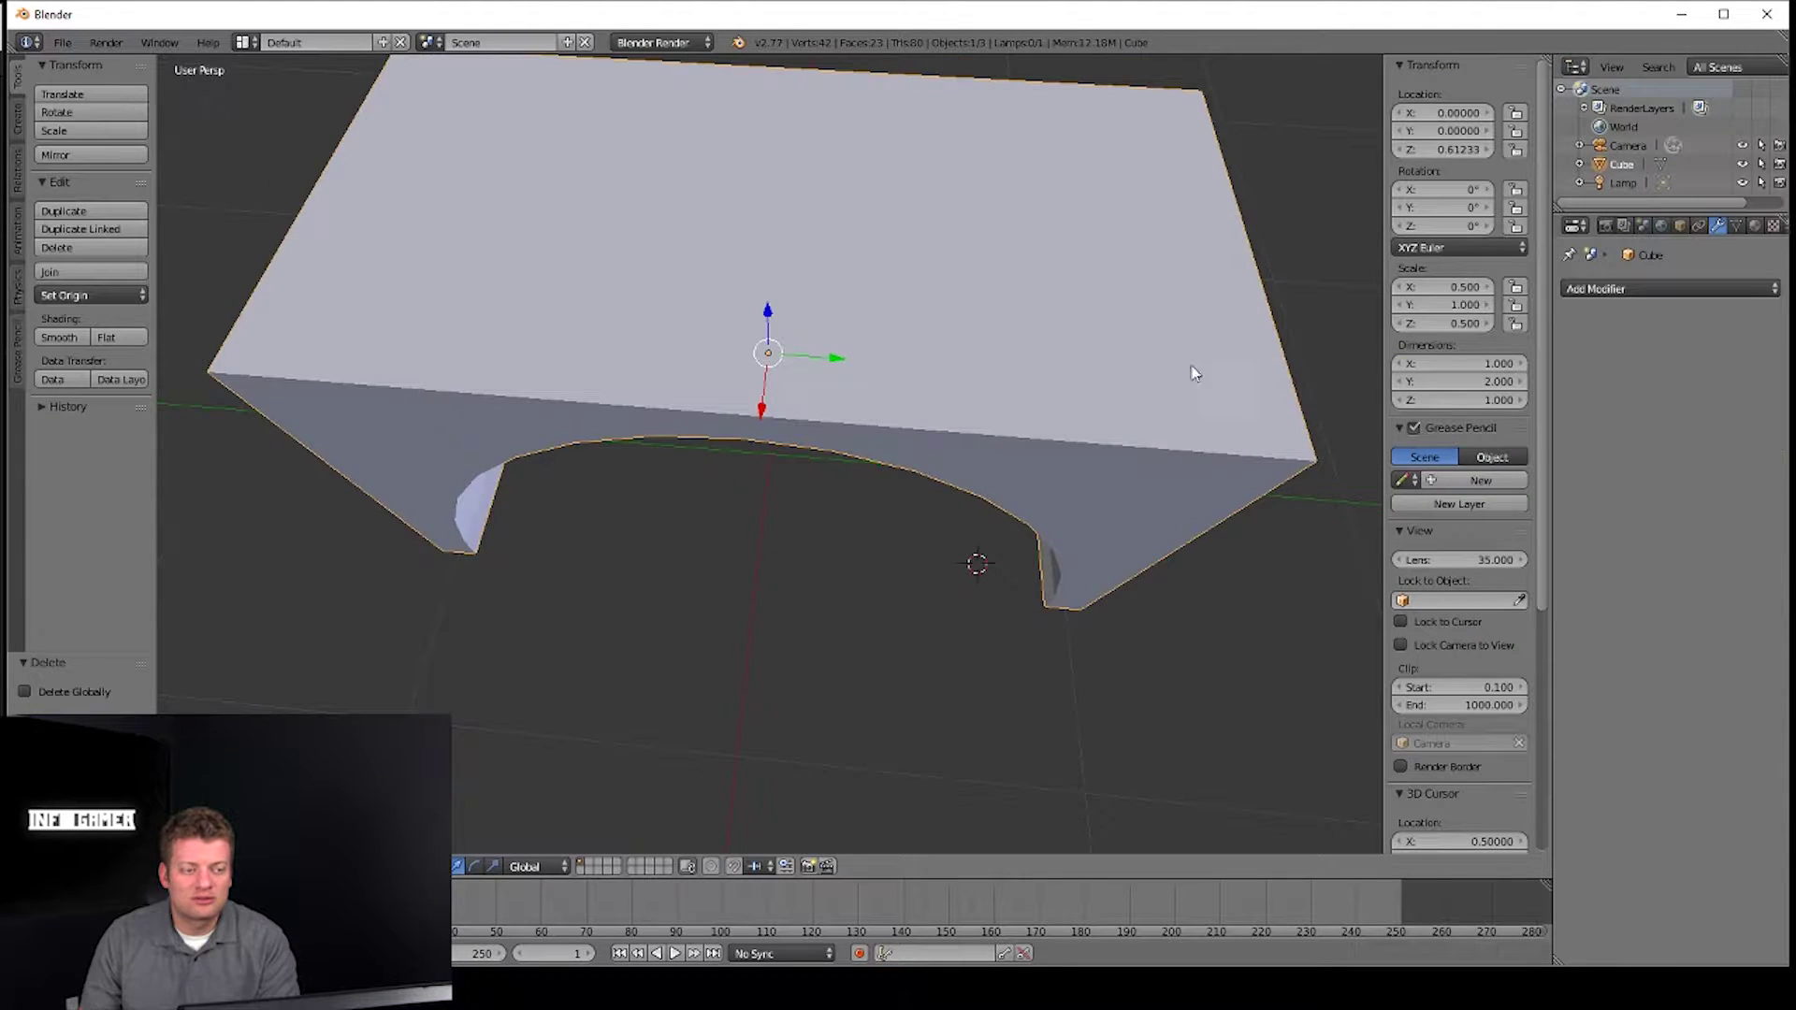
click(1456, 152)
text(00000)
key(Return)
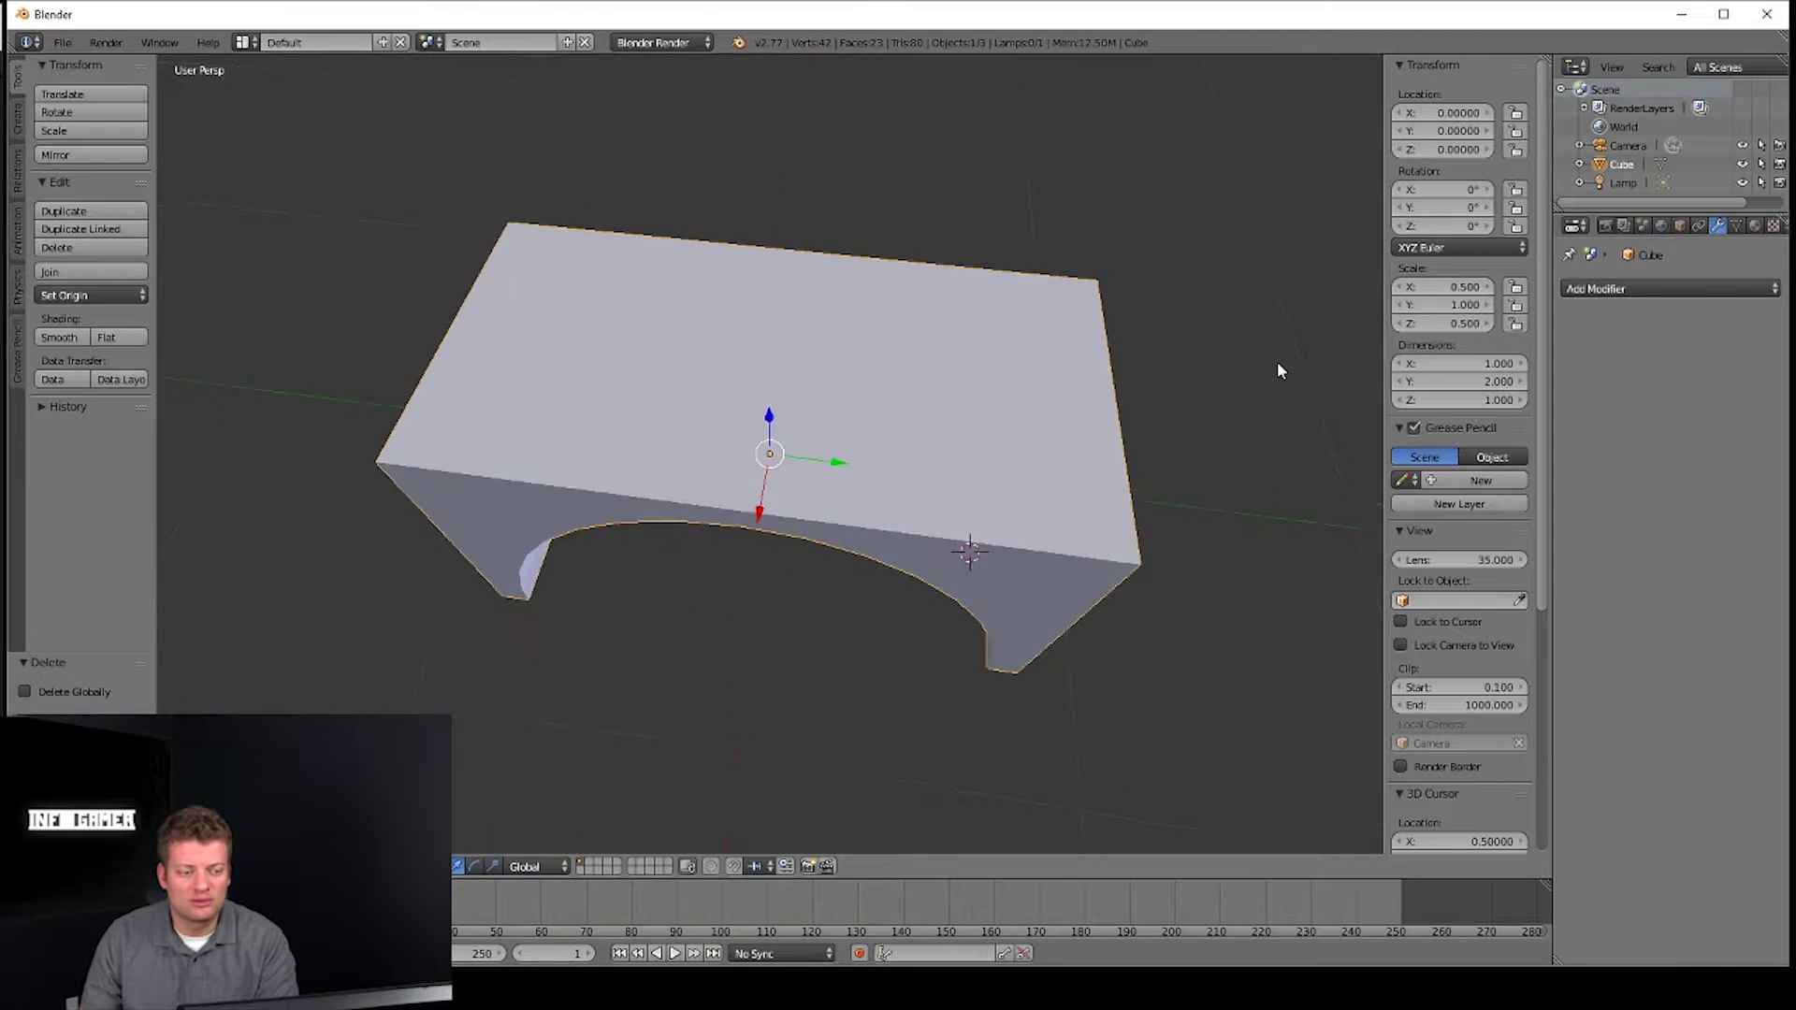
mouse_move(1277, 360)
middle_down()
mouse_move(1286, 217)
mouse_move(1303, 228)
middle_up()
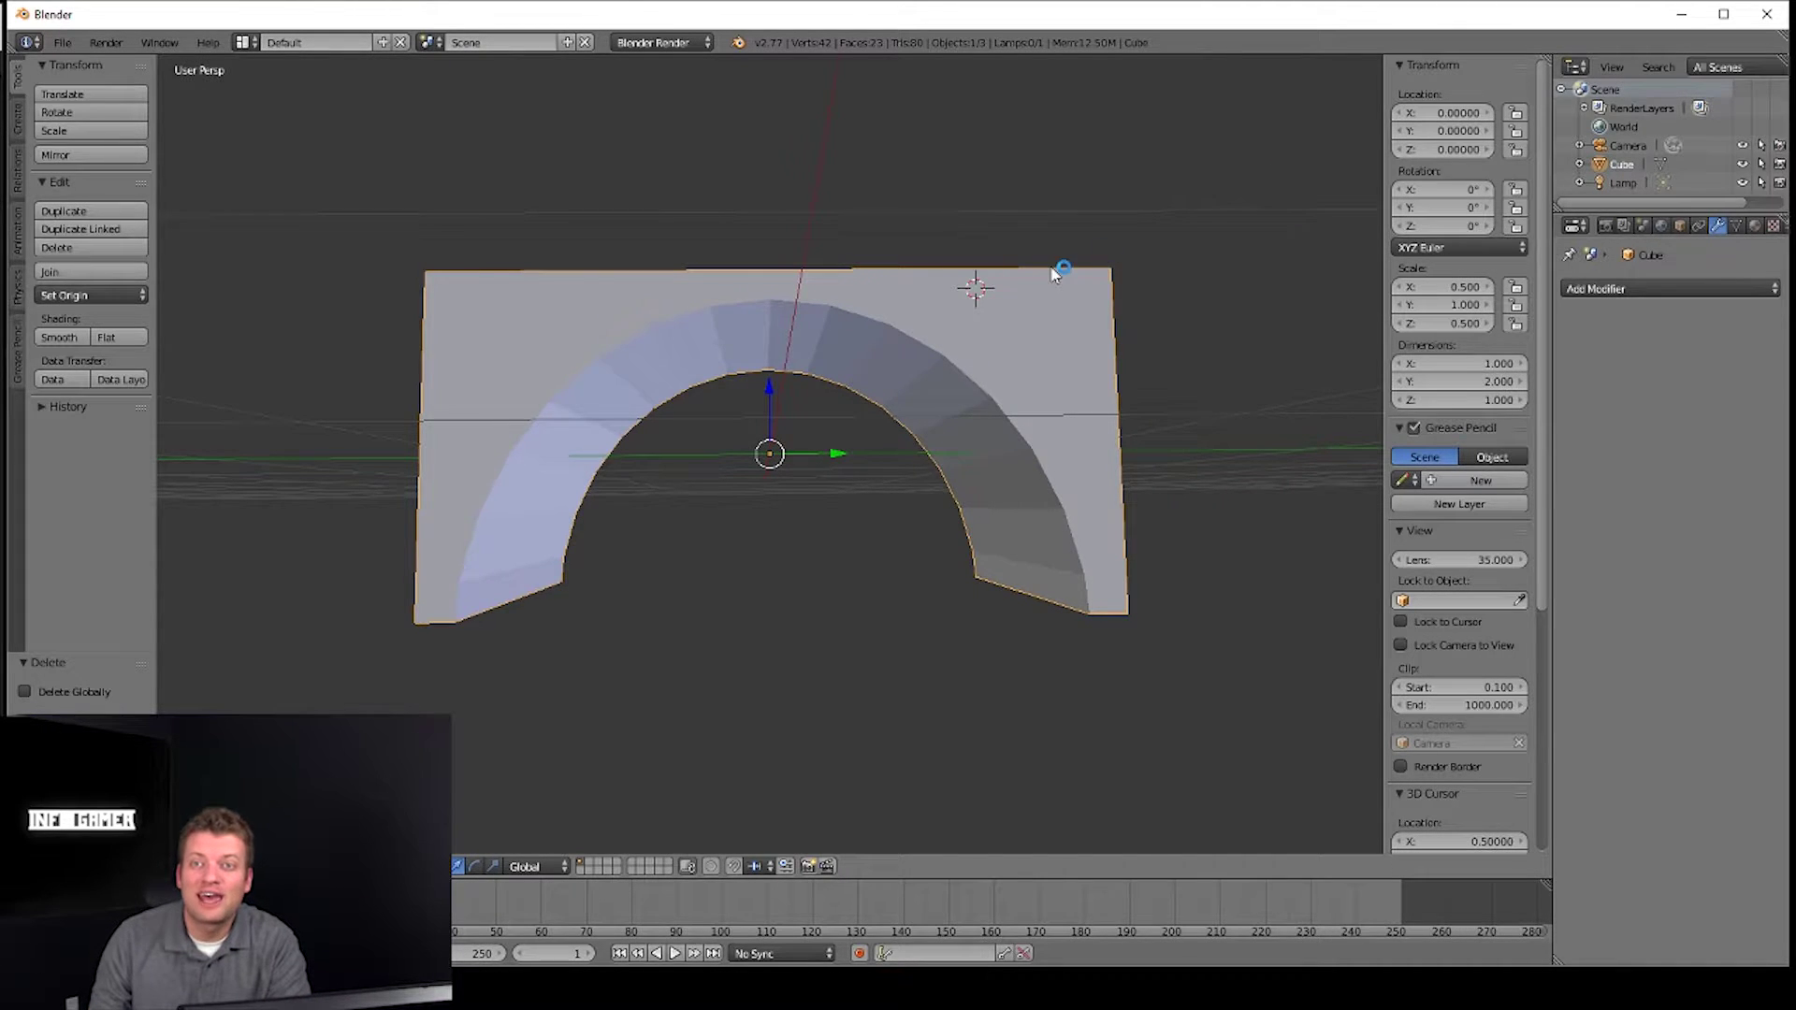
middle_drag(1055, 271, 1056, 309)
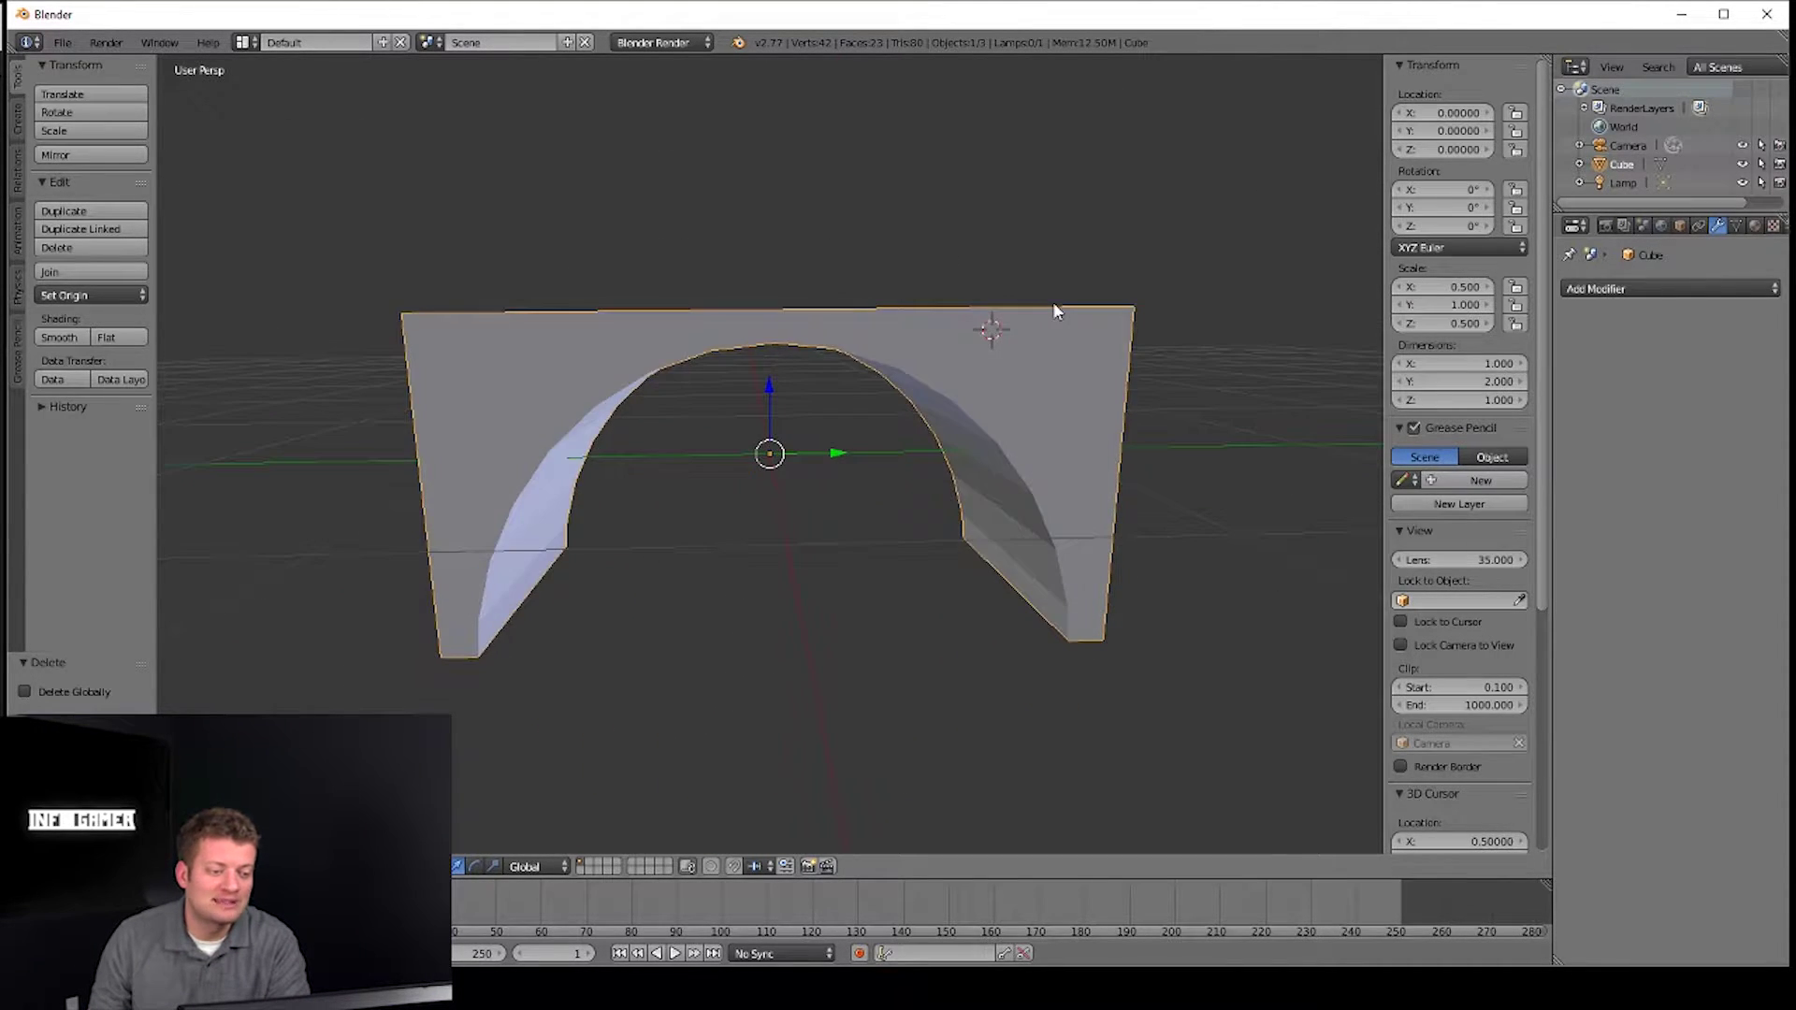
scroll(1055, 308, down, 3)
click(72, 44)
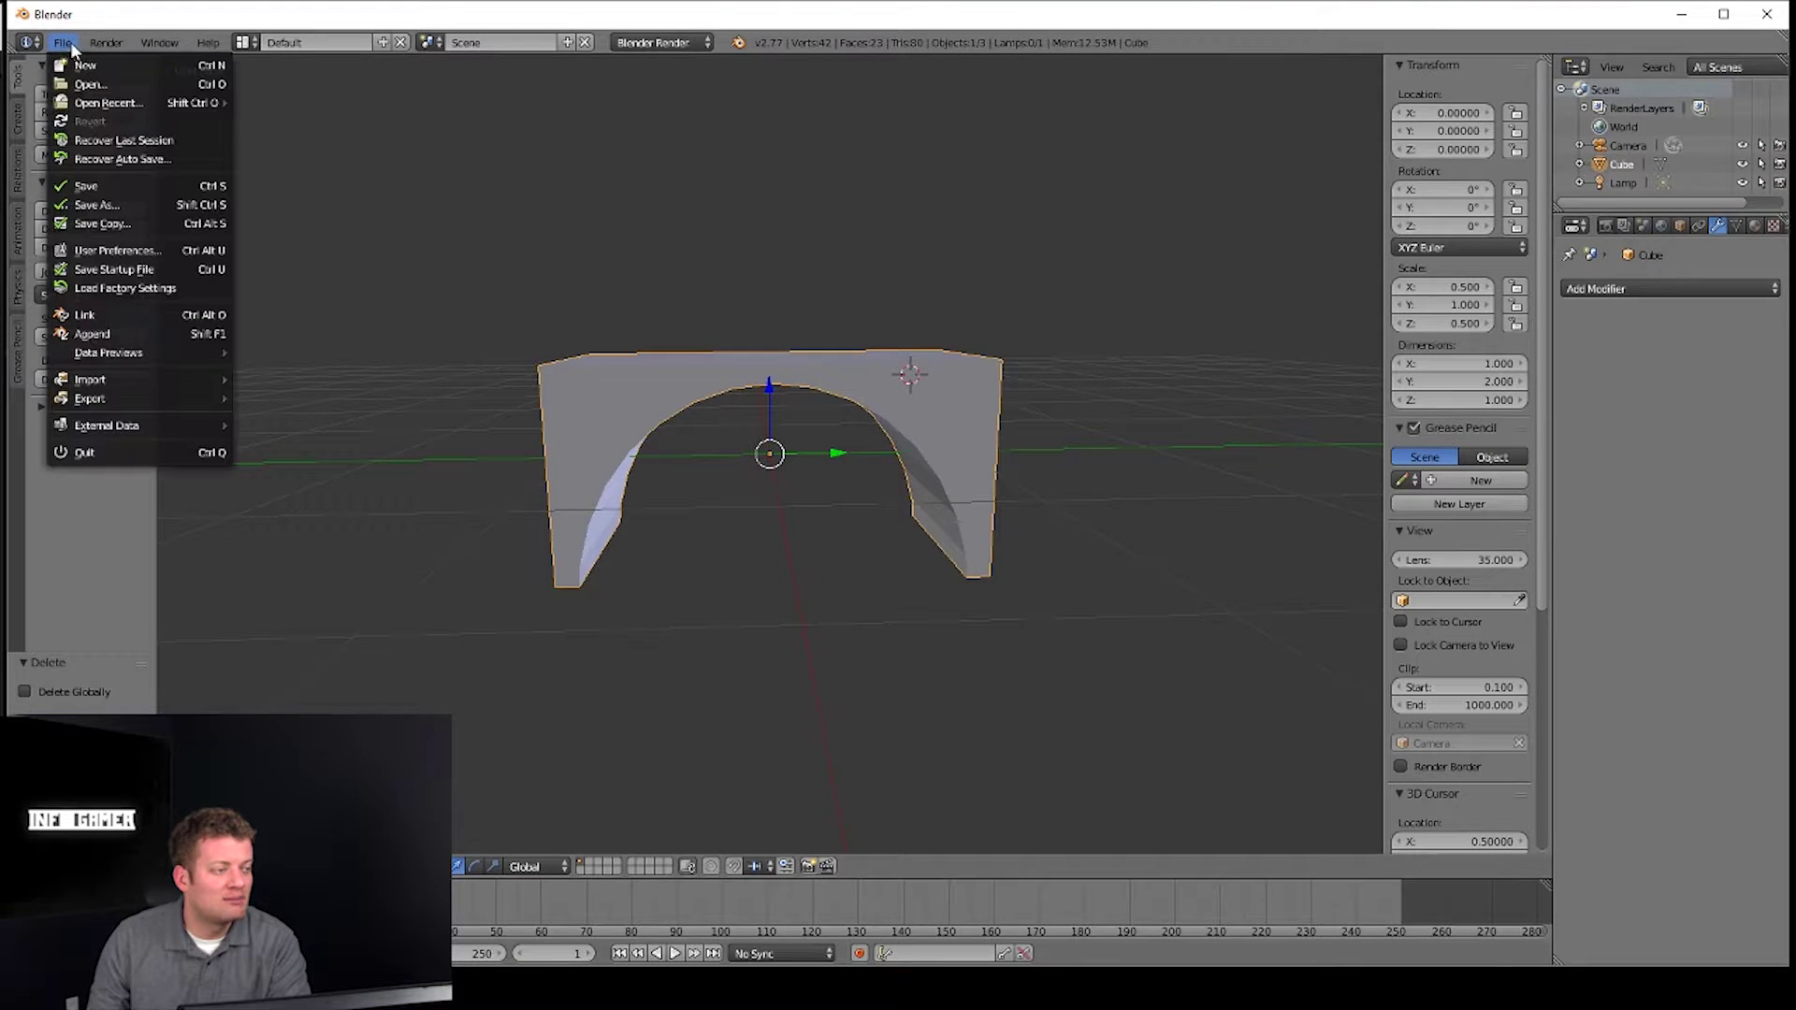
mouse_move(90, 398)
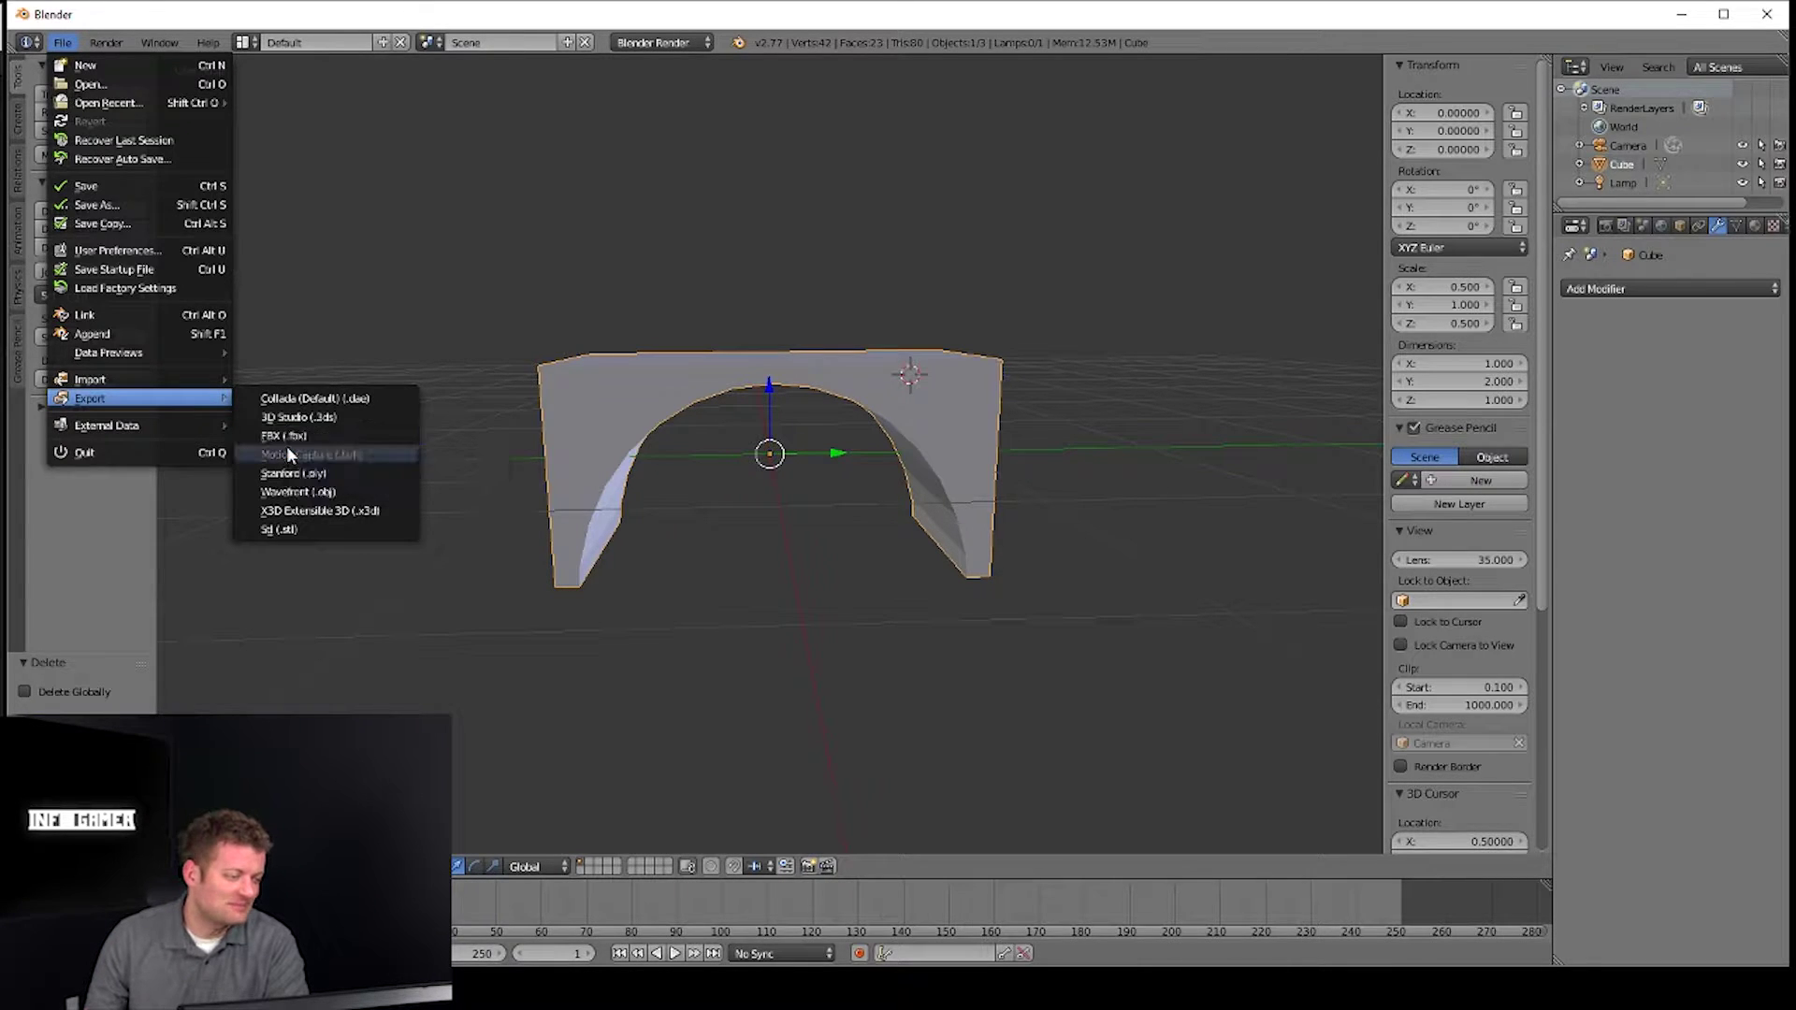
click(286, 439)
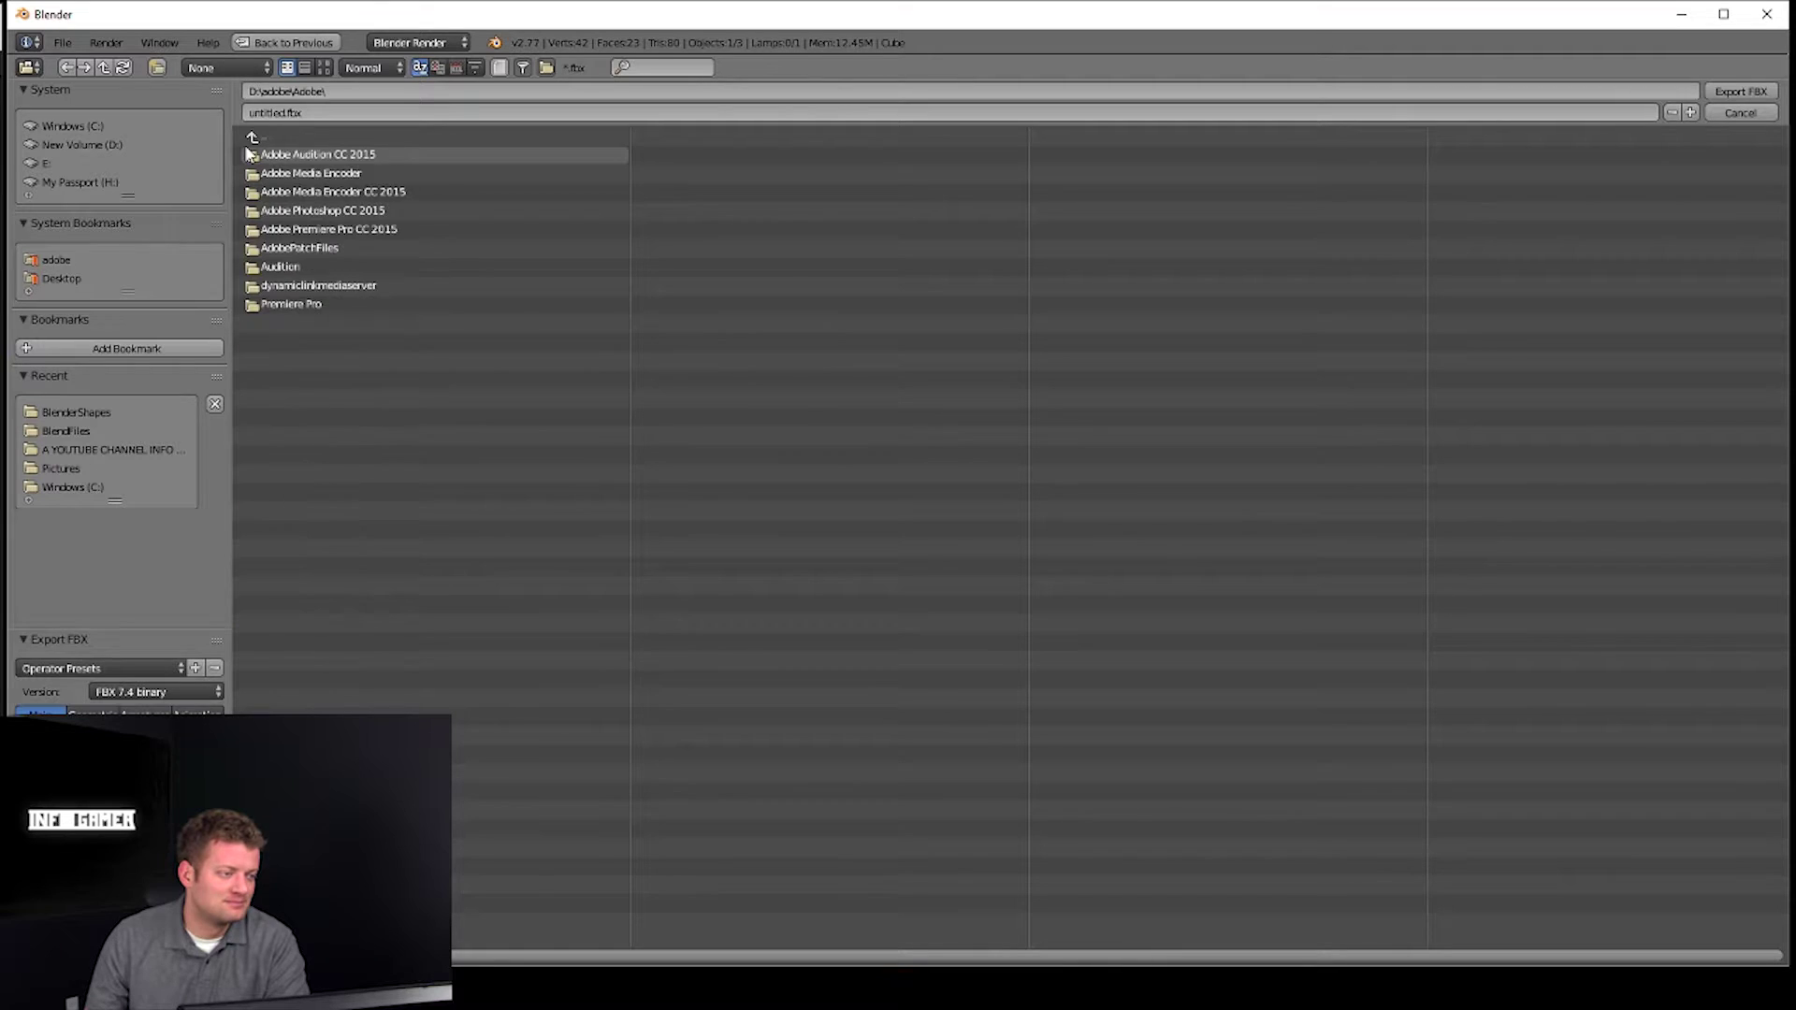
- Export the arch over tunnel1.fbx in D:\A YOUTUBE CHANNEL INFO GAMER\BlenderShapes
click(81, 145)
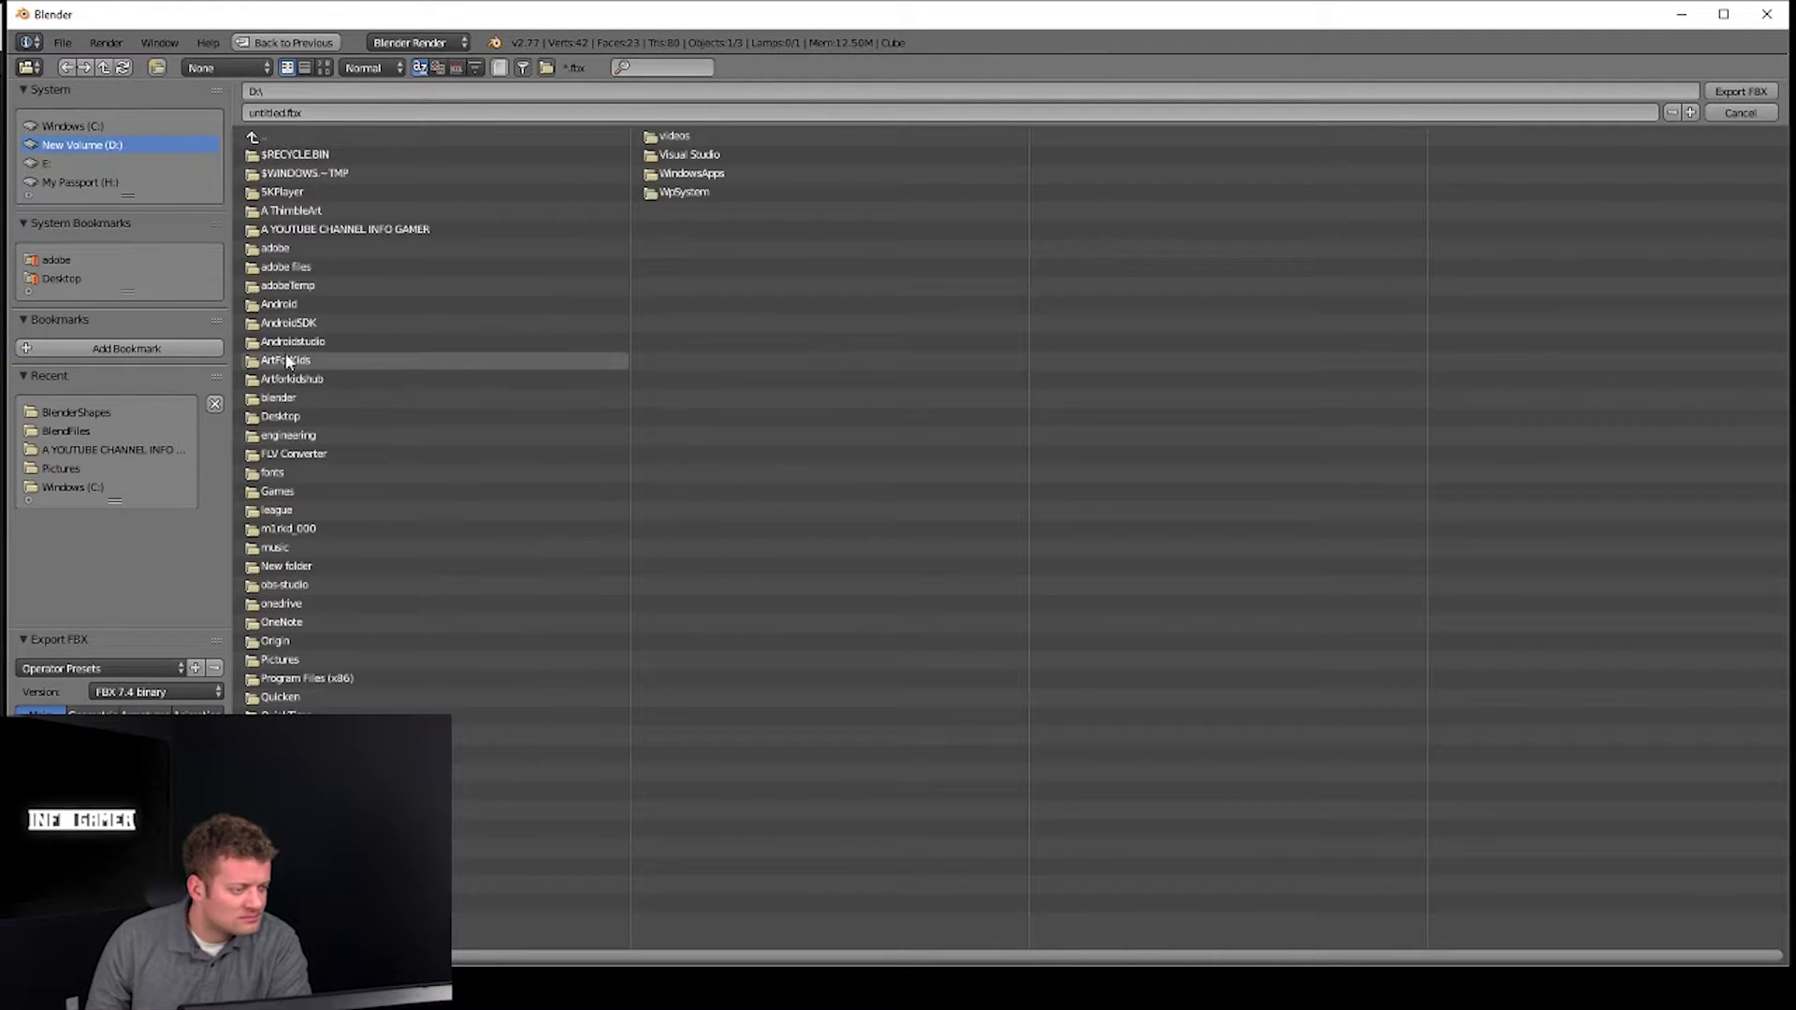
click(306, 228)
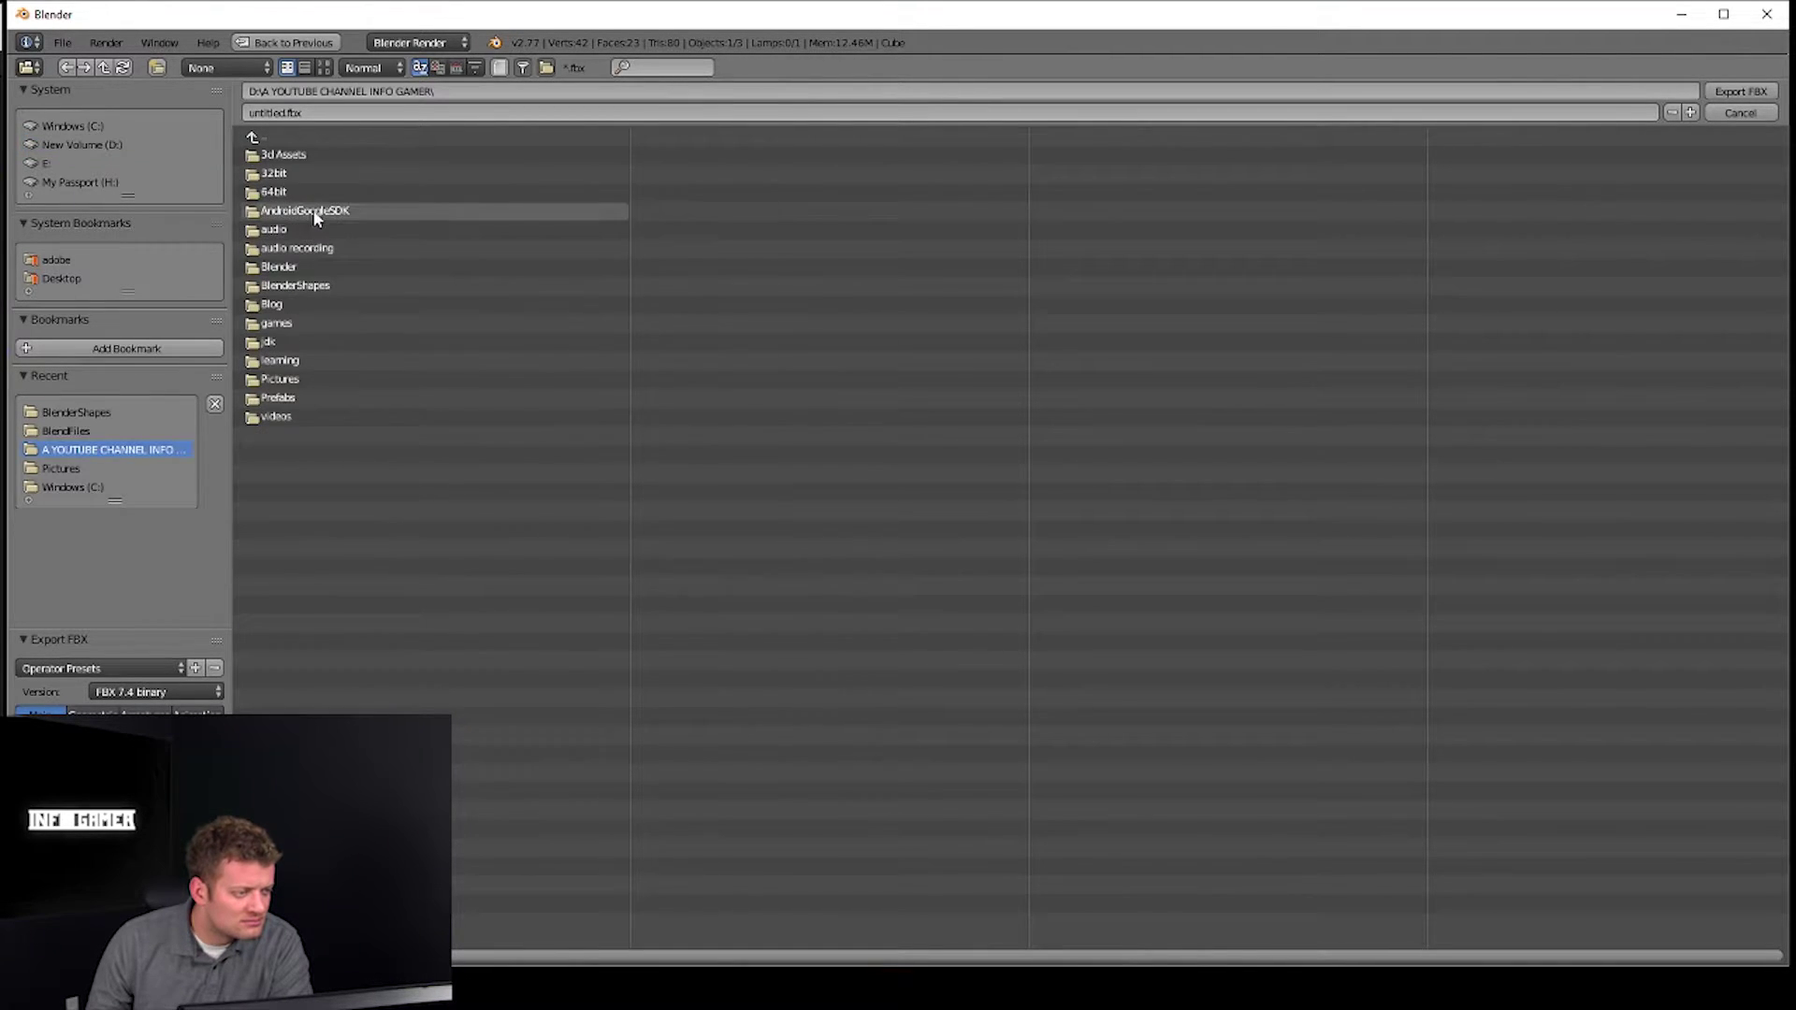
click(321, 283)
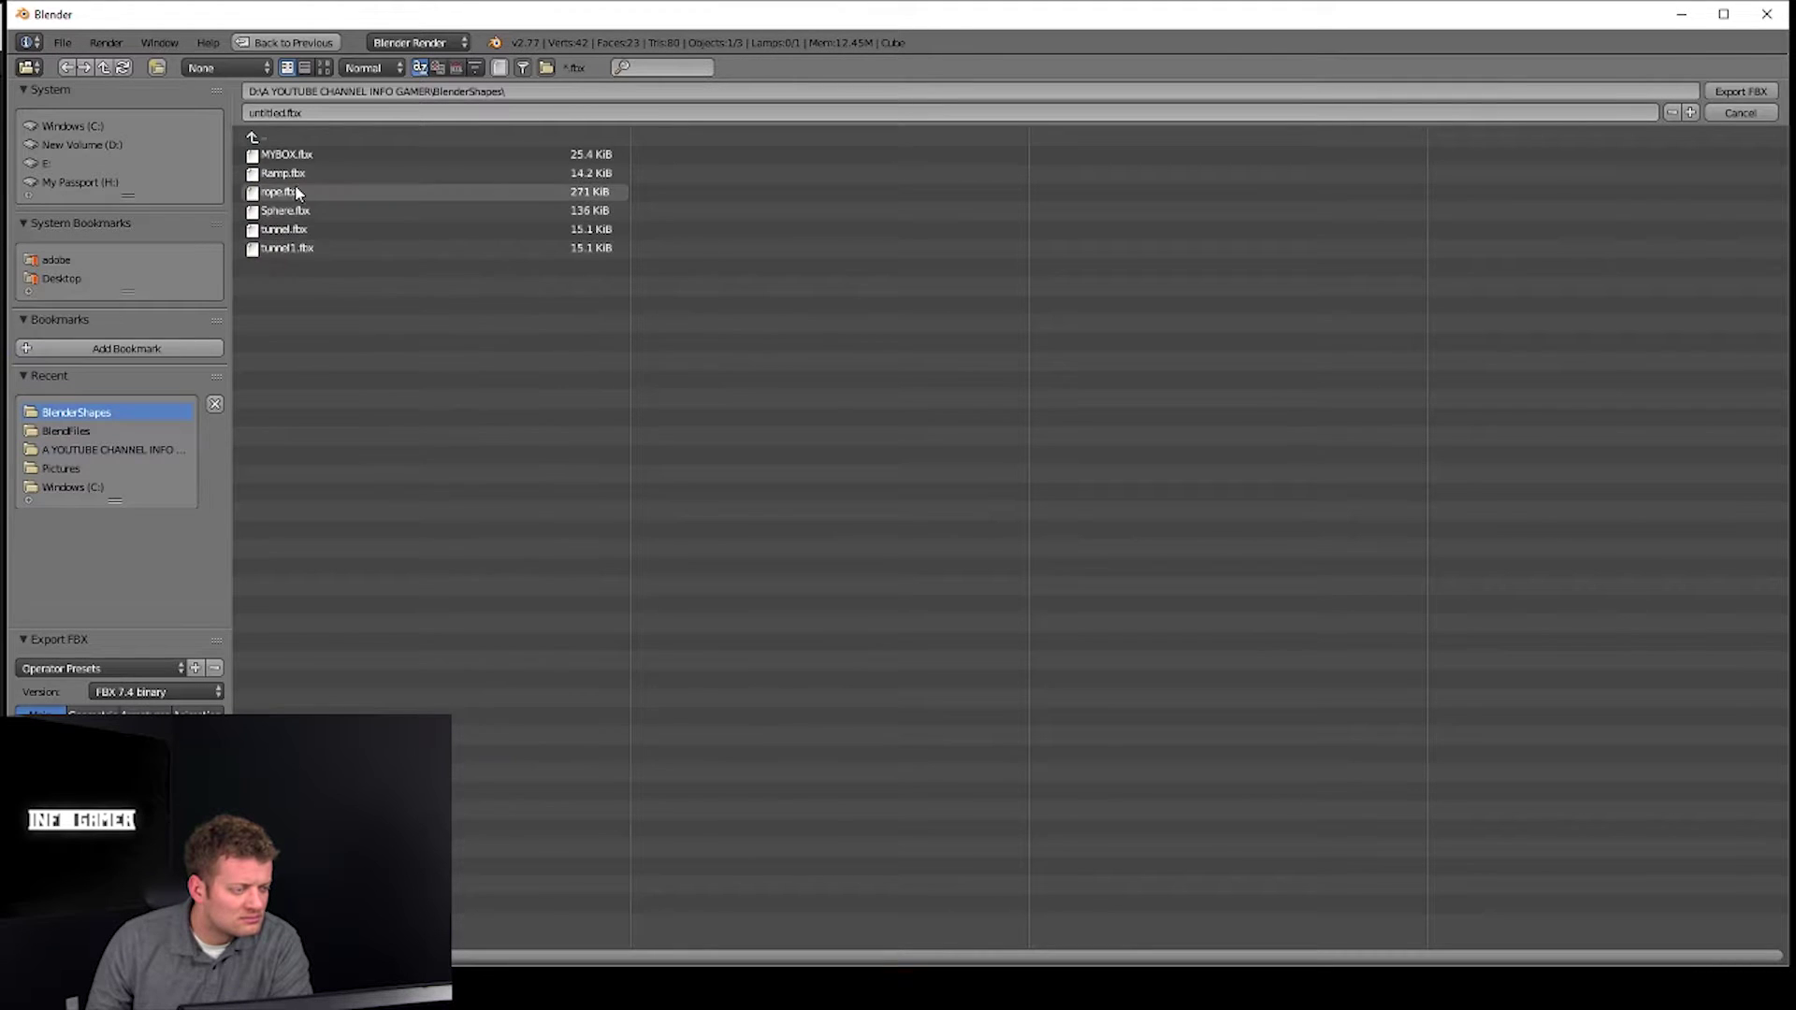
click(288, 247)
key(Return)
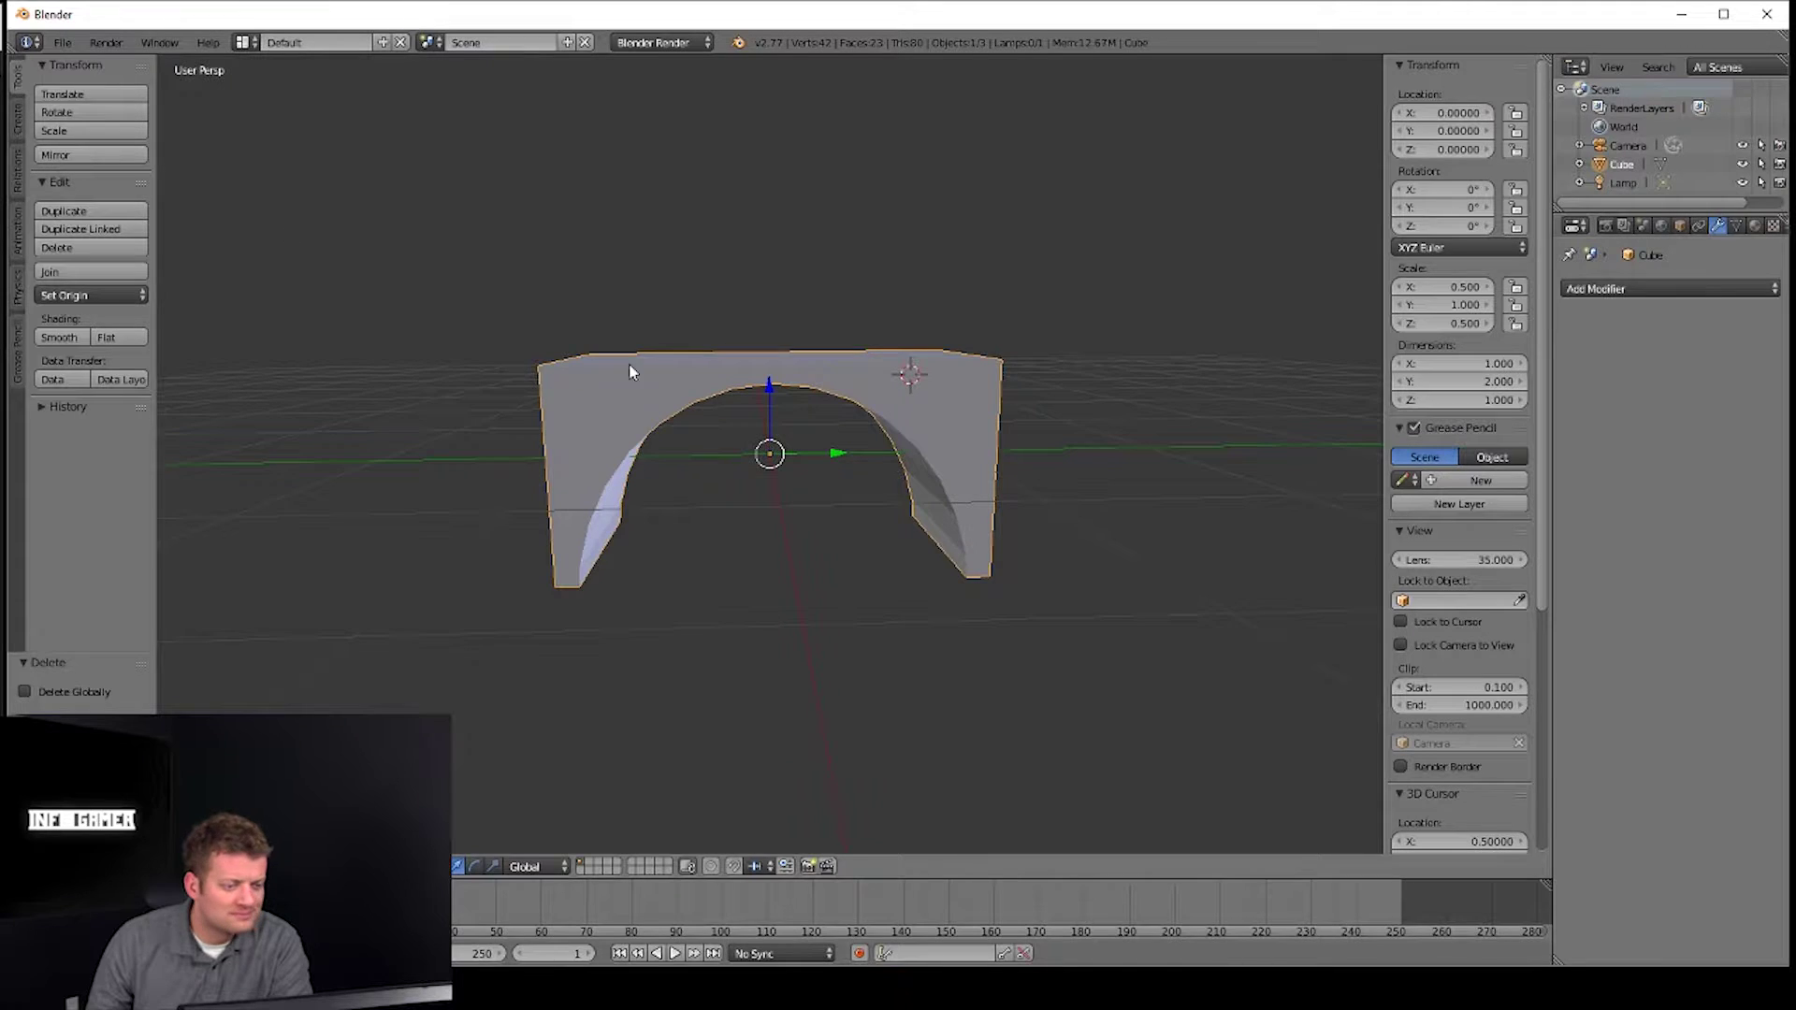
scroll(745, 429, up, 5)
mouse_move(735, 439)
middle_down()
mouse_move(713, 398)
mouse_move(741, 450)
mouse_move(781, 448)
middle_up()
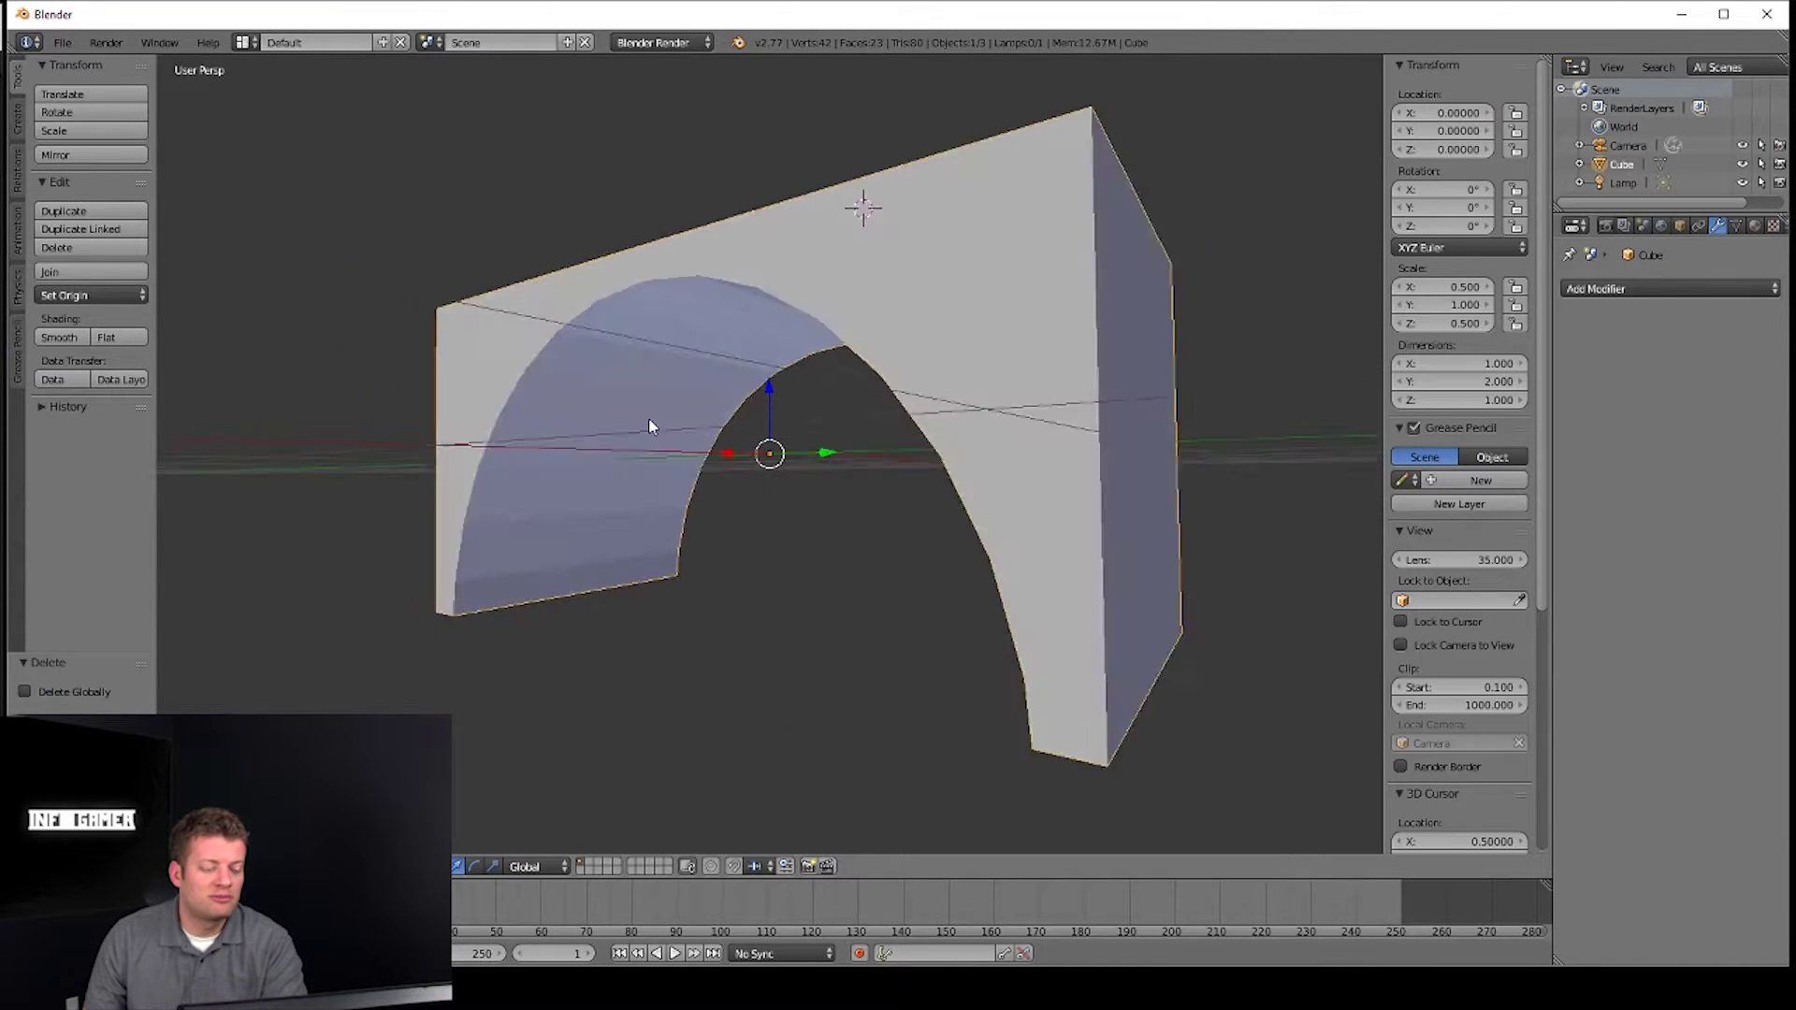
scroll(782, 449, down, 4)
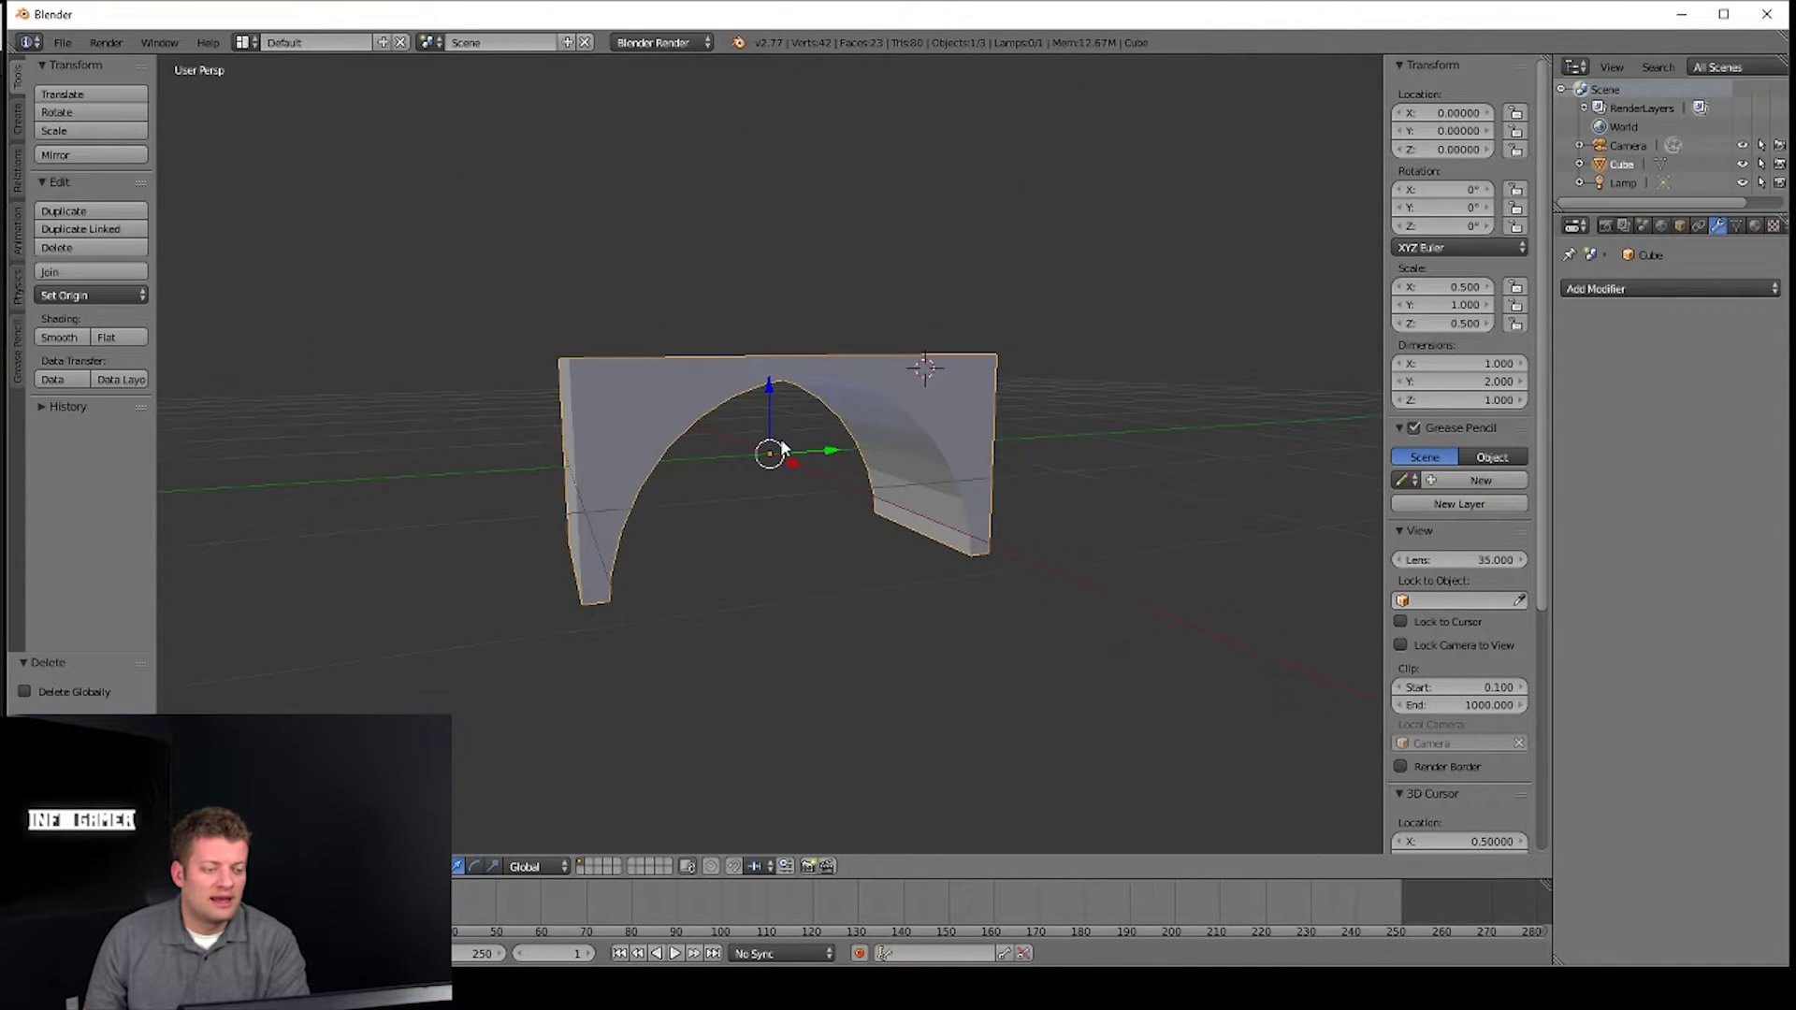
mouse_move(783, 450)
middle_down()
mouse_move(739, 533)
mouse_move(758, 538)
middle_up()
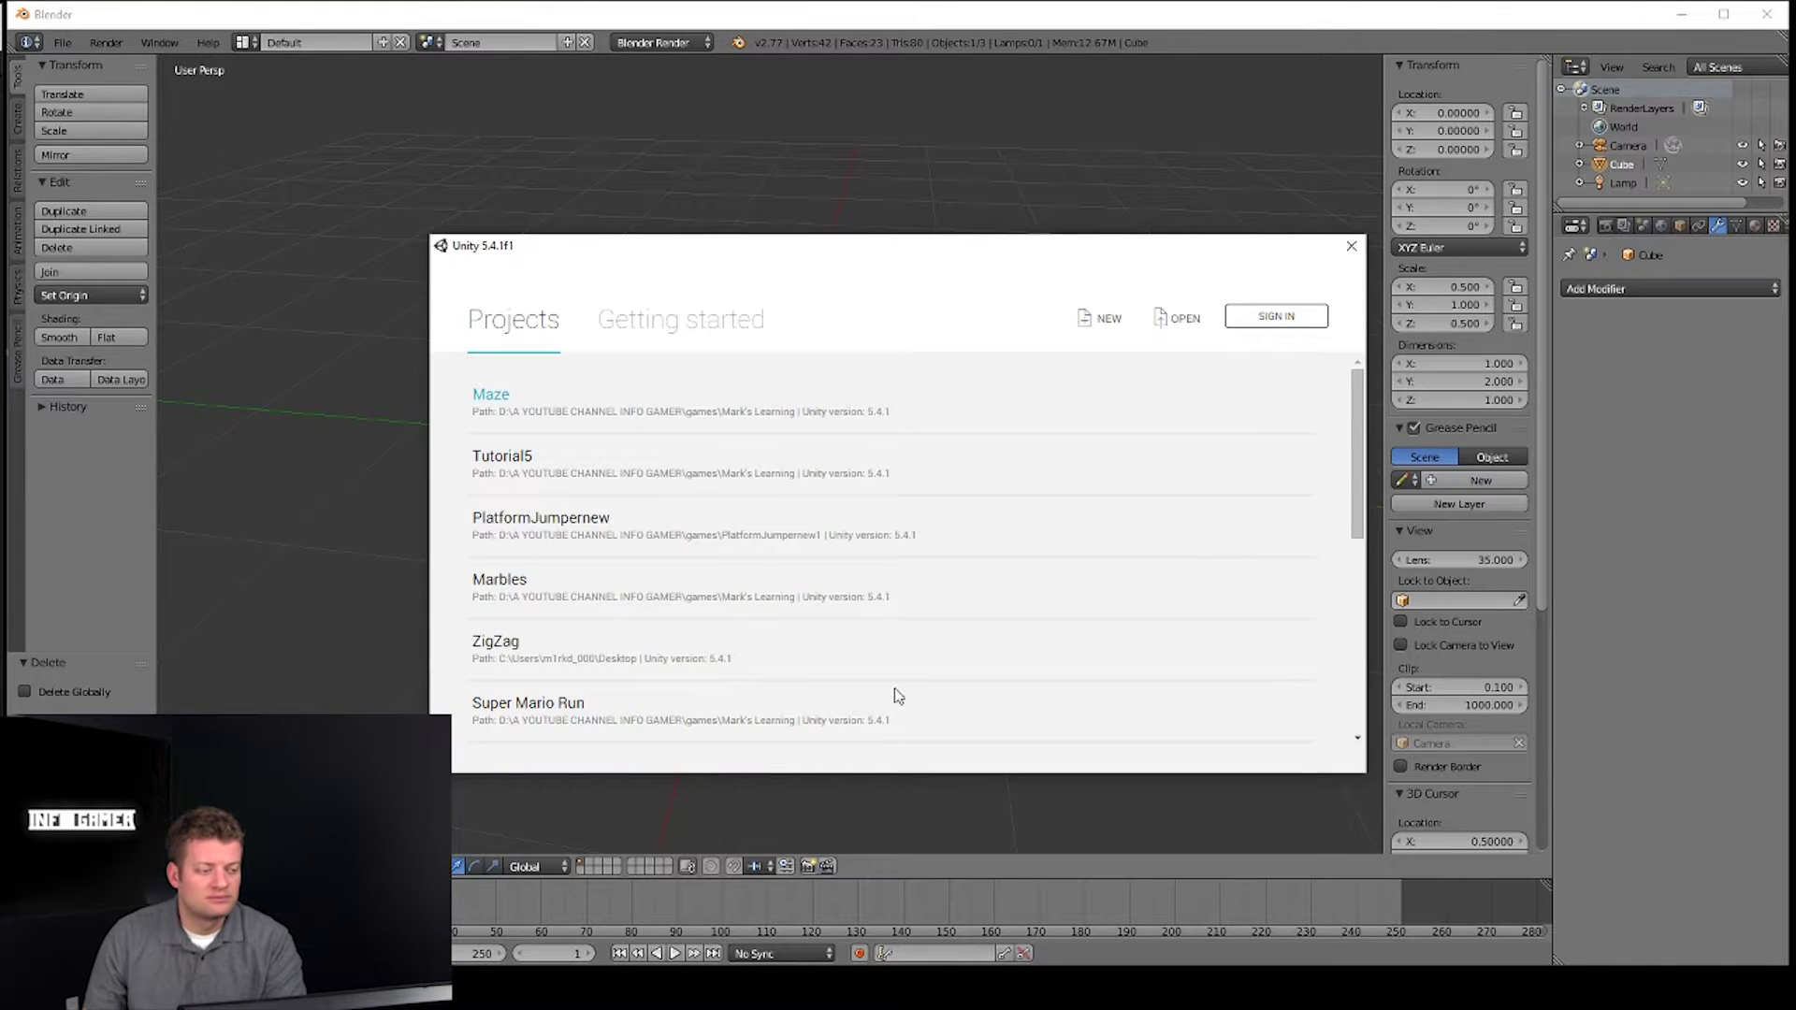
- Open the Maze project and delete the yellow tunnel and Ramp (3)
click(541, 403)
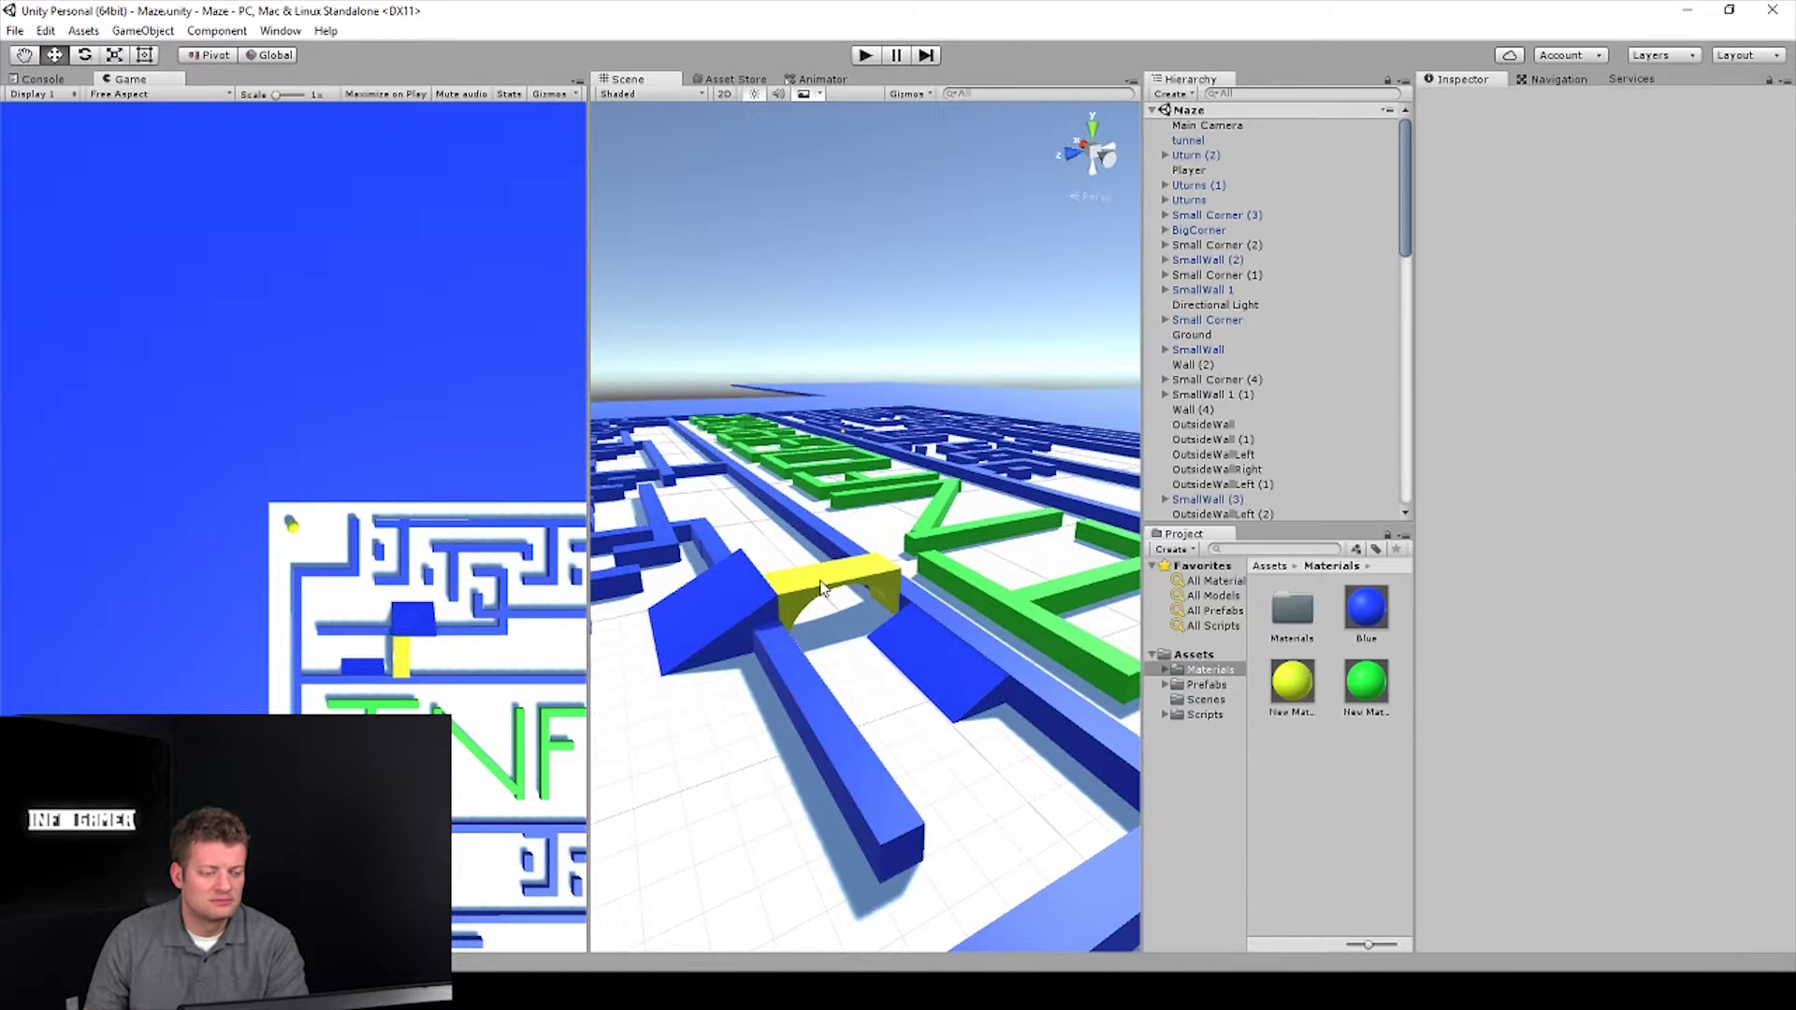
click(822, 588)
key(Delete)
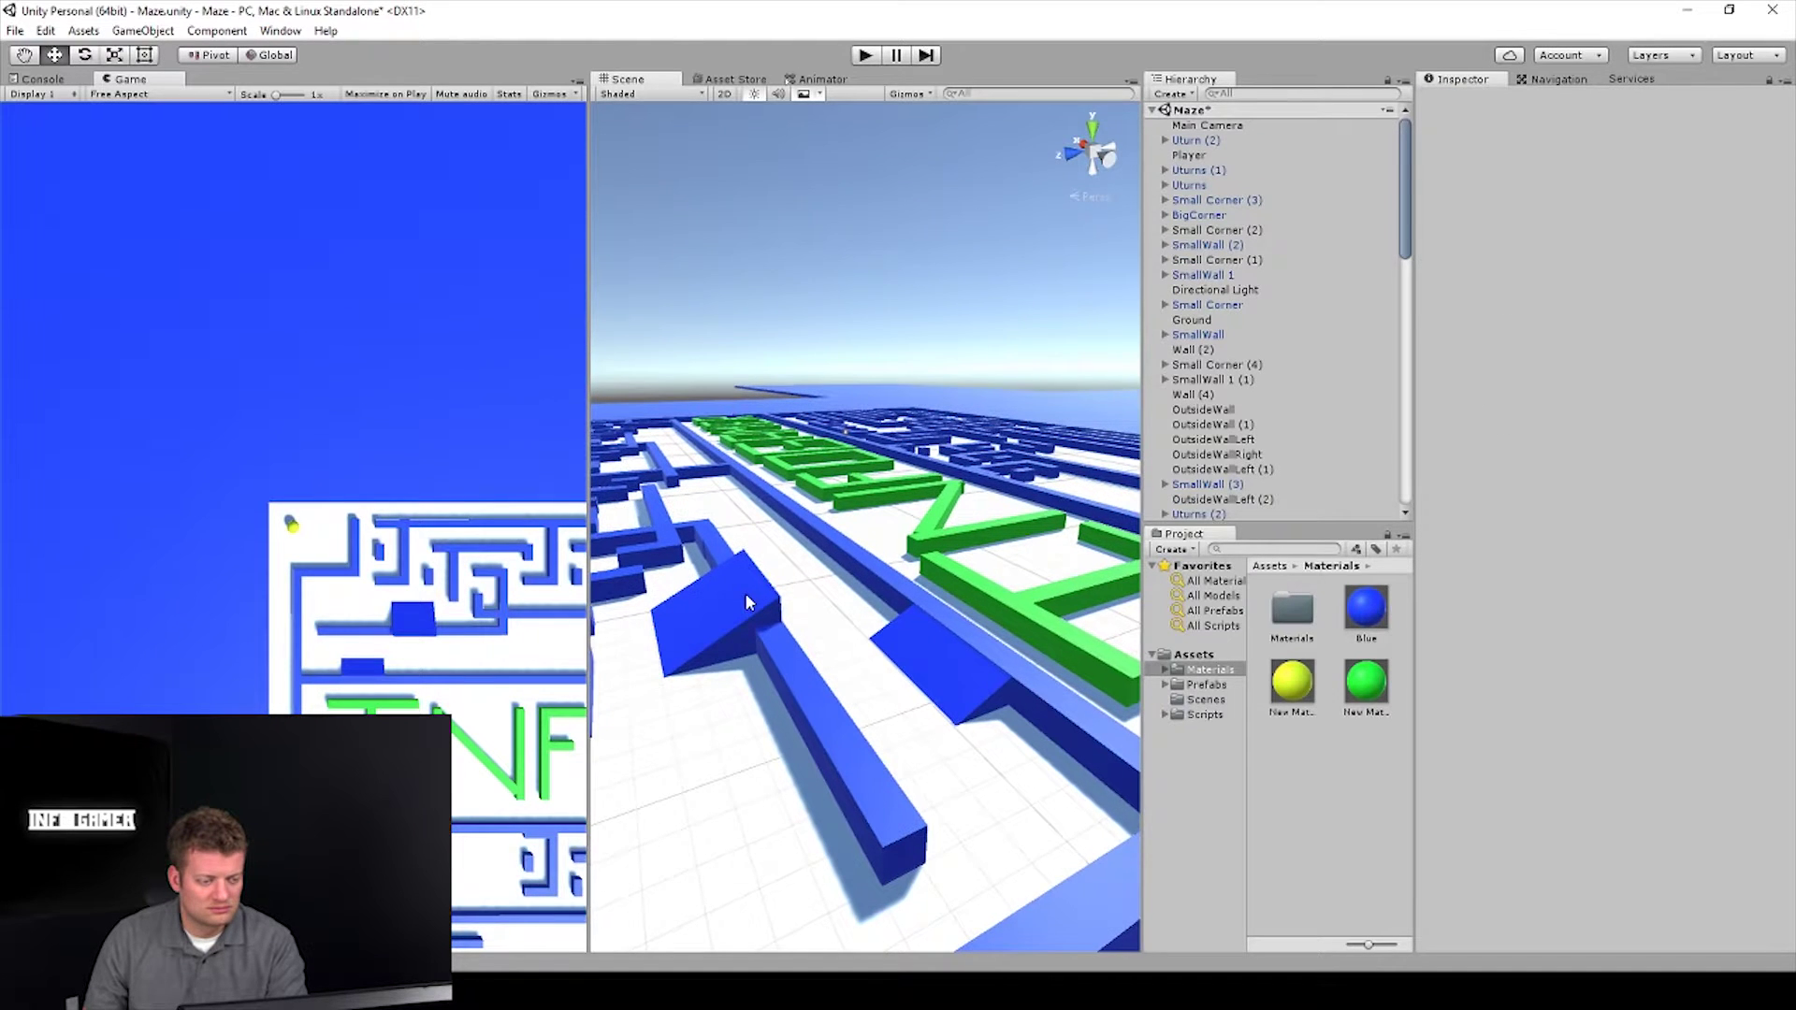
click(731, 620)
key(Delete)
- Duplicate Ramp (2) and slide the copy further along the wall
click(942, 638)
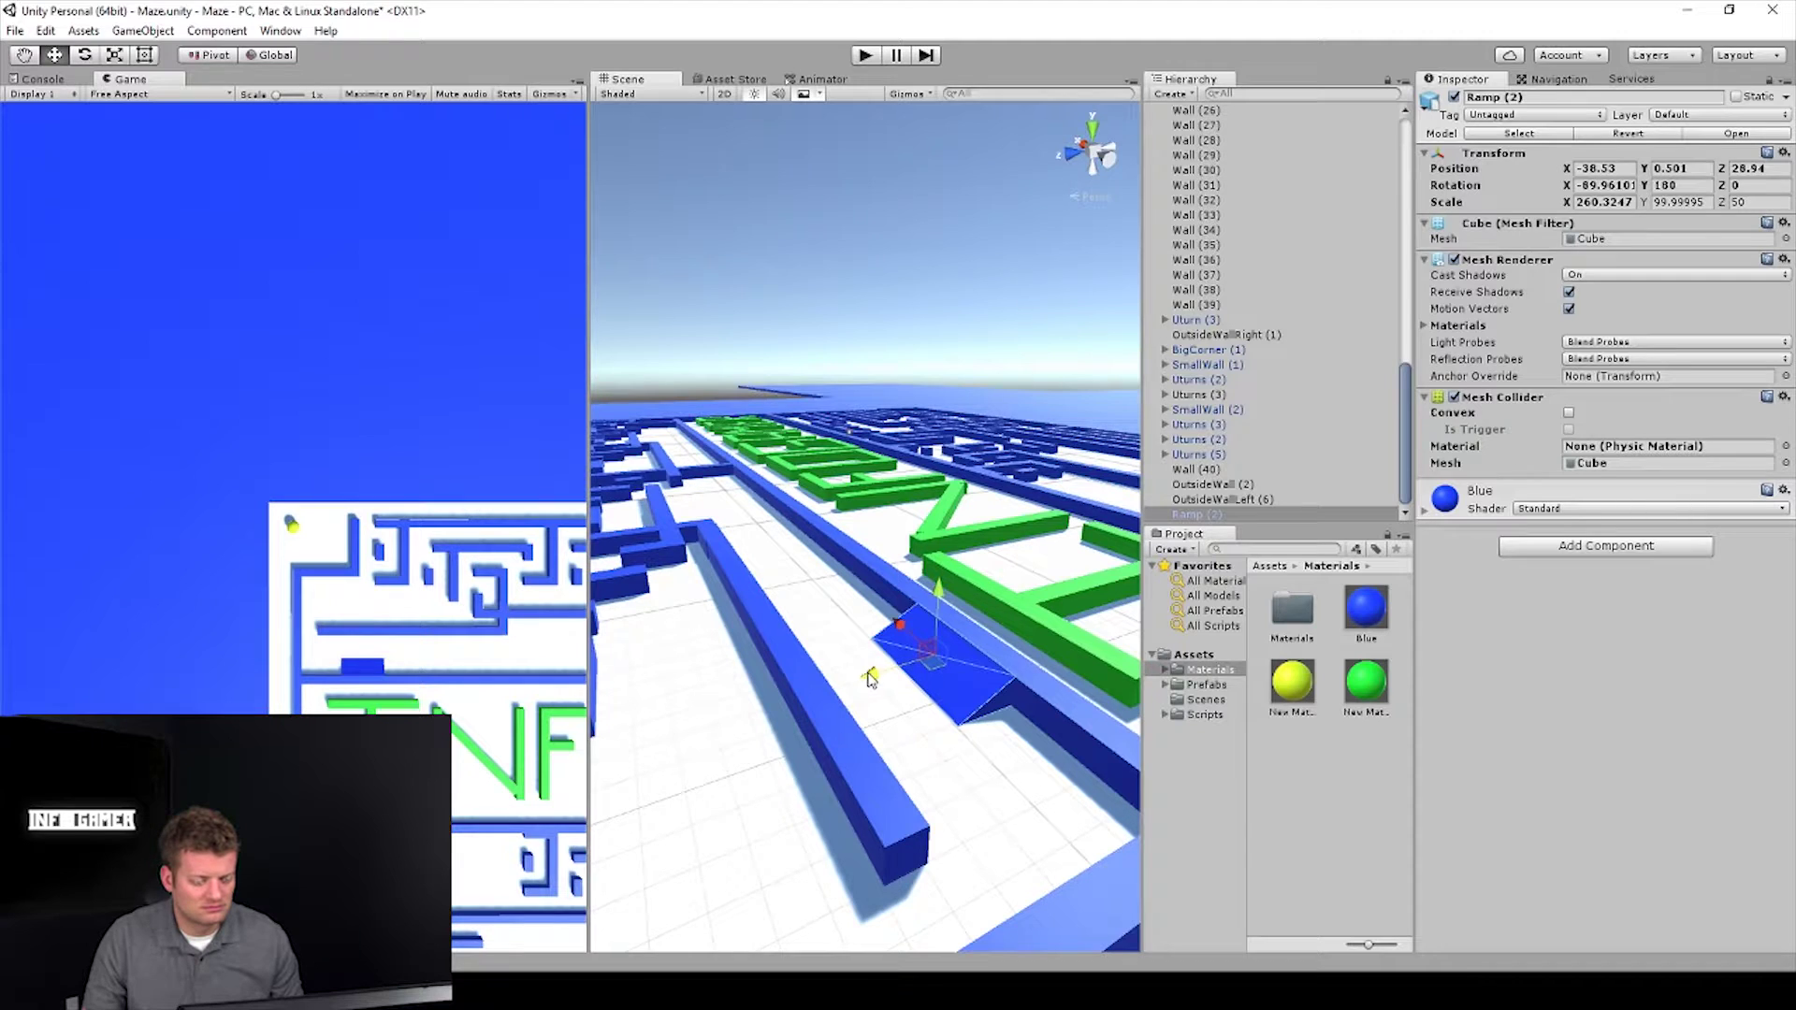
key(ctrl+z)
drag(868, 680, 737, 719)
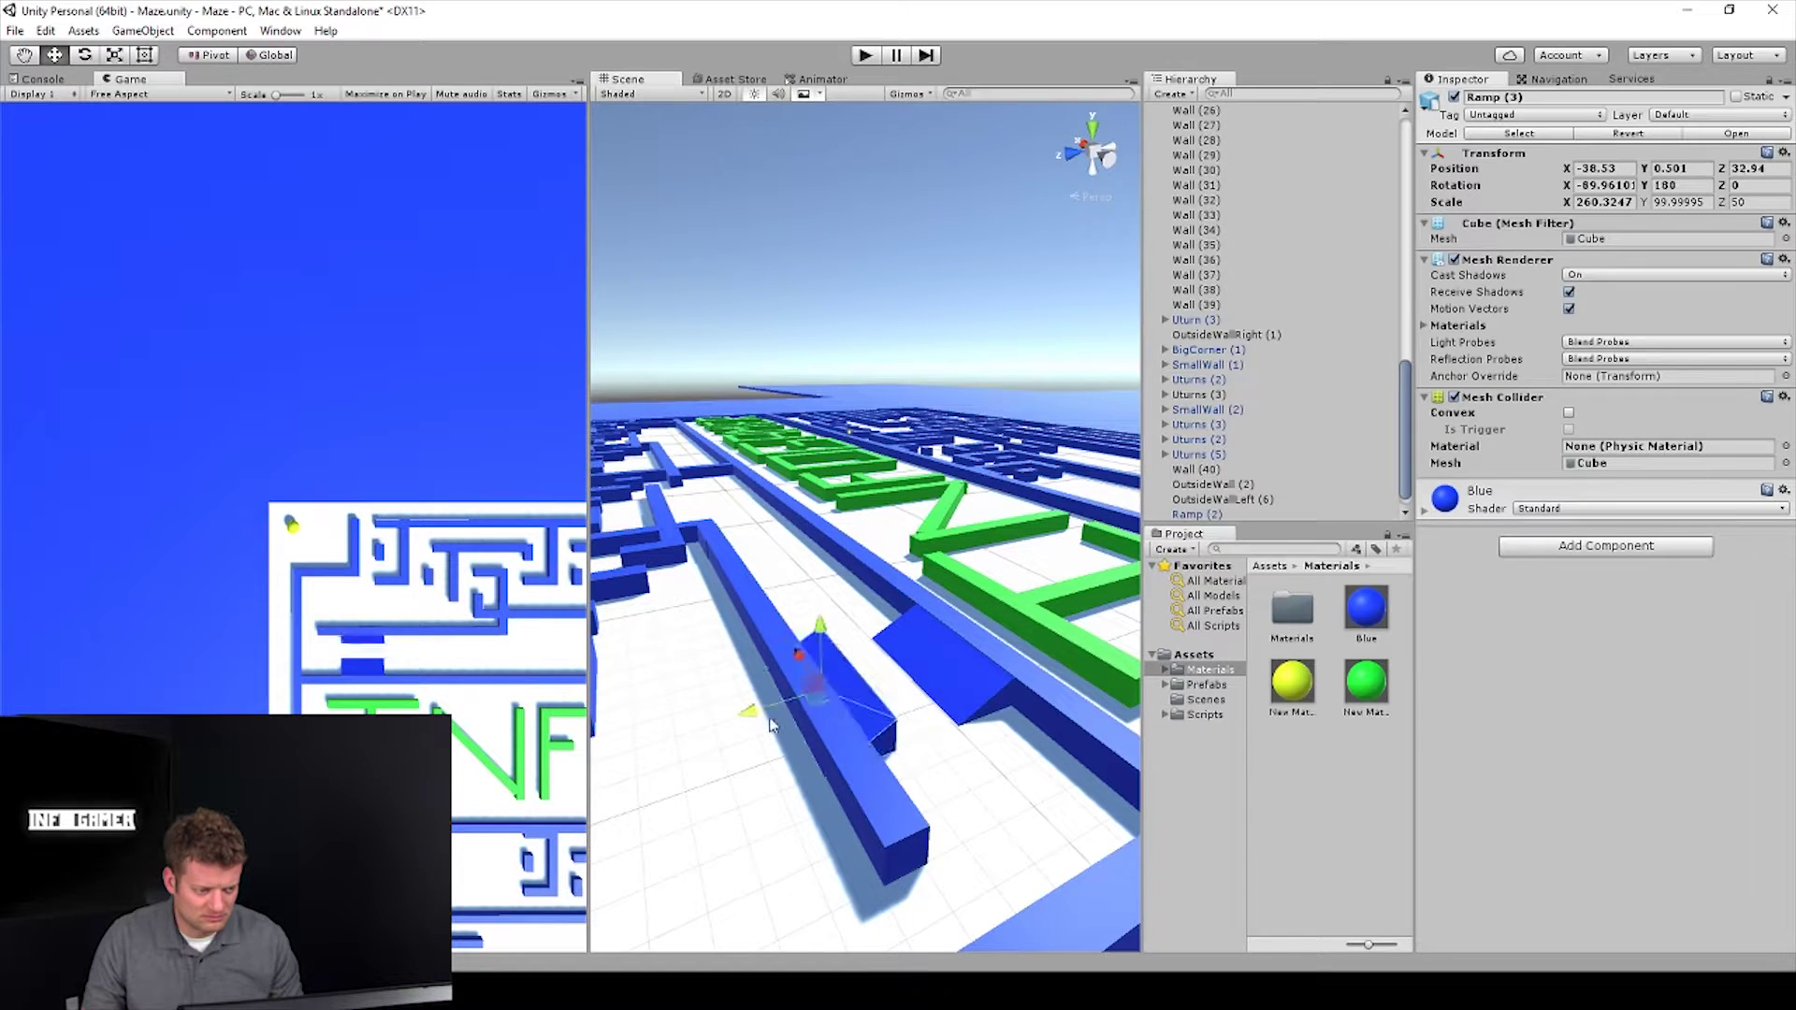
scroll(1024, 670, up, 2)
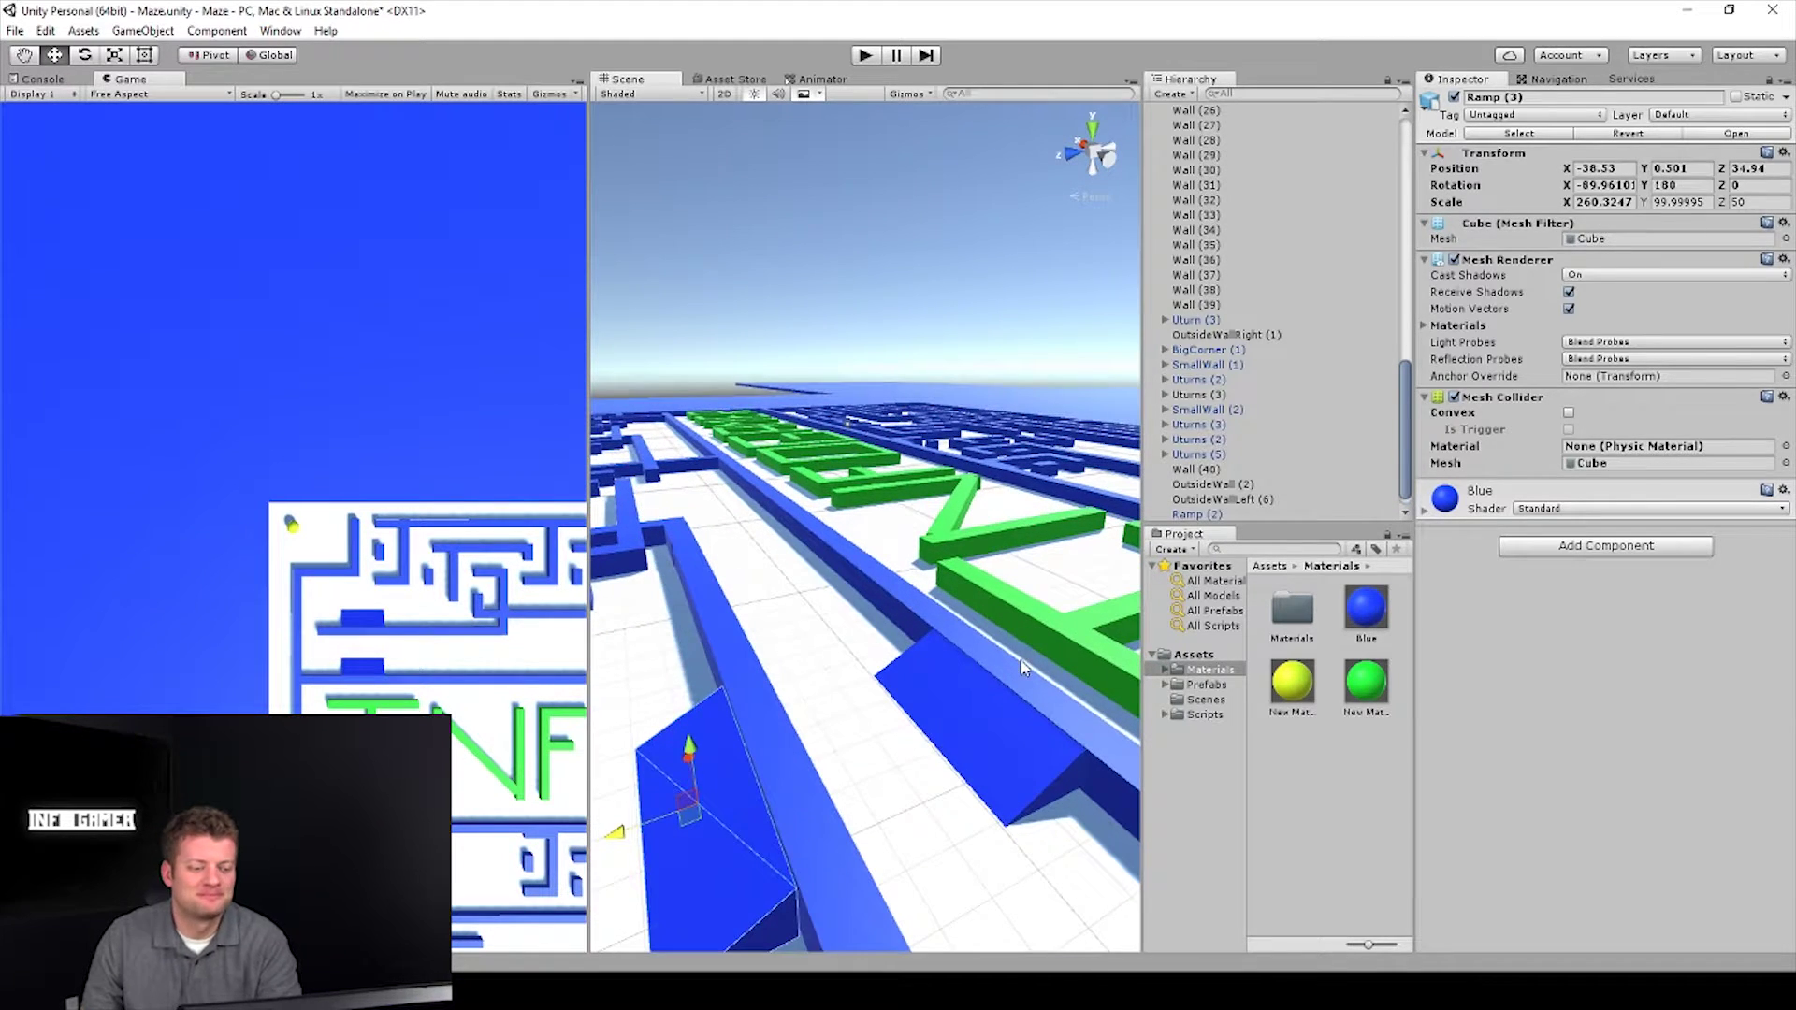
click(830, 633)
scroll(829, 639, down, 3)
scroll(830, 642, down, 3)
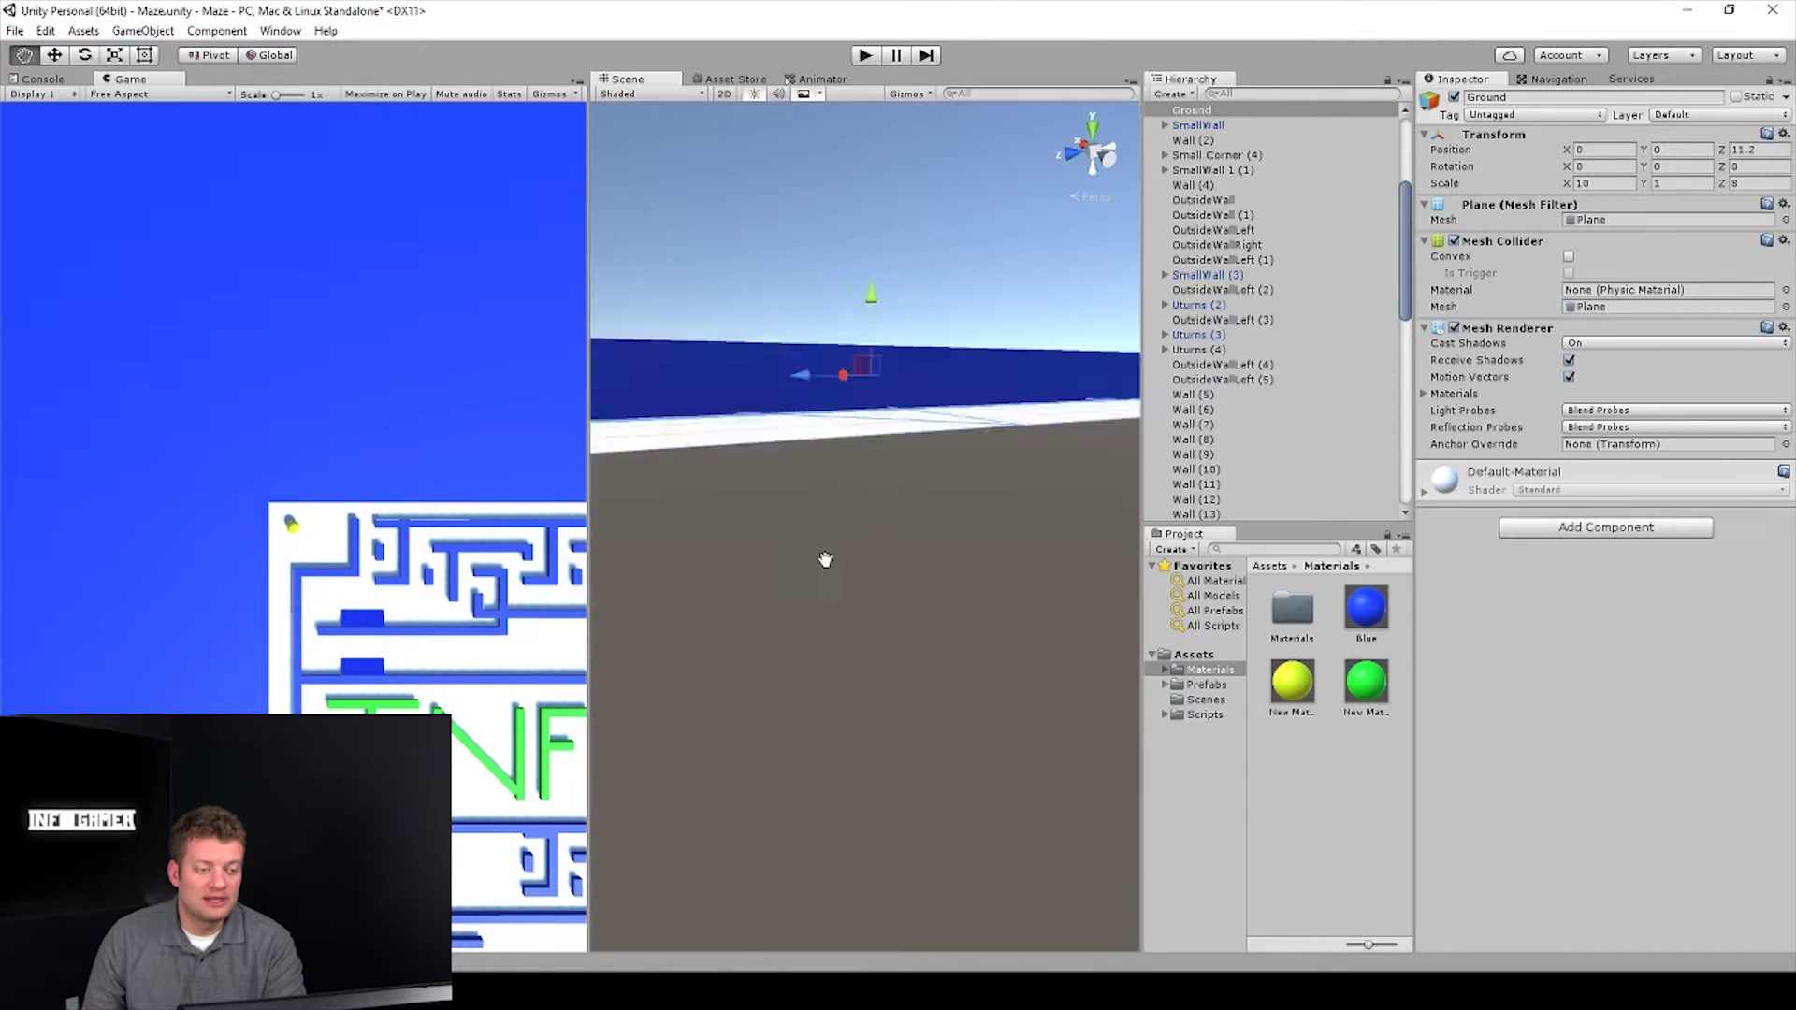
scroll(815, 601, up, 3)
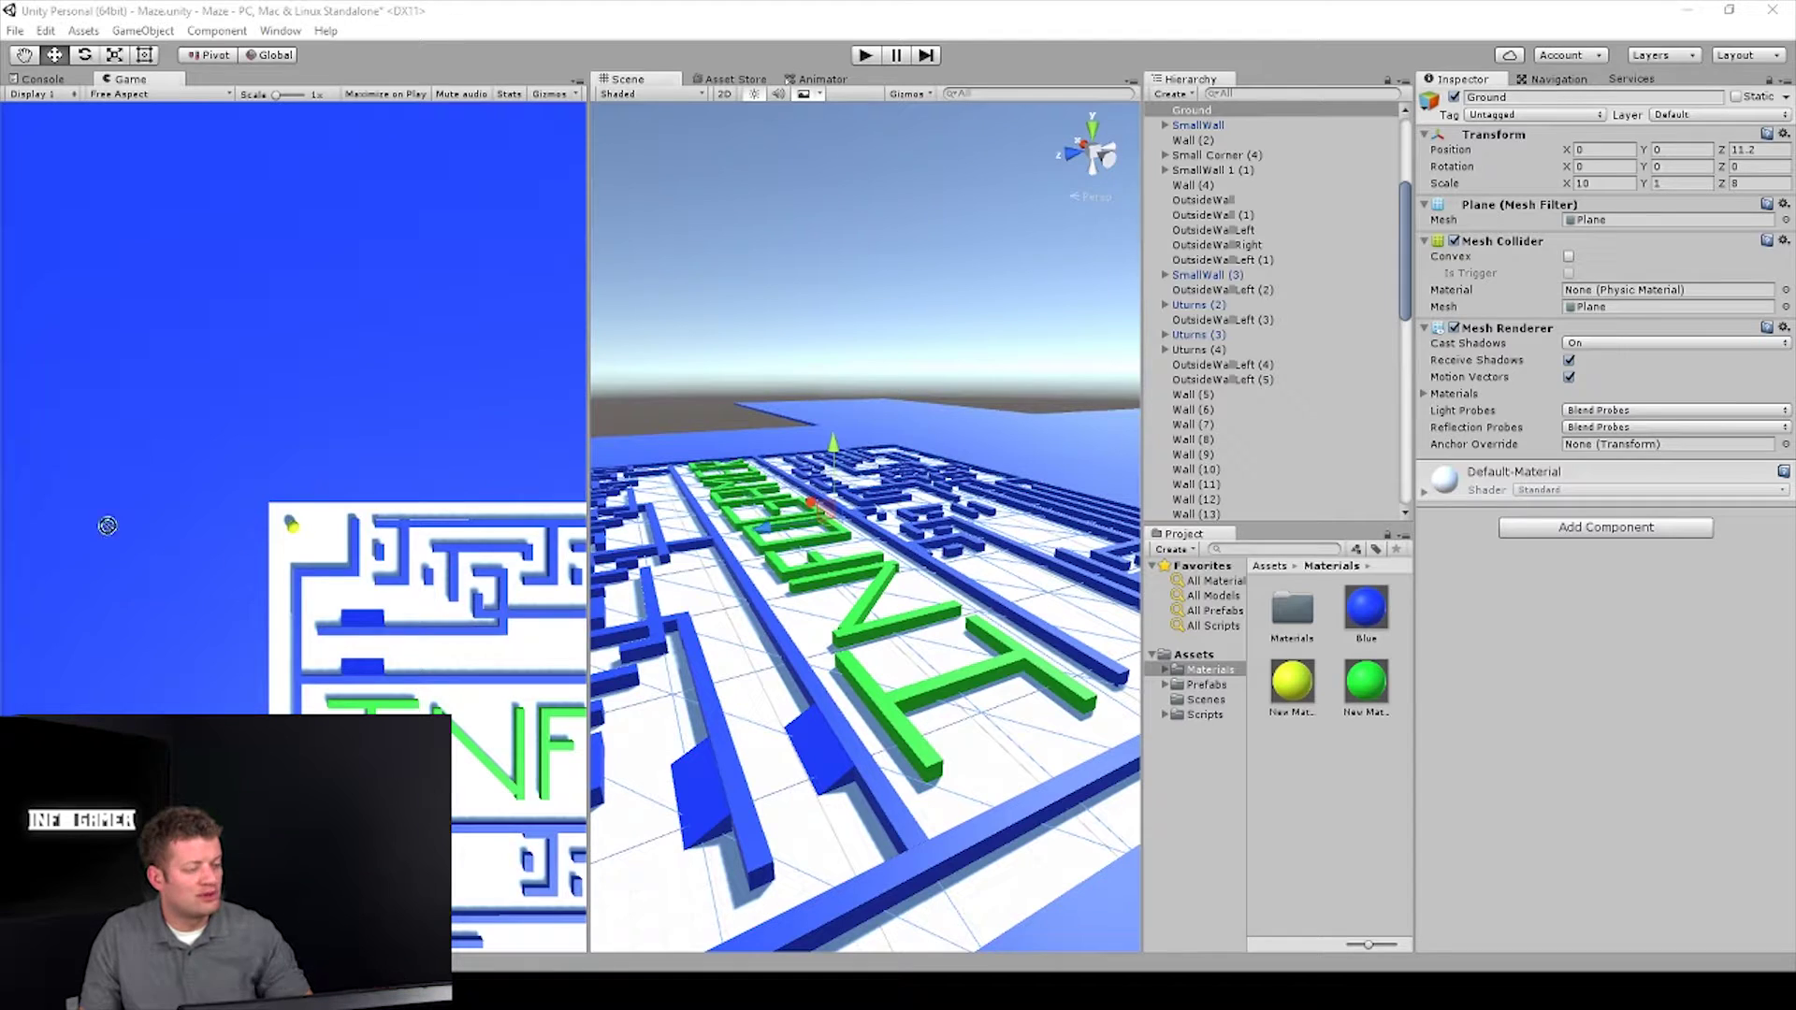
- Import the exported tunnel.fbx into the project and place it in the Prefabs folder
drag(1288, 683, 1308, 755)
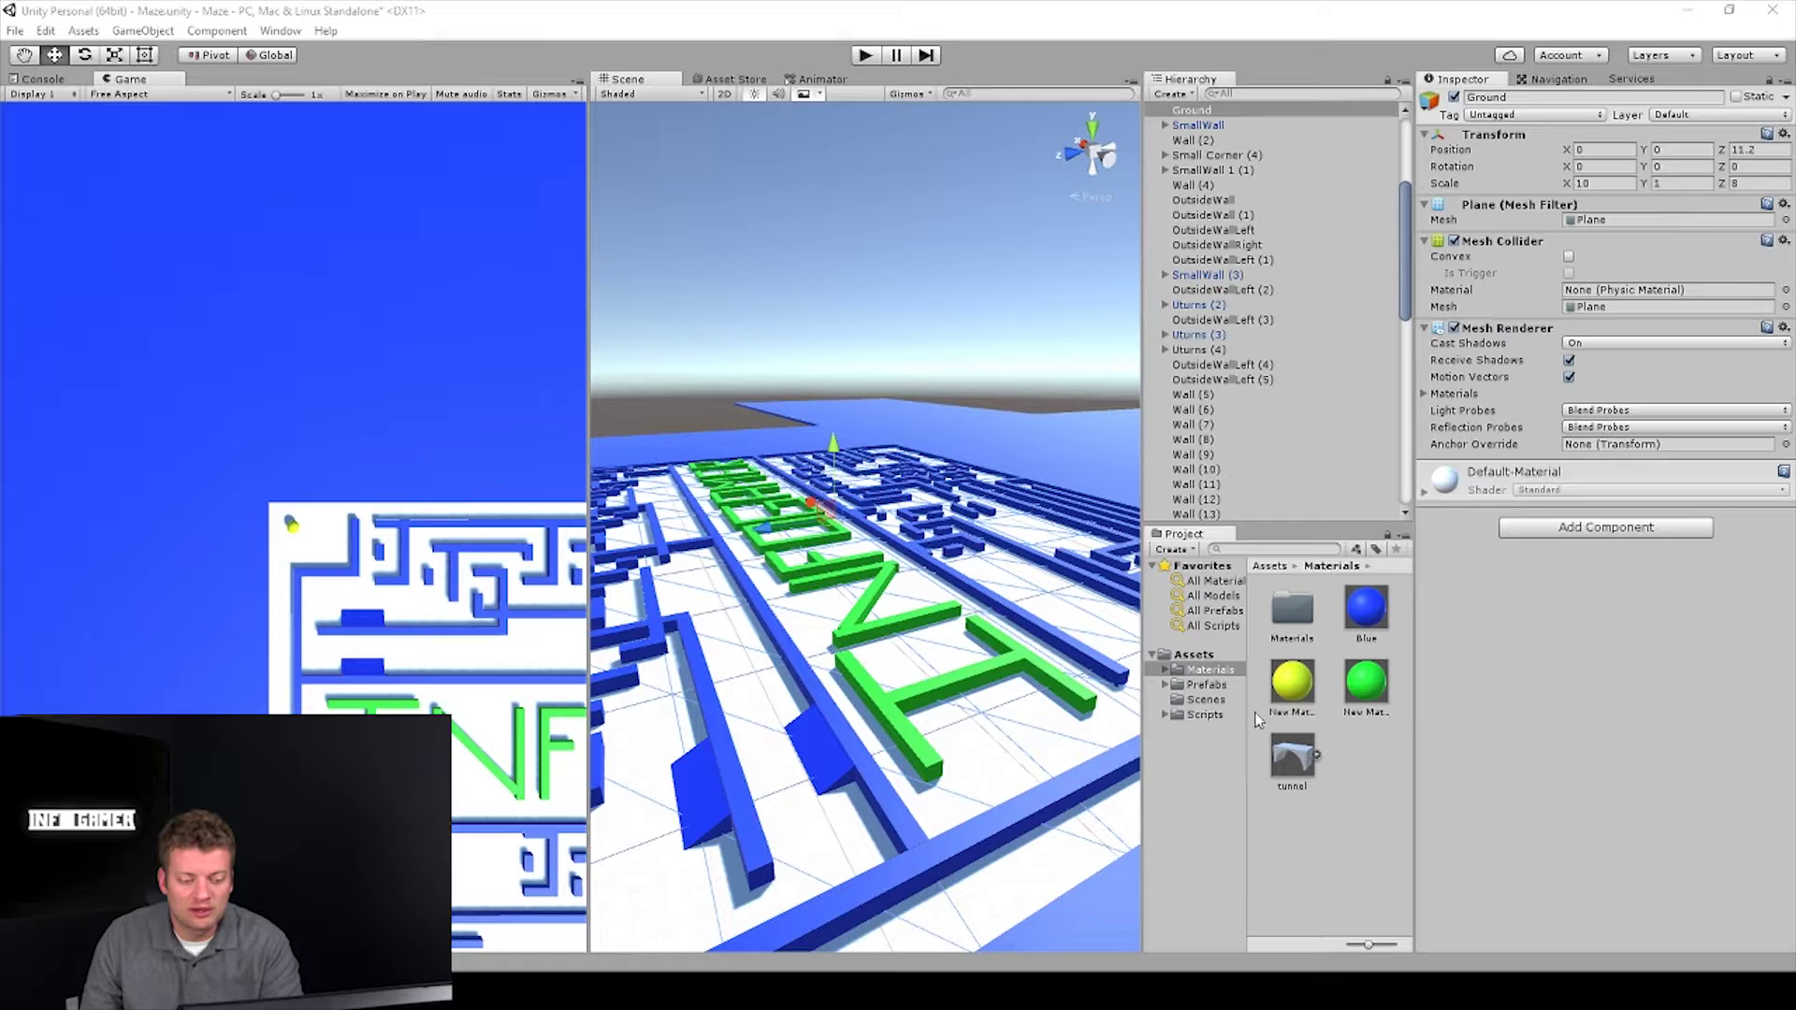
drag(1294, 759, 1232, 706)
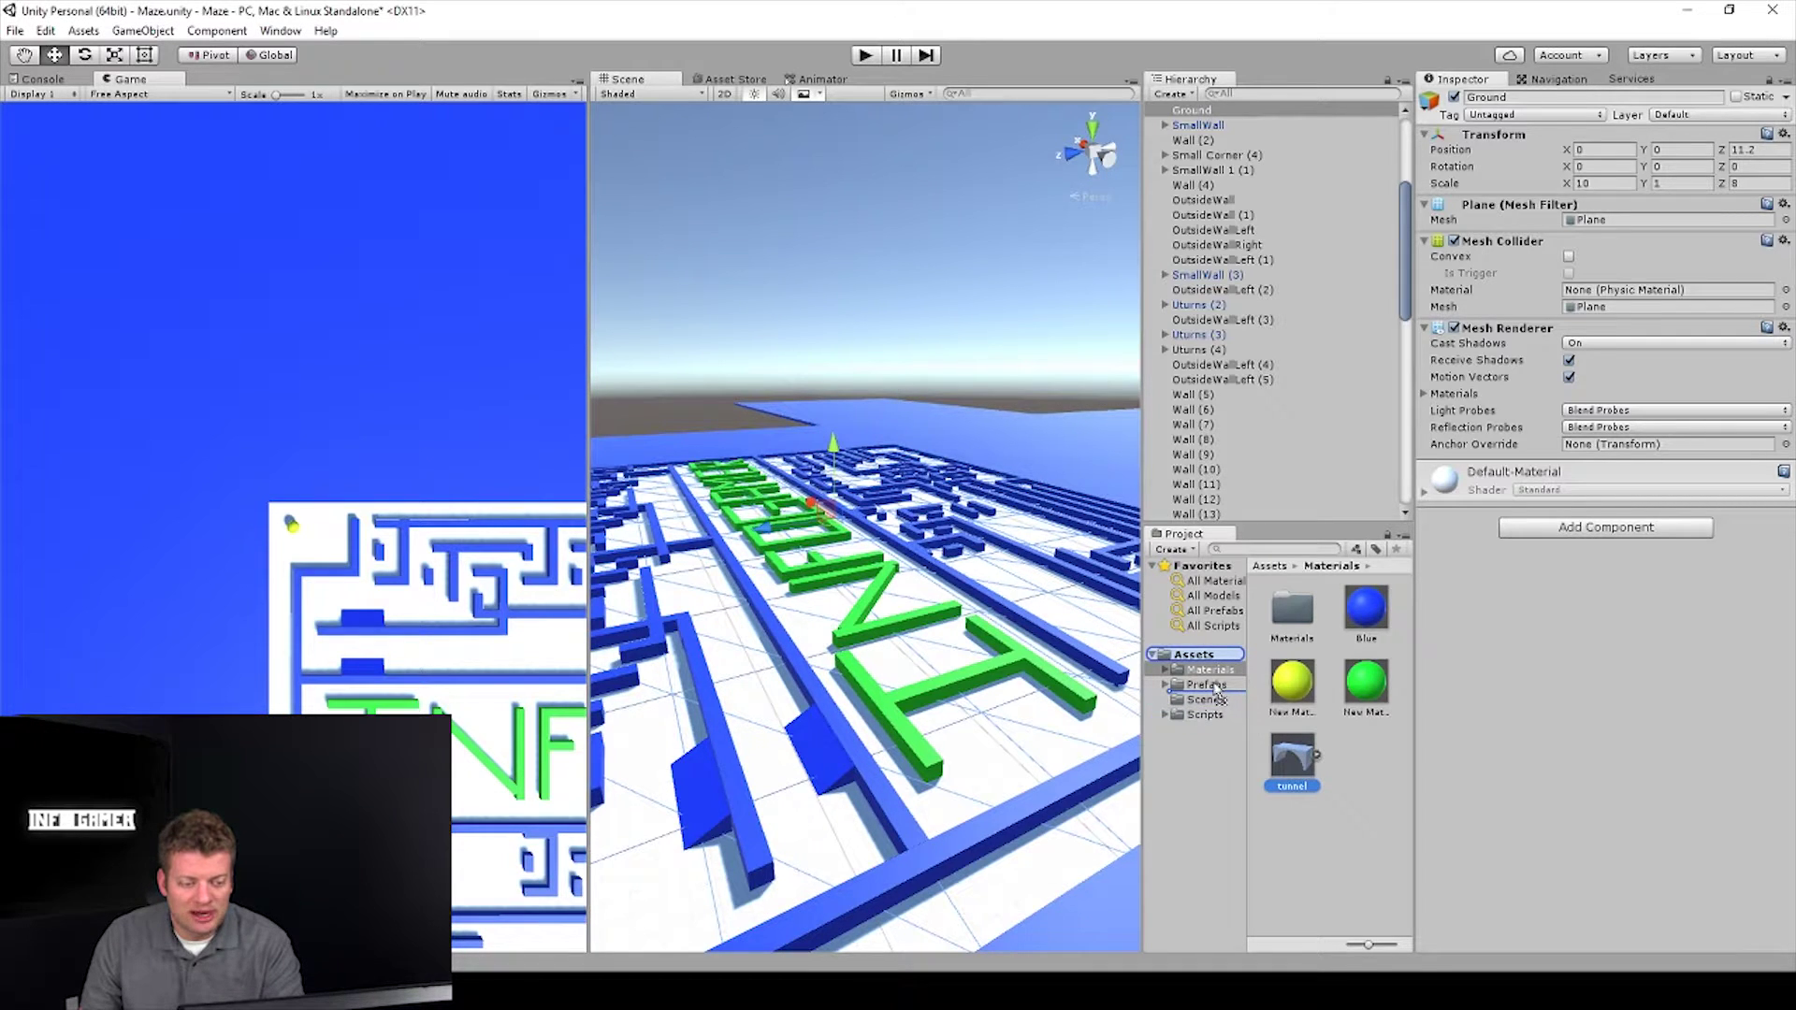
drag(1219, 694, 1220, 690)
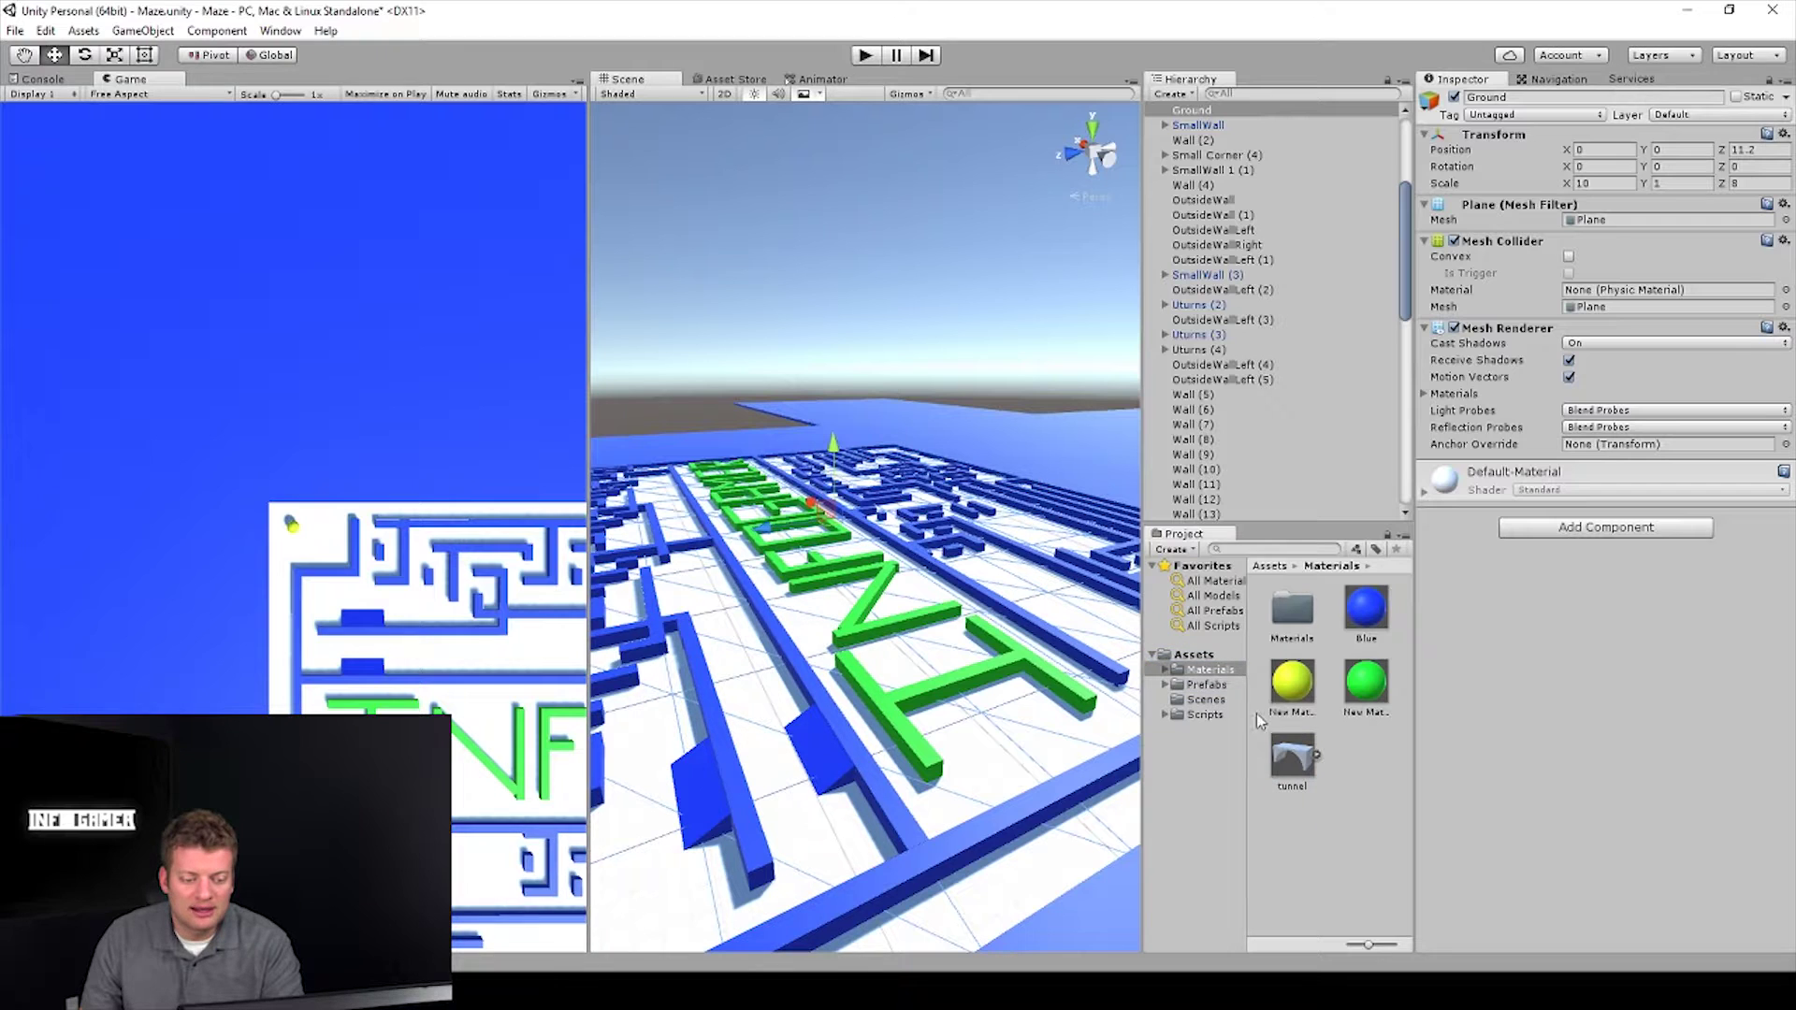
- Delete the stray tunnel.fbx copy from Materials and select the tunnel model in Prefabs
click(1293, 763)
key(Delete)
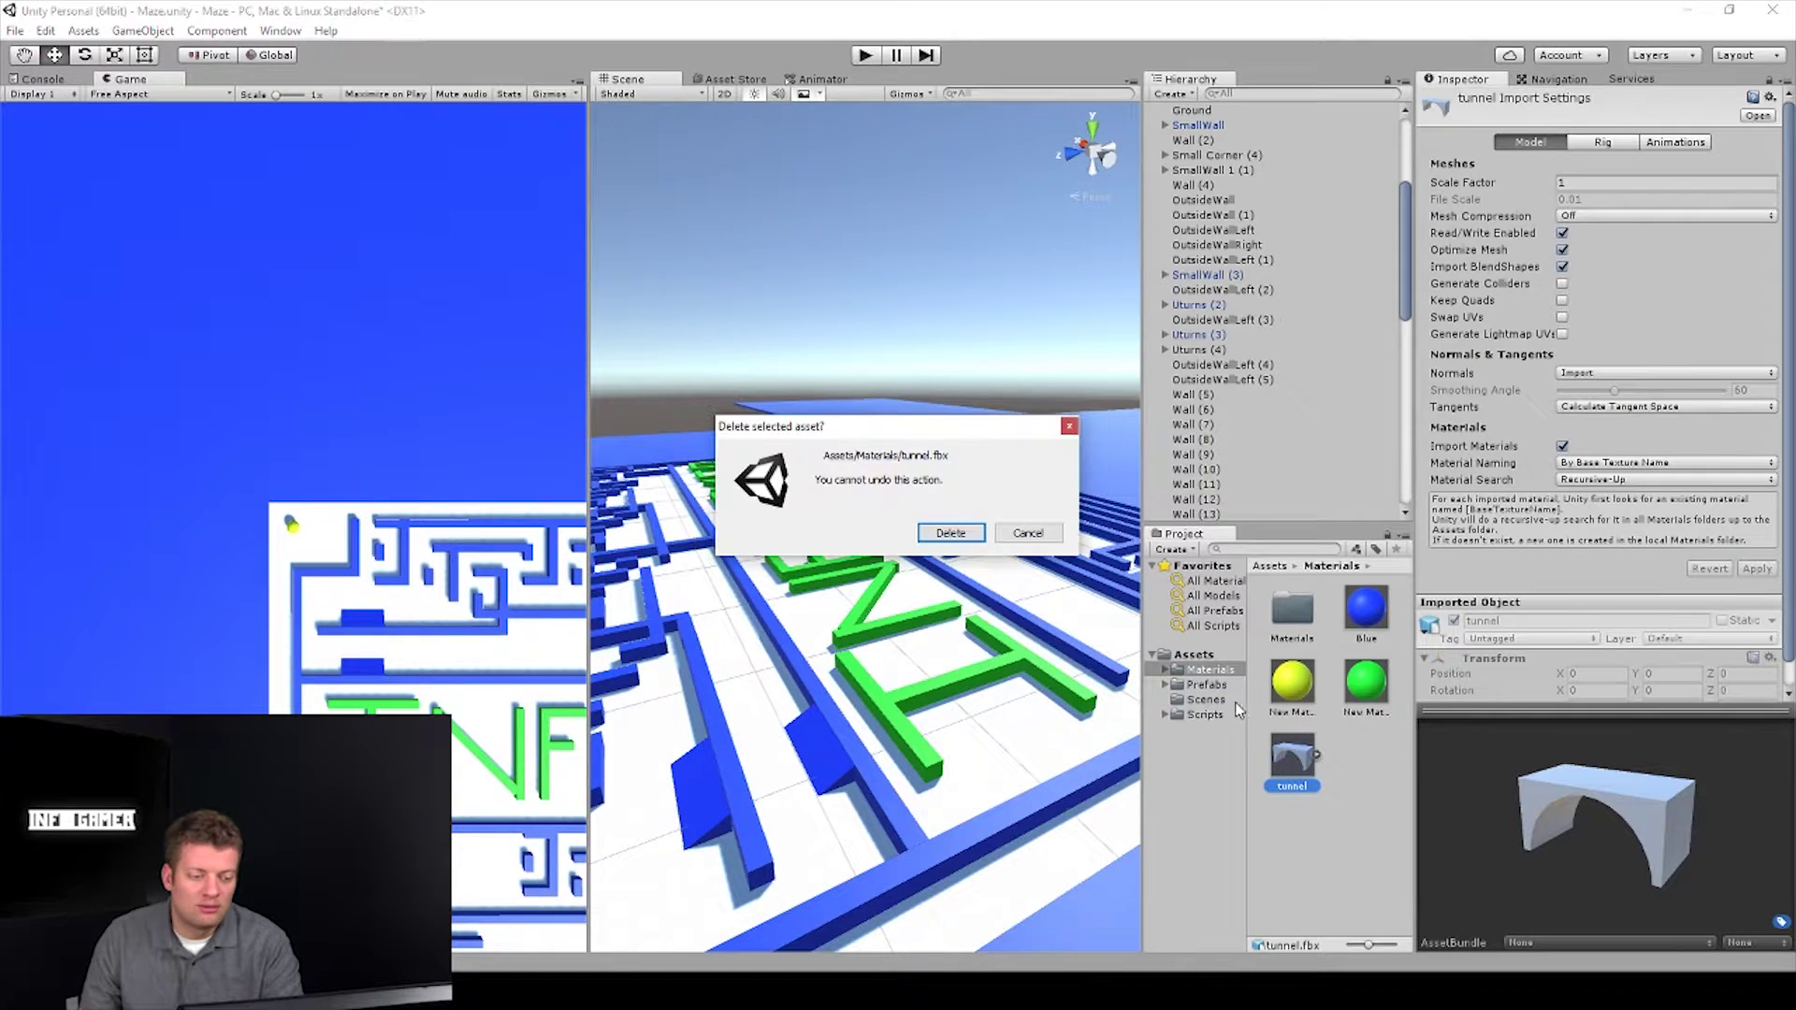
click(976, 535)
click(1206, 686)
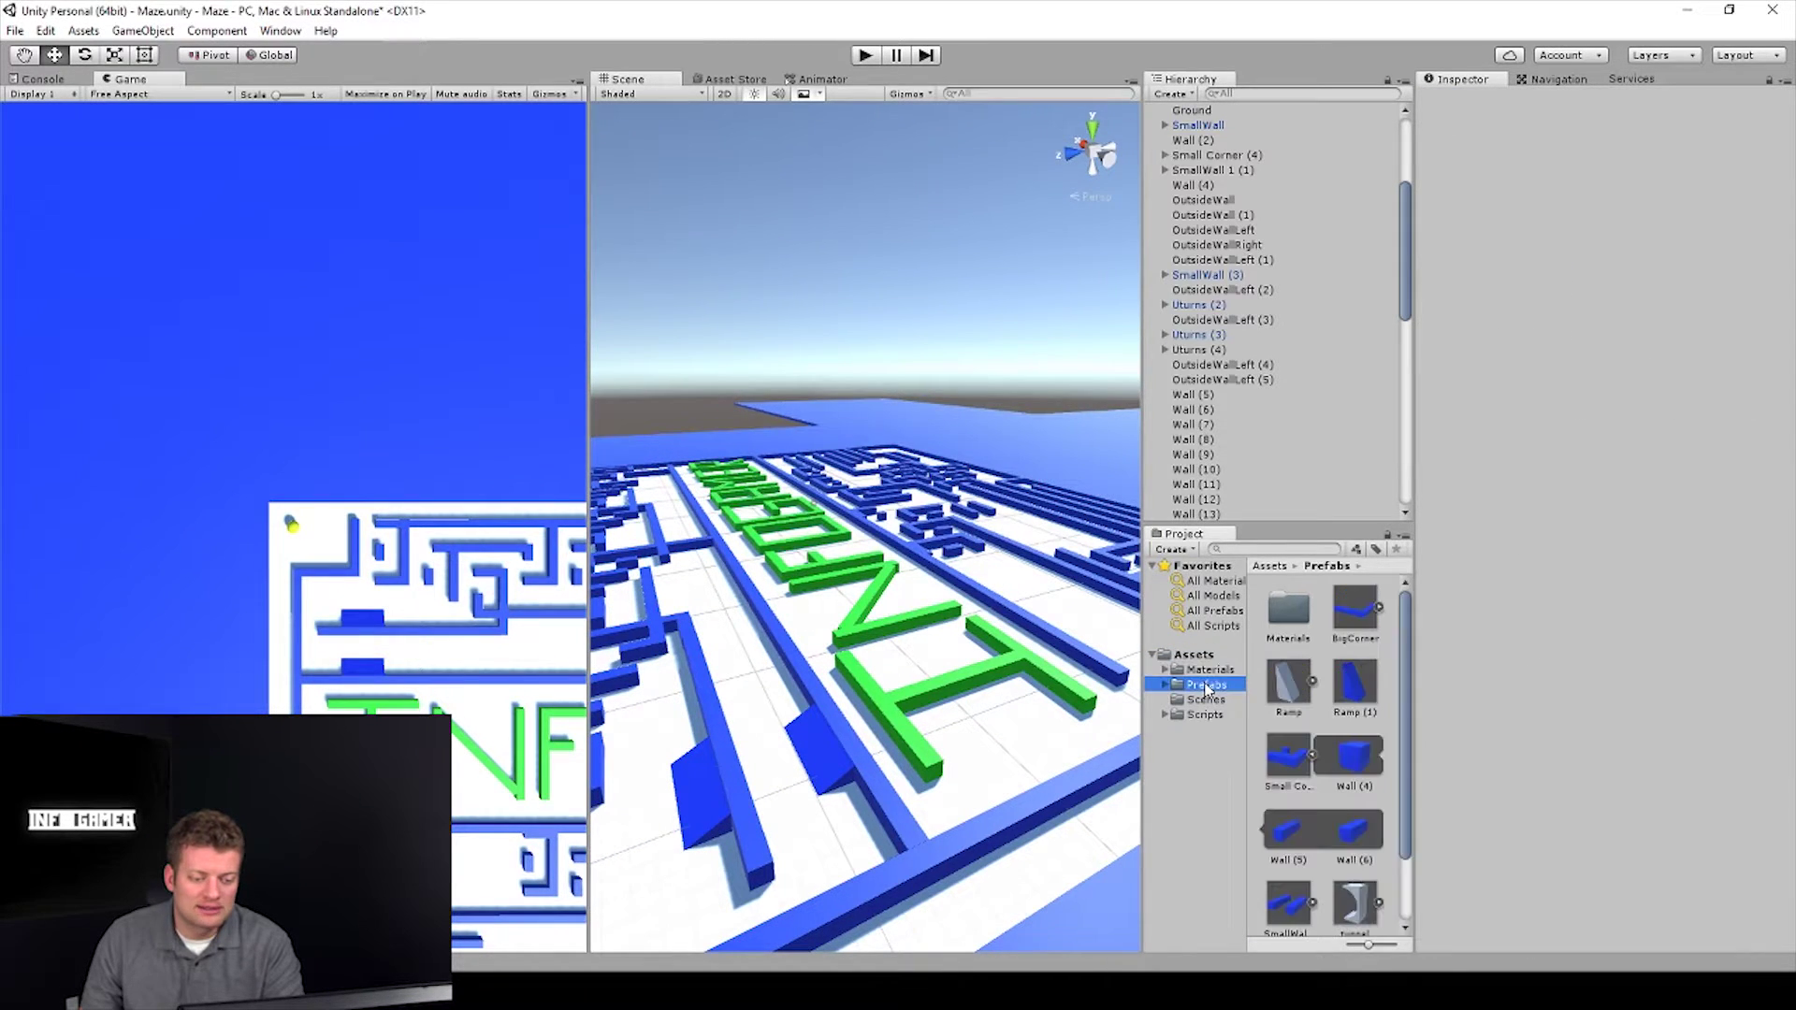
scroll(1310, 760, down, 2)
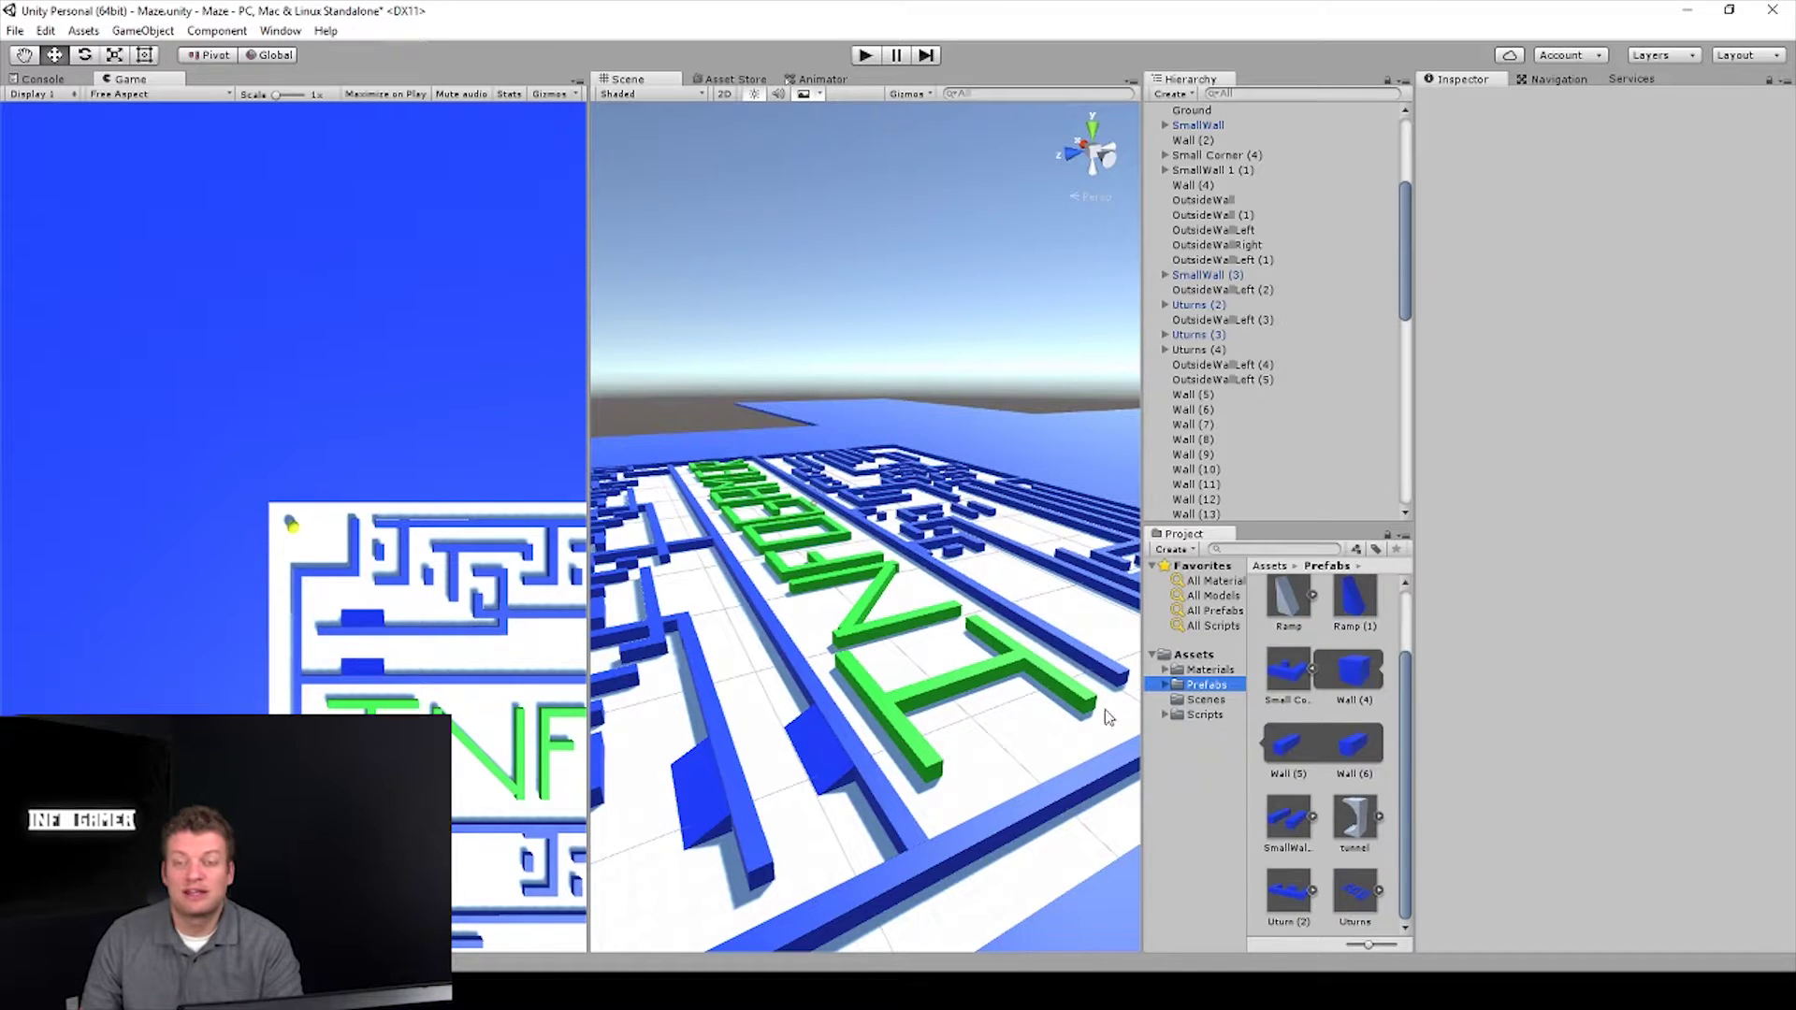
scroll(745, 666, down, 2)
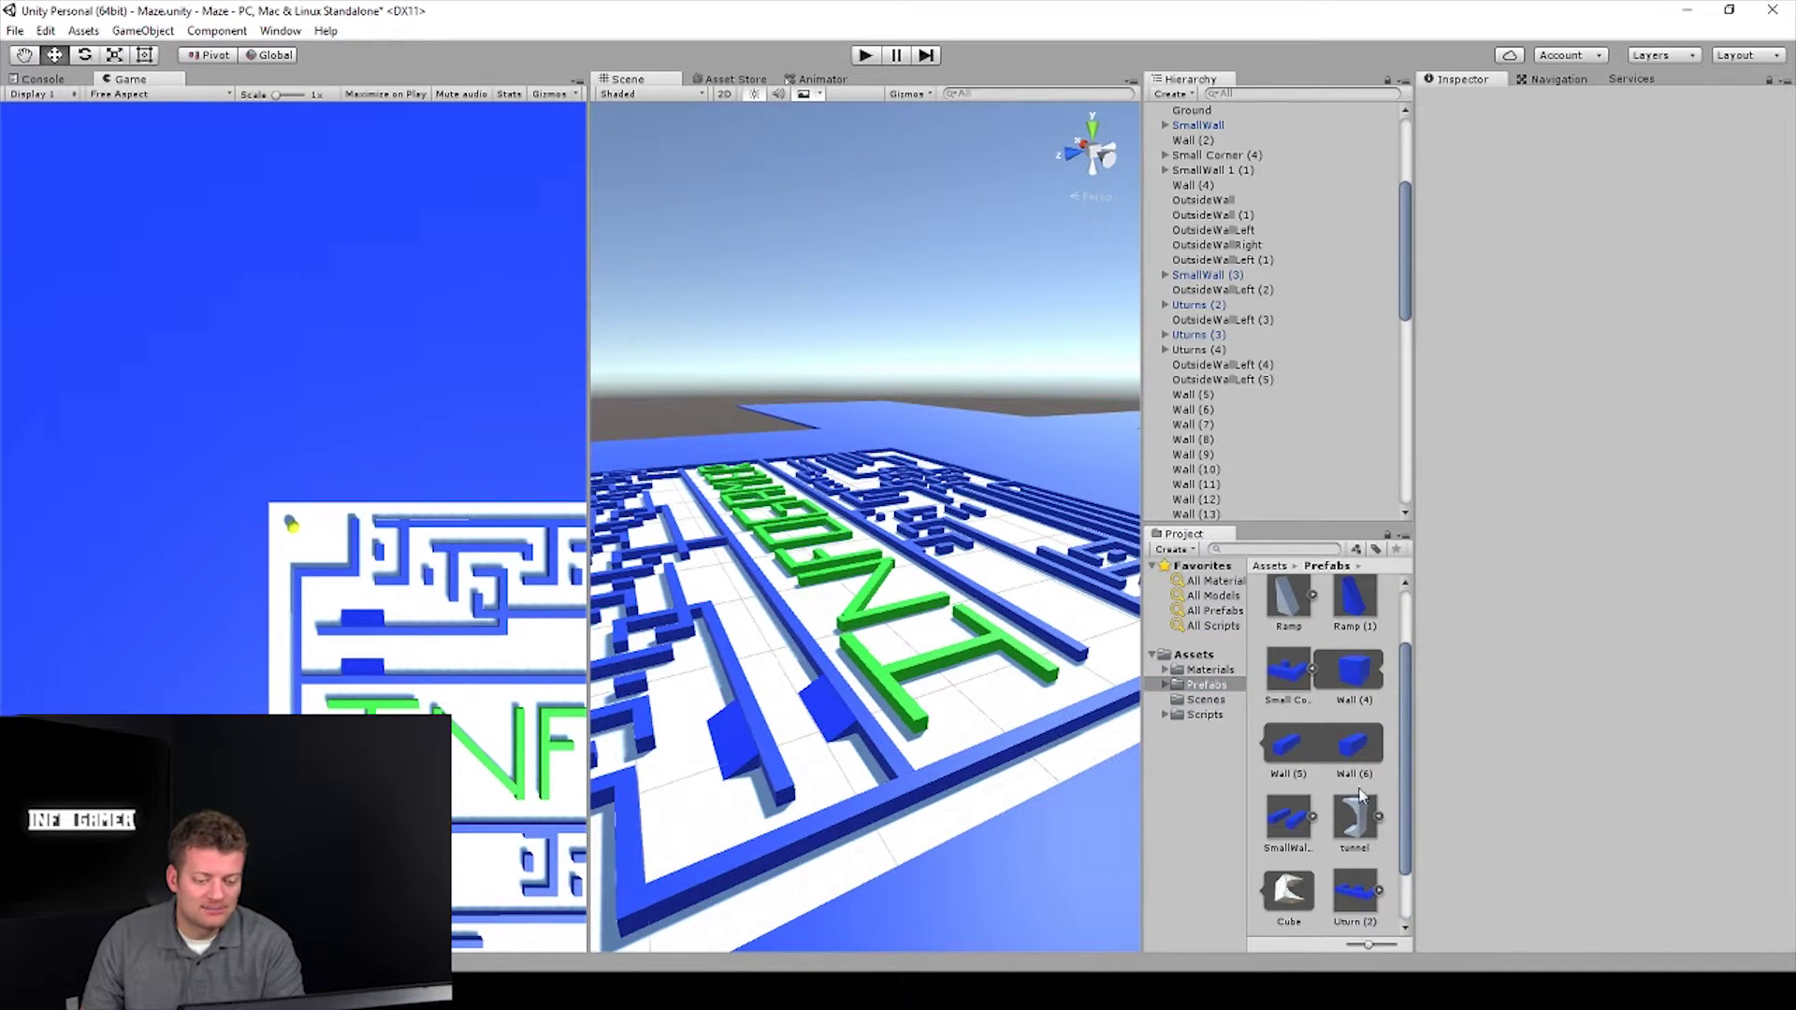
click(1360, 797)
scroll(1362, 904, up, 1)
mouse_move(1363, 899)
mouse_down()
mouse_move(758, 676)
mouse_move(726, 618)
mouse_up()
scroll(769, 672, up, 2)
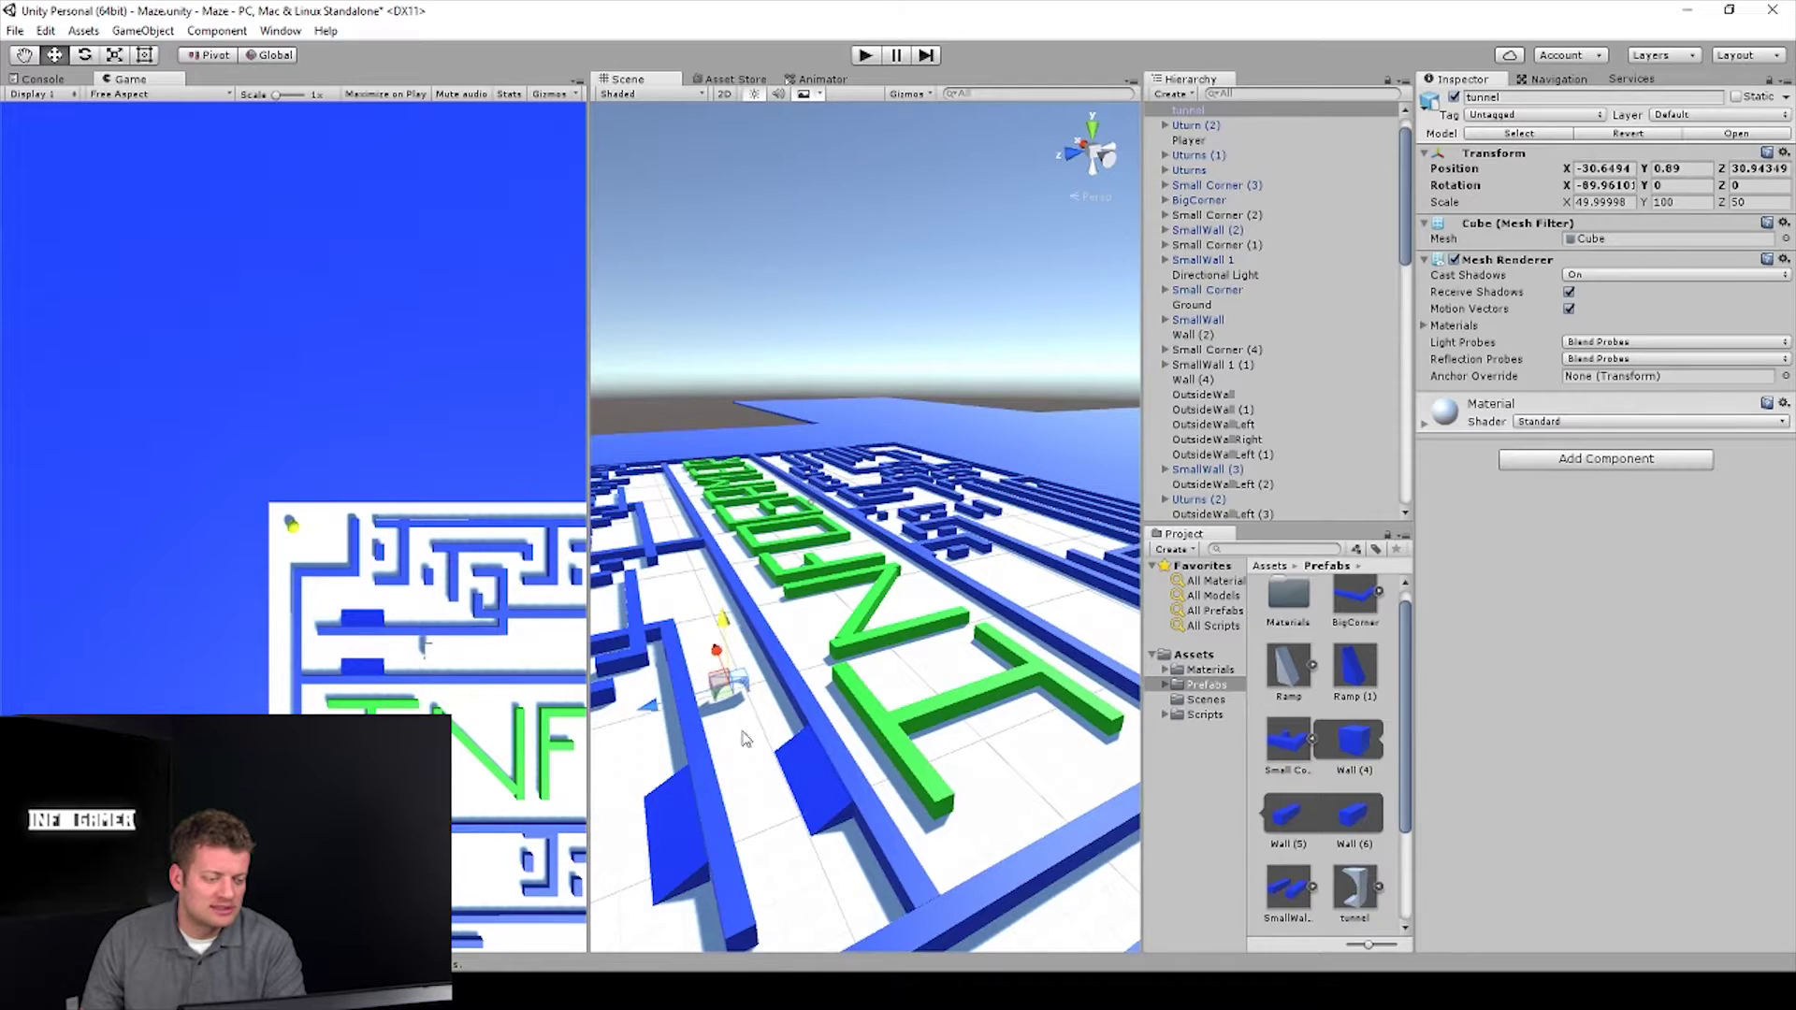
scroll(726, 829, up, 2)
- Raise the tunnel onto the ground and slide it along the path to about (-32.03, 1, 30.4)
middle_drag(726, 830, 739, 734)
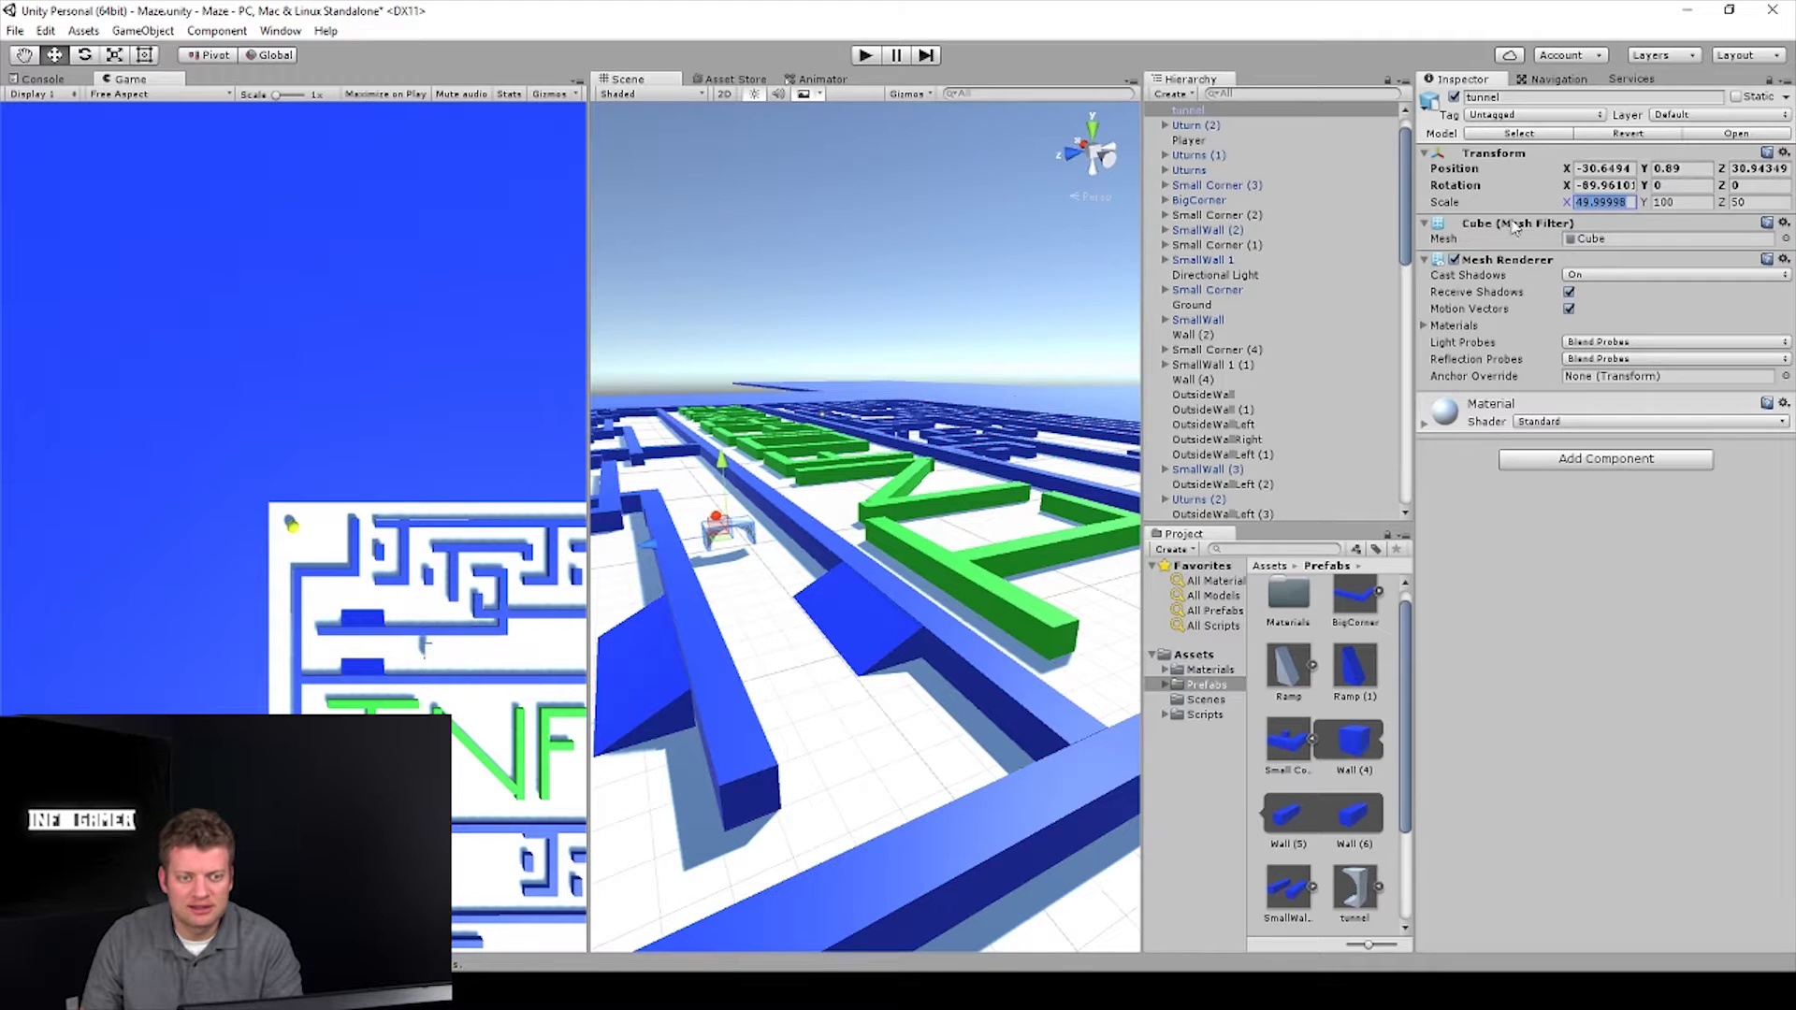
text(100)
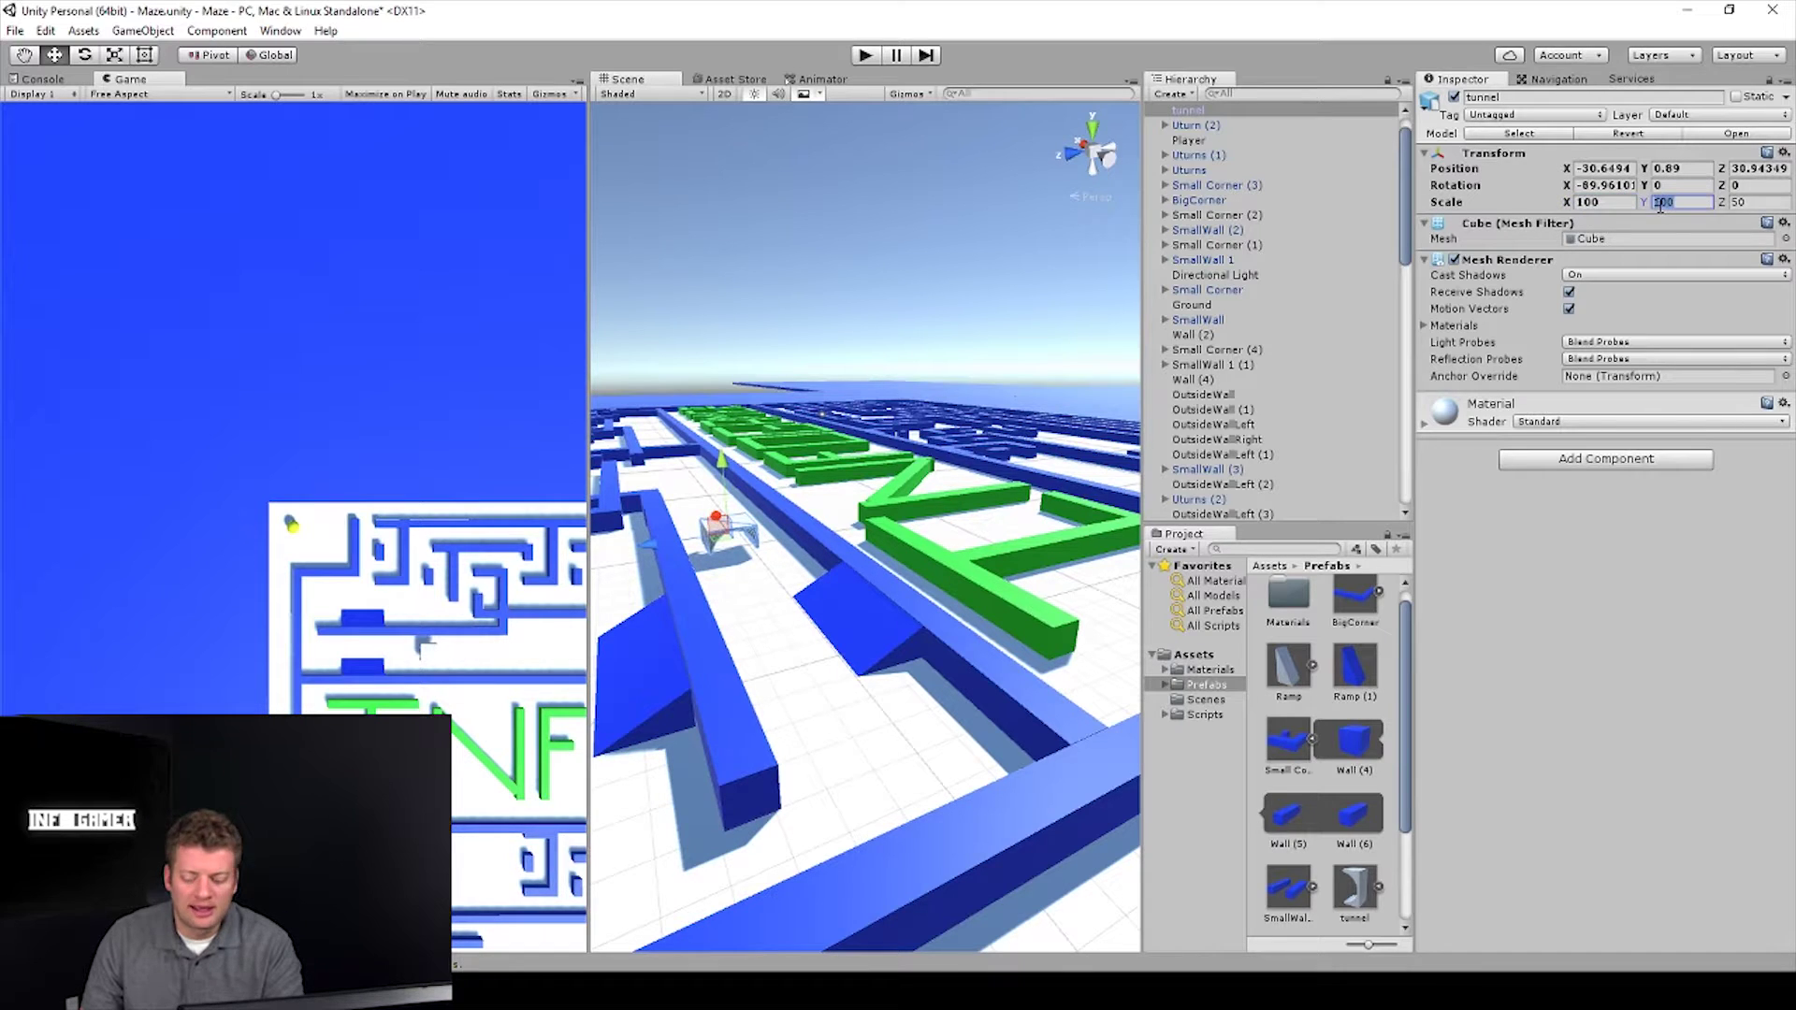
text(250)
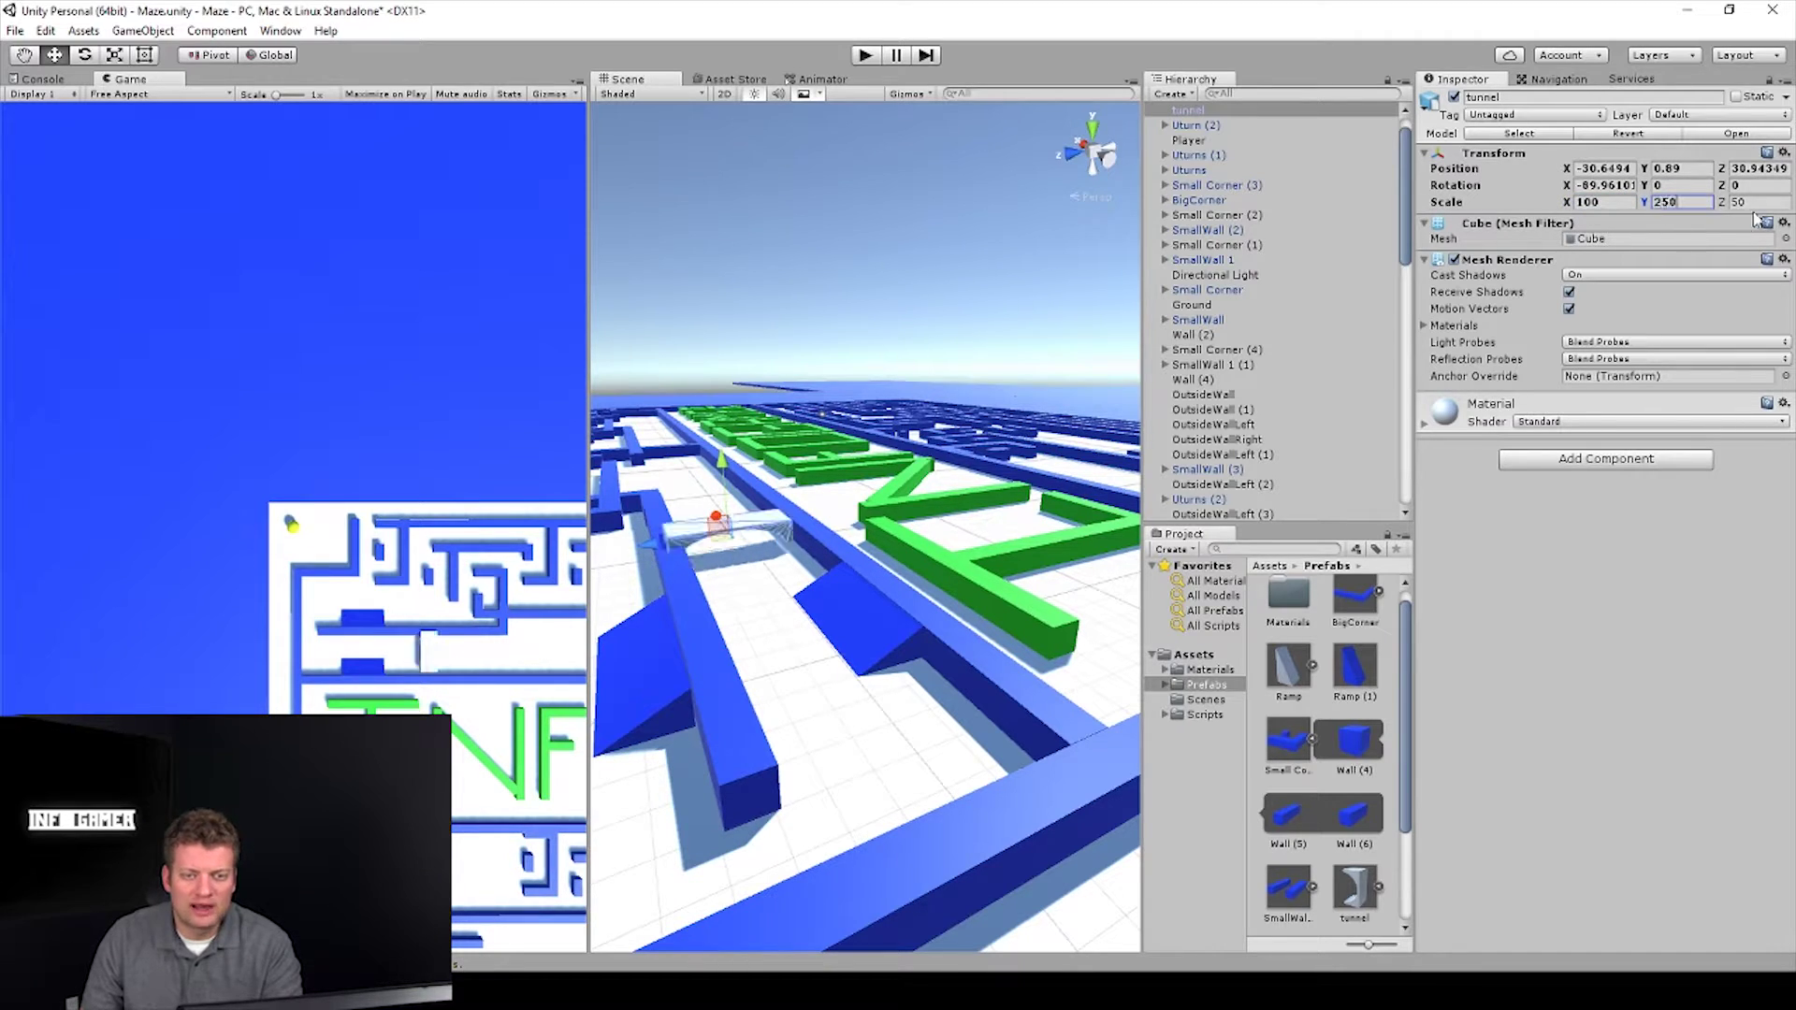
click(1008, 585)
text(1)
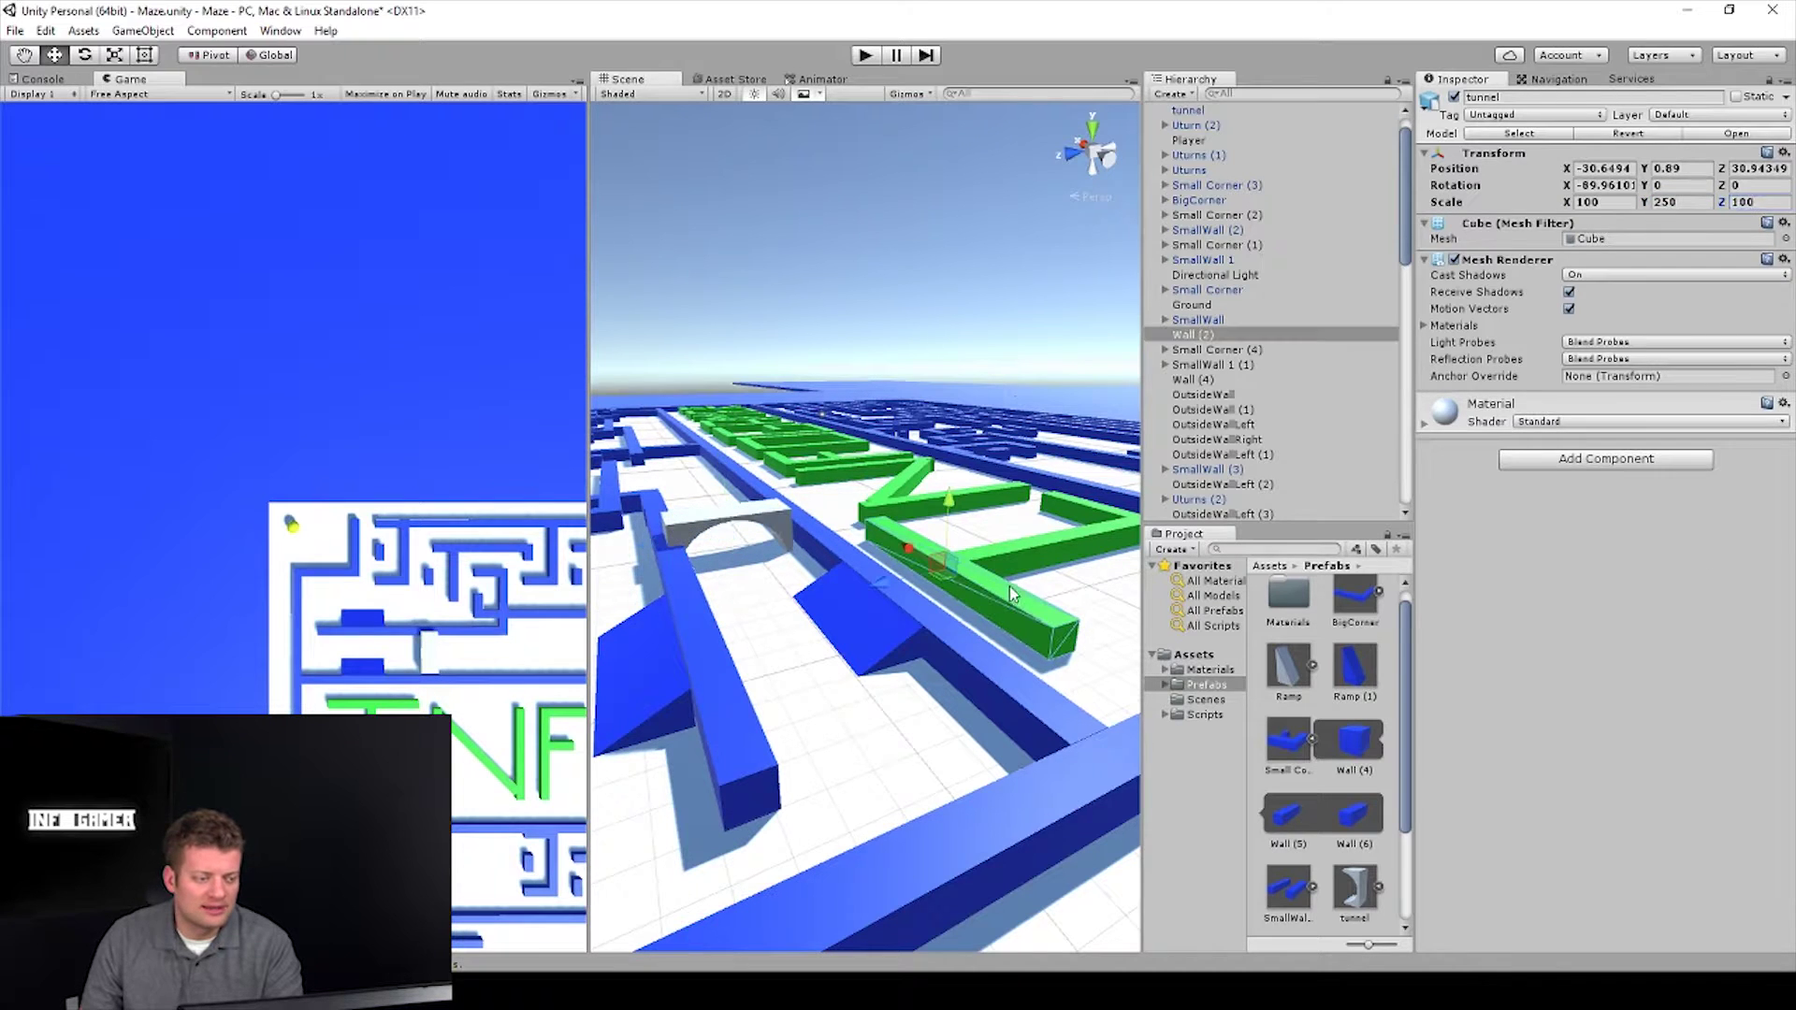
click(695, 532)
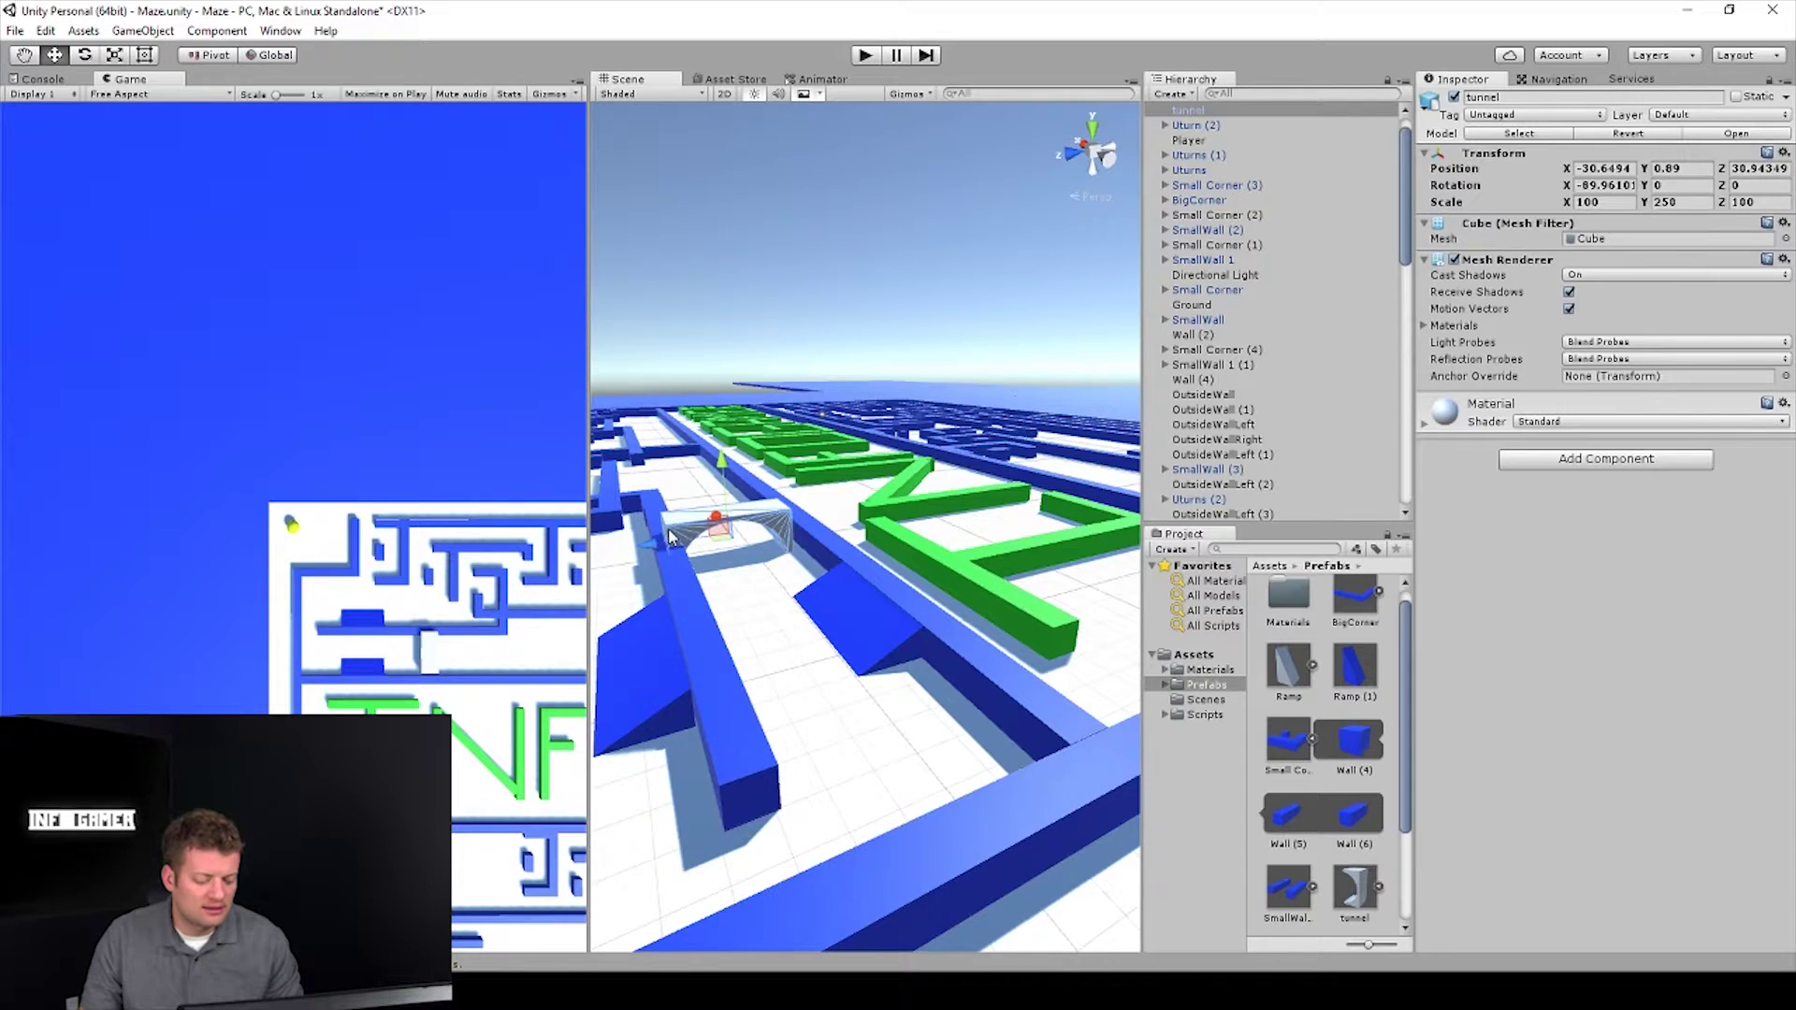
scroll(671, 535, up, 3)
key(ctrl+z)
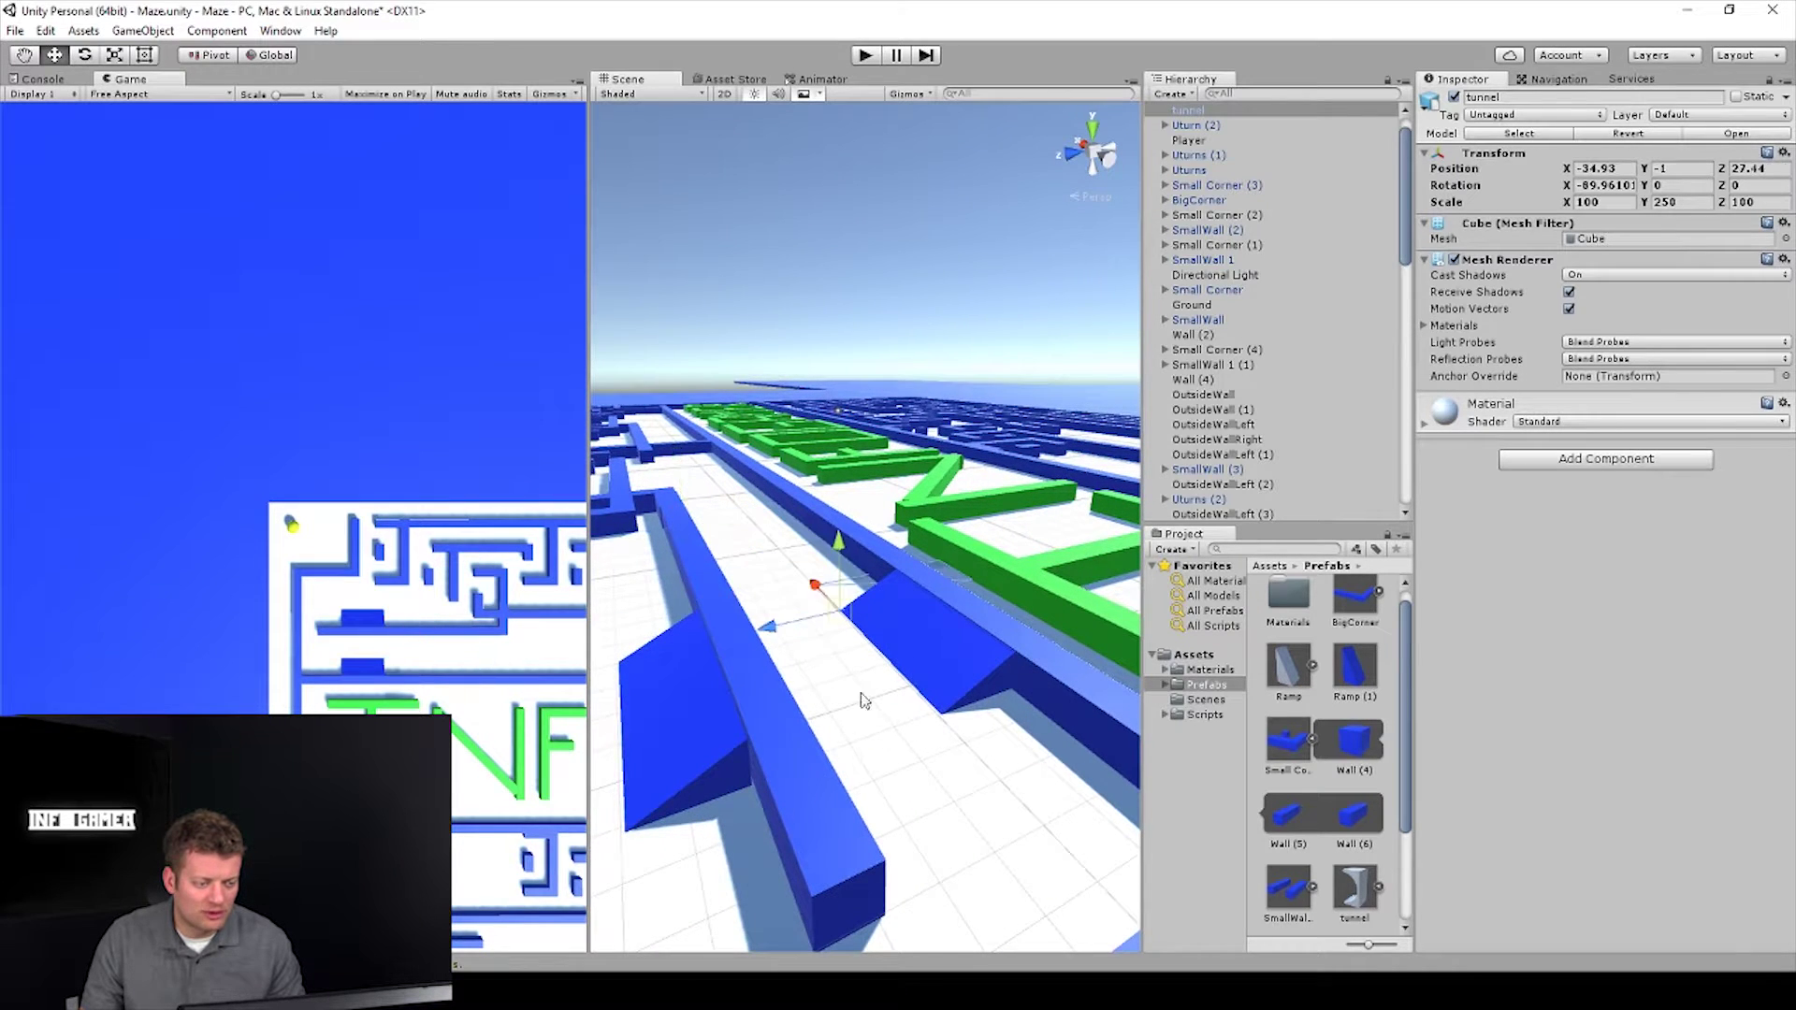
middle_drag(919, 872, 970, 836)
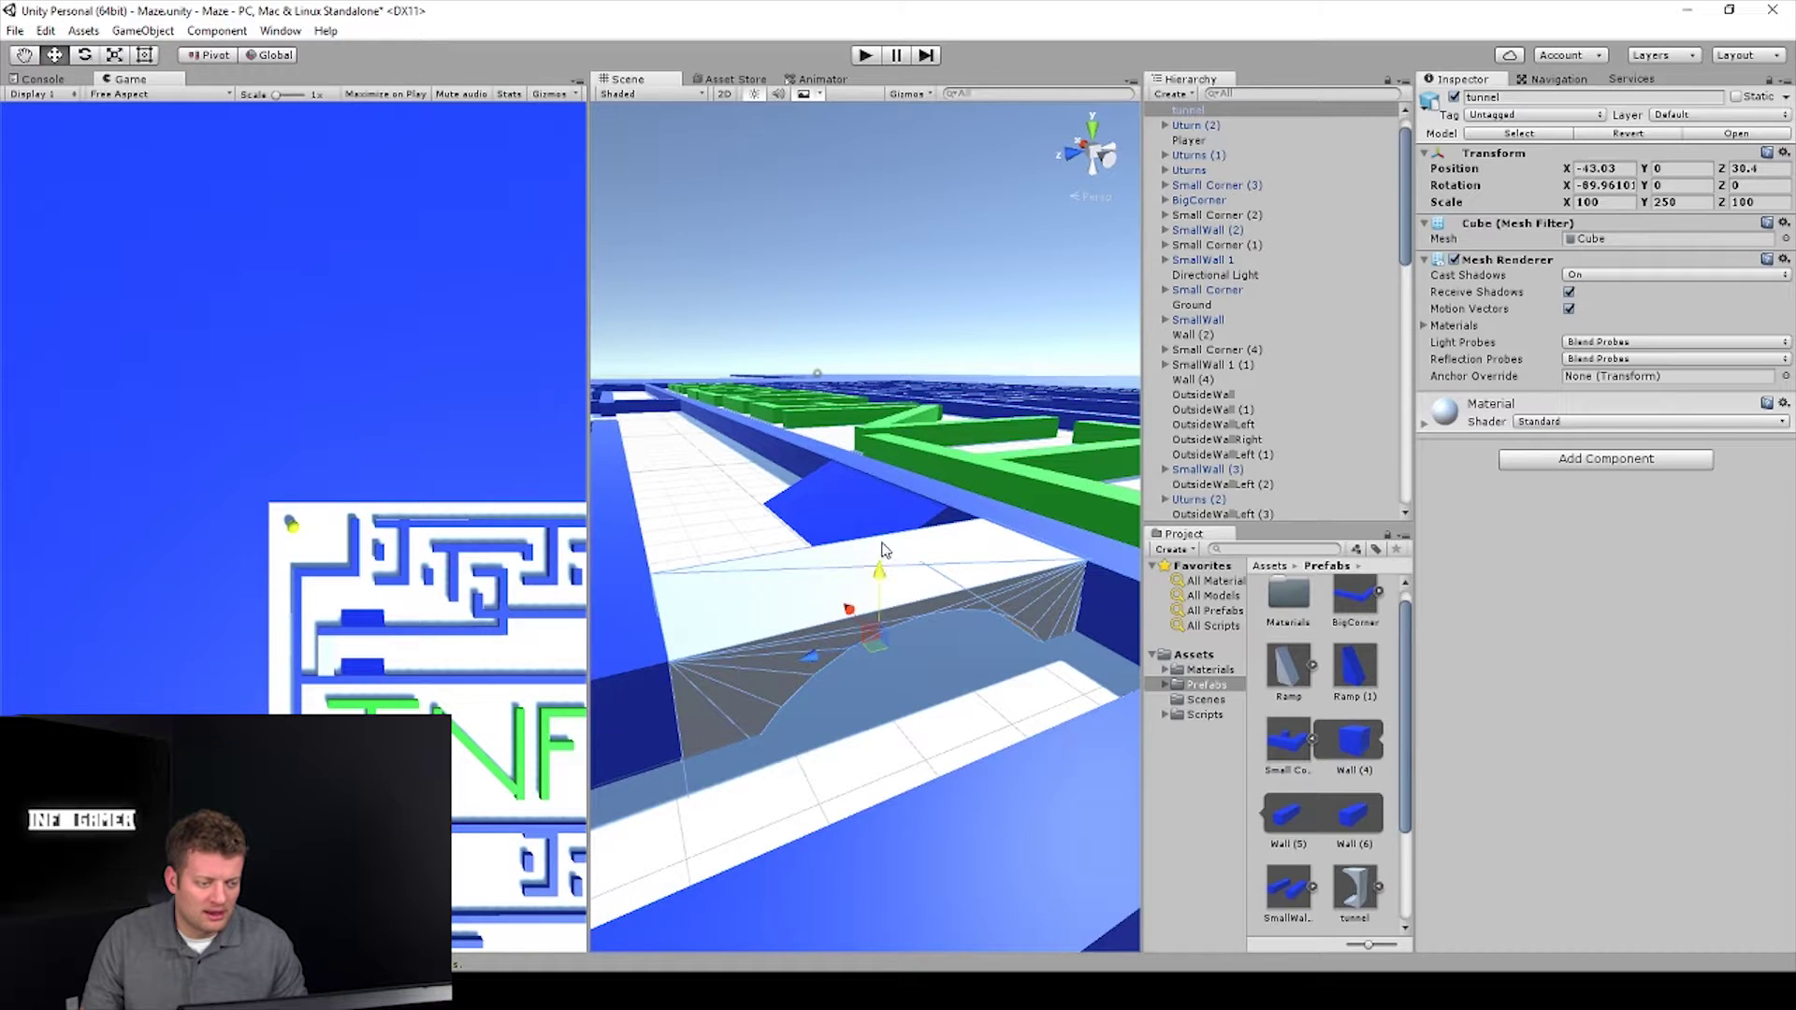
drag(876, 573, 885, 533)
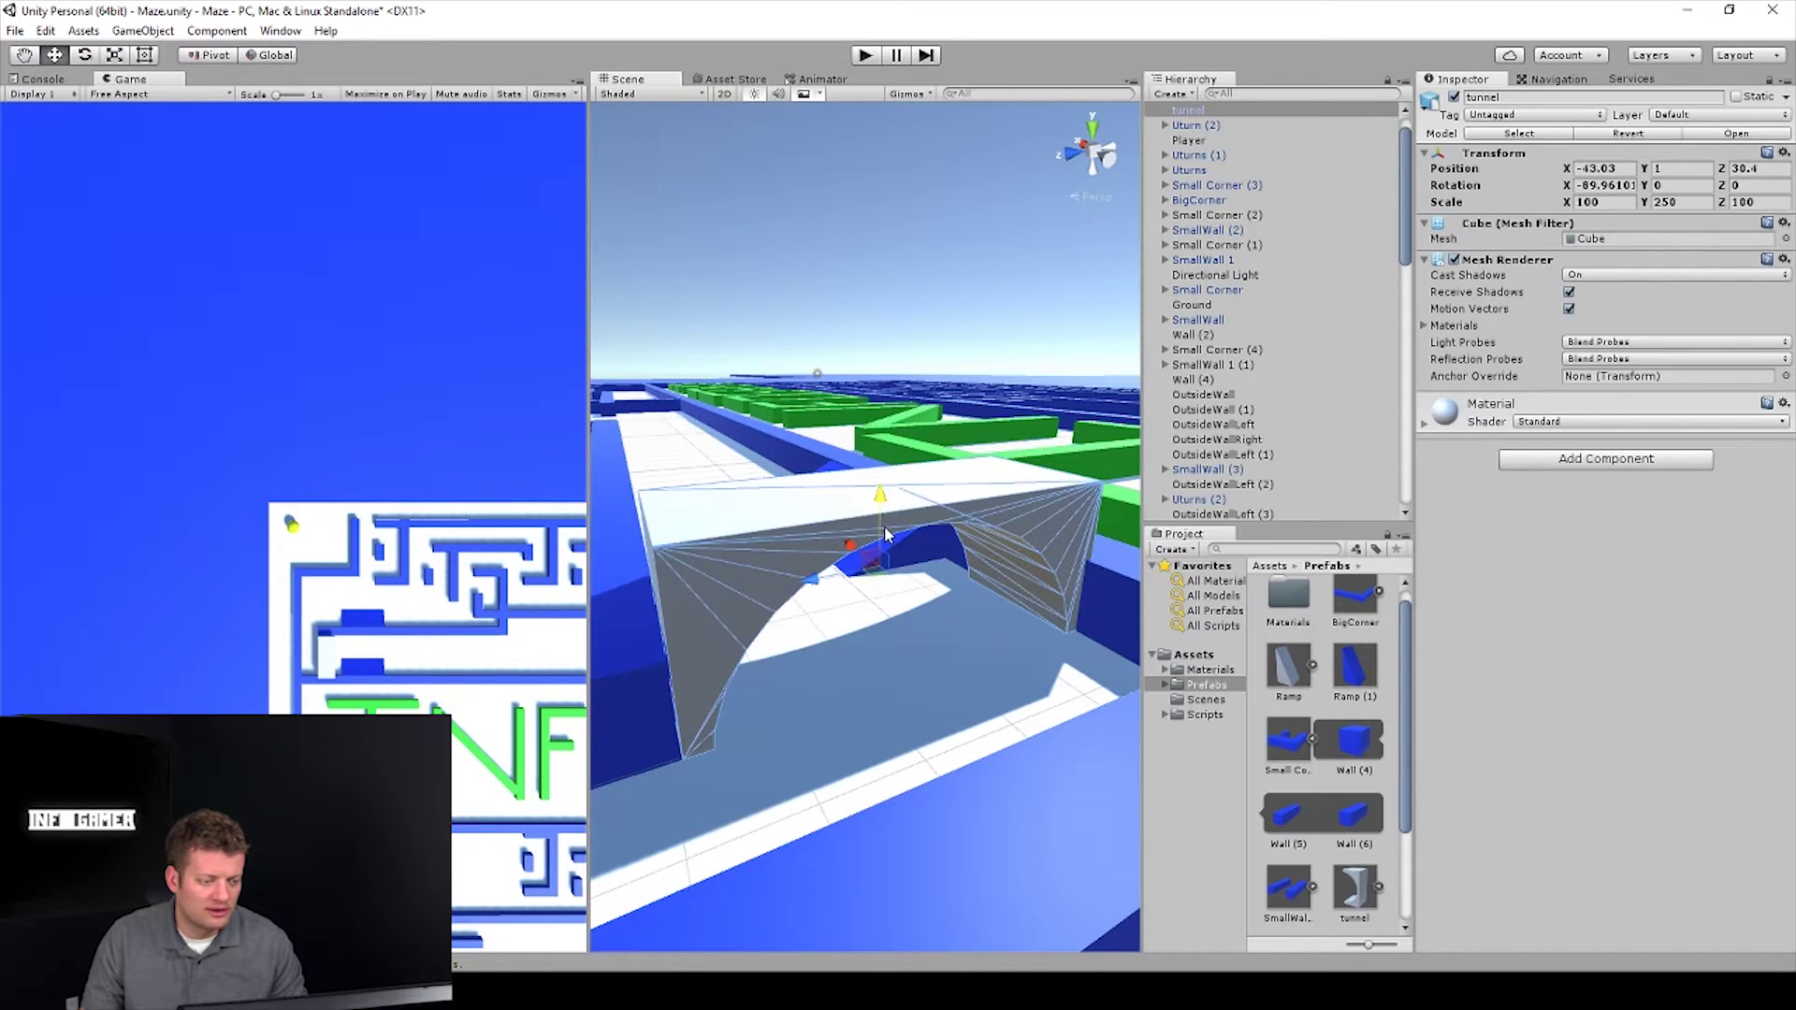
scroll(857, 709, up, 3)
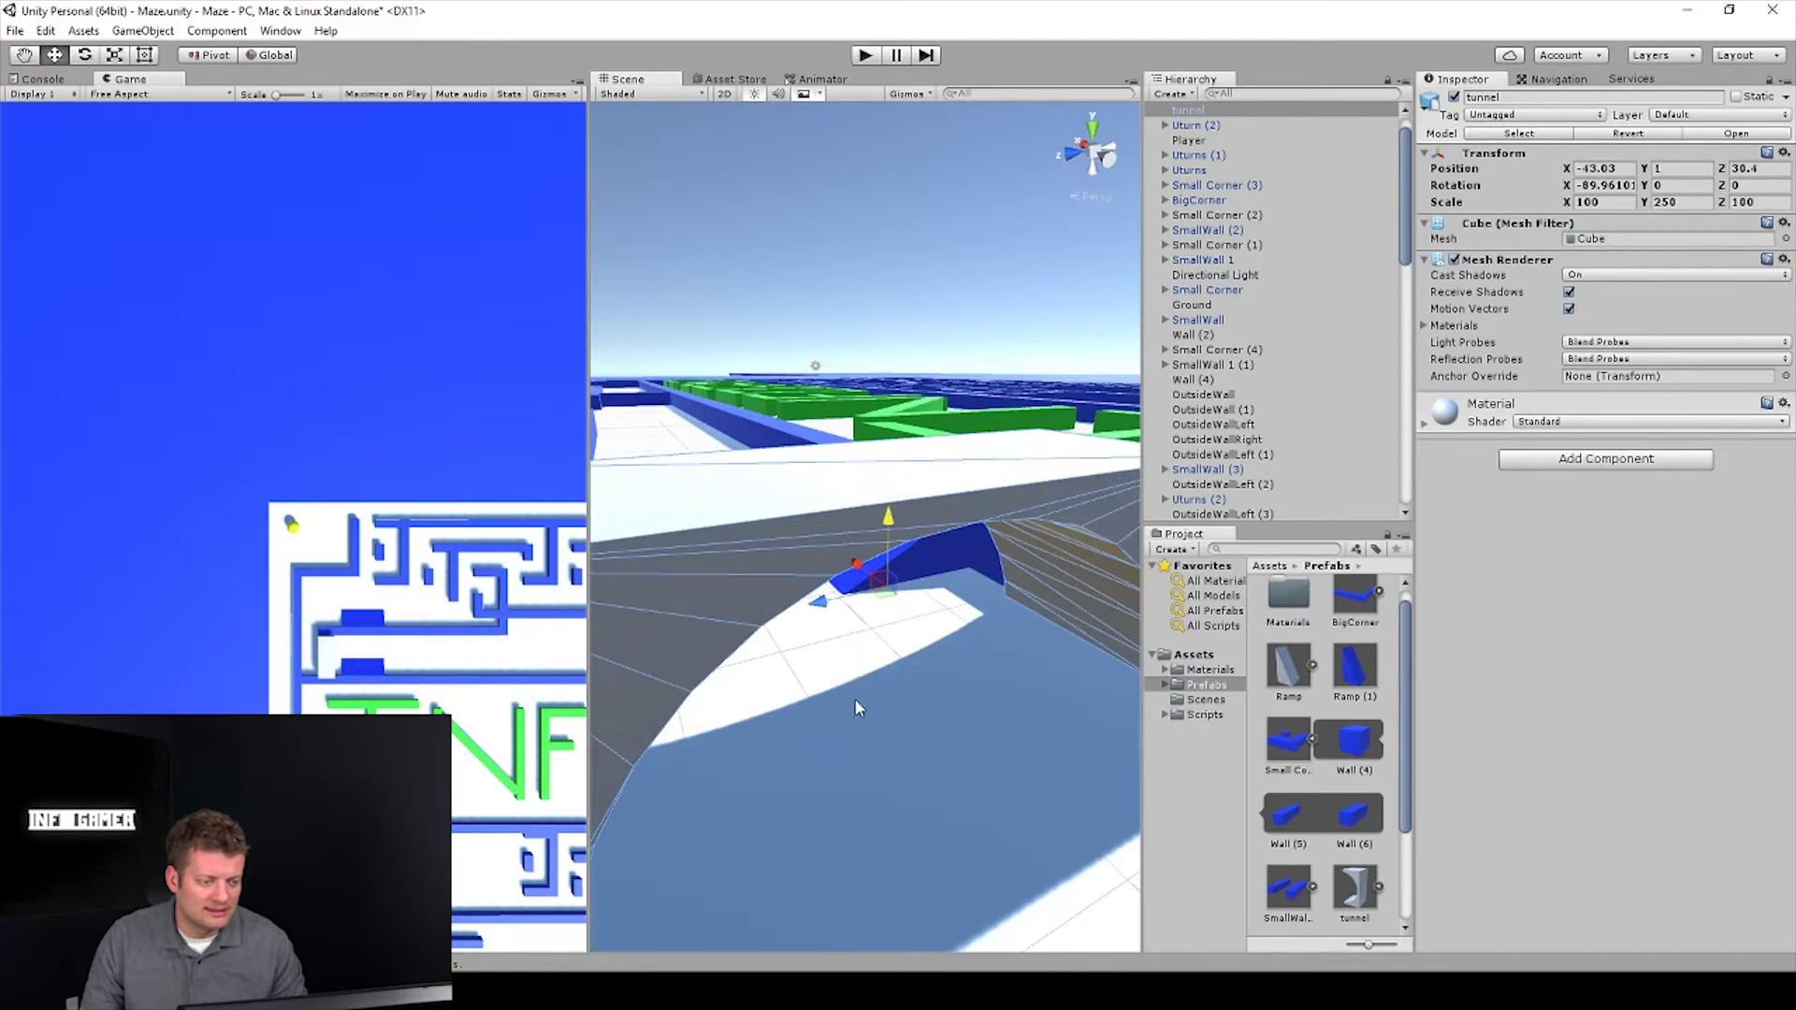
scroll(860, 612, down, 3)
drag(848, 543, 640, 383)
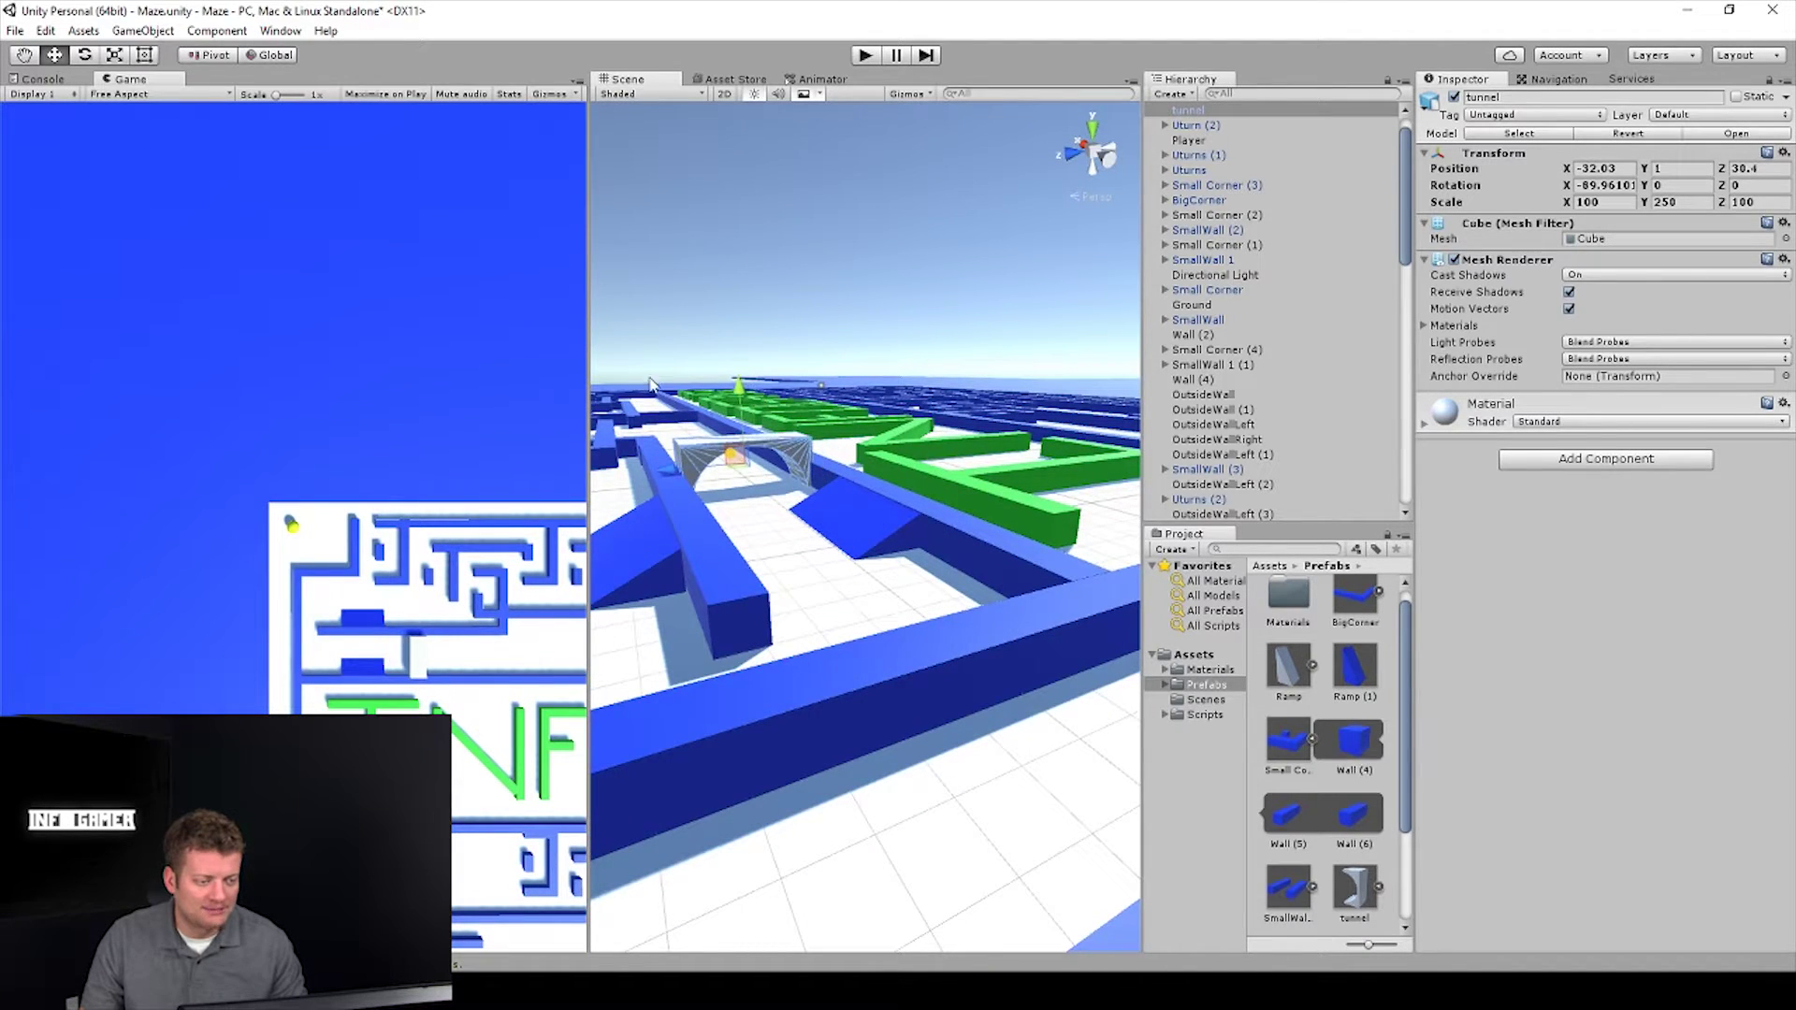
scroll(780, 525, up, 3)
mouse_move(788, 553)
middle_down()
mouse_move(786, 673)
mouse_move(824, 563)
mouse_move(794, 633)
mouse_move(842, 595)
middle_up()
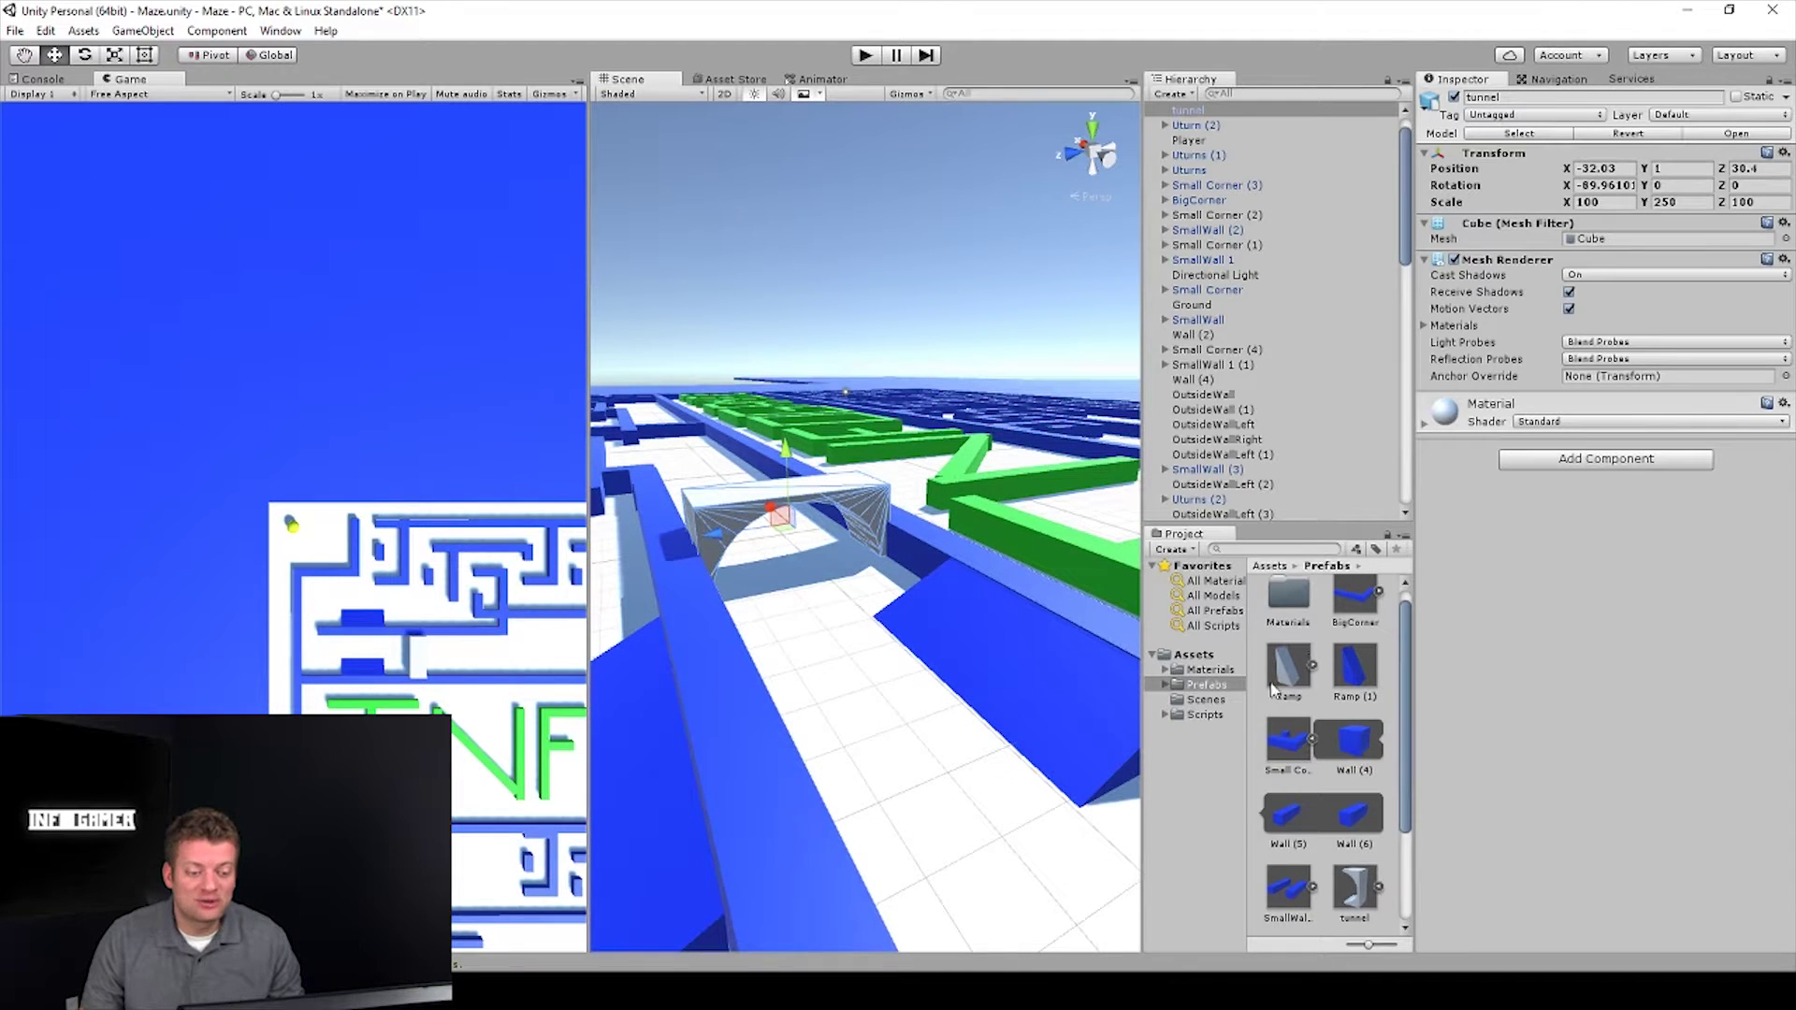
click(1234, 674)
- Drag the yellow New Material from Materials onto the tunnel arch in the Scene view
drag(1292, 682, 878, 499)
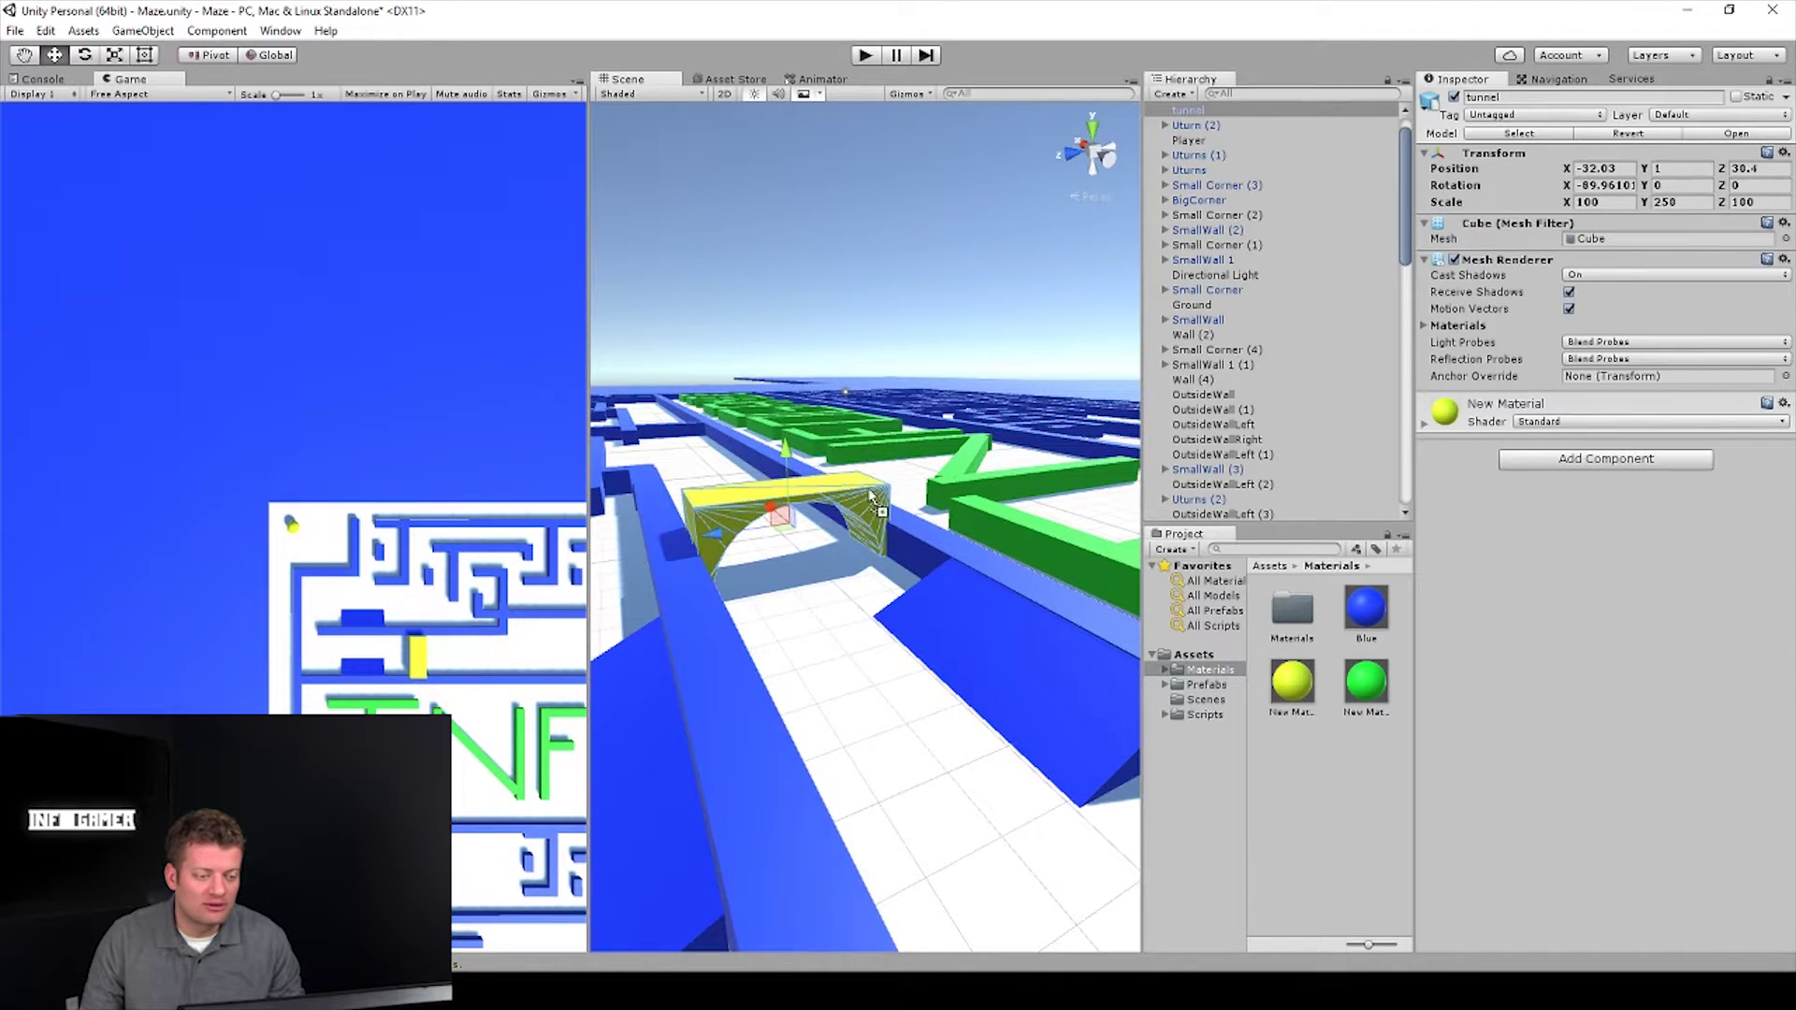
scroll(786, 590, up, 2)
scroll(407, 679, up, 1)
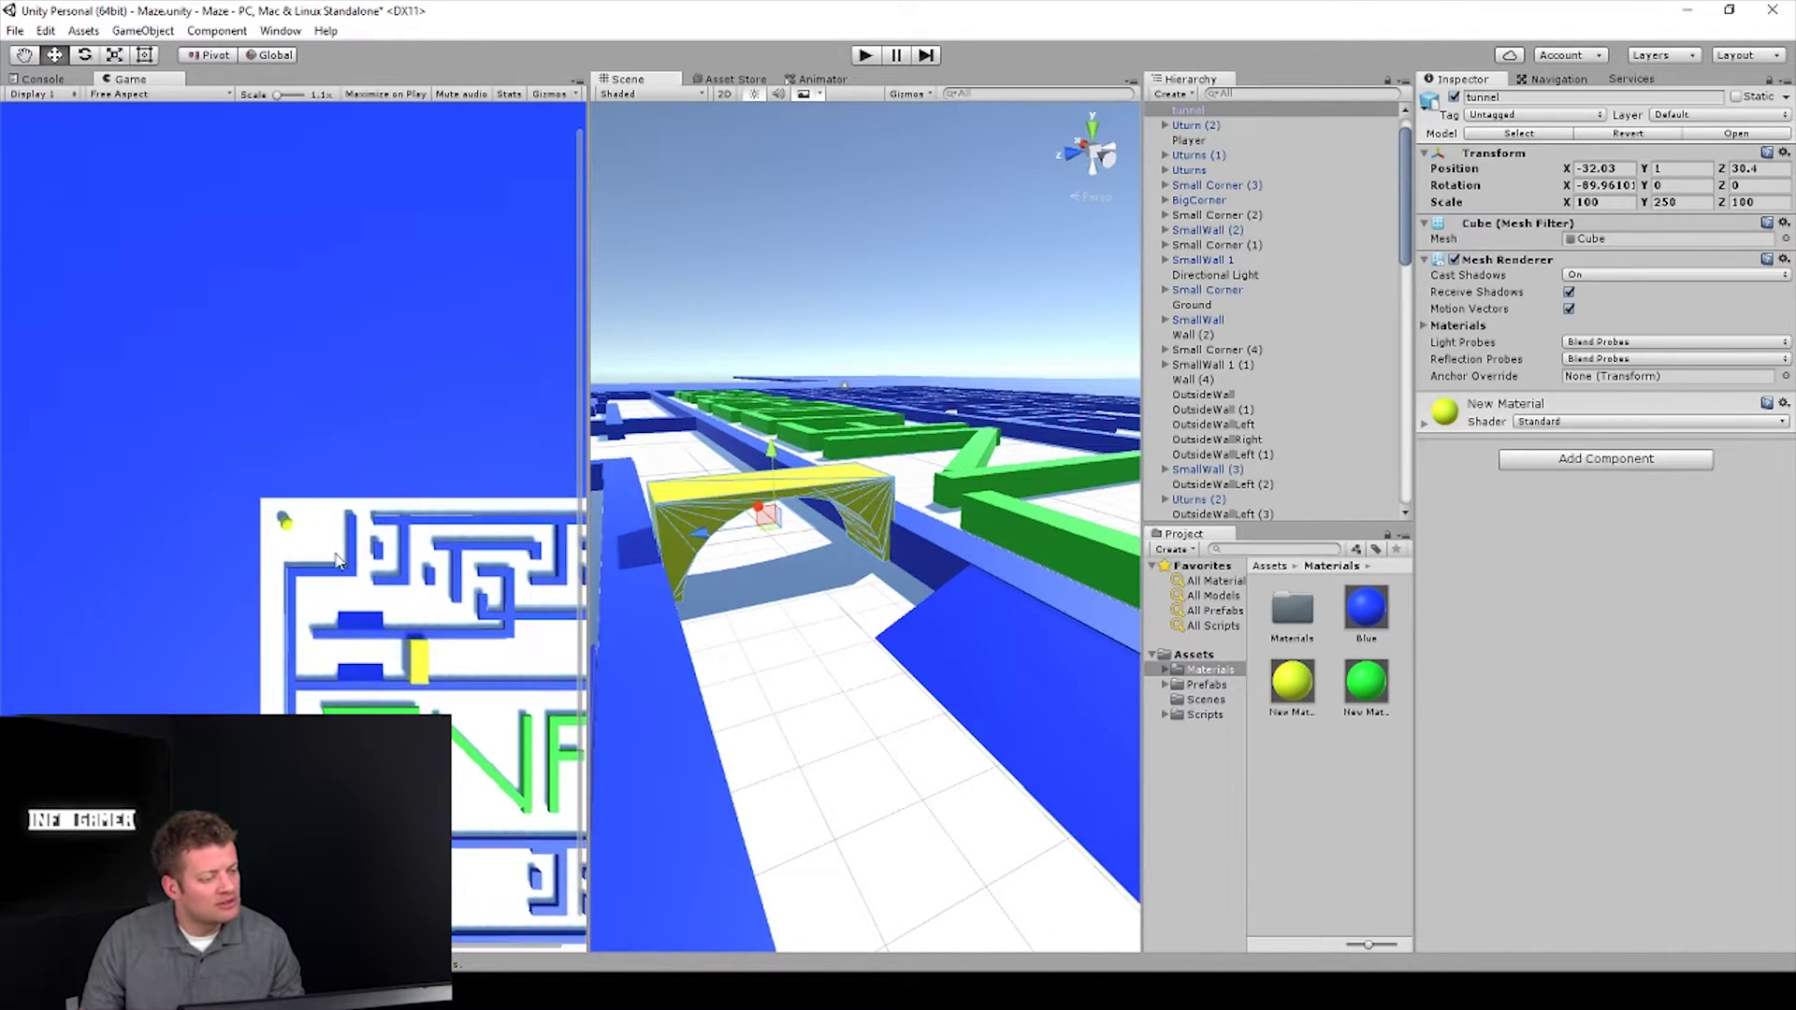
scroll(438, 612, up, 1)
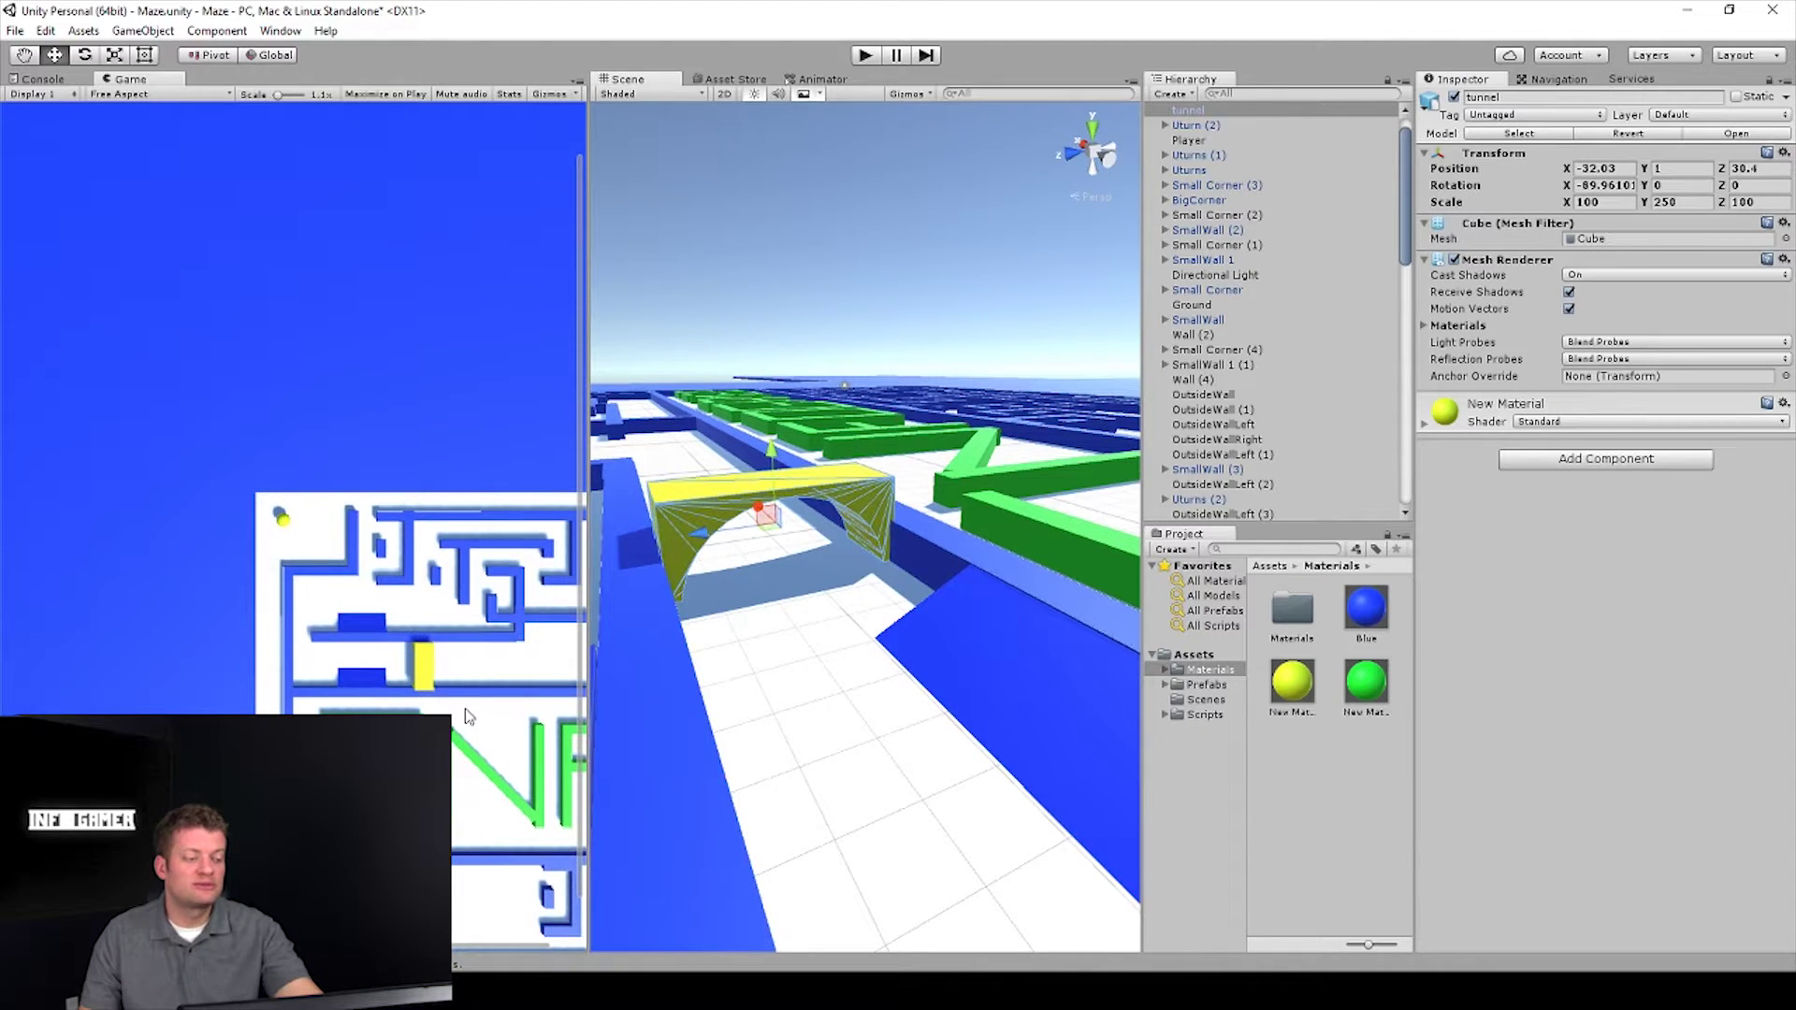
scroll(466, 715, up, 1)
scroll(466, 719, up, 2)
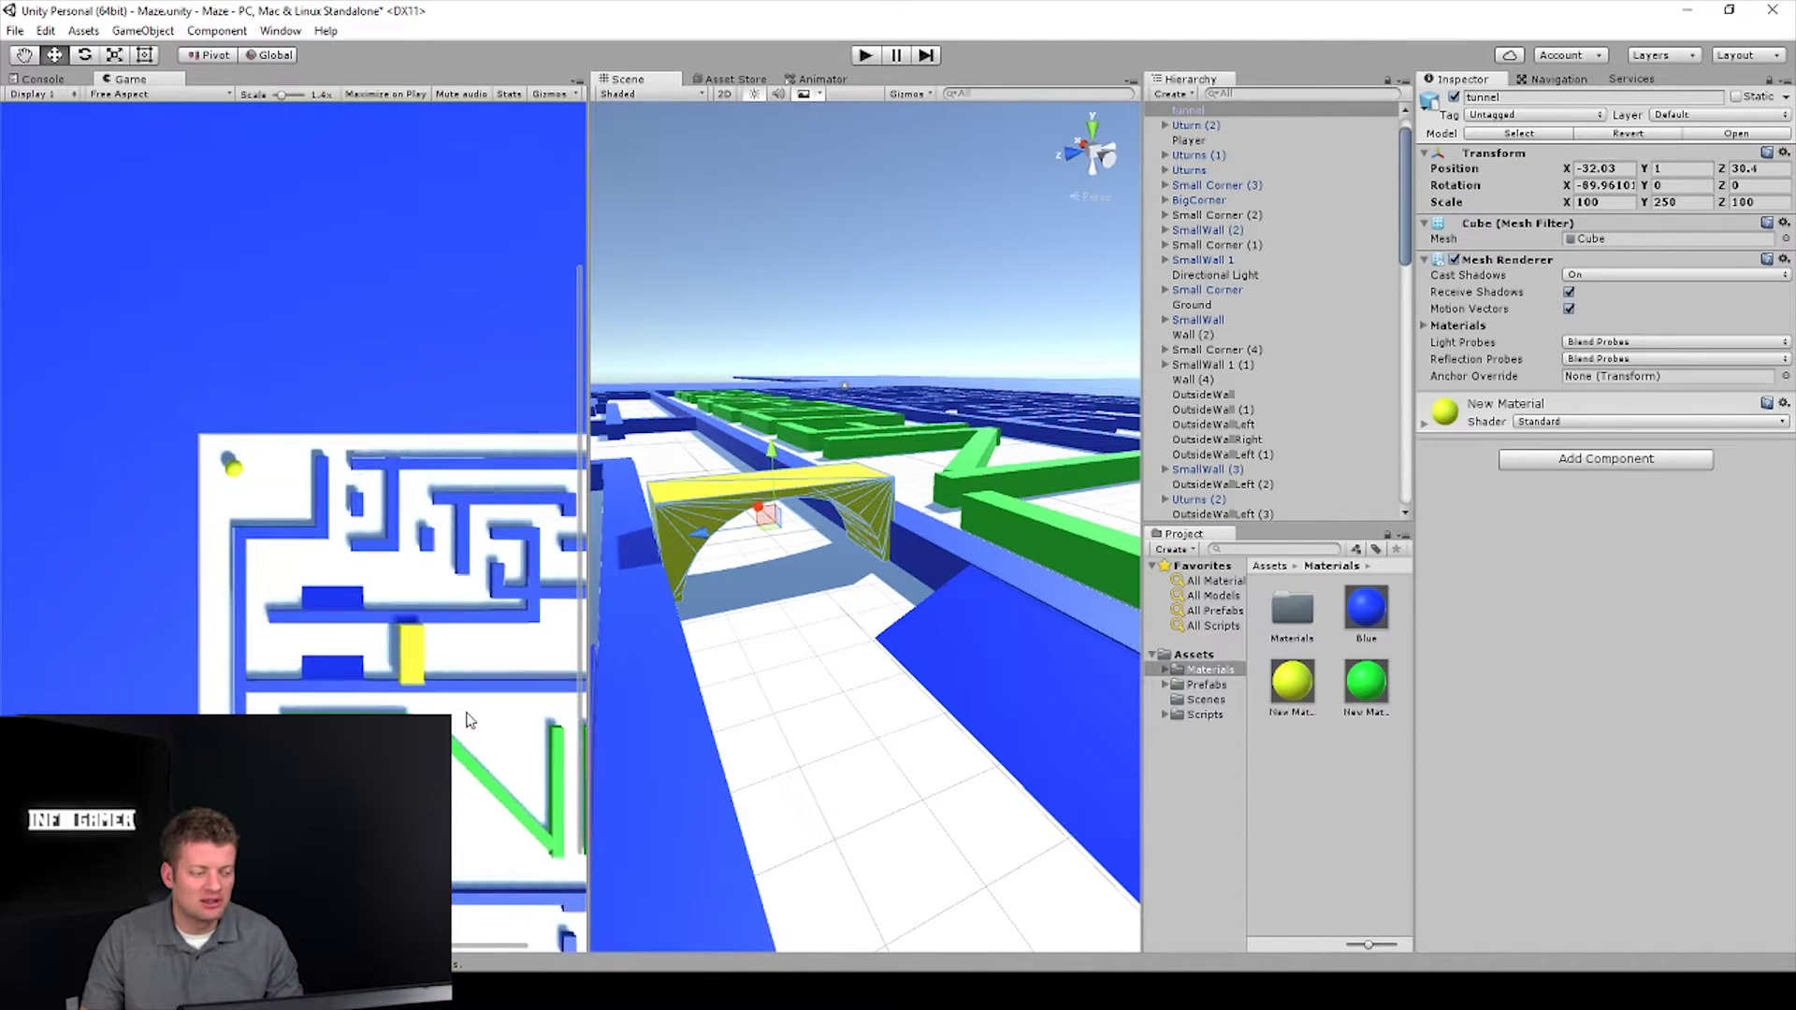
scroll(468, 724, up, 2)
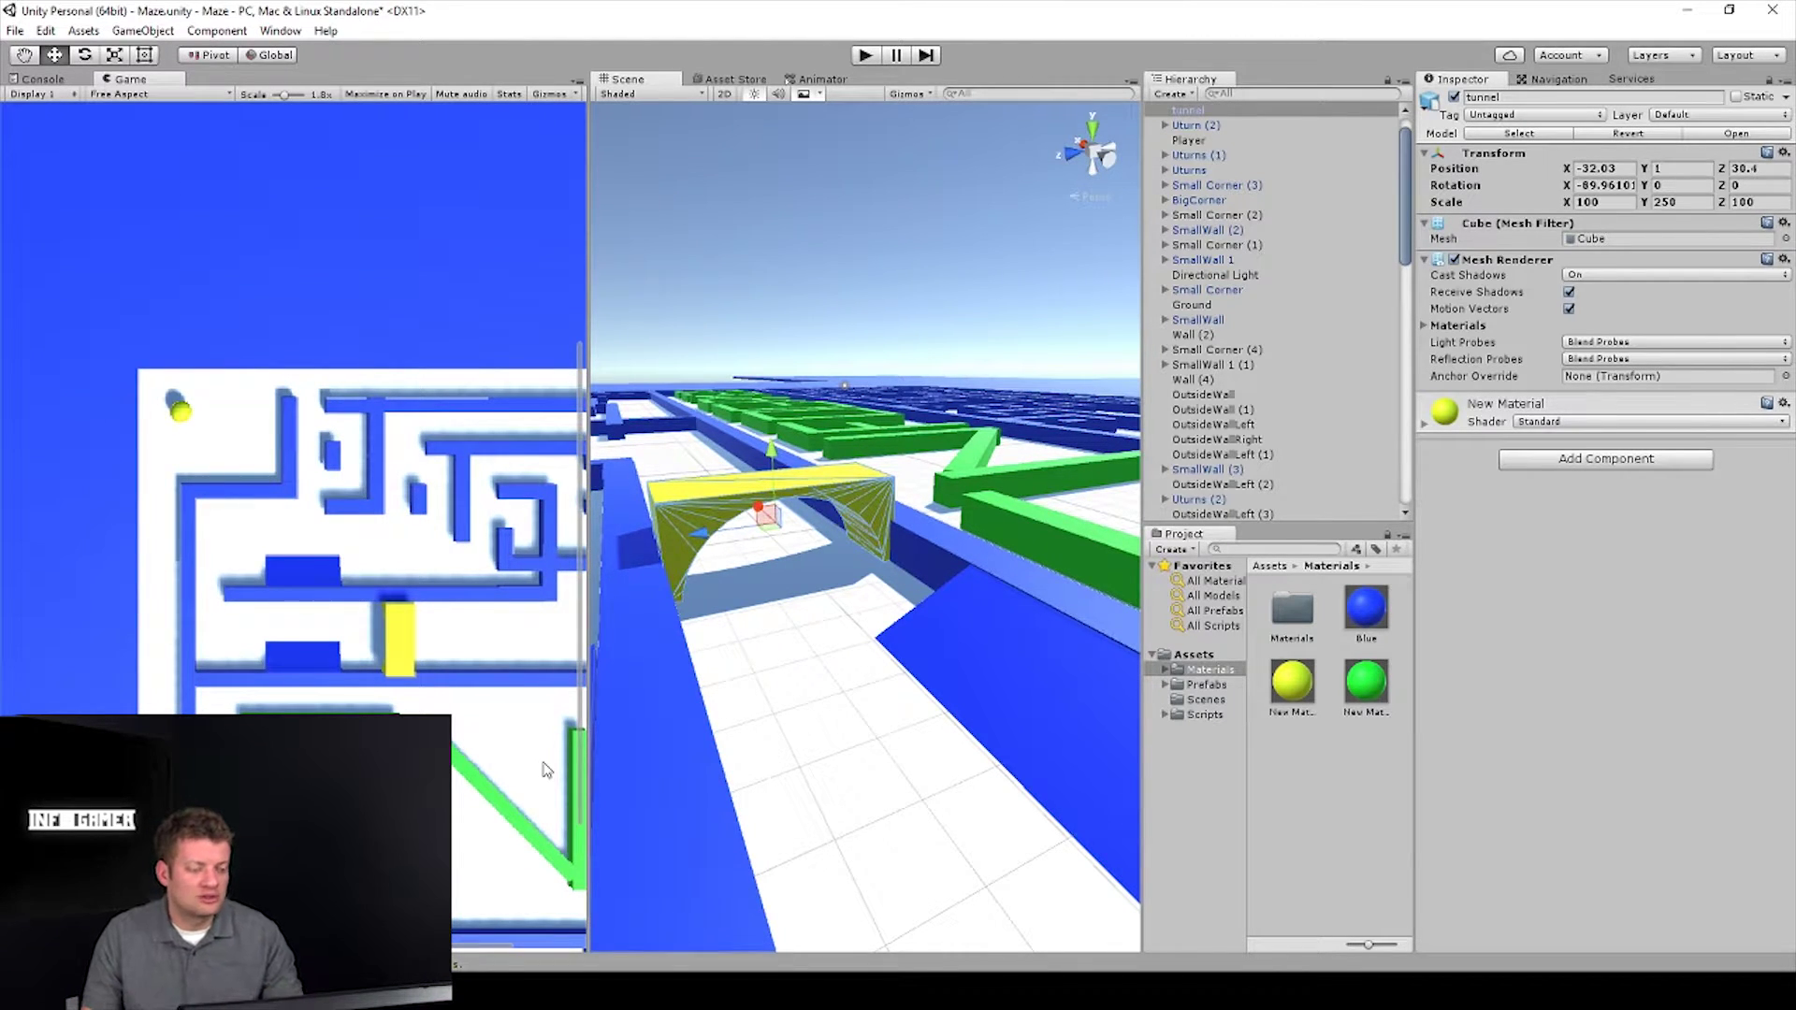
scroll(524, 910, up, 1)
scroll(768, 445, down, 2)
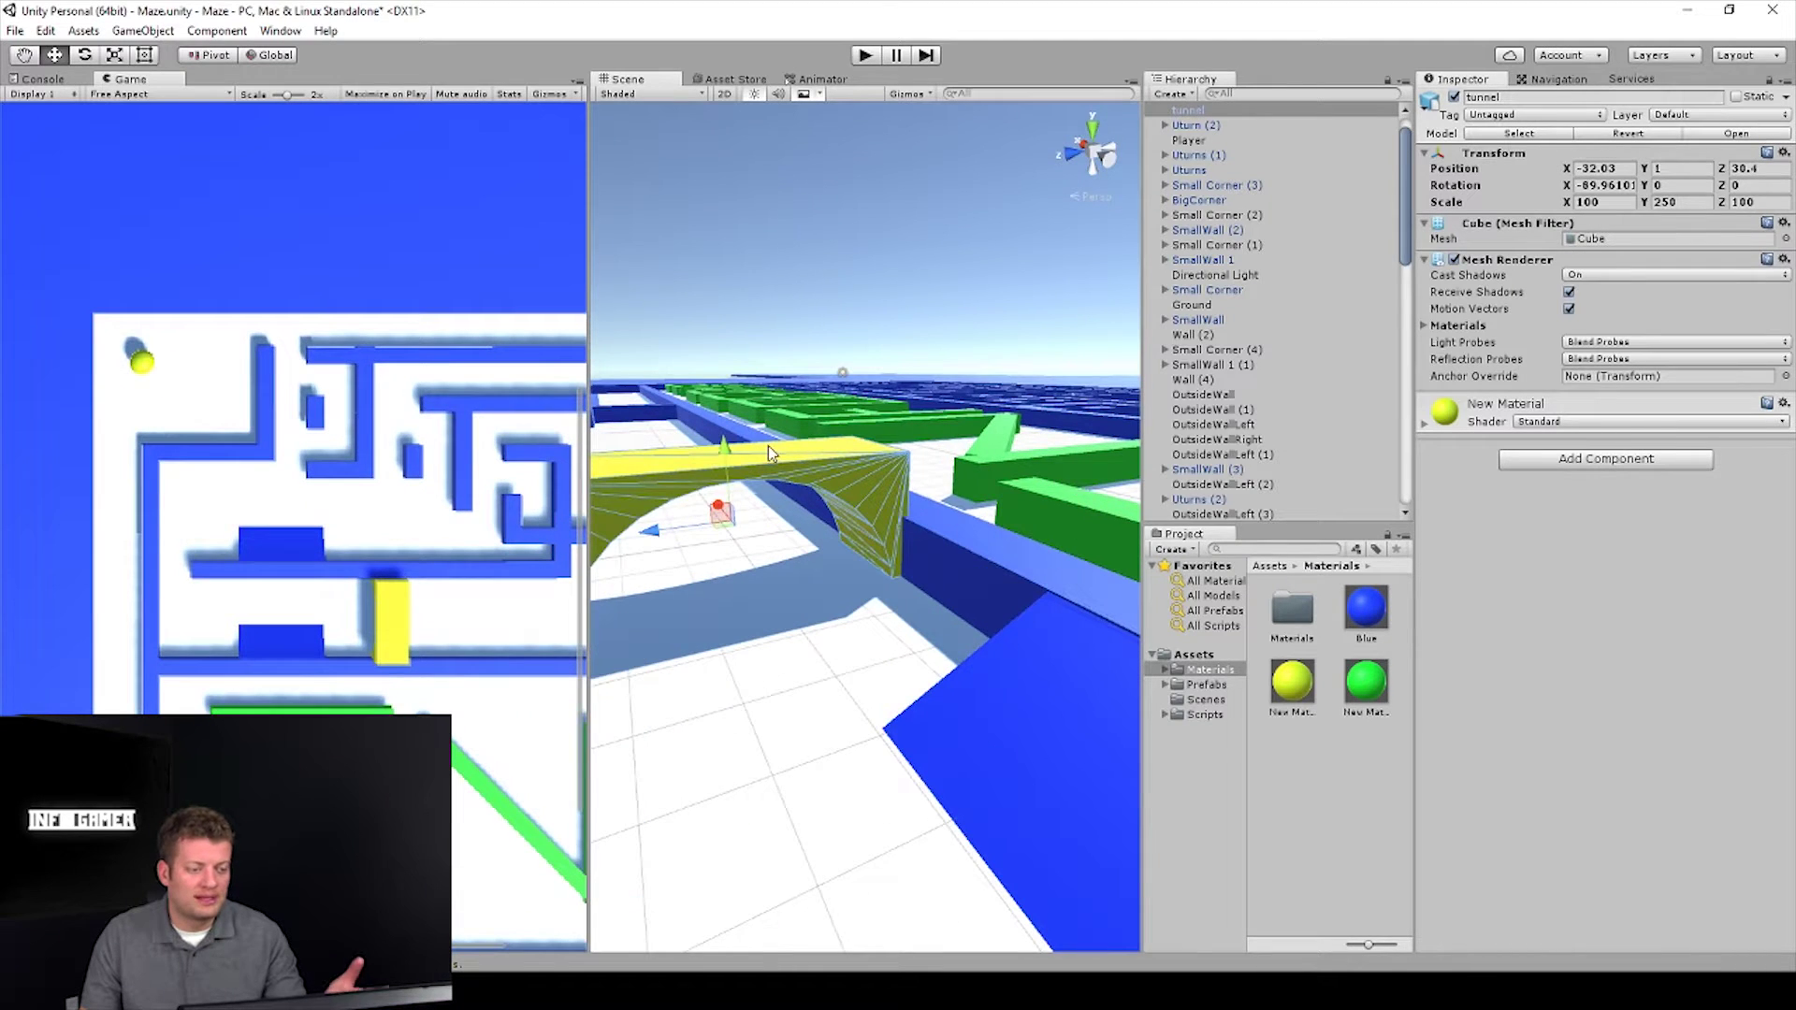
scroll(767, 444, up, 2)
scroll(780, 561, down, 4)
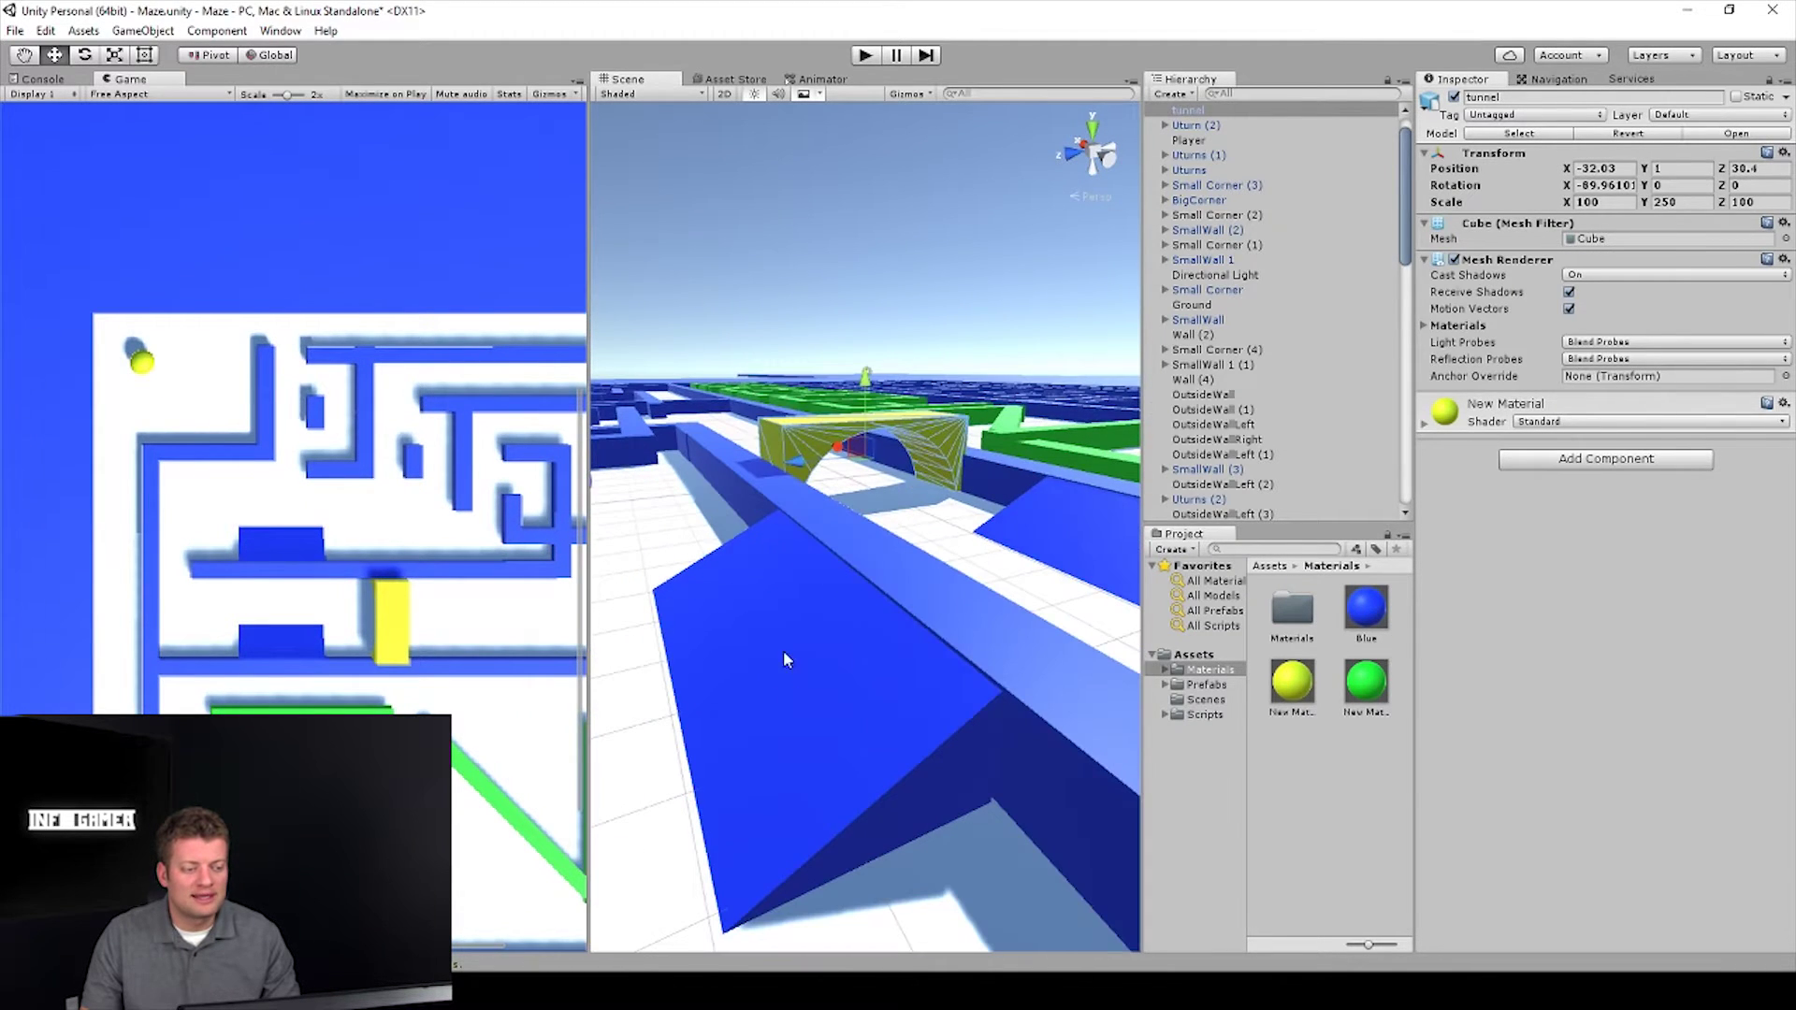
click(785, 679)
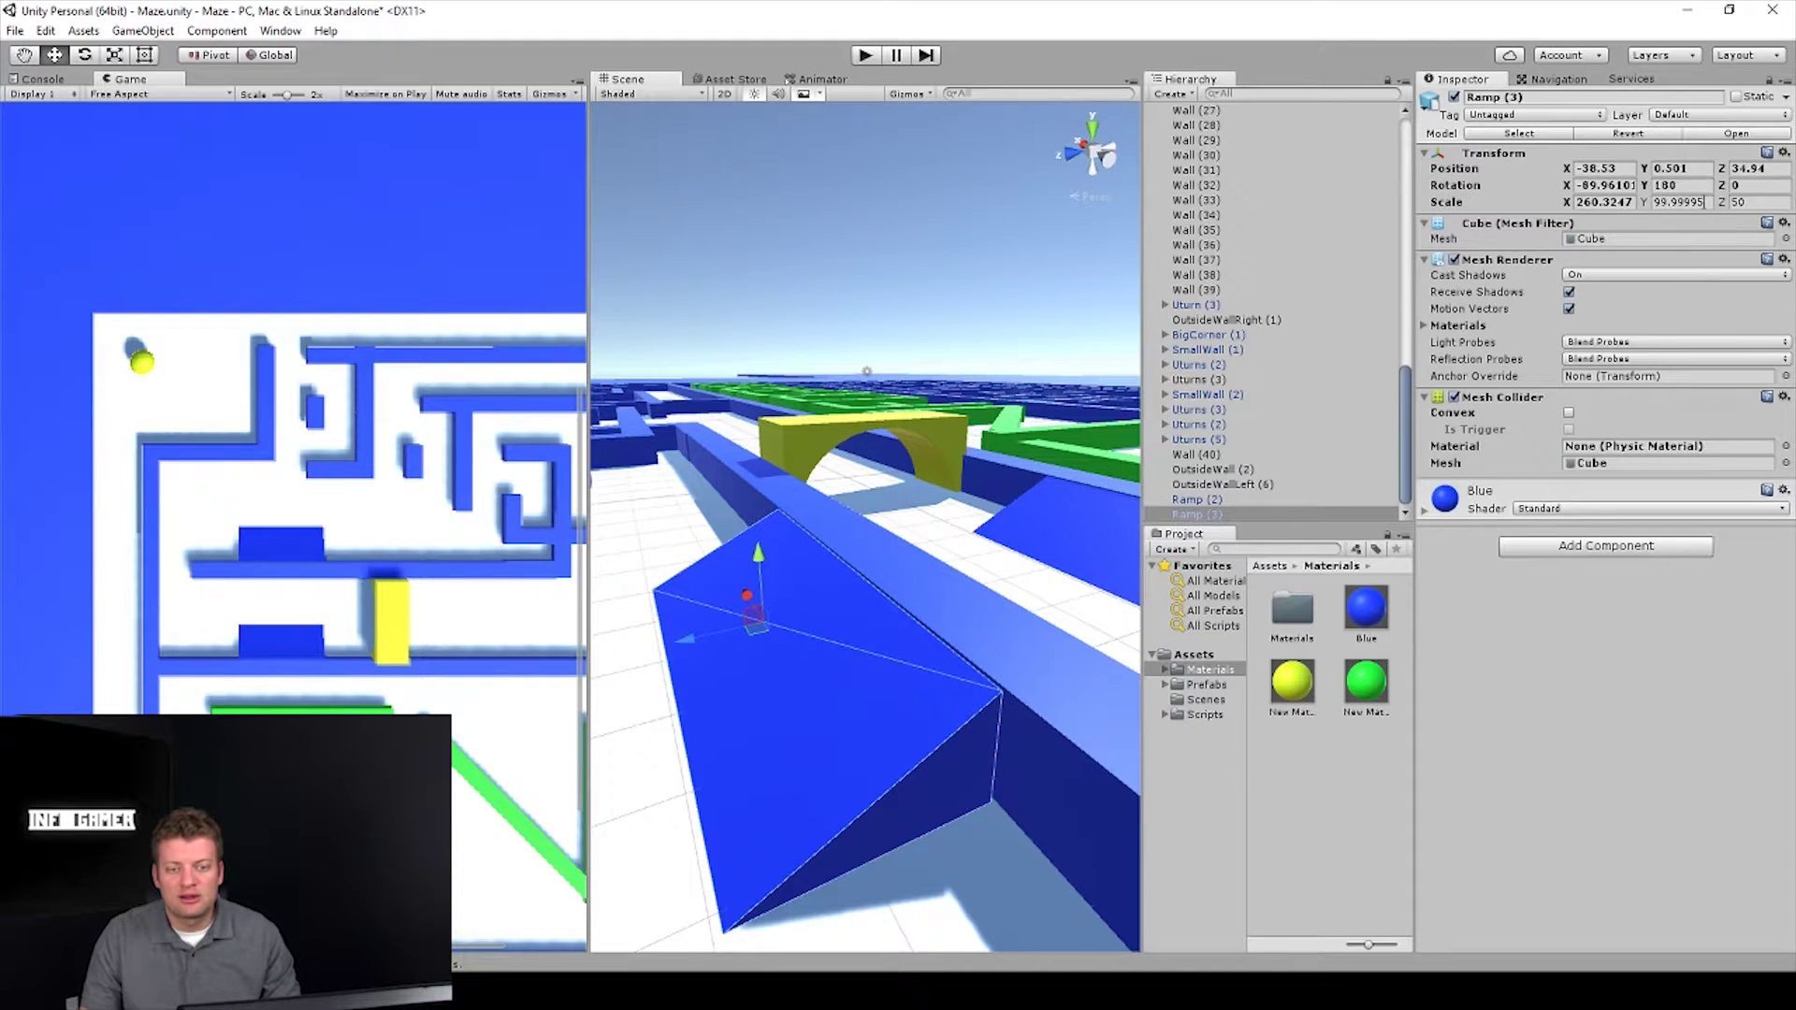
text(200)
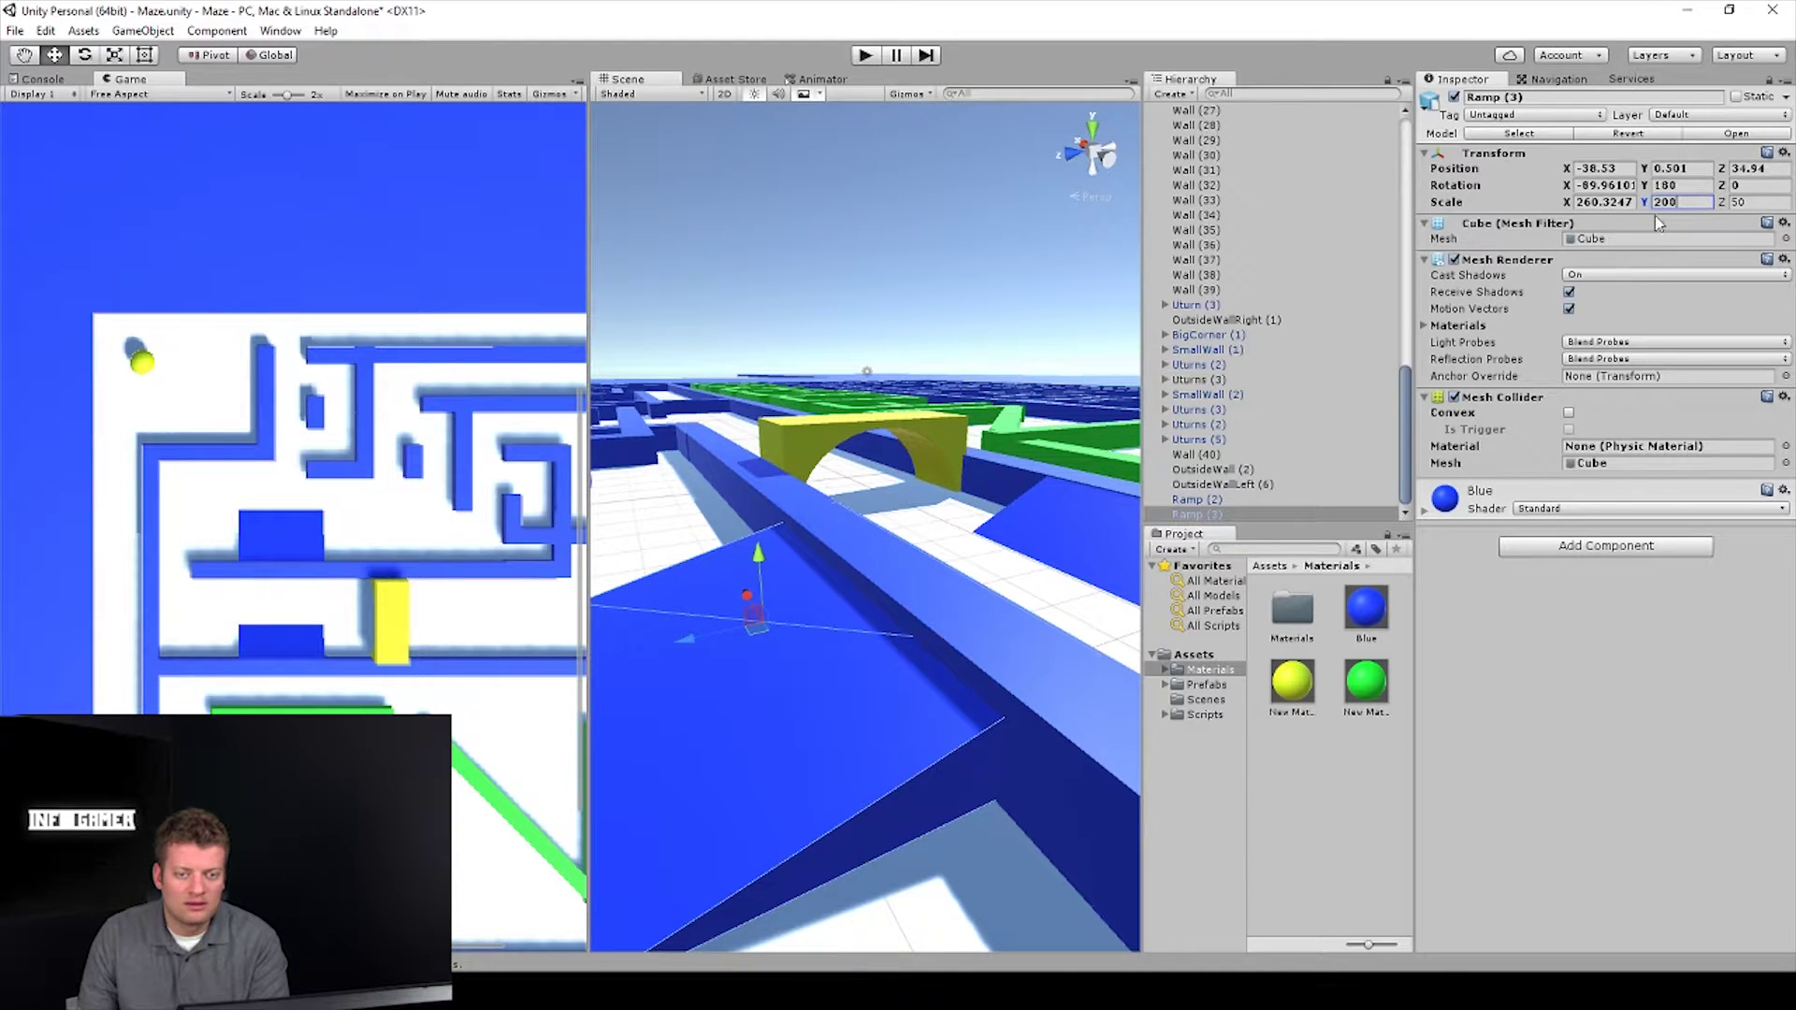
text(0)
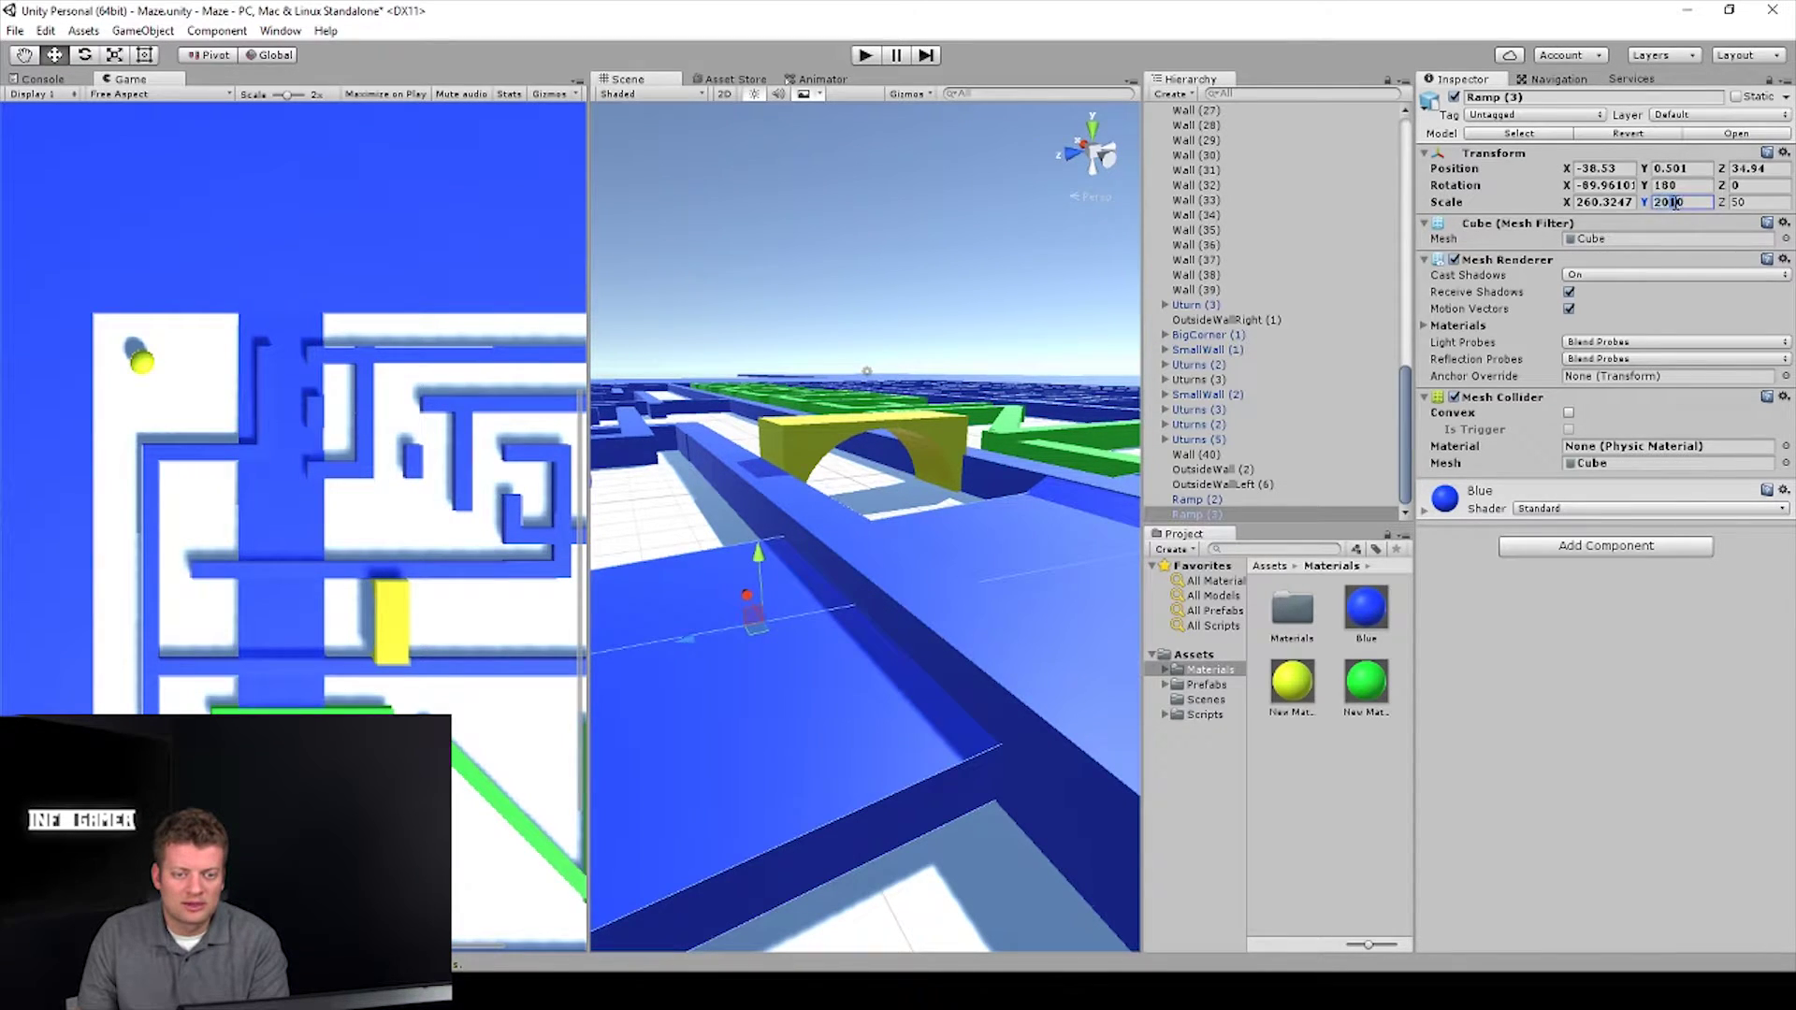
text(100)
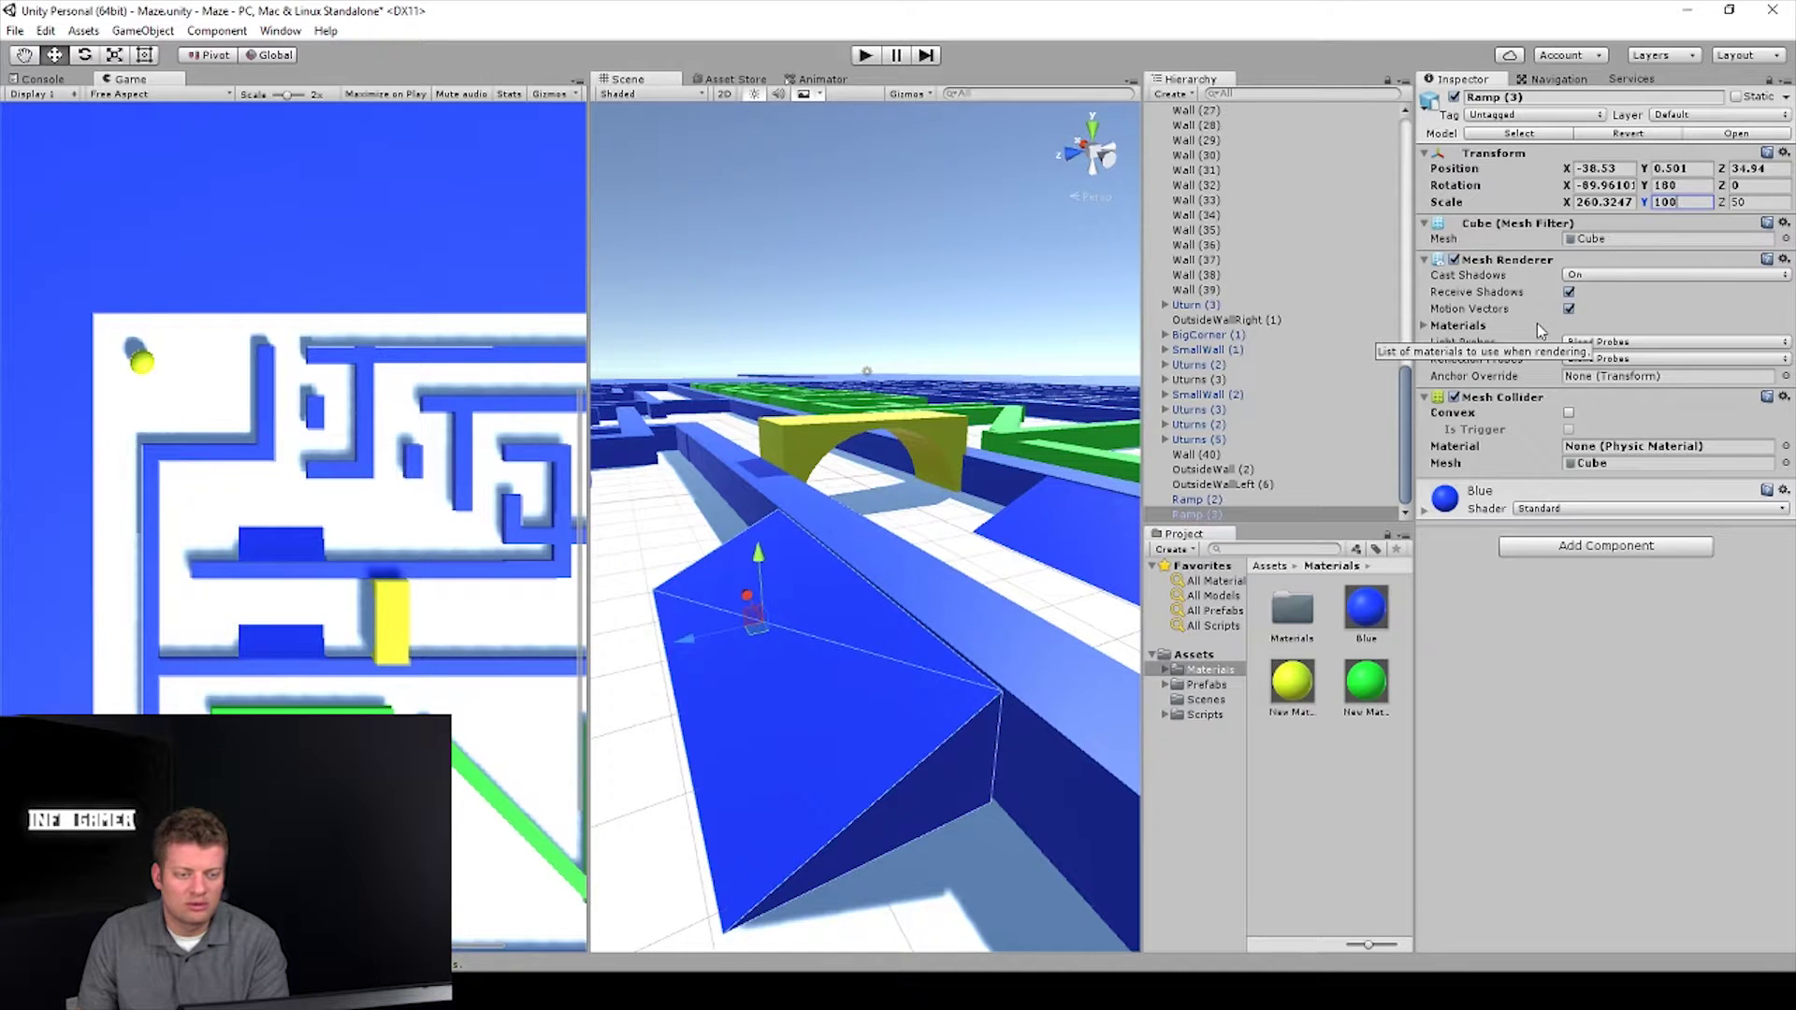
double_click(1665, 202)
text(200)
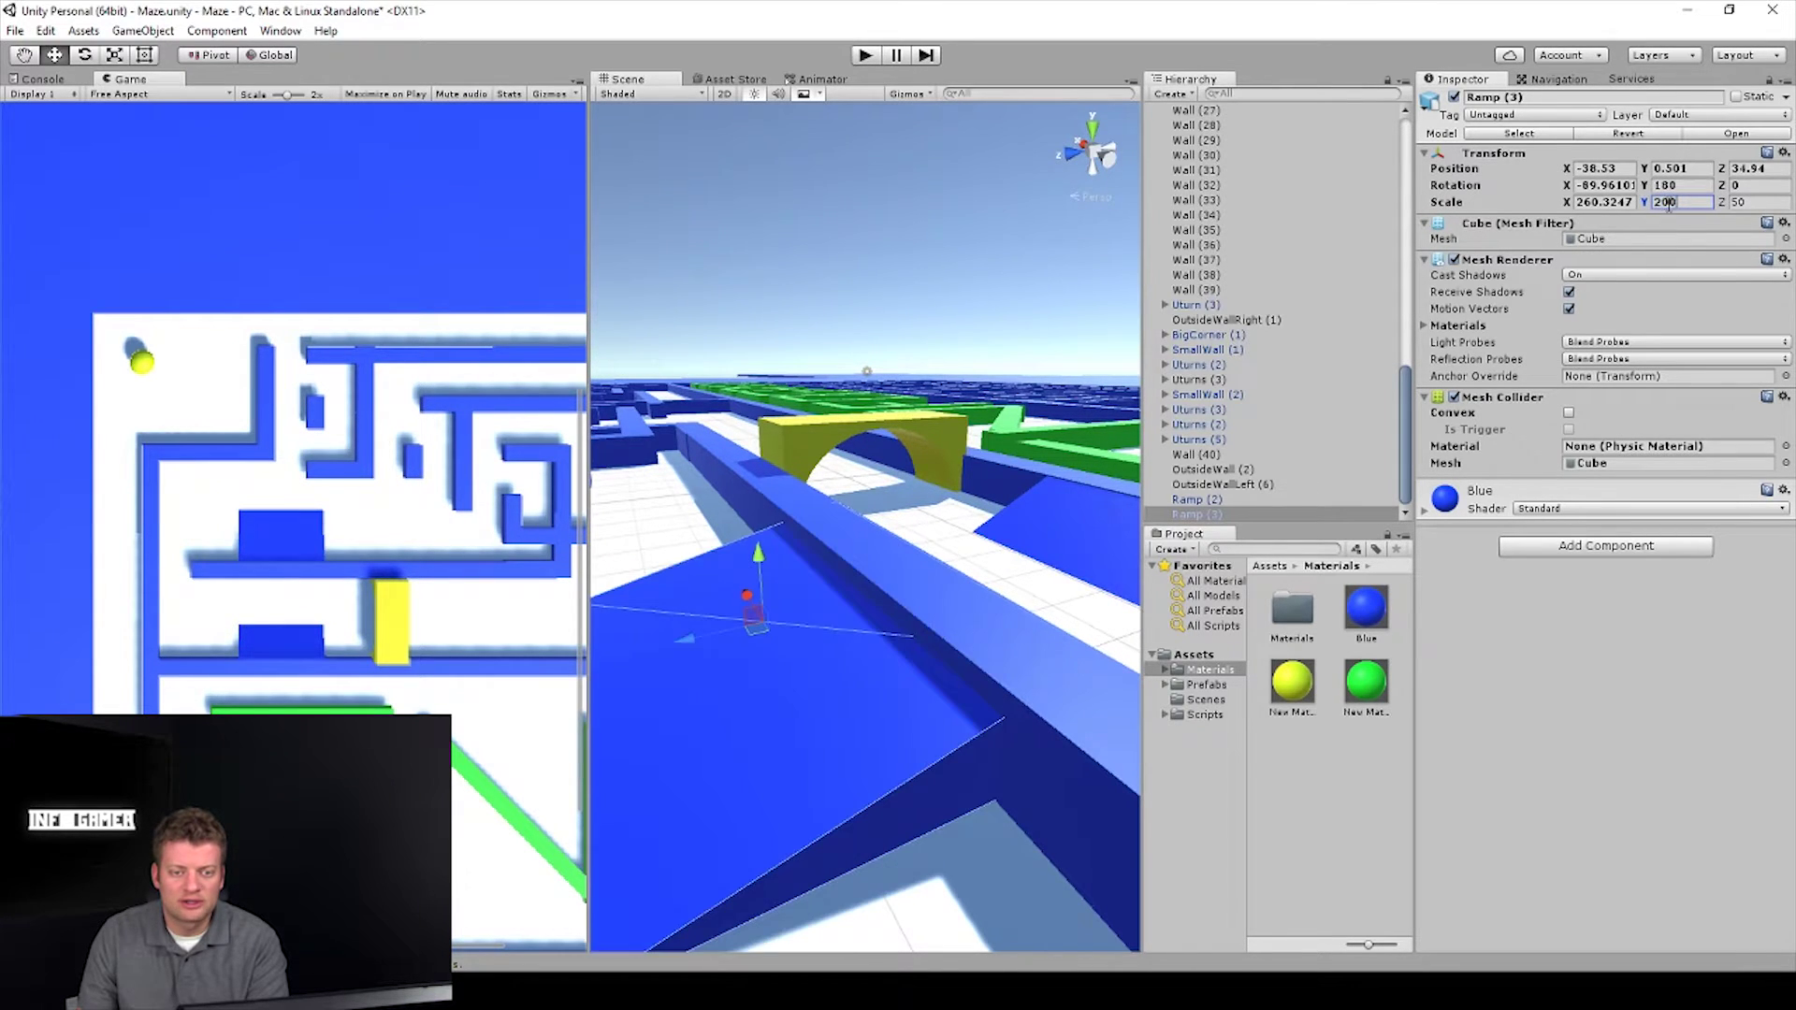
scroll(1026, 565, down, 3)
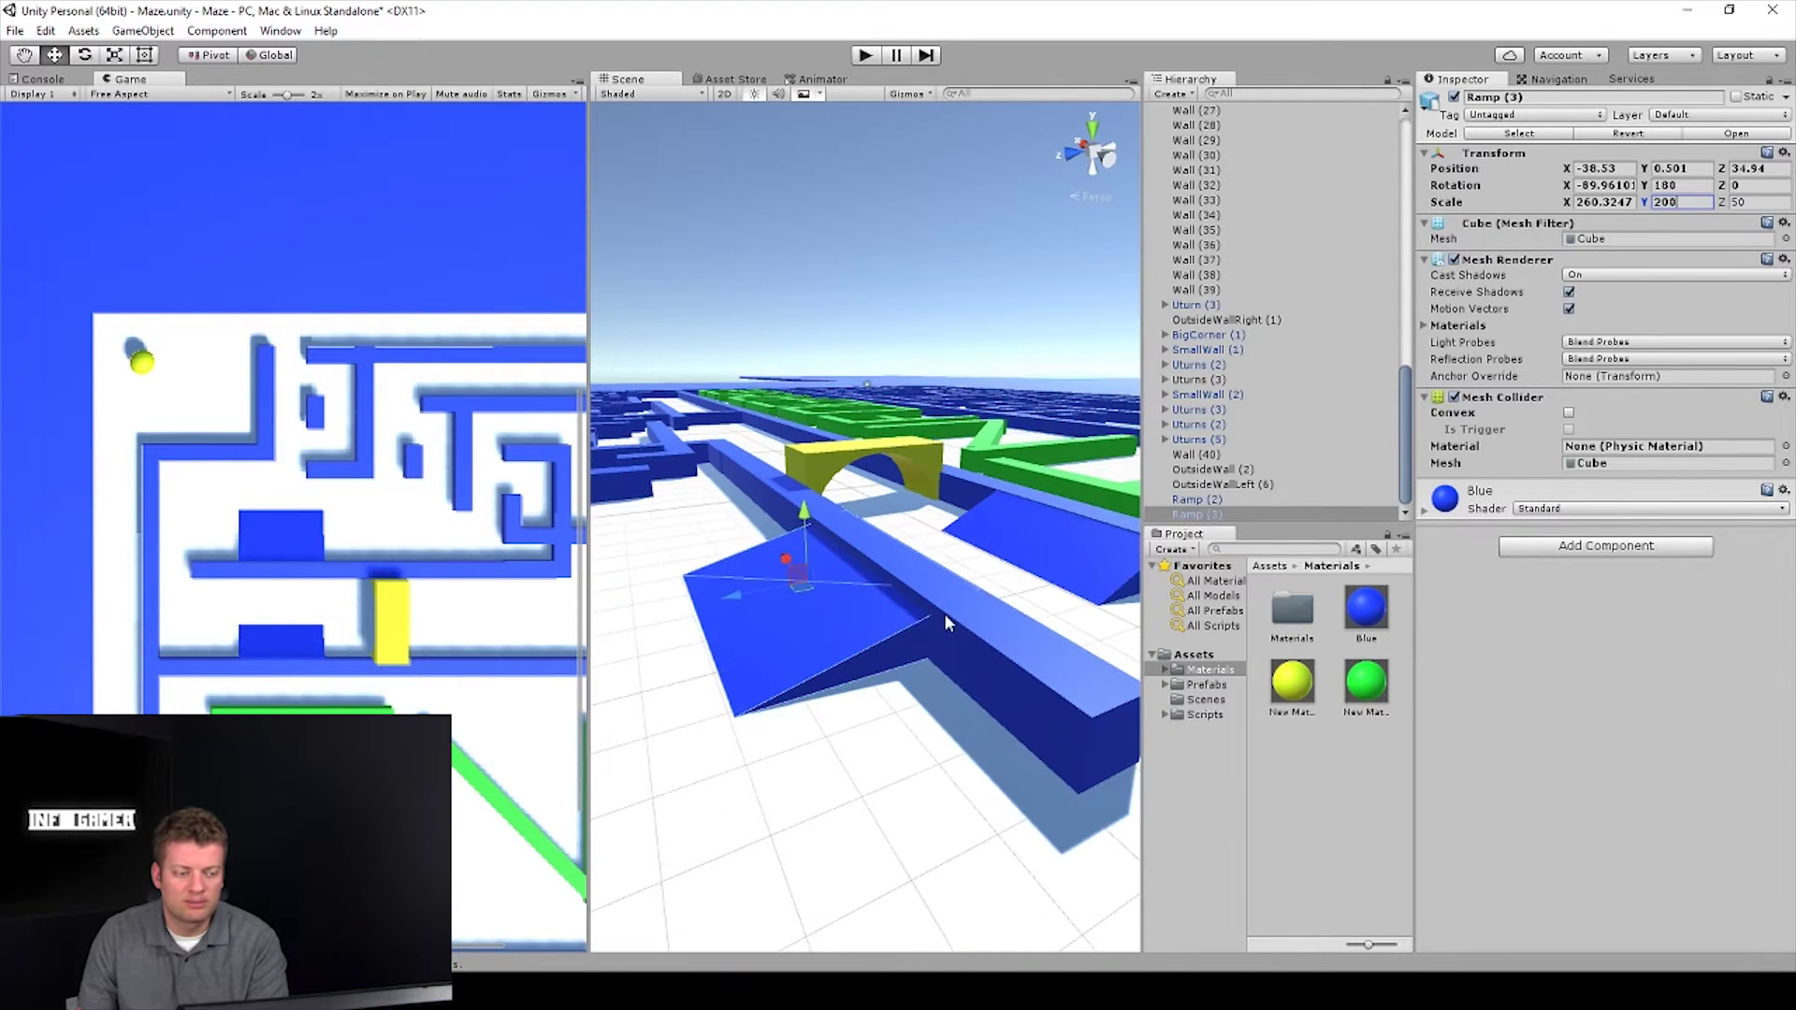
double_click(1769, 200)
text(100)
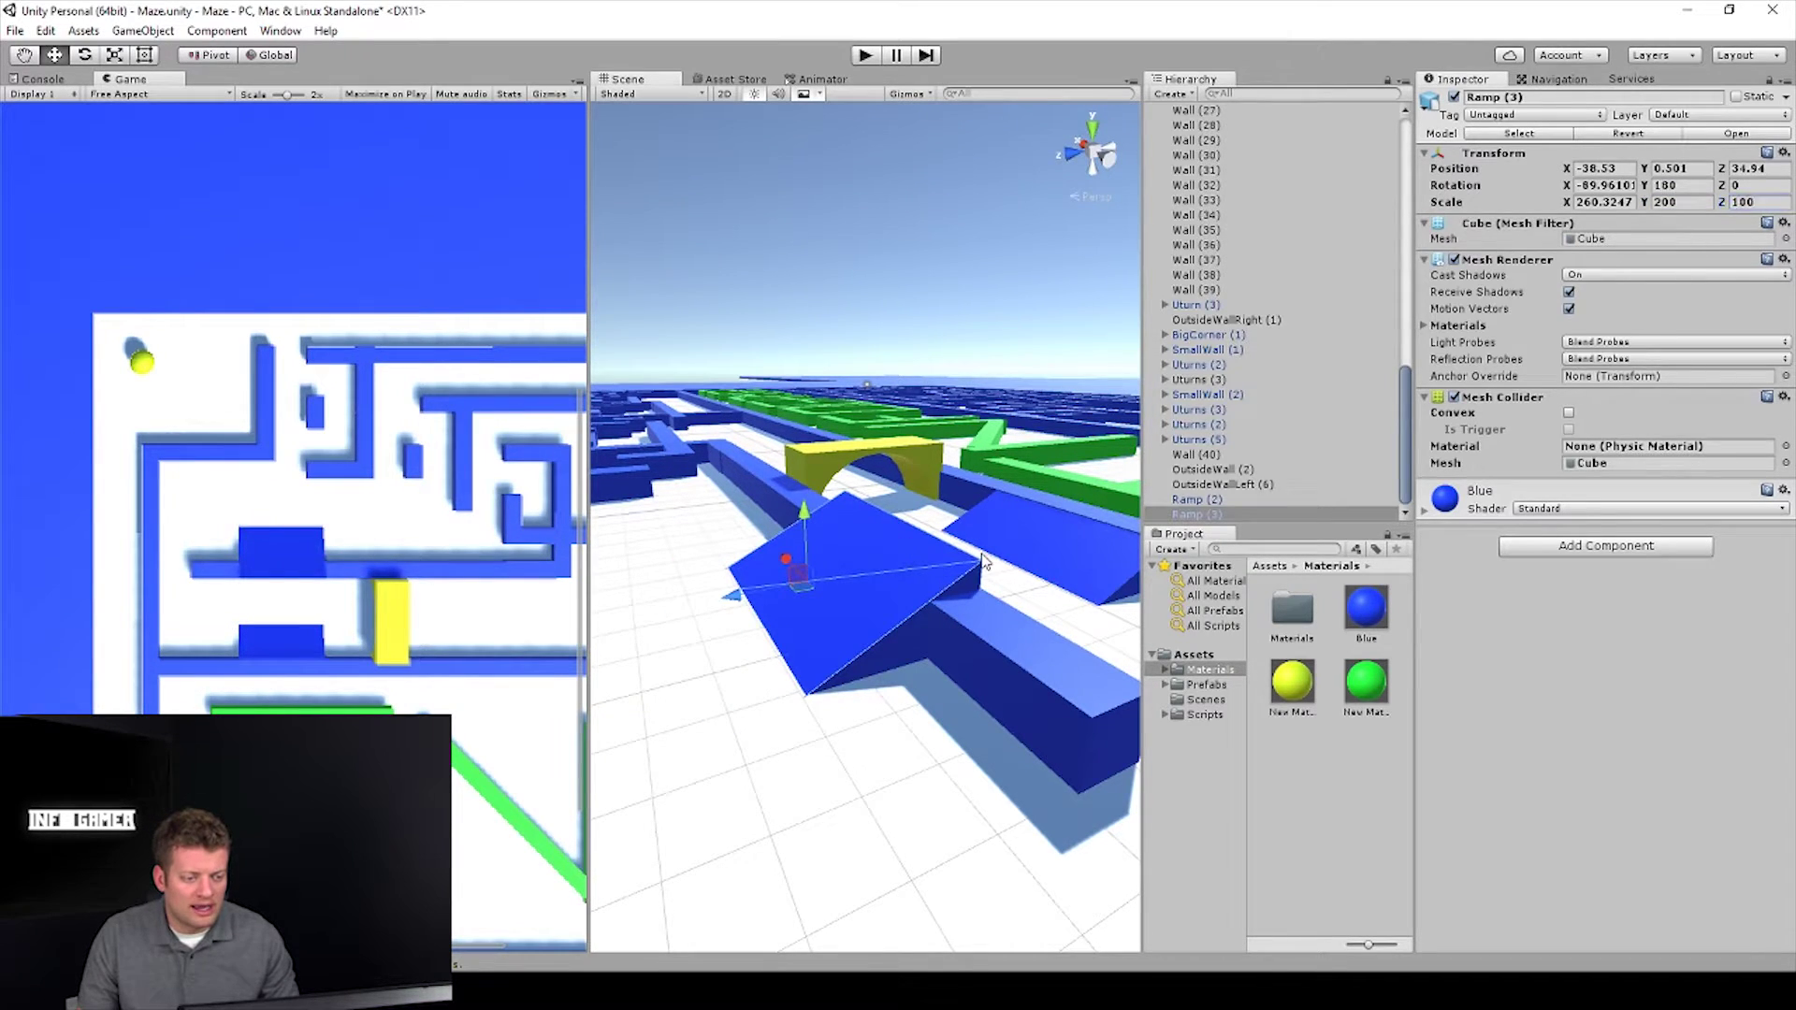
drag(984, 573, 806, 450)
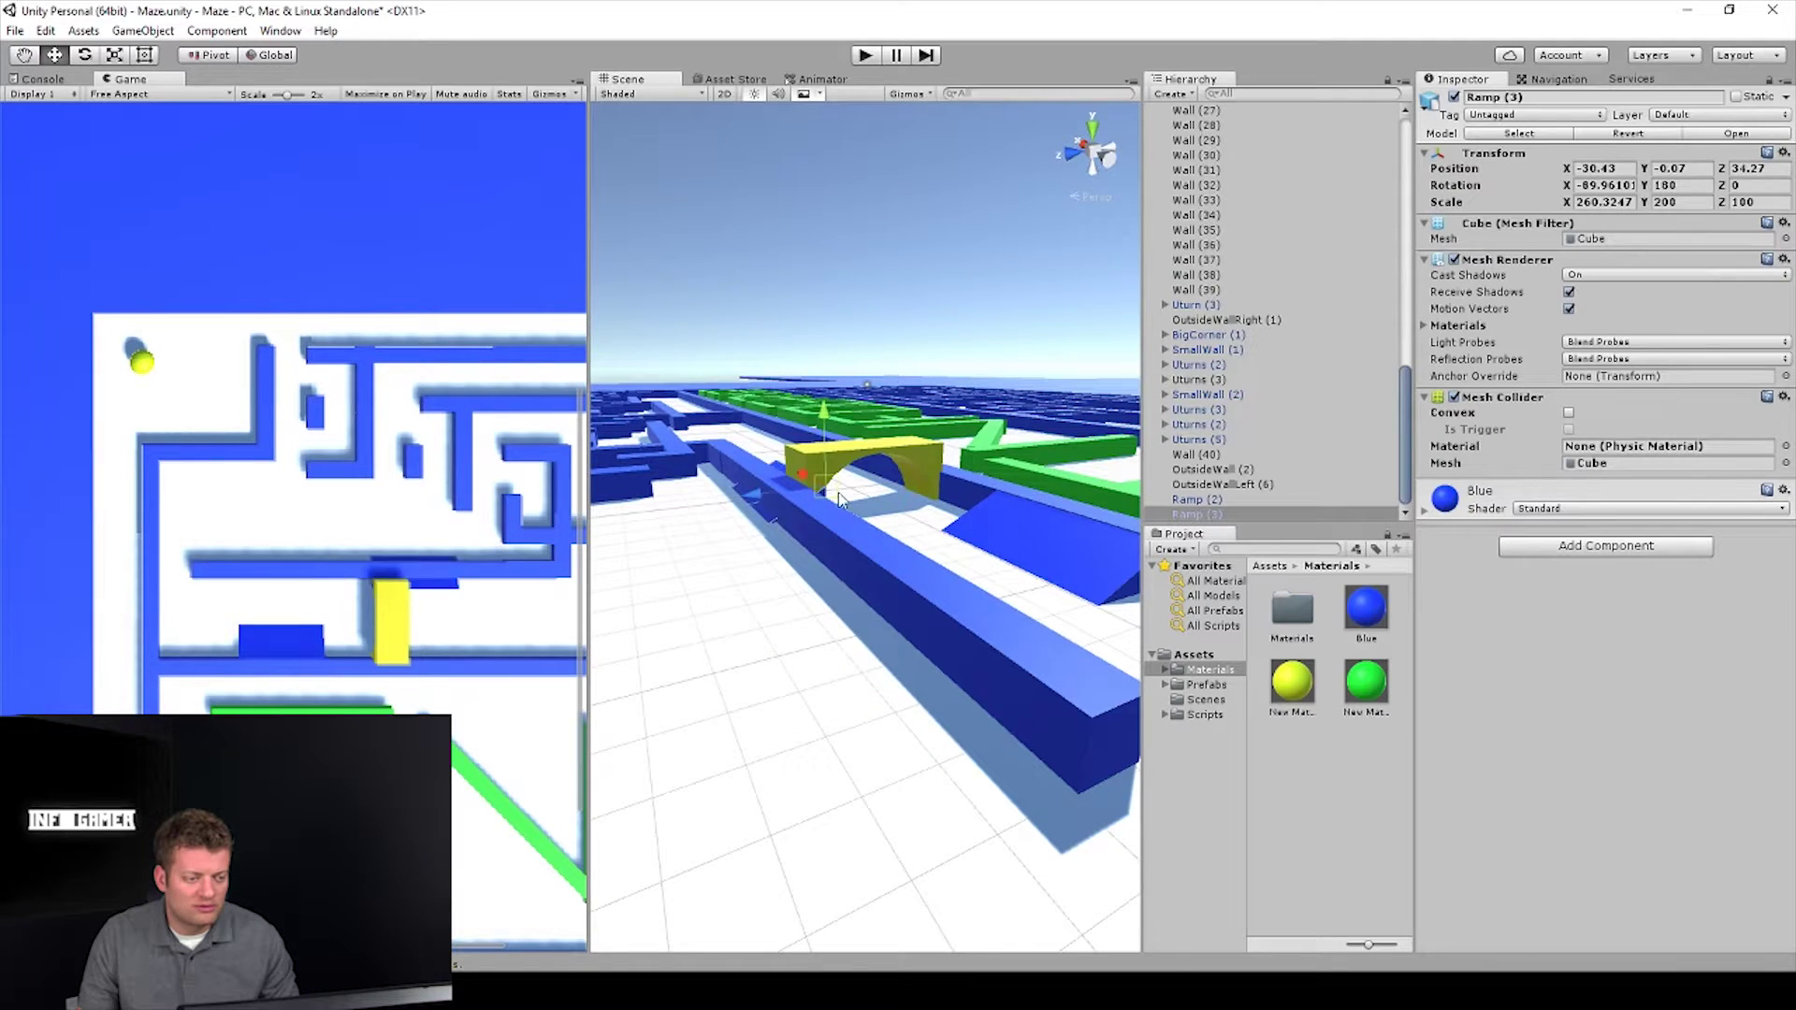
middle_drag(809, 461, 897, 557)
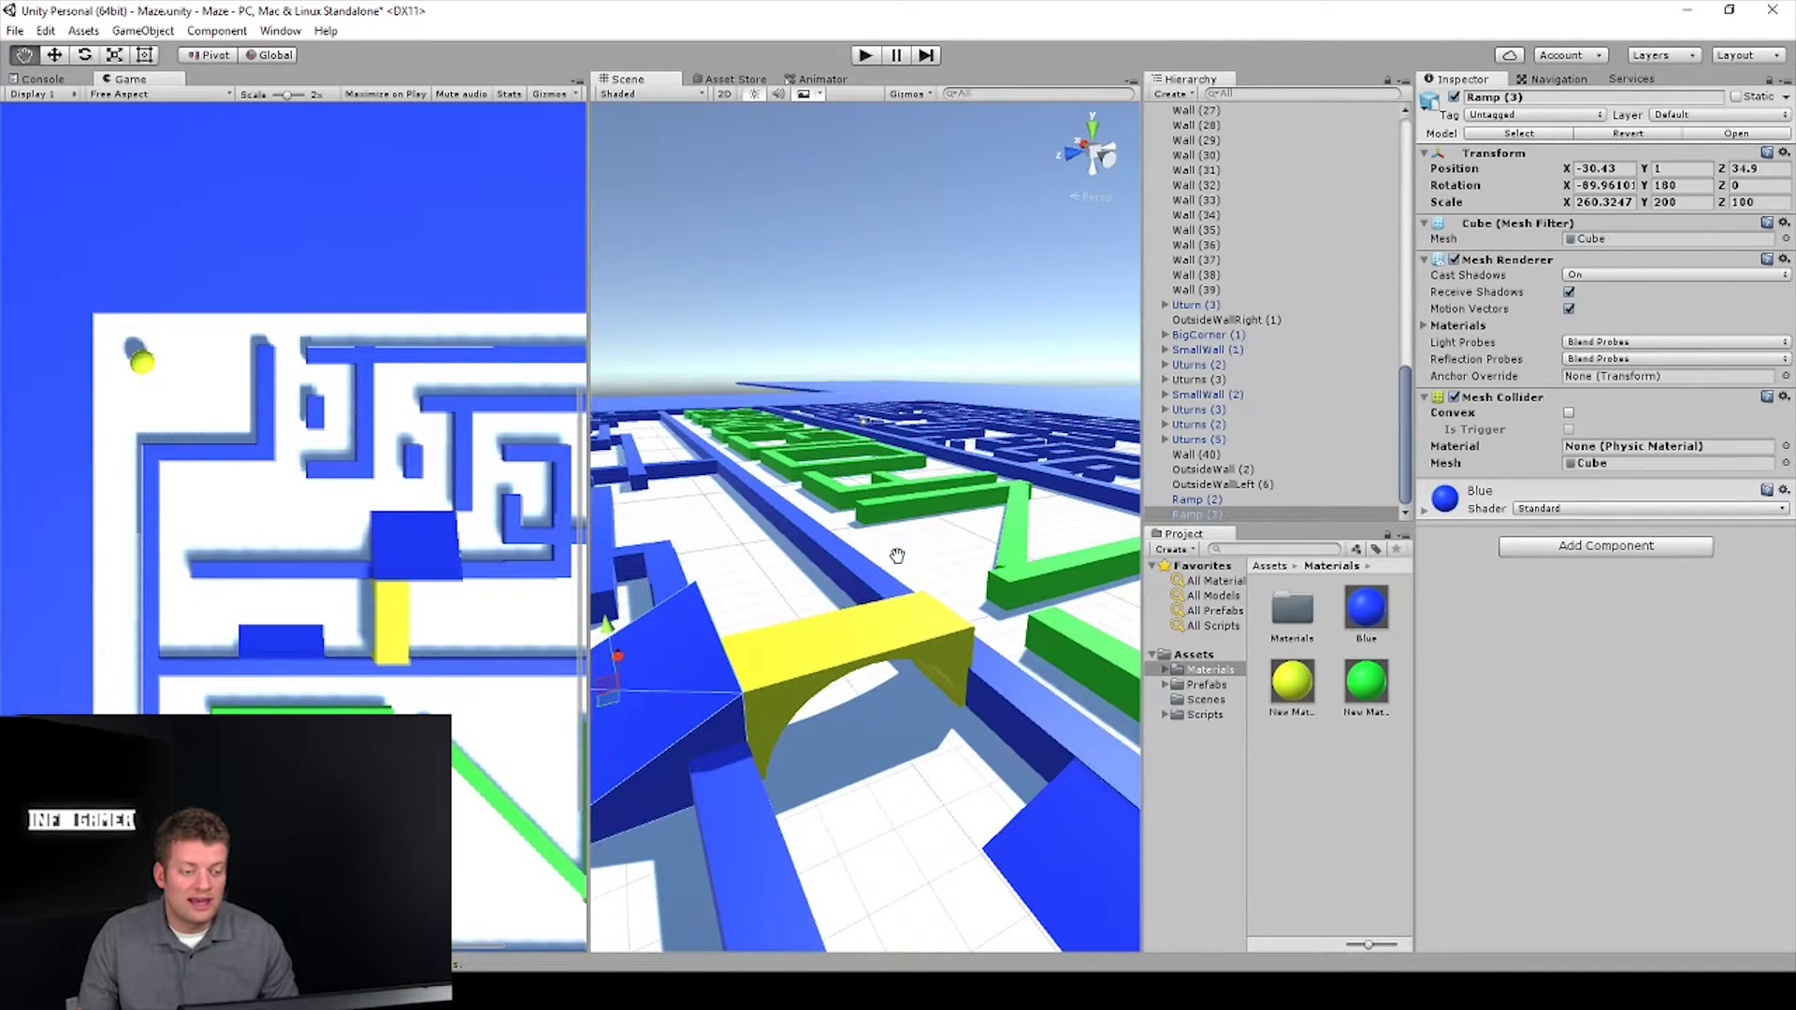
scroll(728, 700, down, 2)
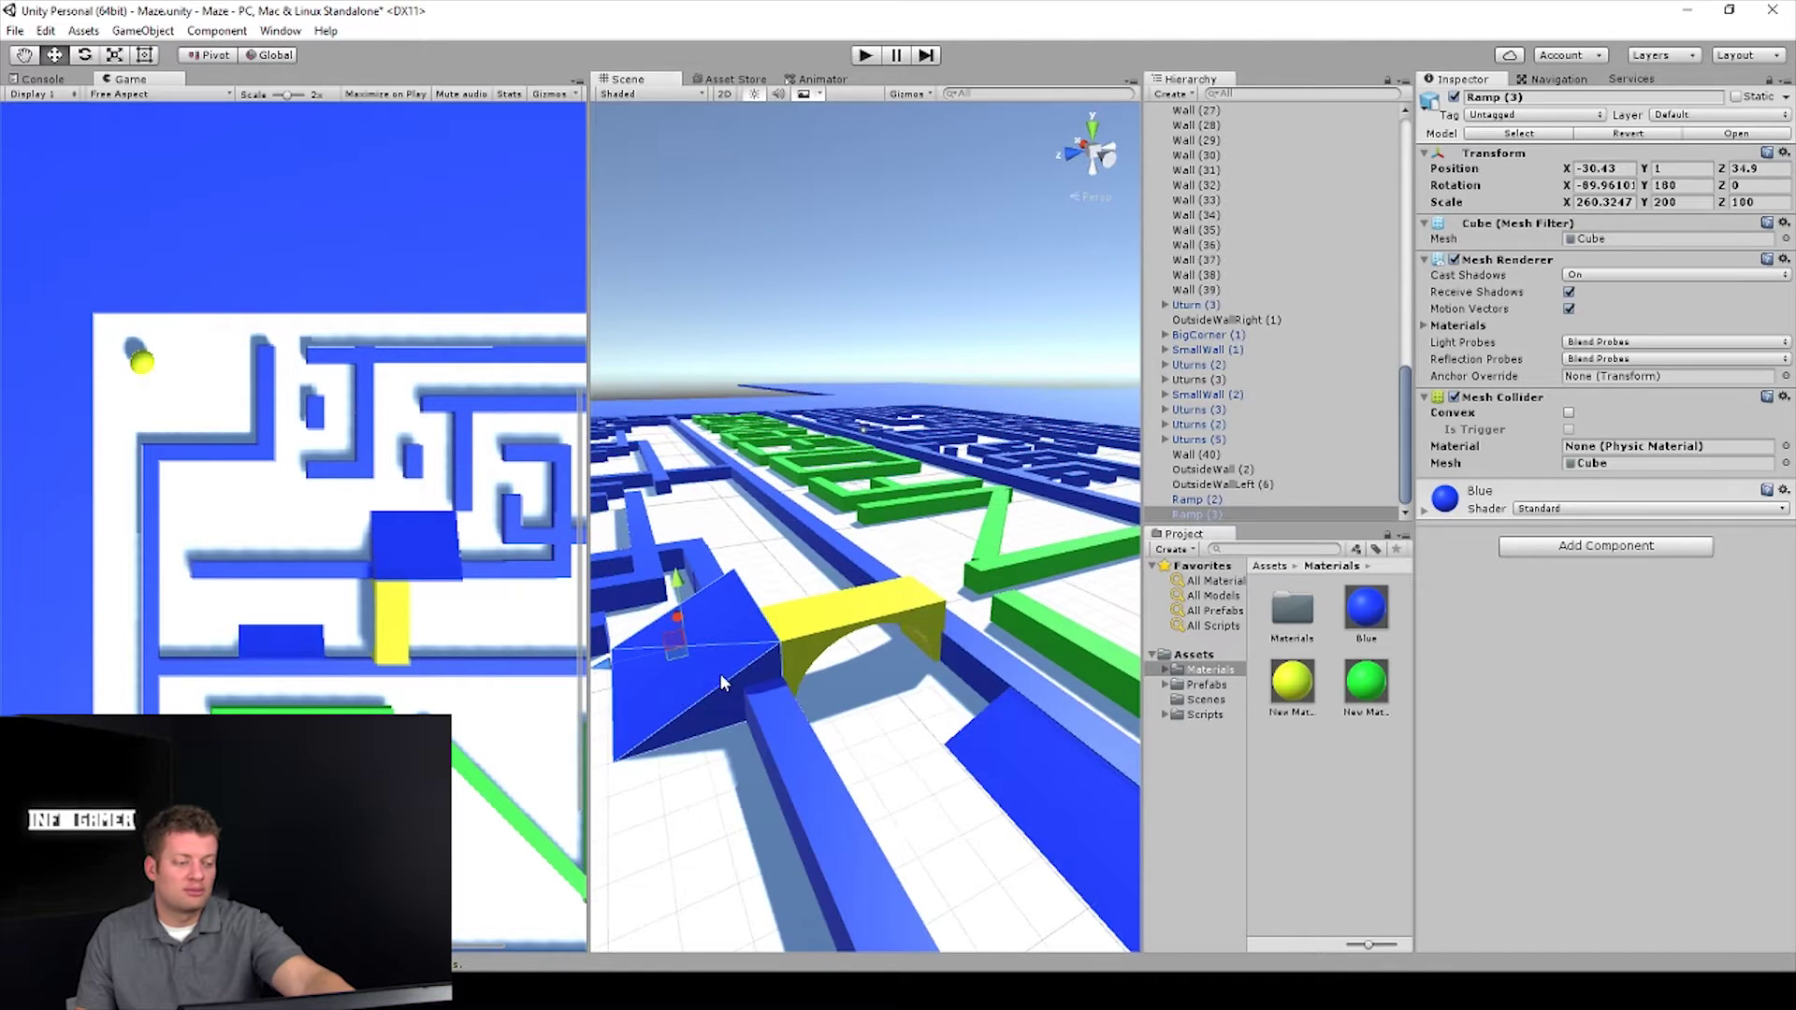
scroll(690, 690, down, 2)
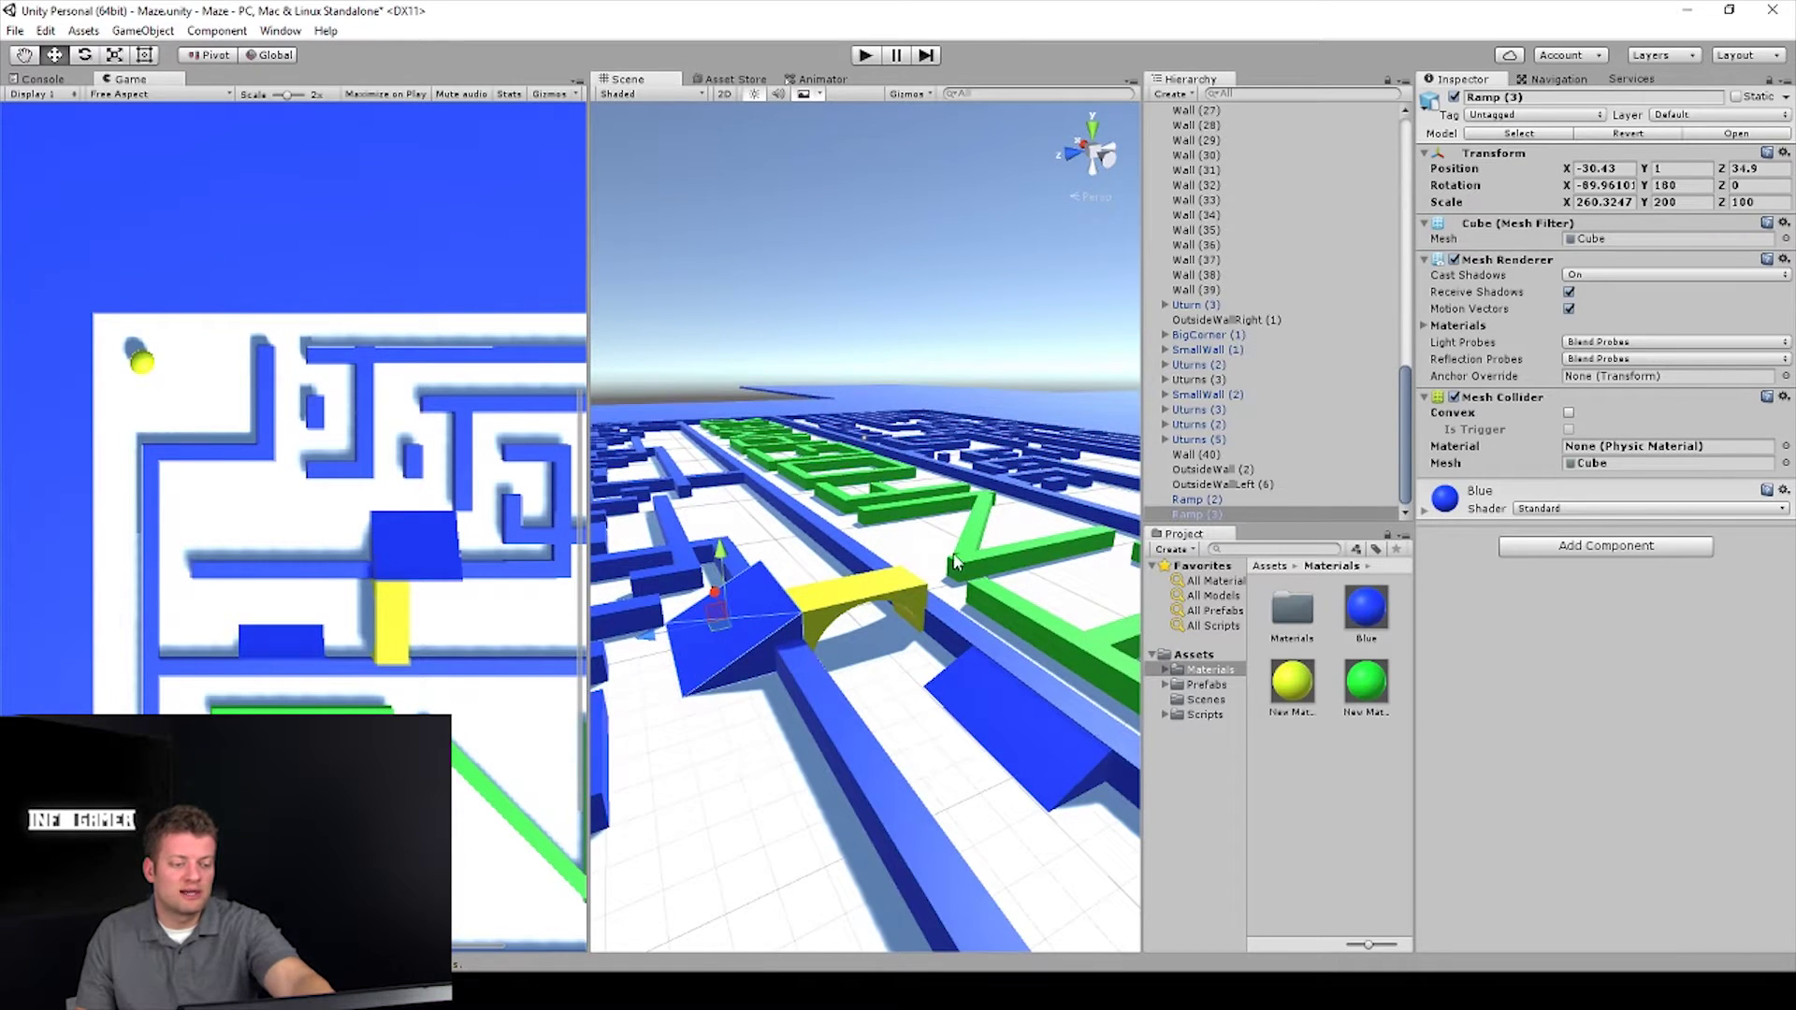
middle_drag(955, 562, 905, 589)
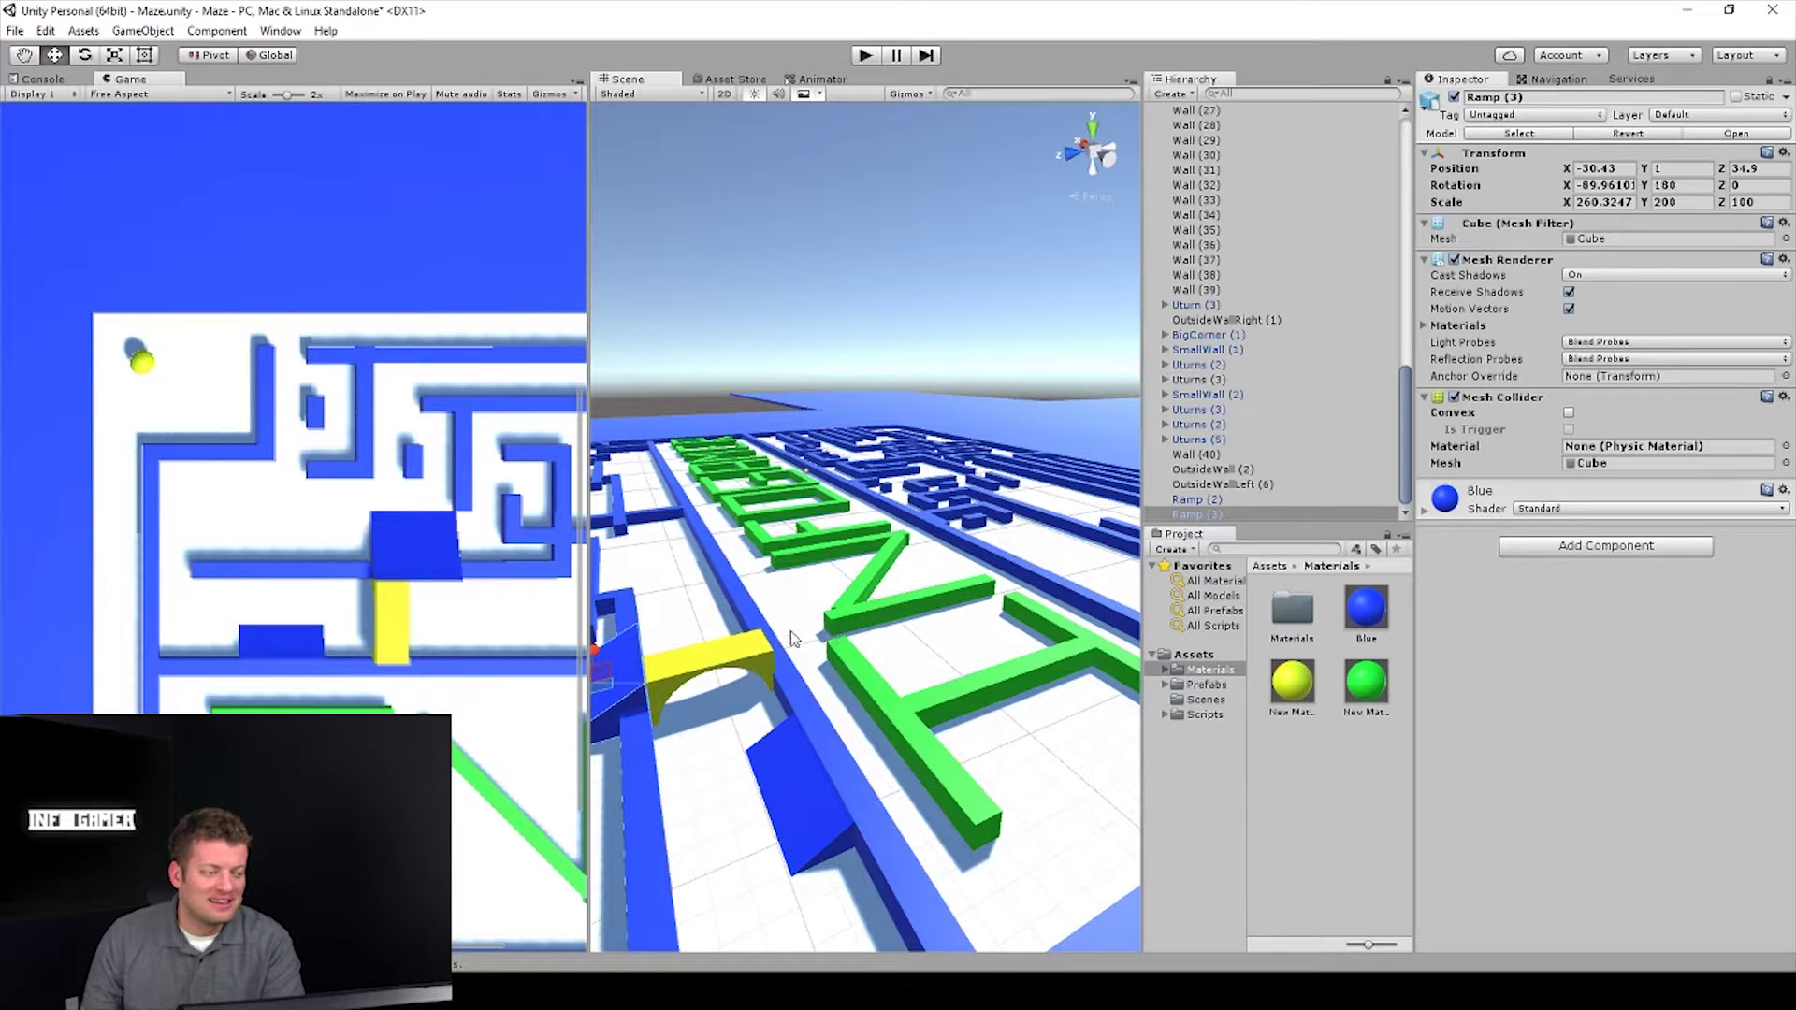
click(691, 671)
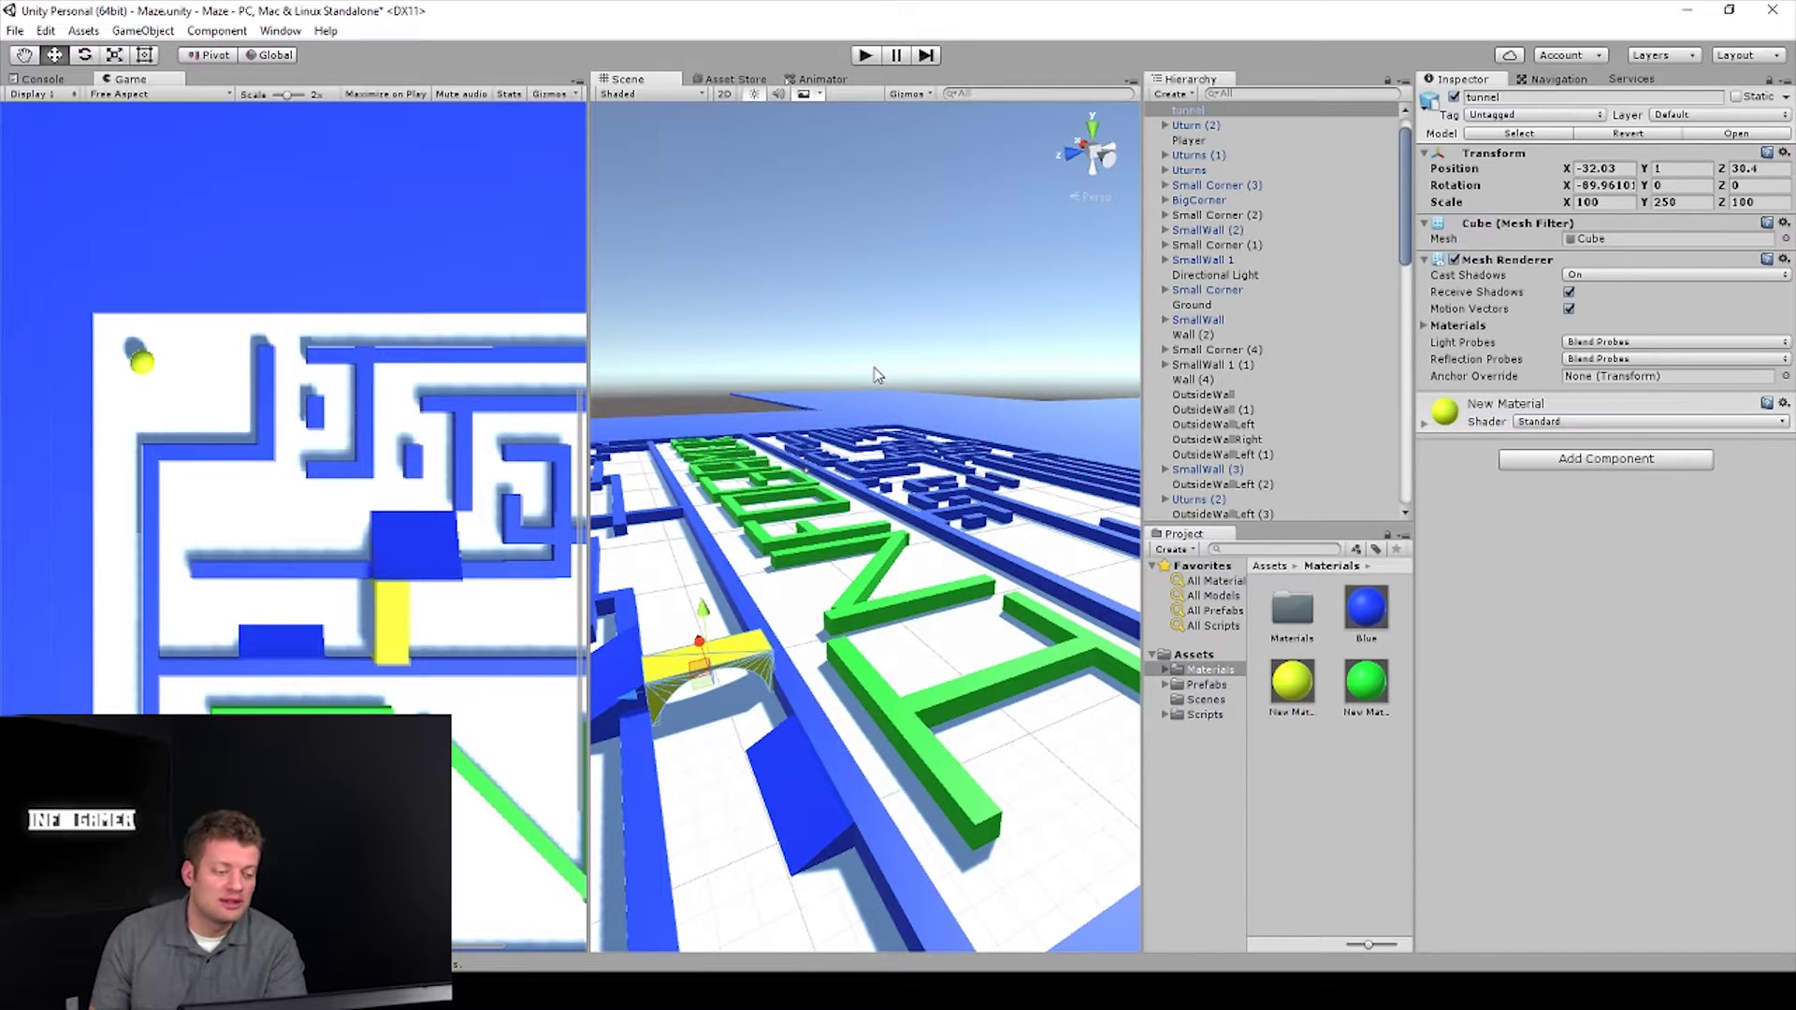
scroll(881, 455, down, 2)
scroll(713, 661, down, 2)
scroll(729, 683, down, 1)
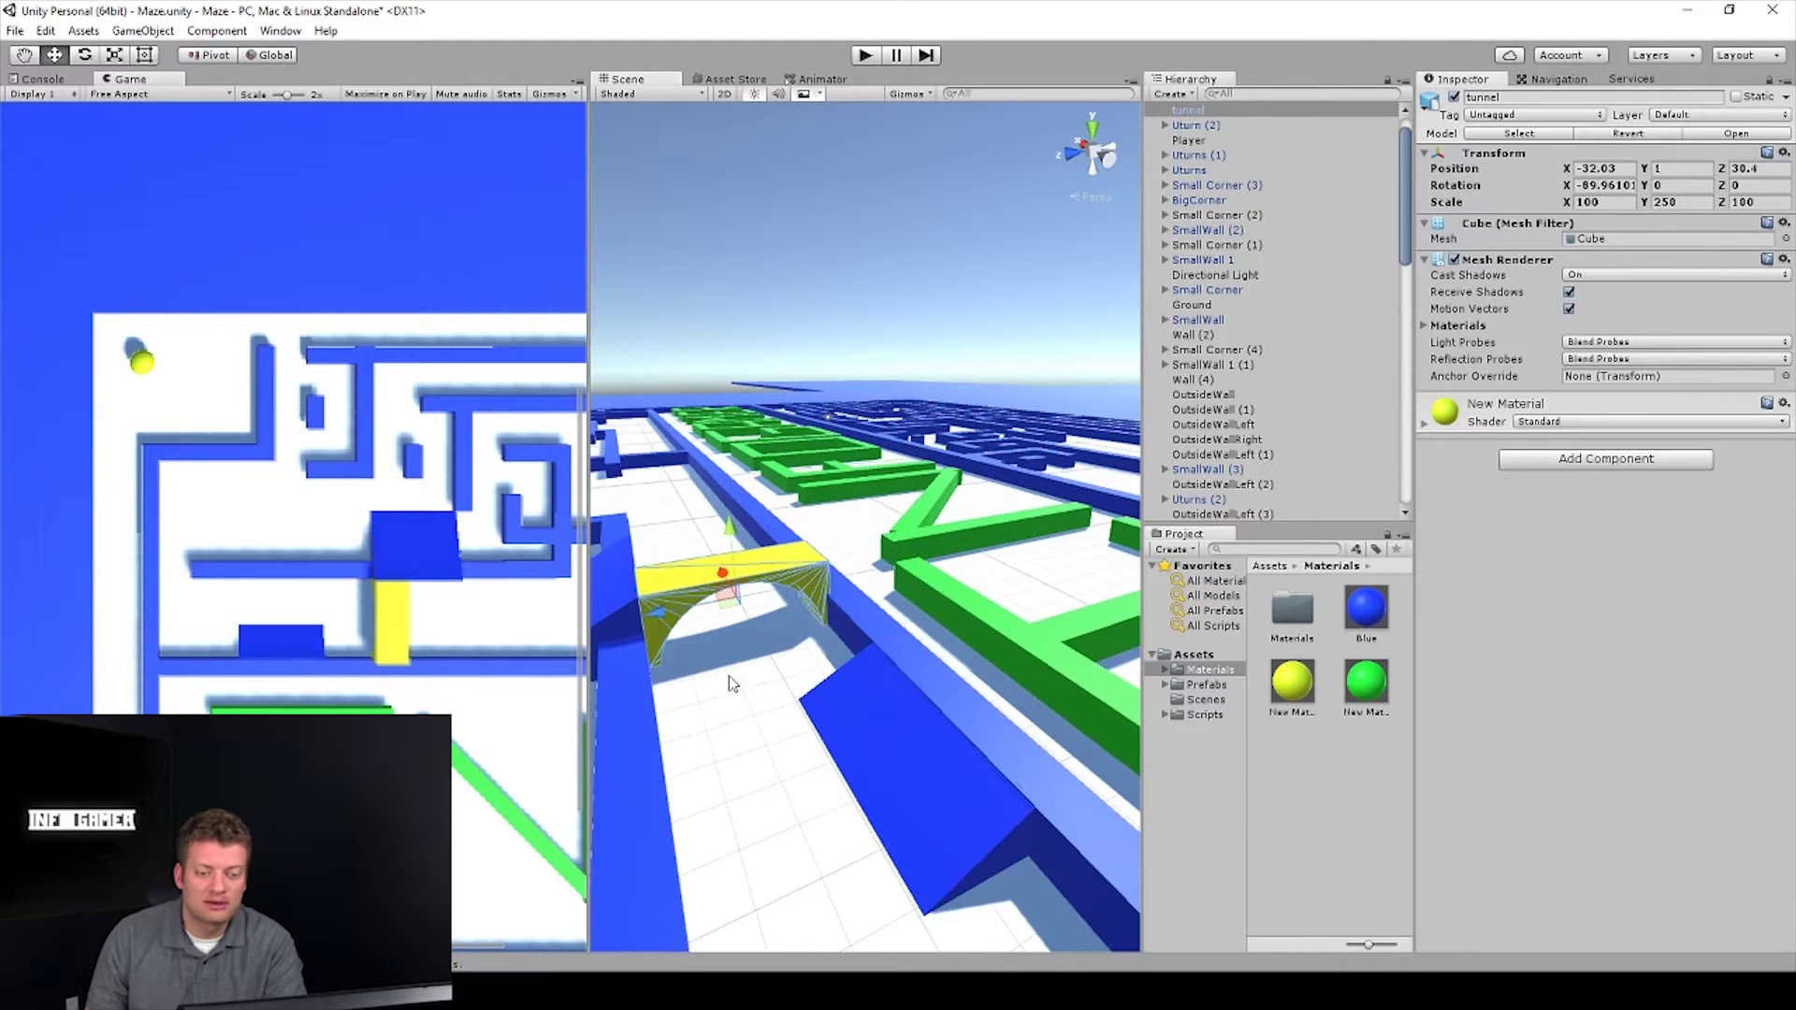
- Add a Mesh Collider component to the selected tunnel
click(1186, 112)
click(1607, 459)
text(mesh)
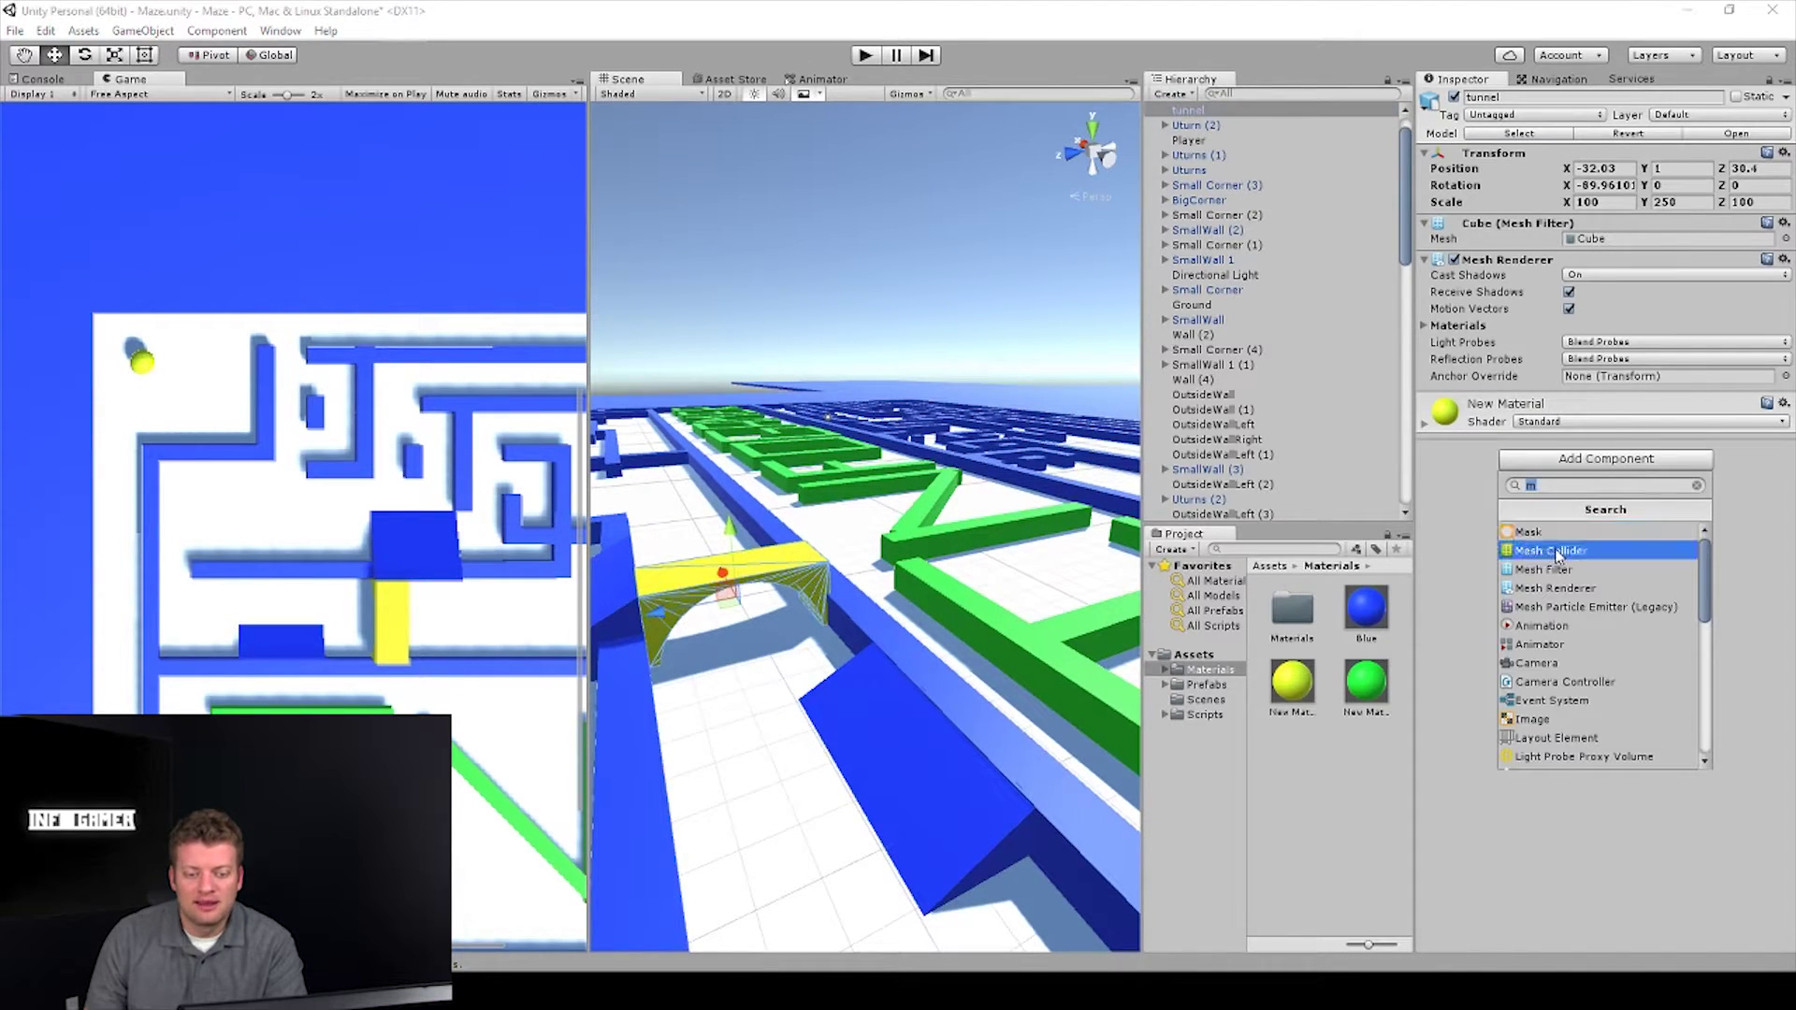
key(Return)
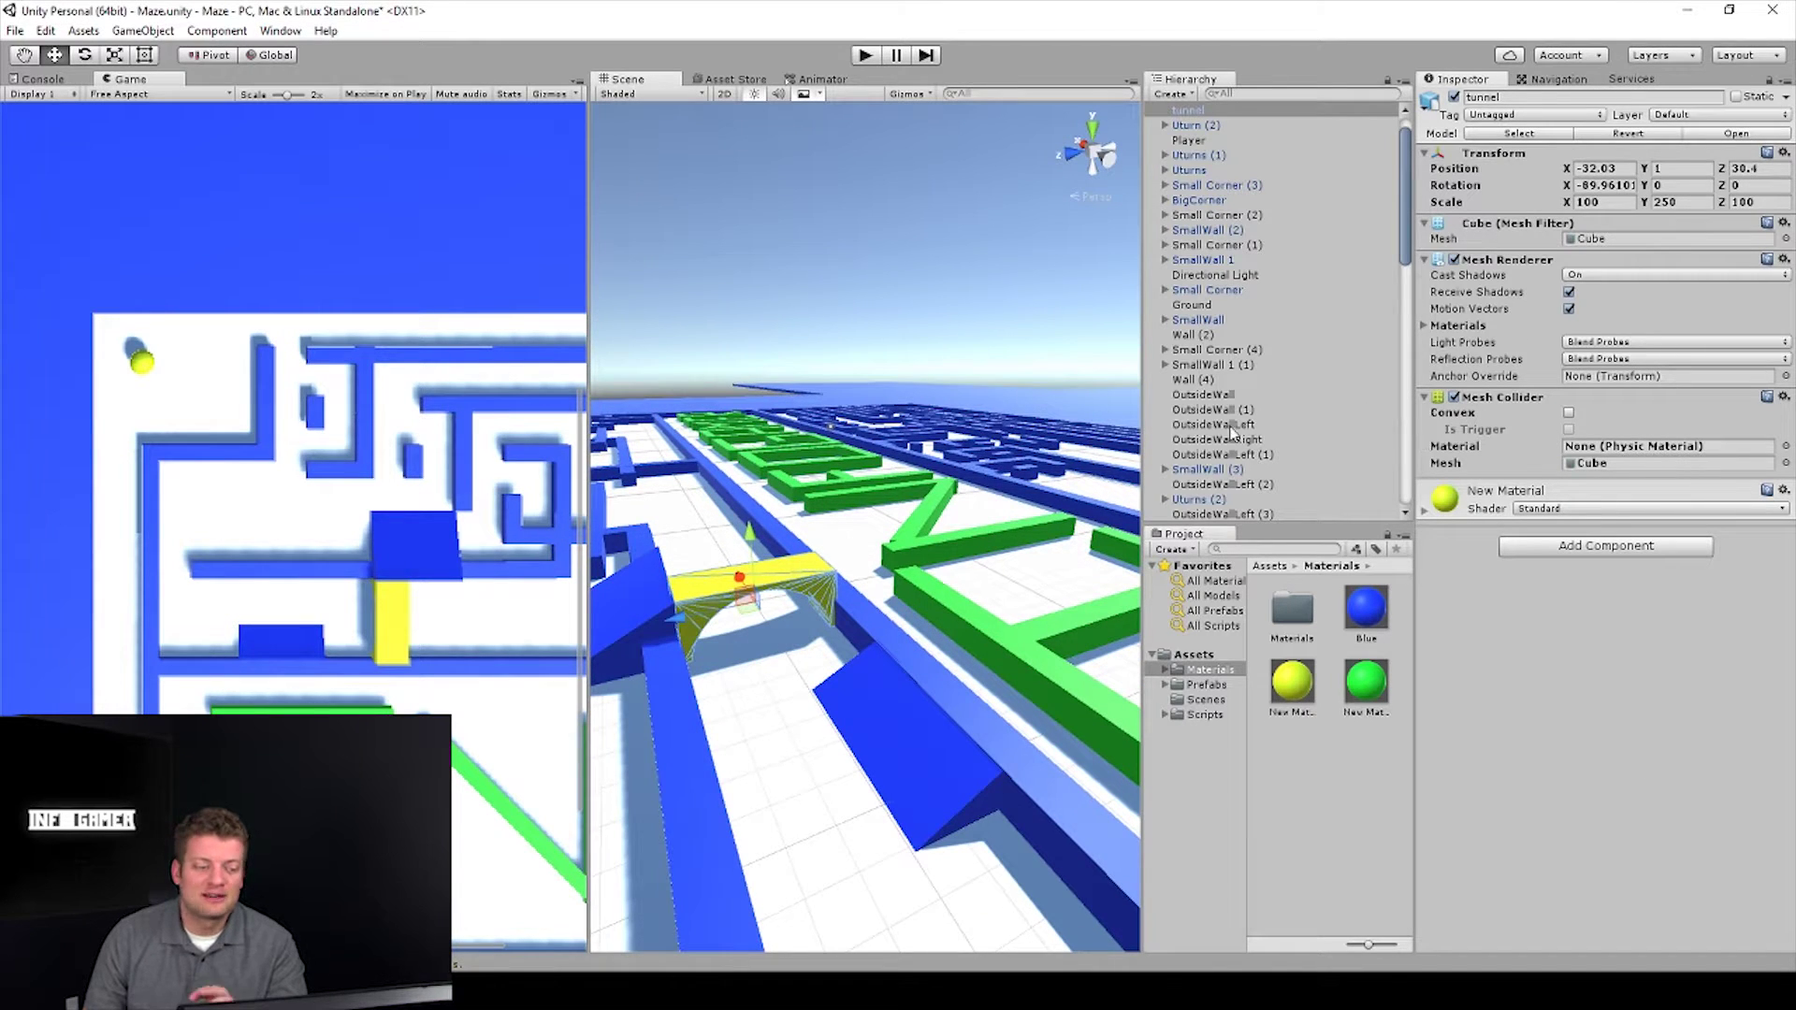
scroll(883, 581, up, 2)
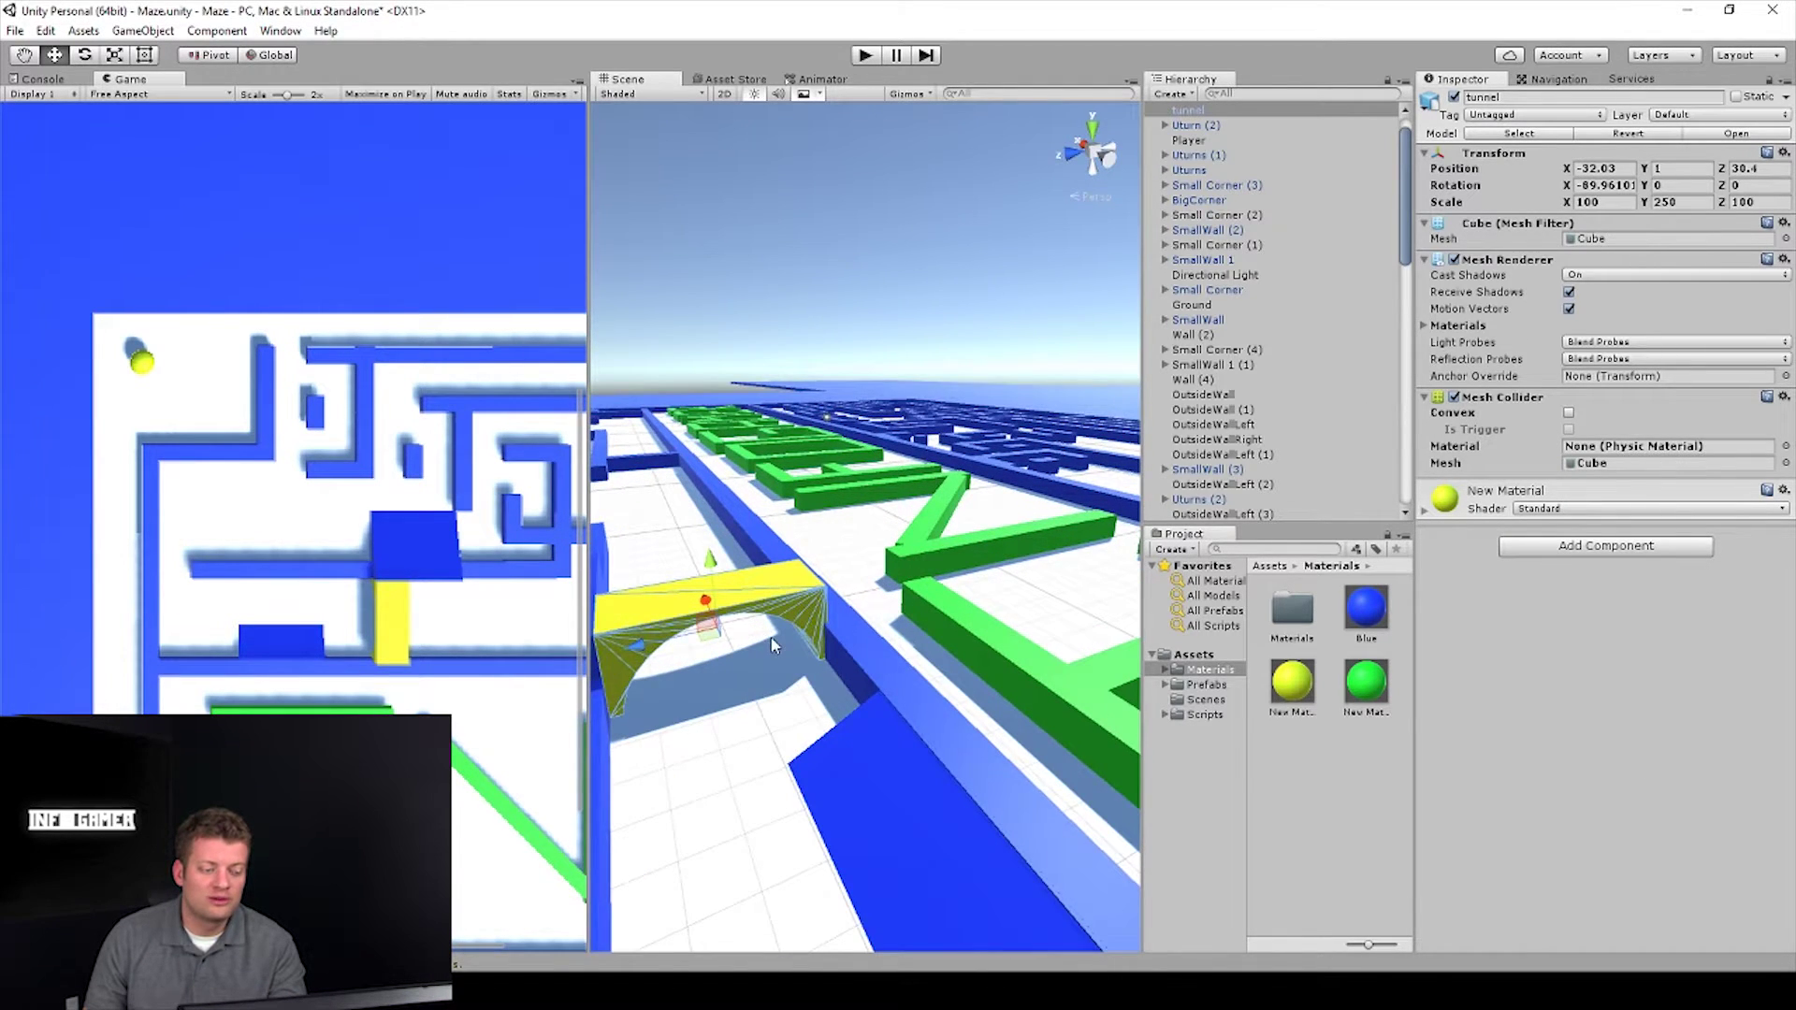
- Reselect the tunnel, frame it with F, and start Play mode
right_drag(772, 638, 776, 670)
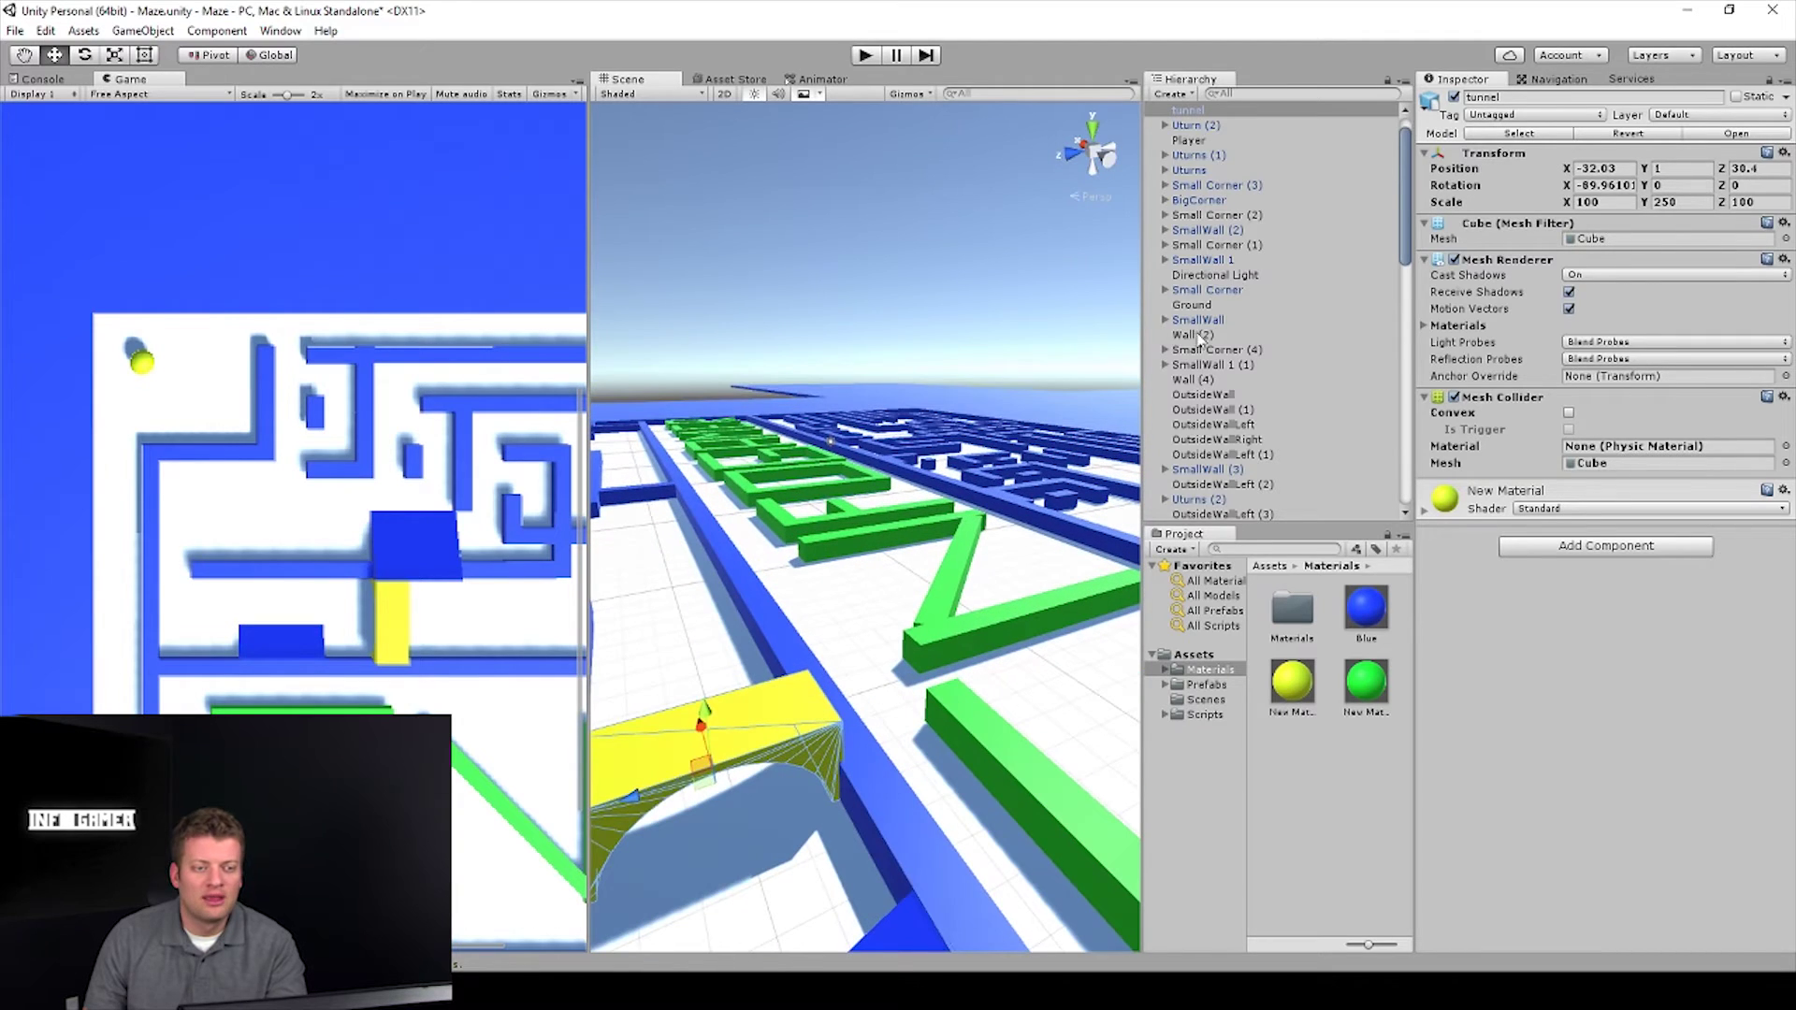
scroll(1196, 340, up, 1)
click(1185, 142)
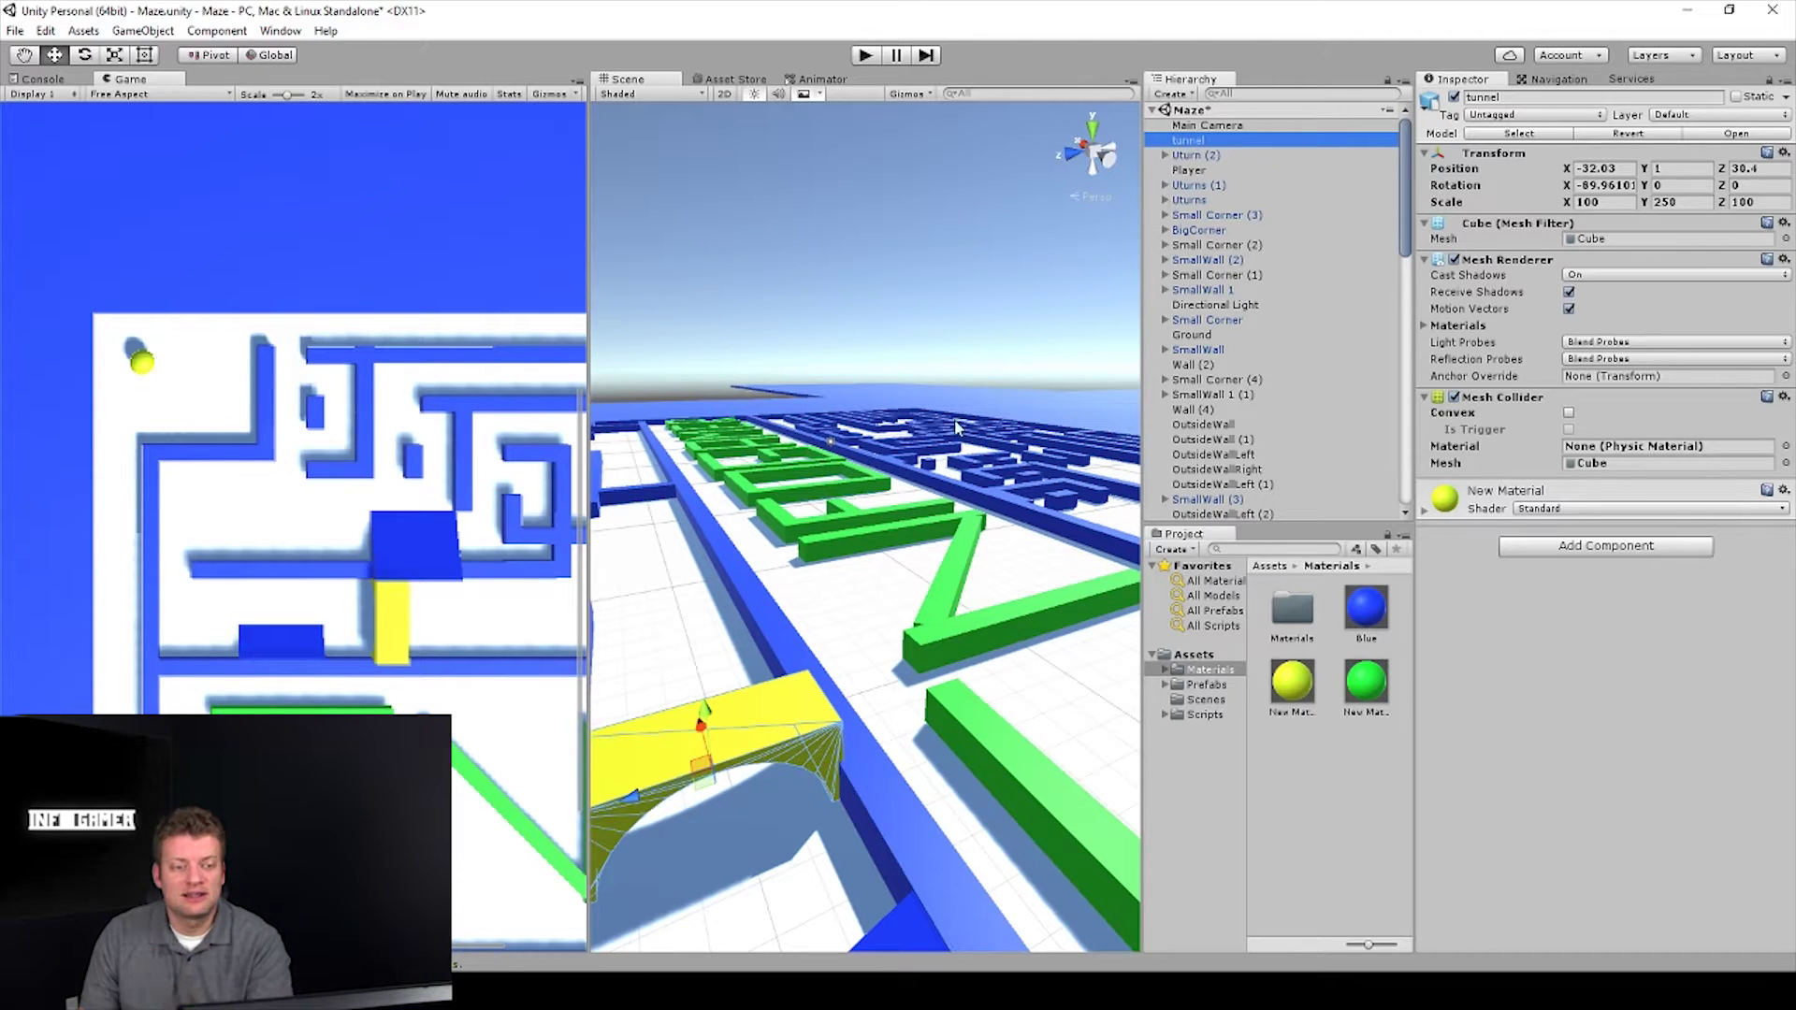
key(f)
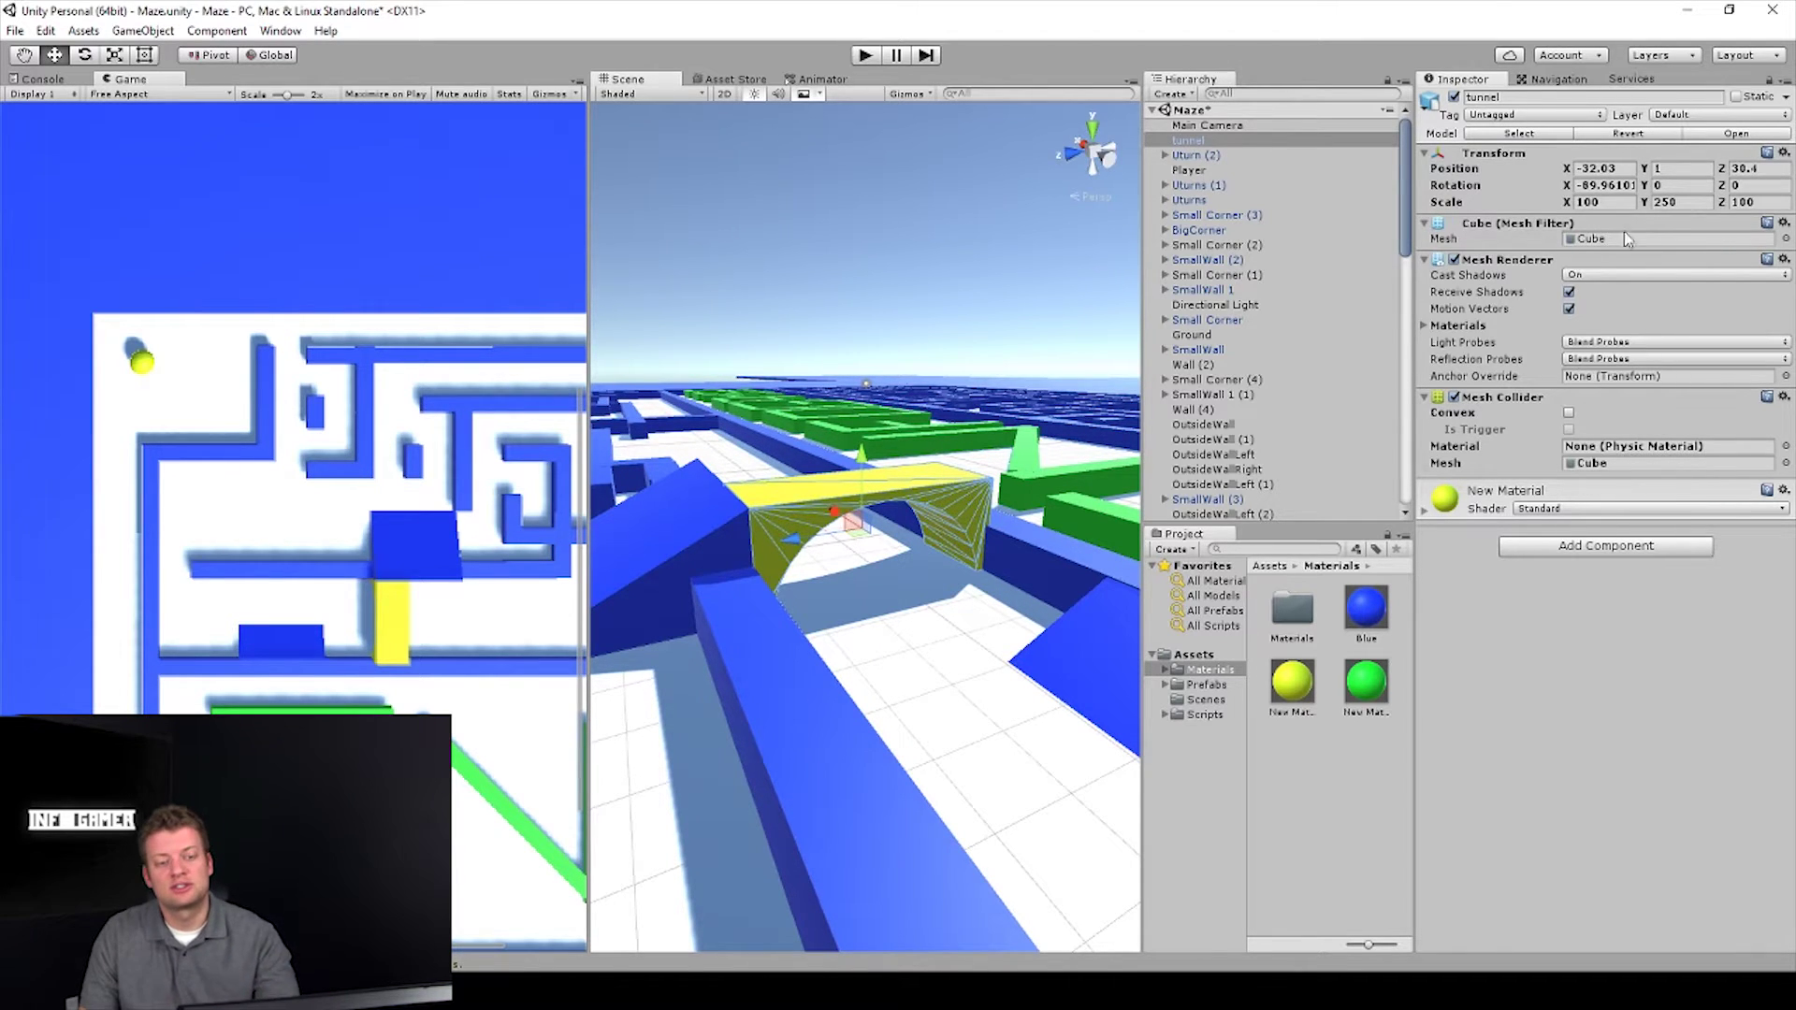
mouse_move(983, 590)
middle_down()
mouse_move(1002, 510)
mouse_move(1031, 569)
middle_up()
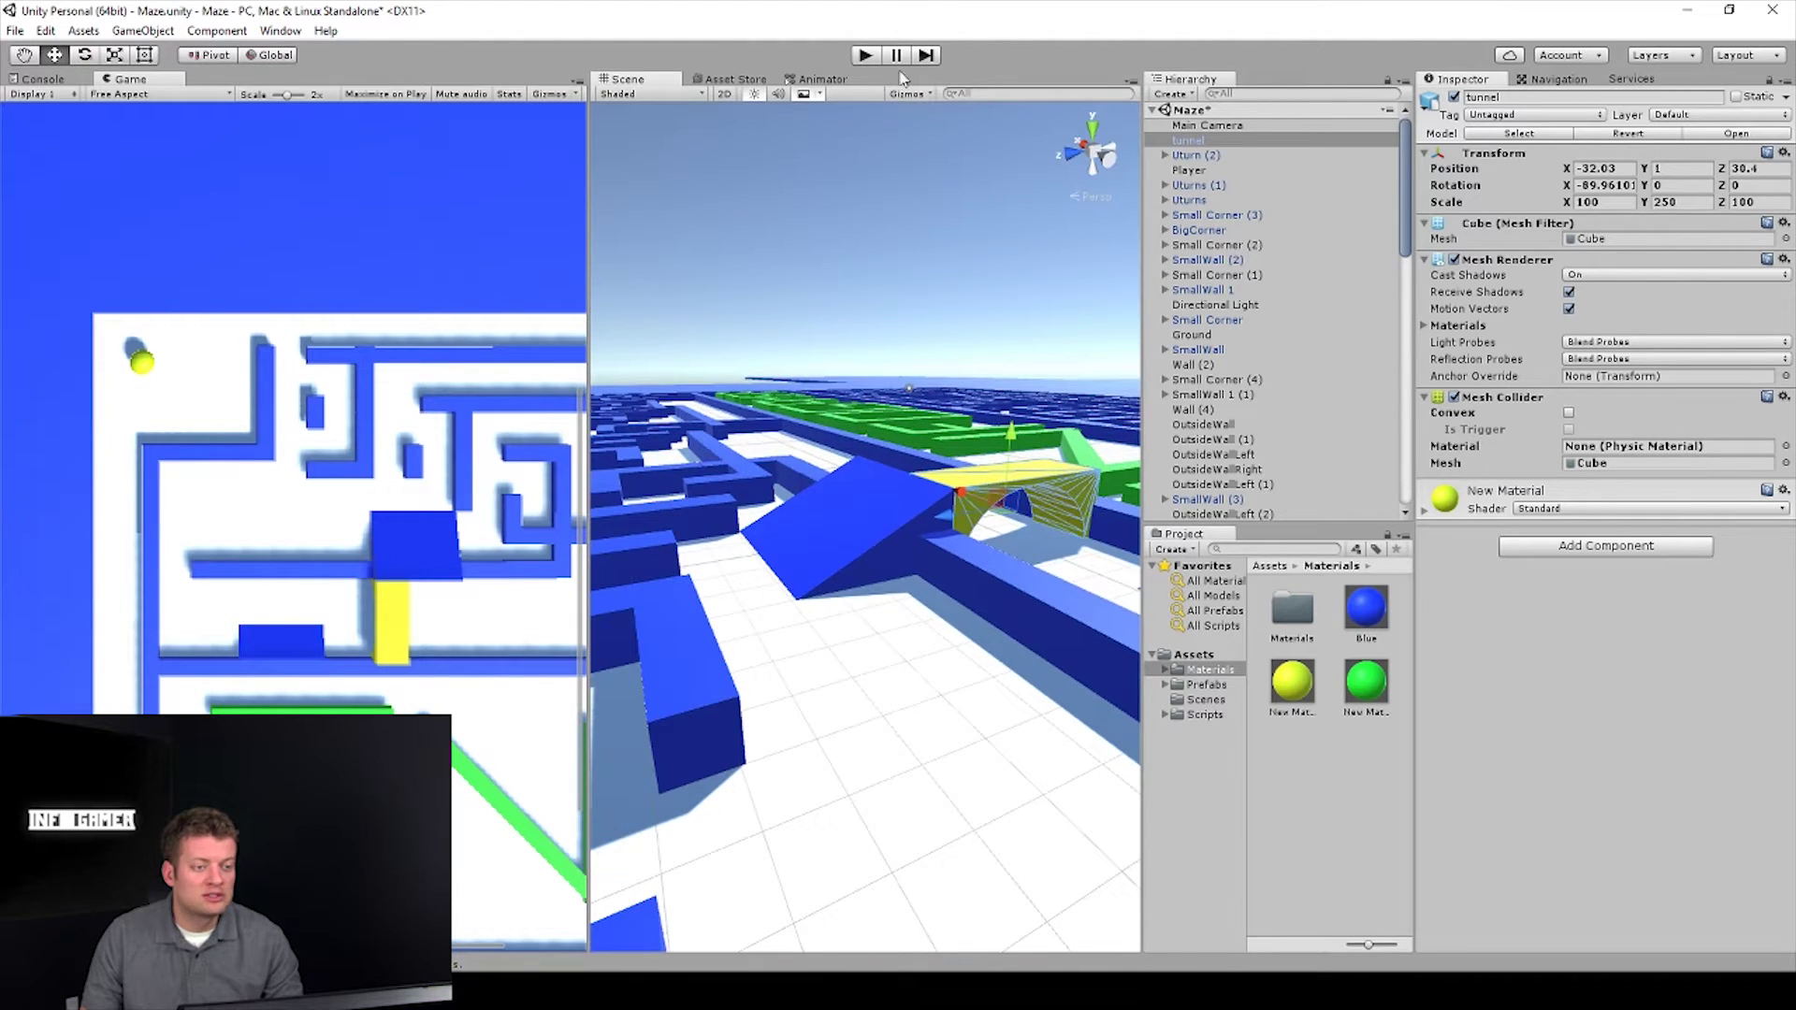
click(864, 54)
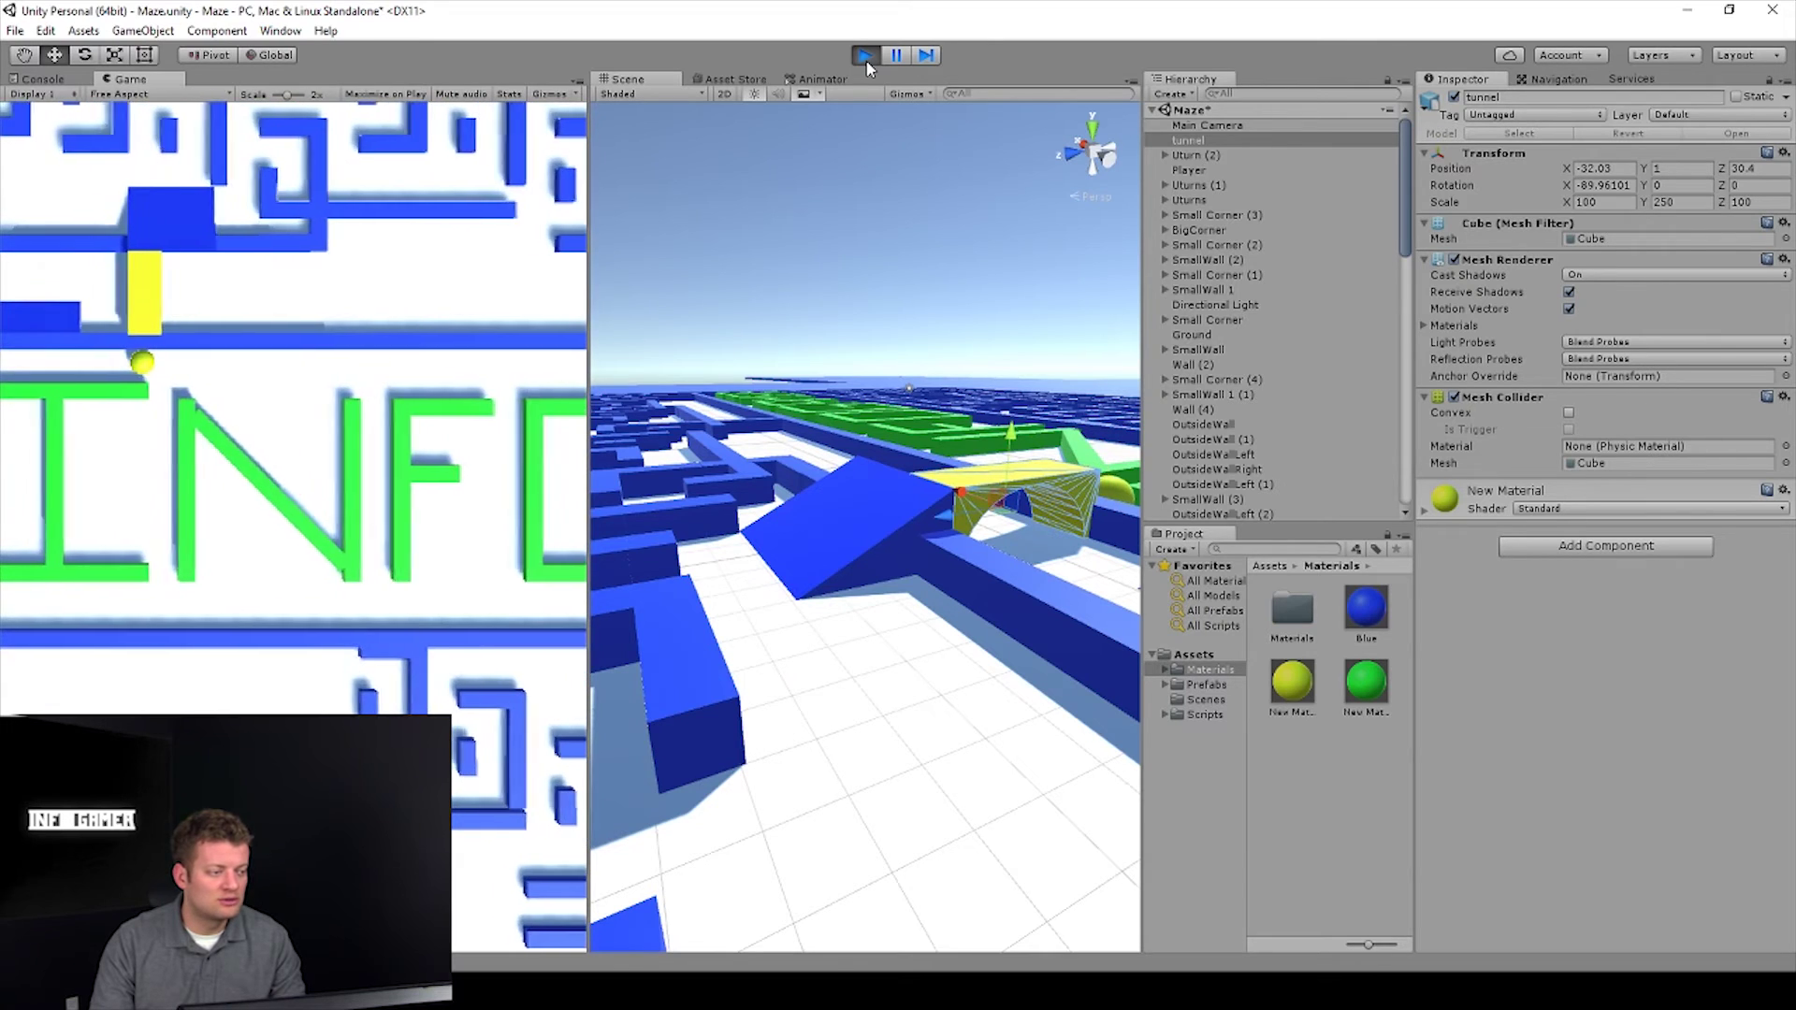
- Stop and restart the game, viewing the tunnel and ramp from another angle
click(865, 54)
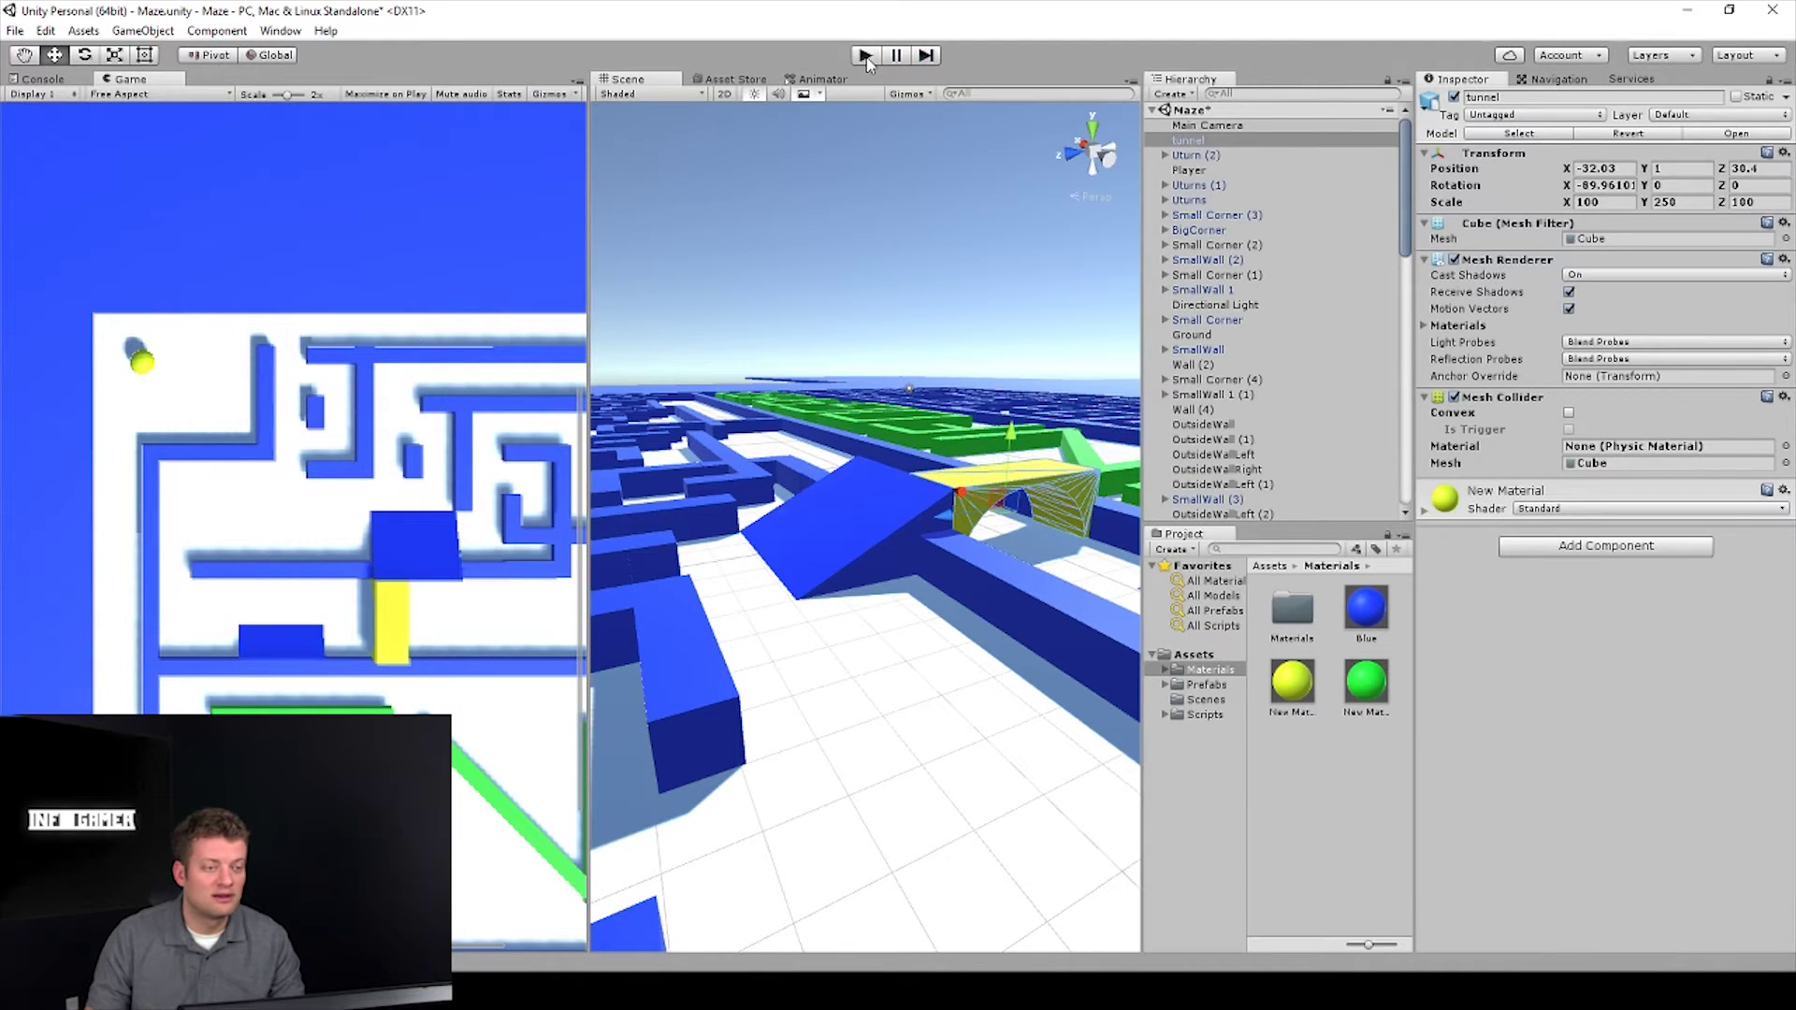
click(865, 56)
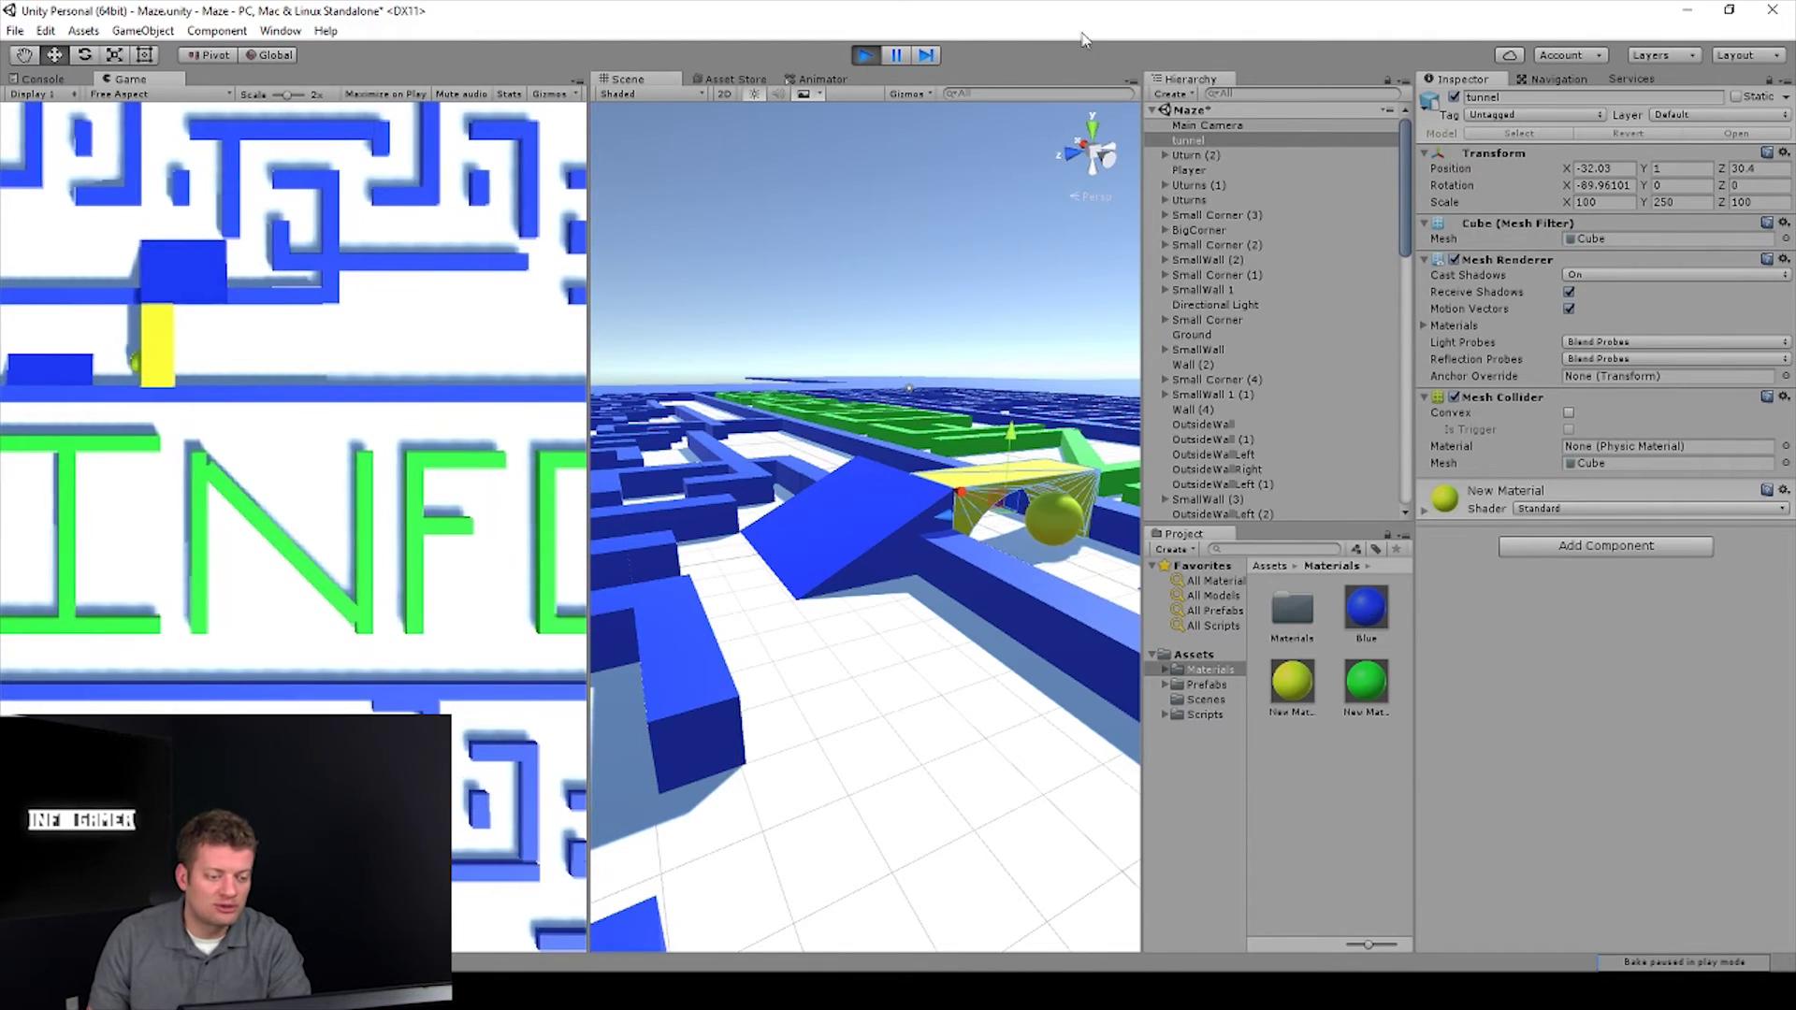
mouse_move(856, 421)
middle_down()
mouse_move(839, 474)
mouse_move(858, 474)
middle_up()
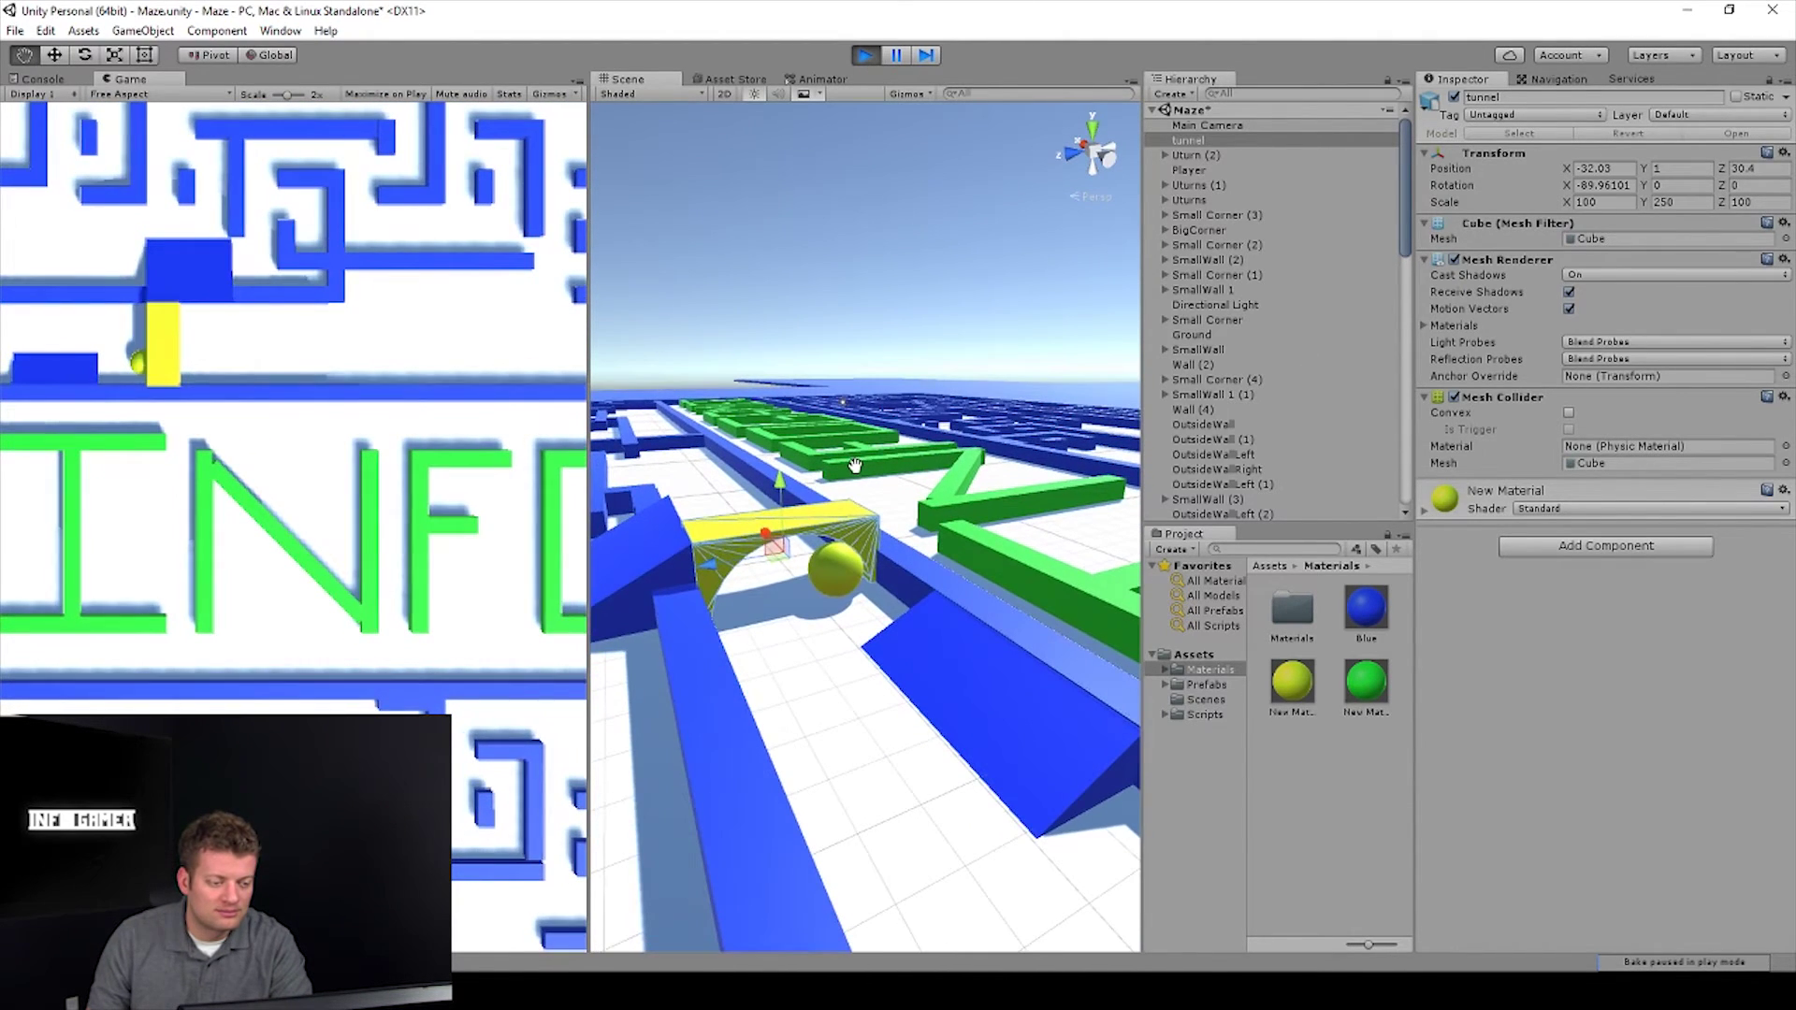
scroll(858, 474, up, 1)
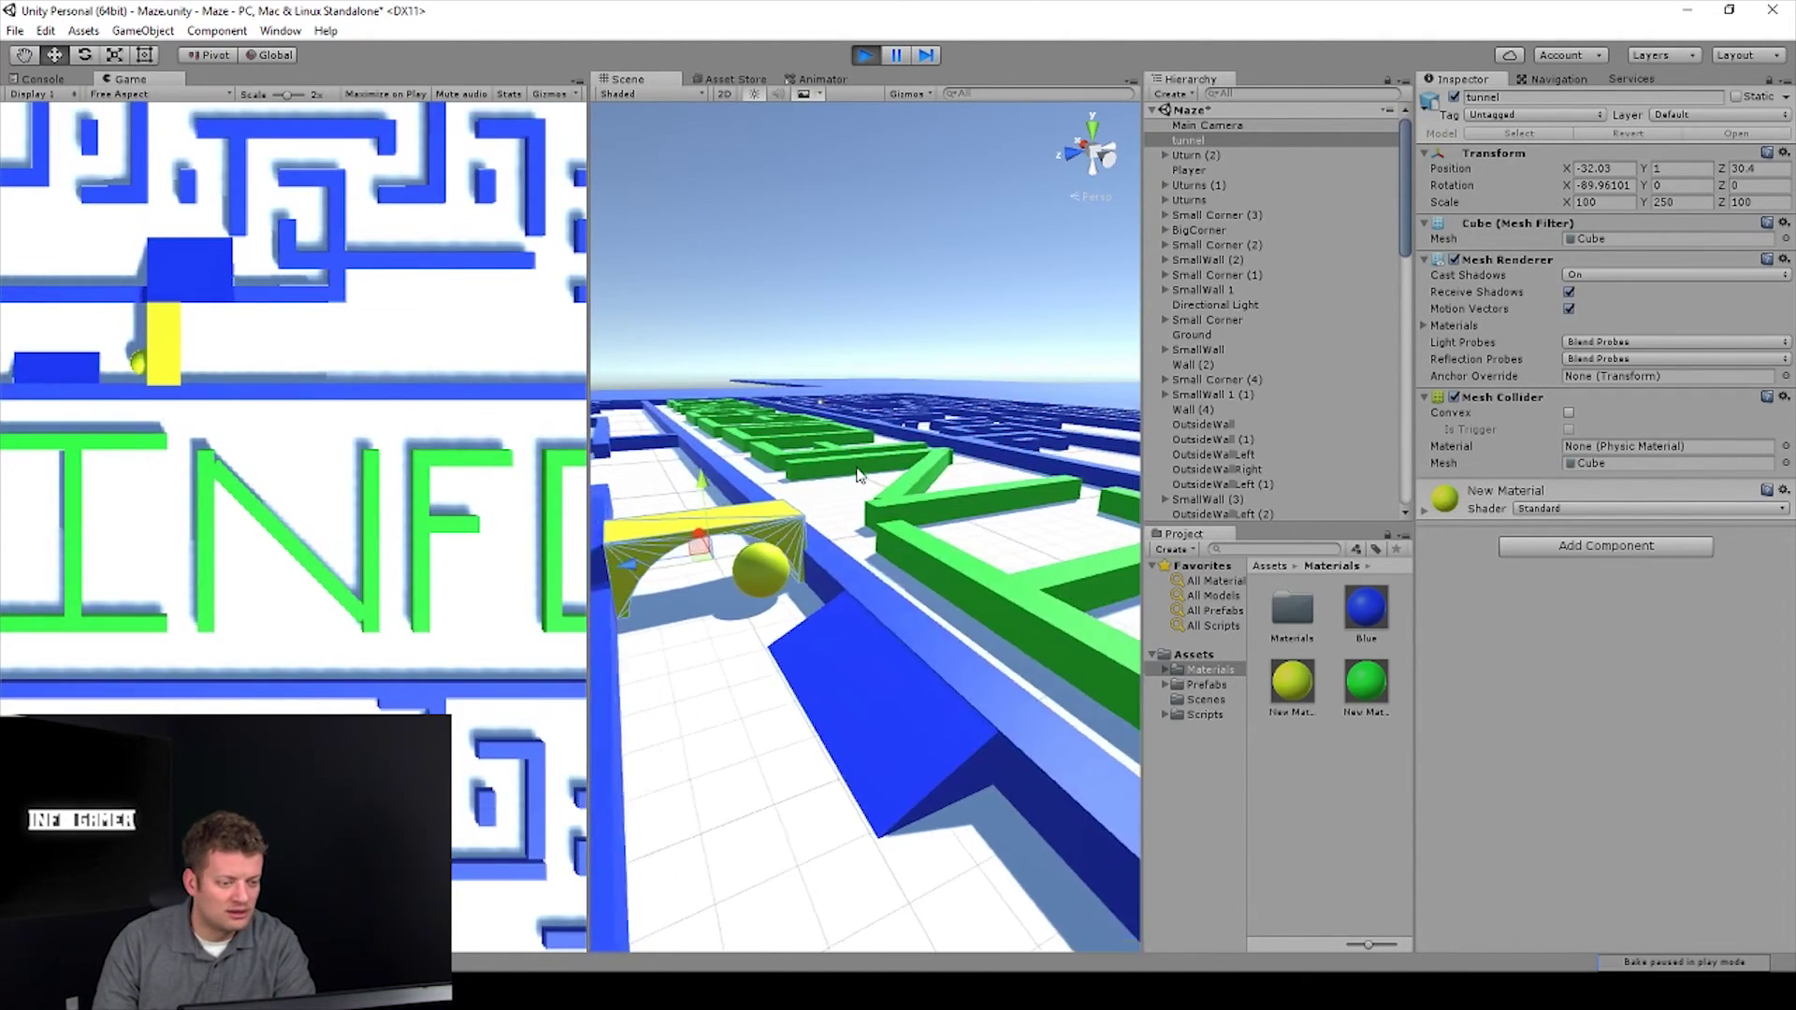
scroll(857, 476, up, 2)
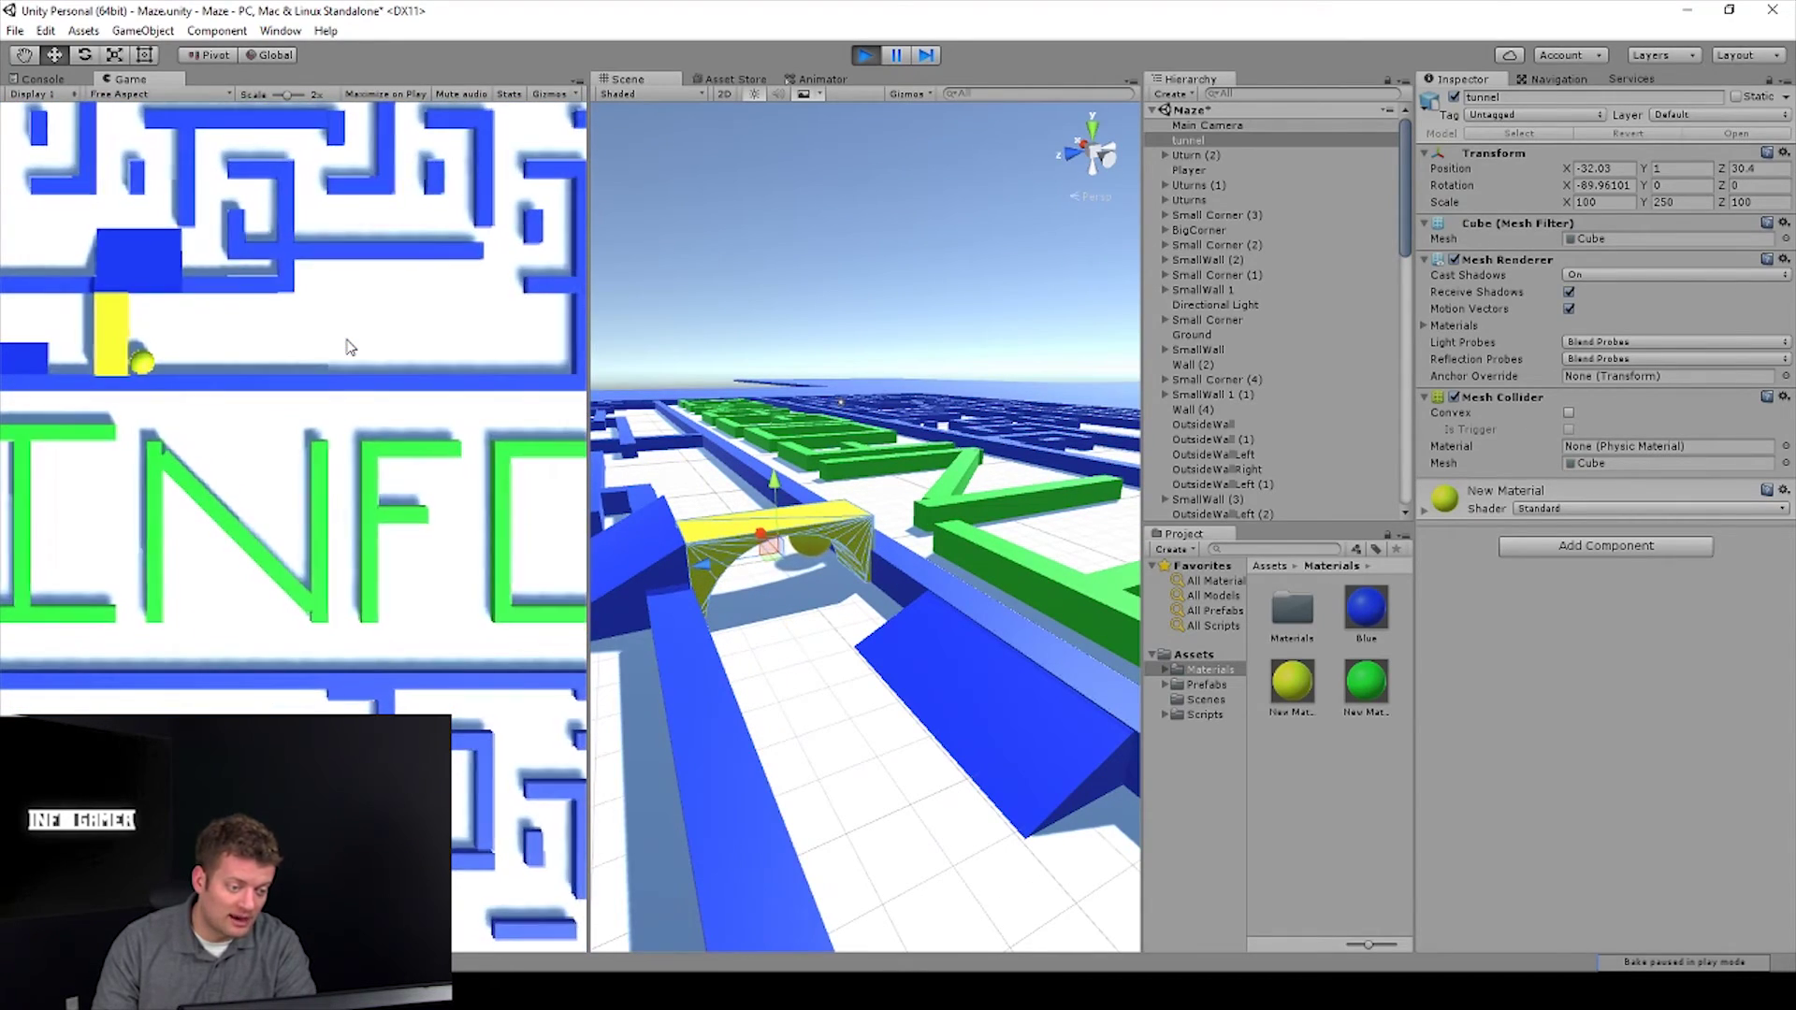
- Roll the ball right, forward and left with the arrow keys
key(Right)
key(Up)
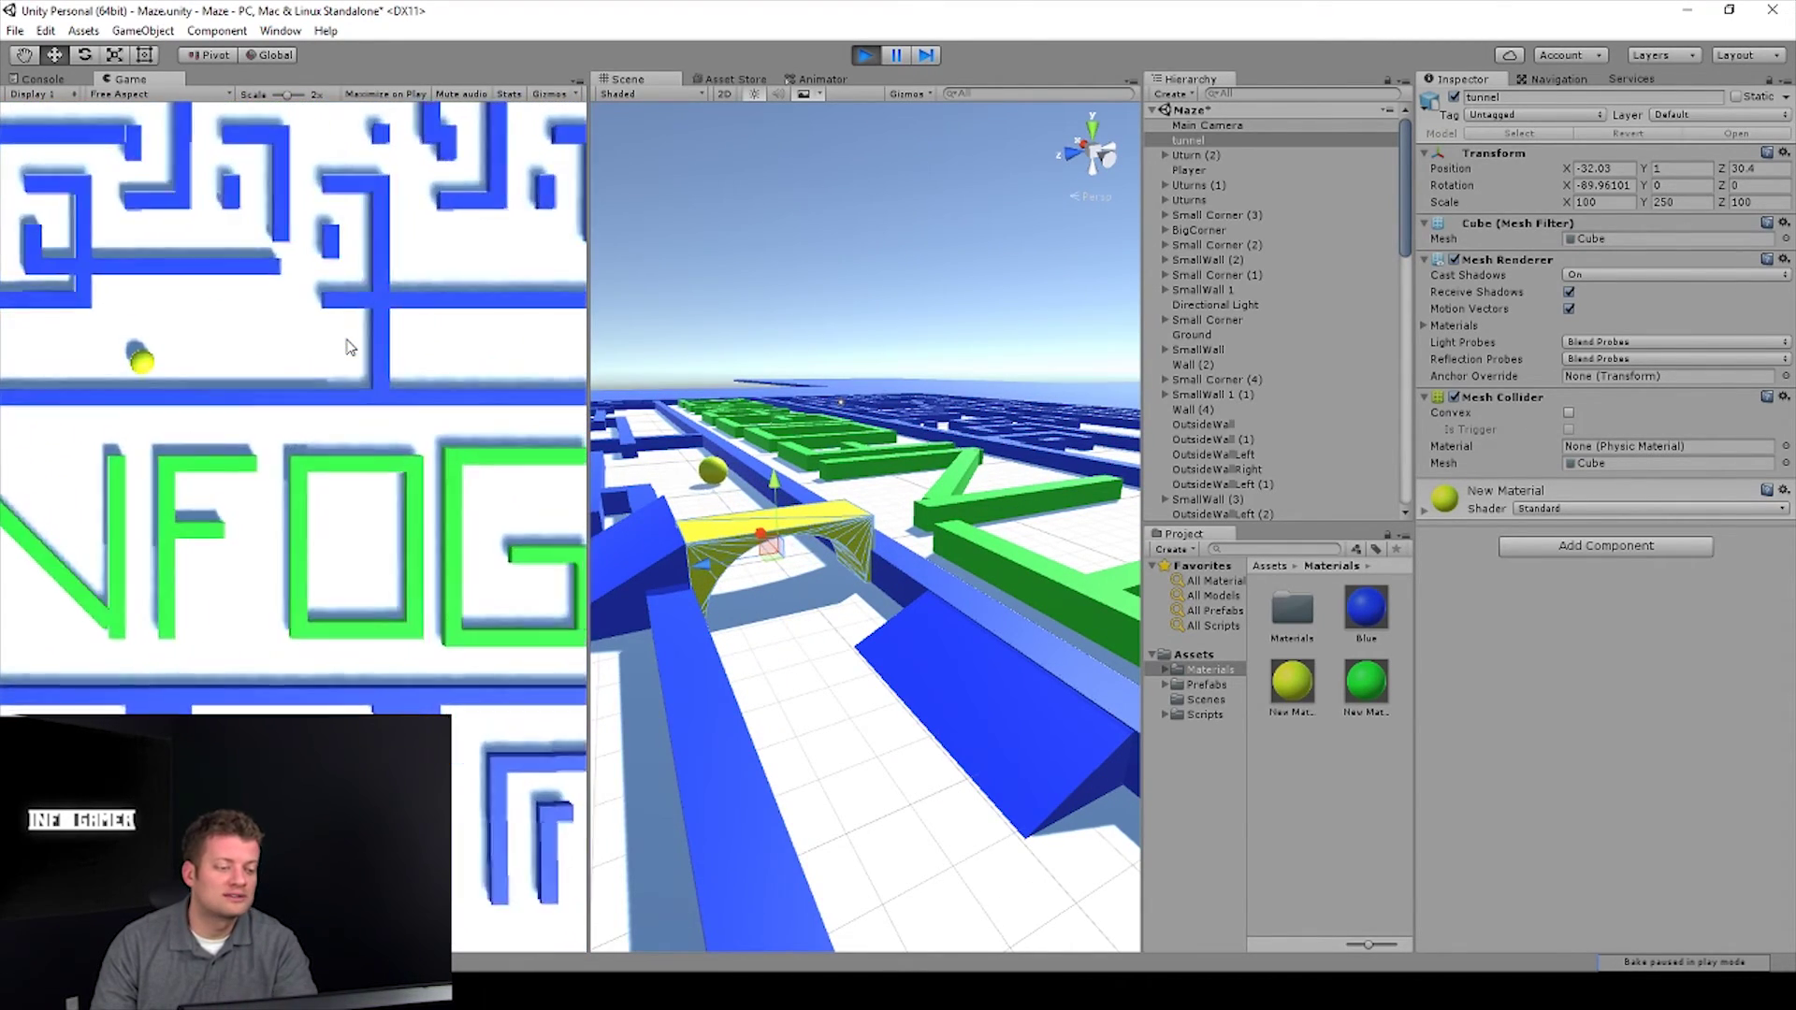
key(Left)
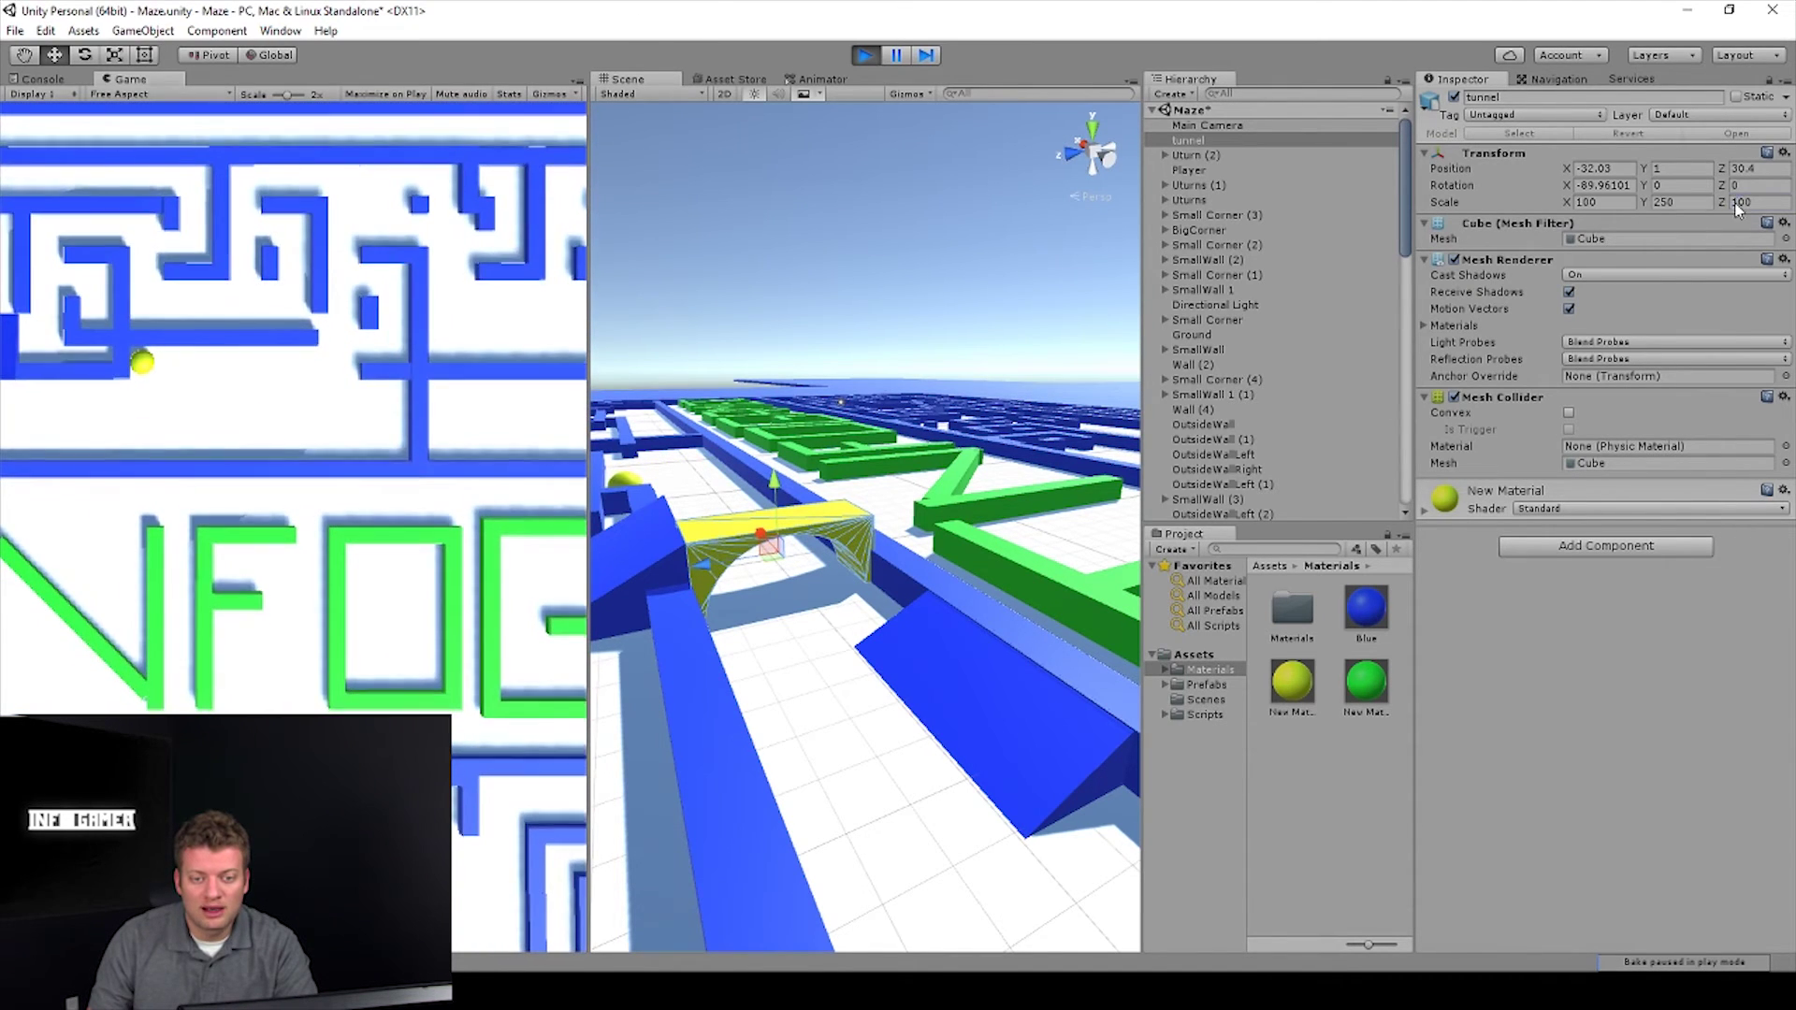
click(1677, 203)
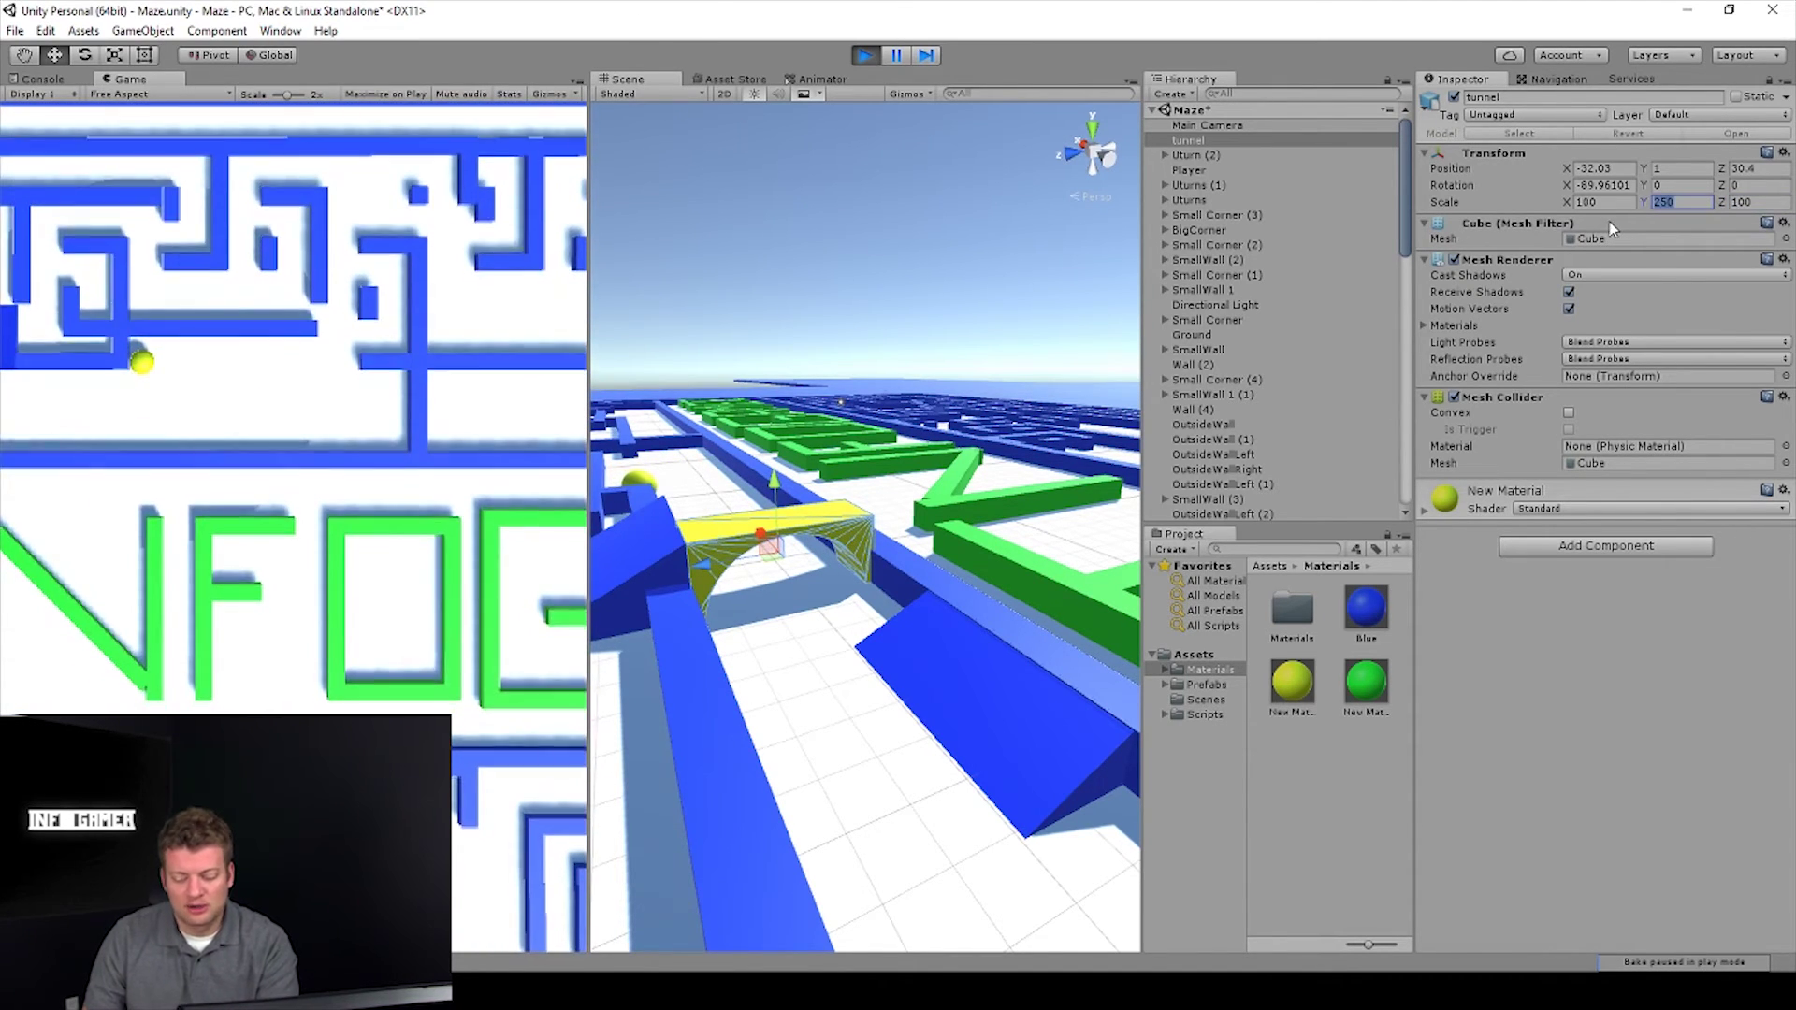
- Set the tunnel's Scale X to 600 and nudge it sideways to about -28.1
click(1588, 206)
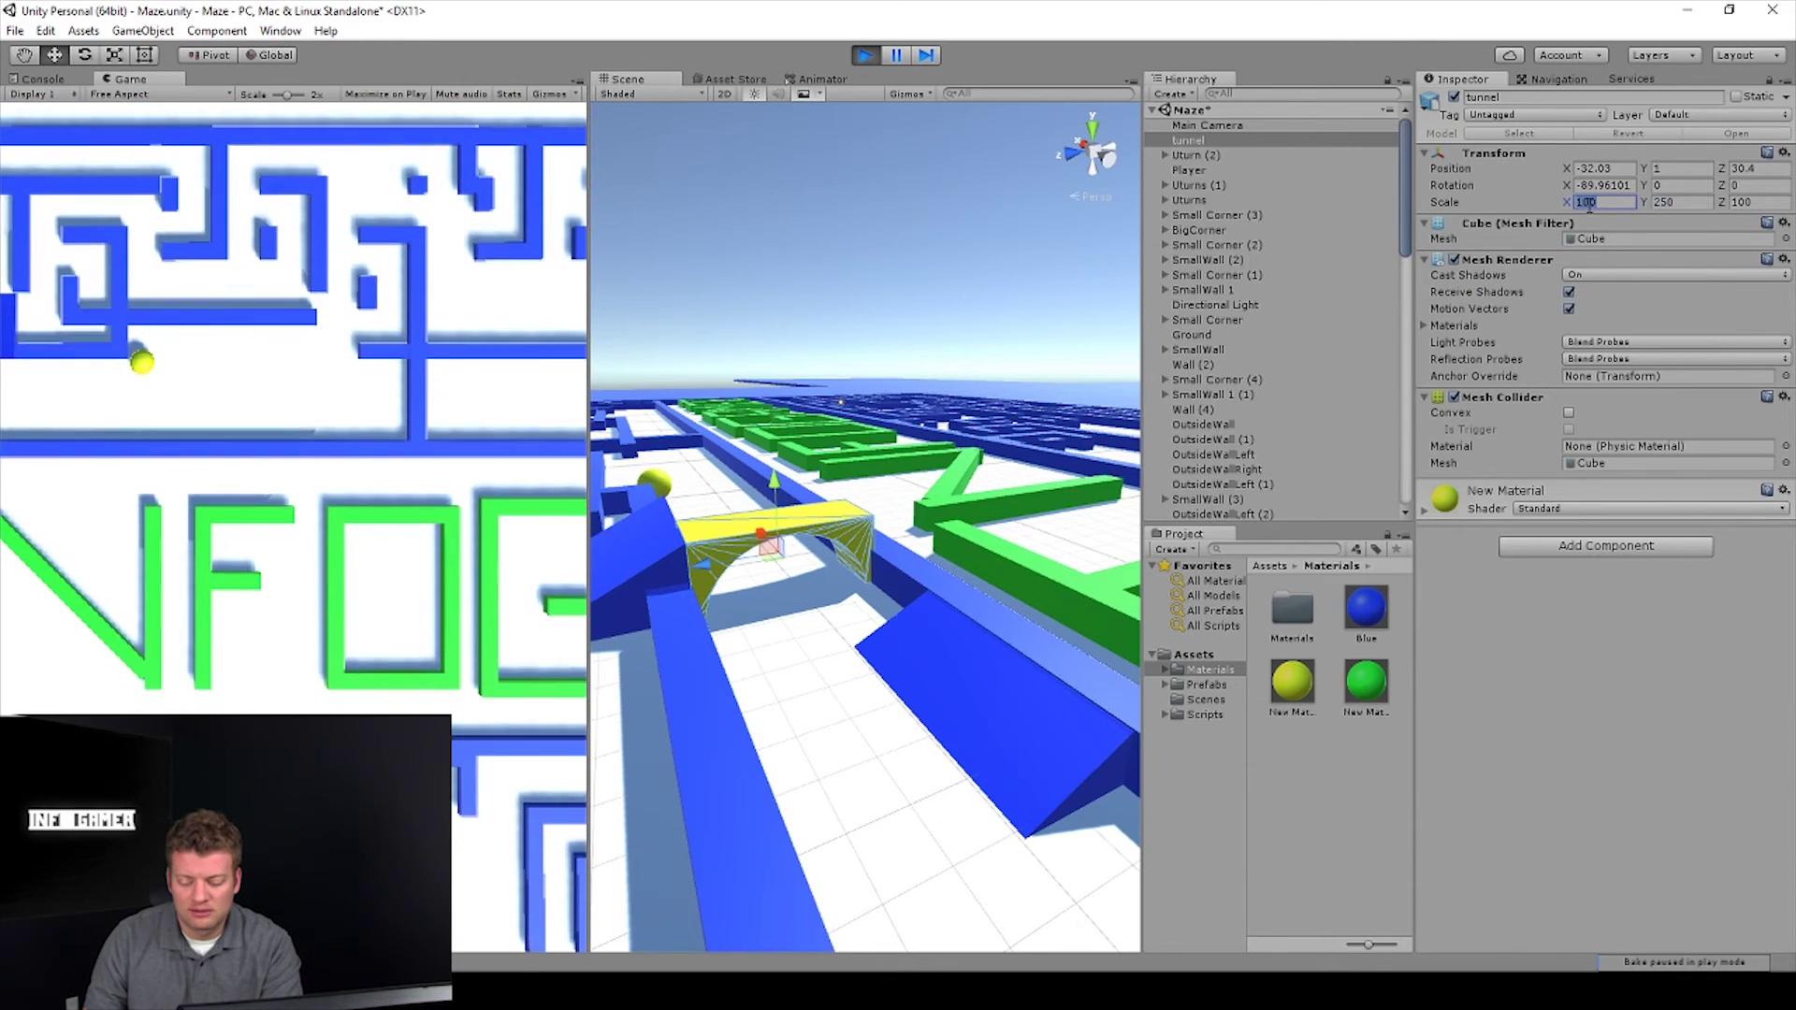
text(600)
key(Return)
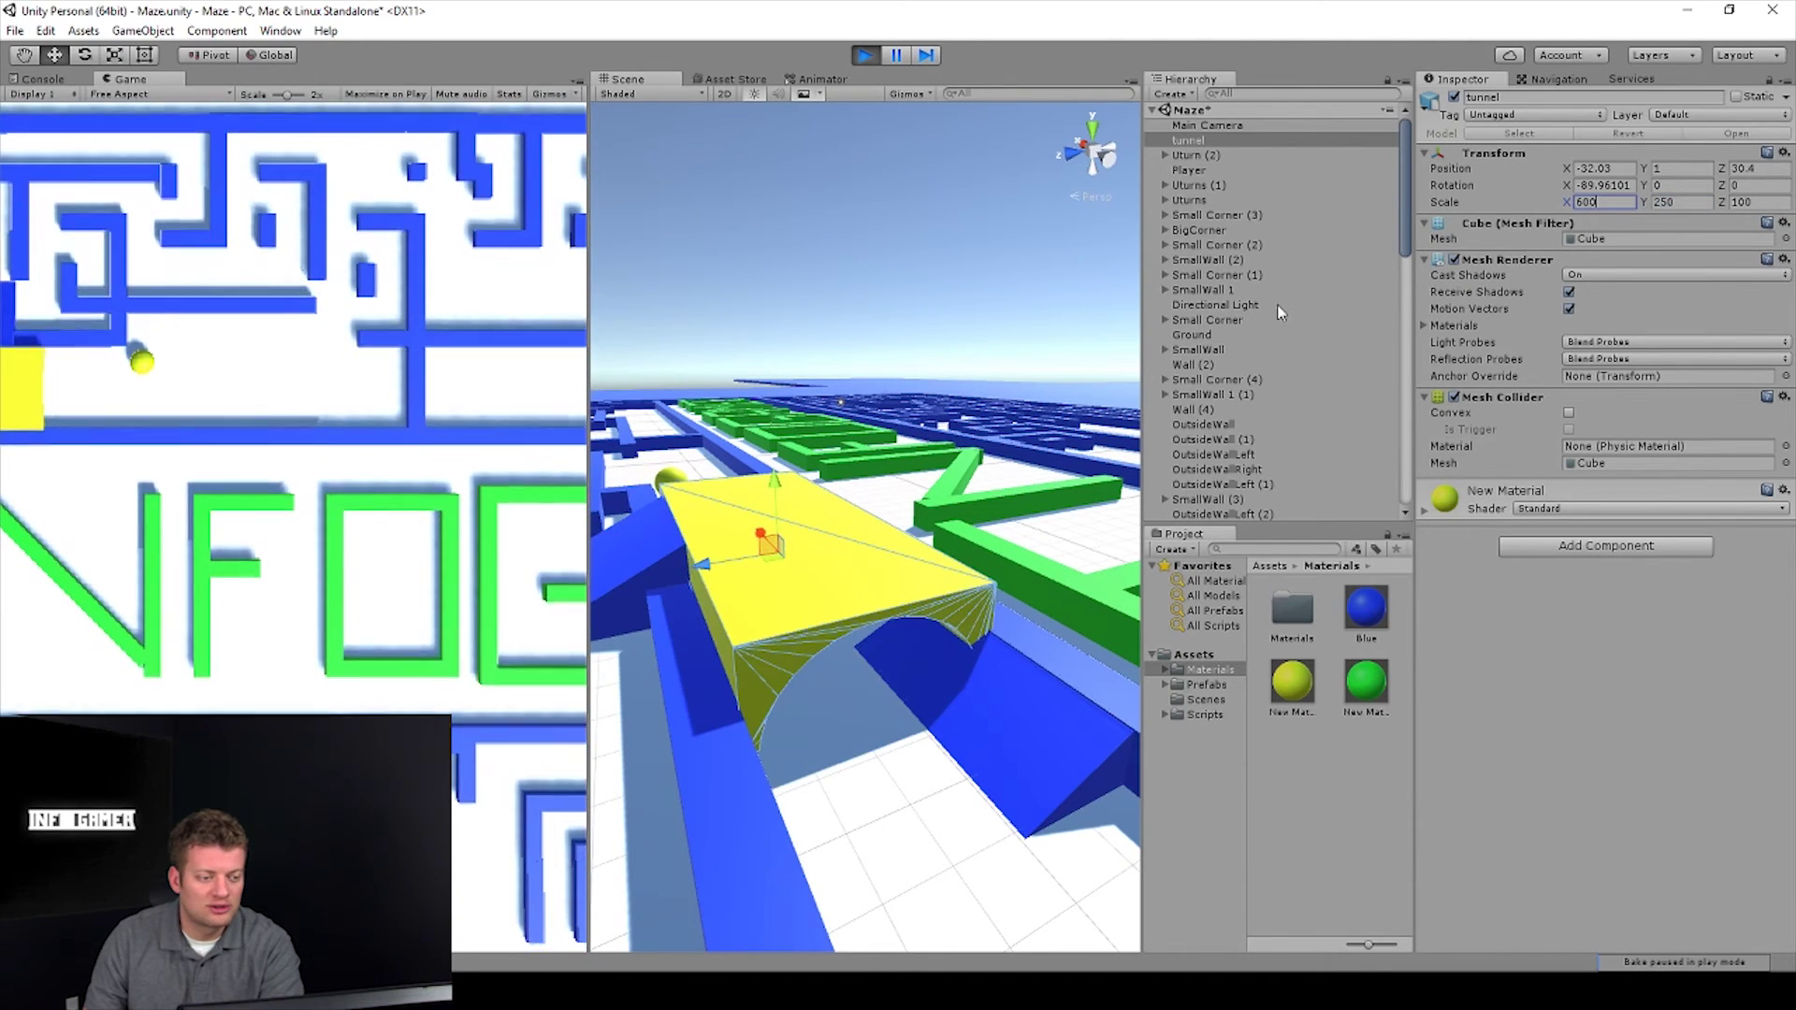
scroll(754, 538, down, 3)
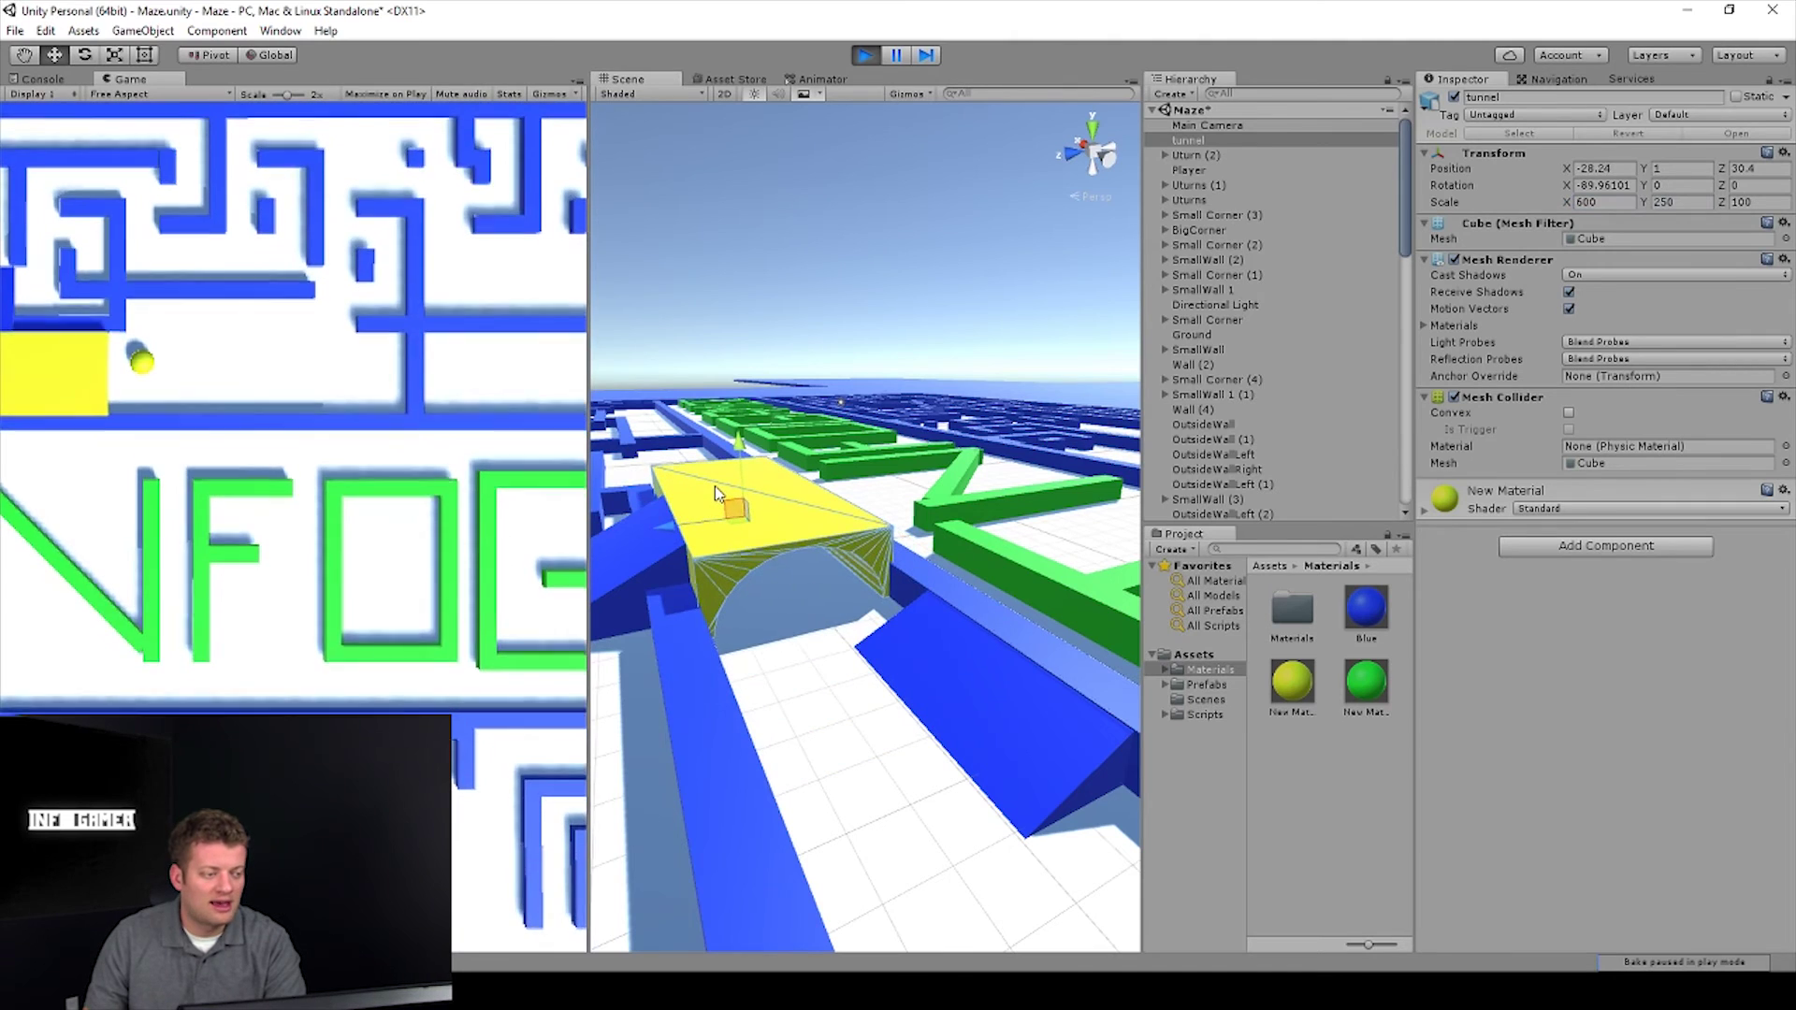
drag(714, 486, 770, 513)
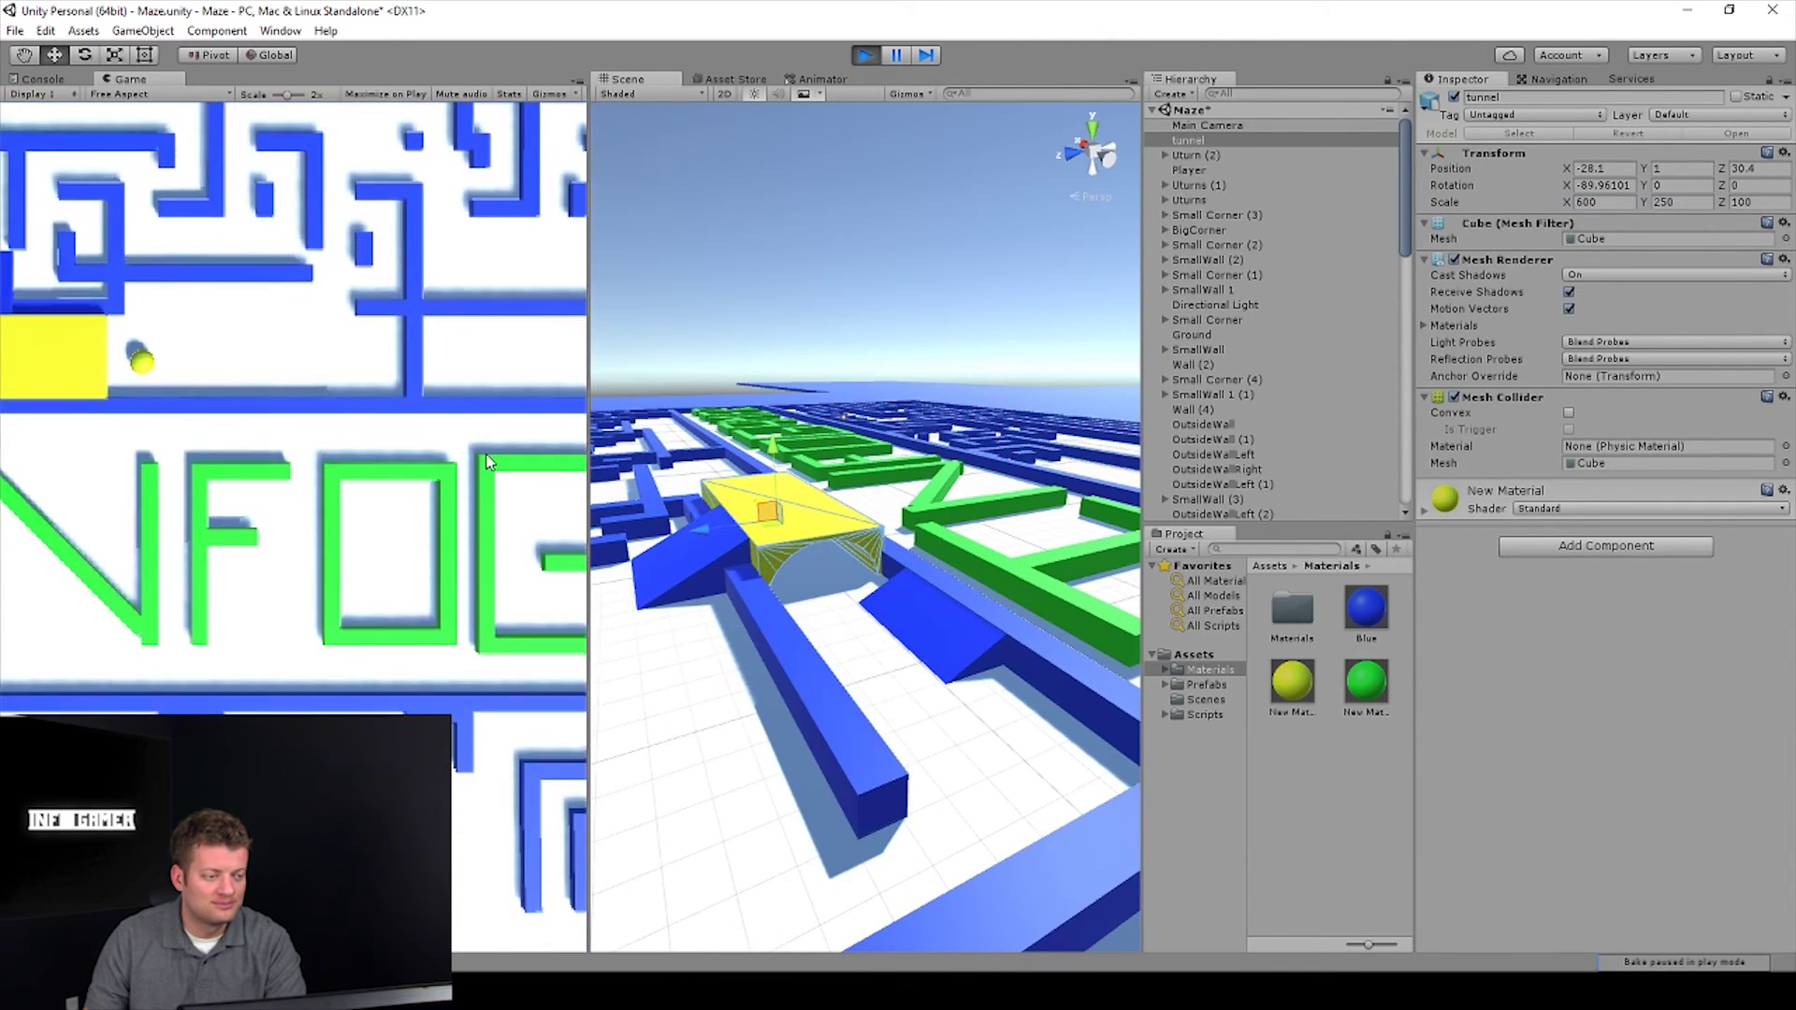
scroll(729, 351, up, 2)
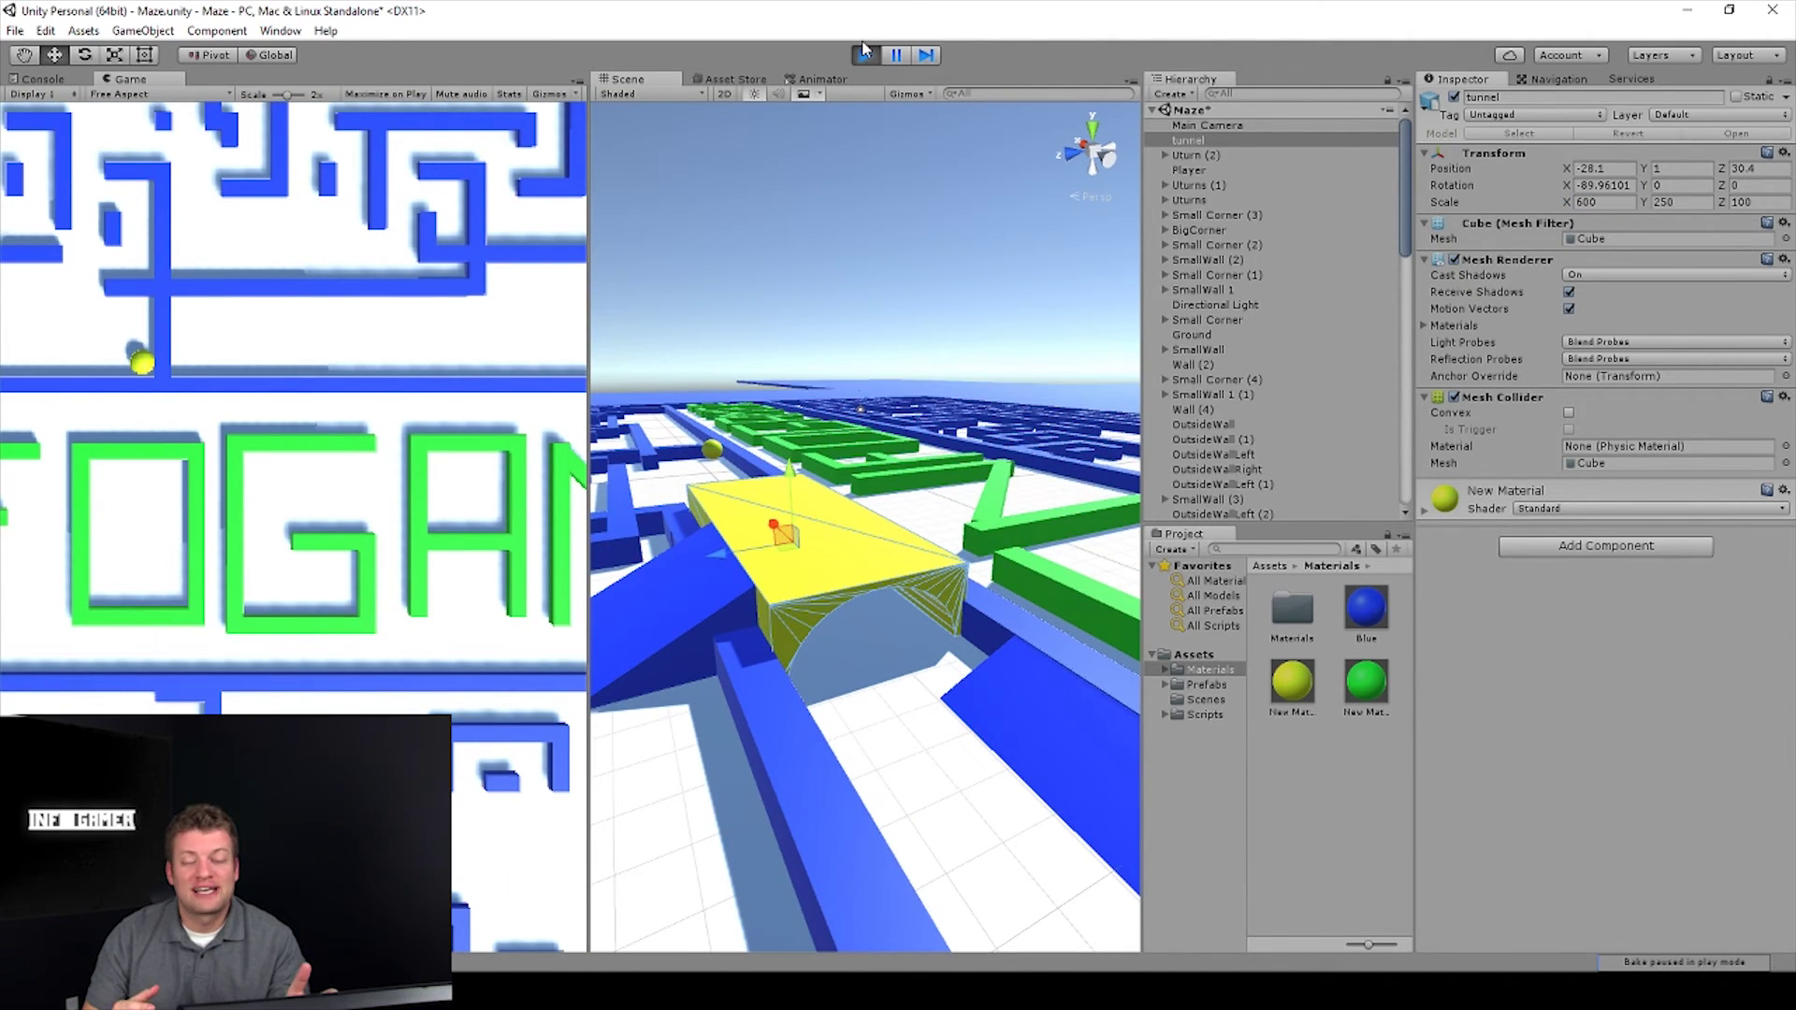